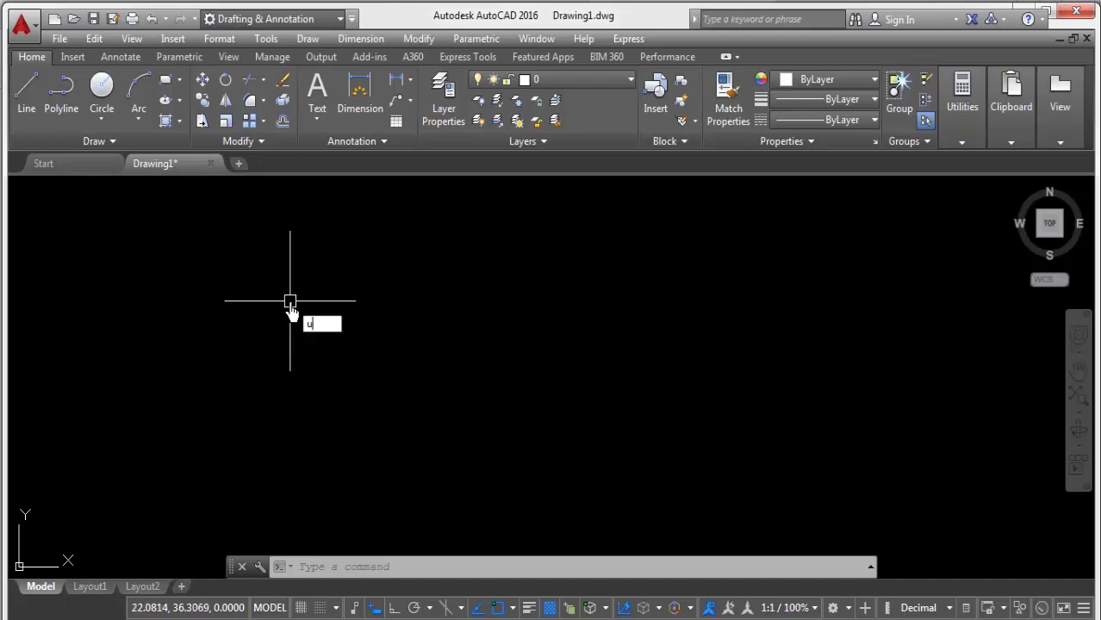
Set the drawing length units to Engineering with 0'-0.0" precision
{"action": "type", "text": "n"}
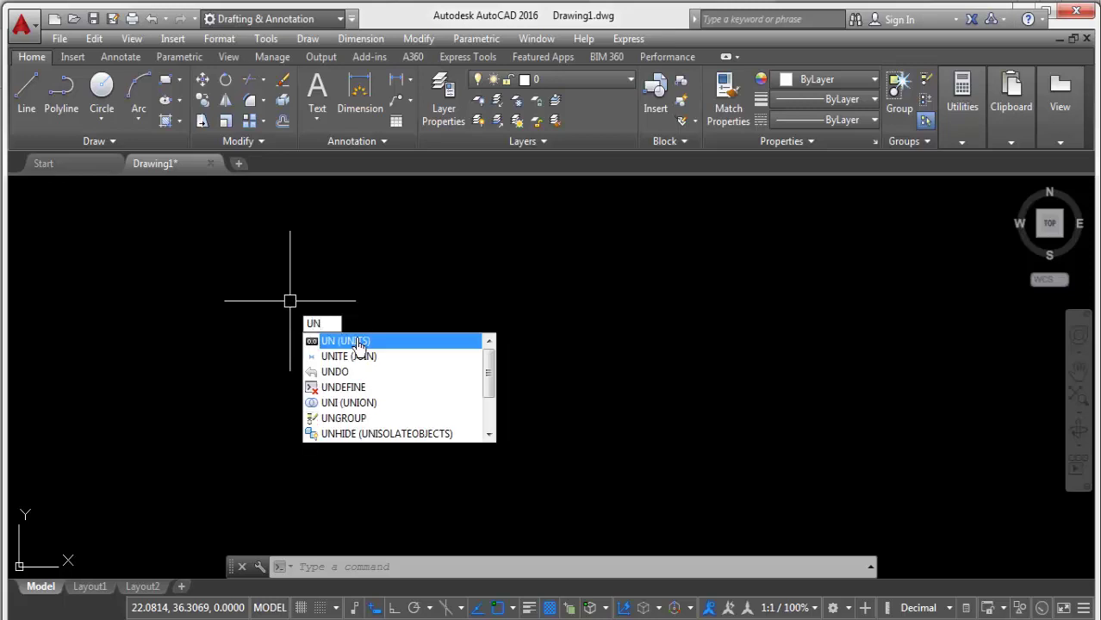
{"action": "left_click", "coordinate": [358, 343]}
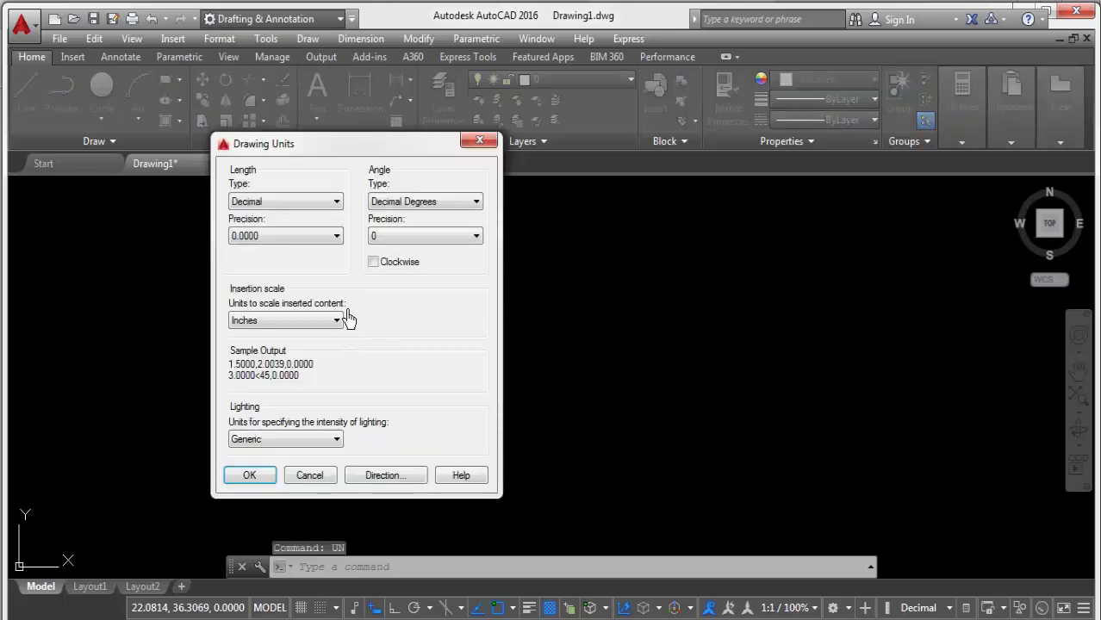
{"action": "left_click", "coordinate": [295, 207]}
{"action": "left_click", "coordinate": [270, 245]}
{"action": "left_click", "coordinate": [271, 239]}
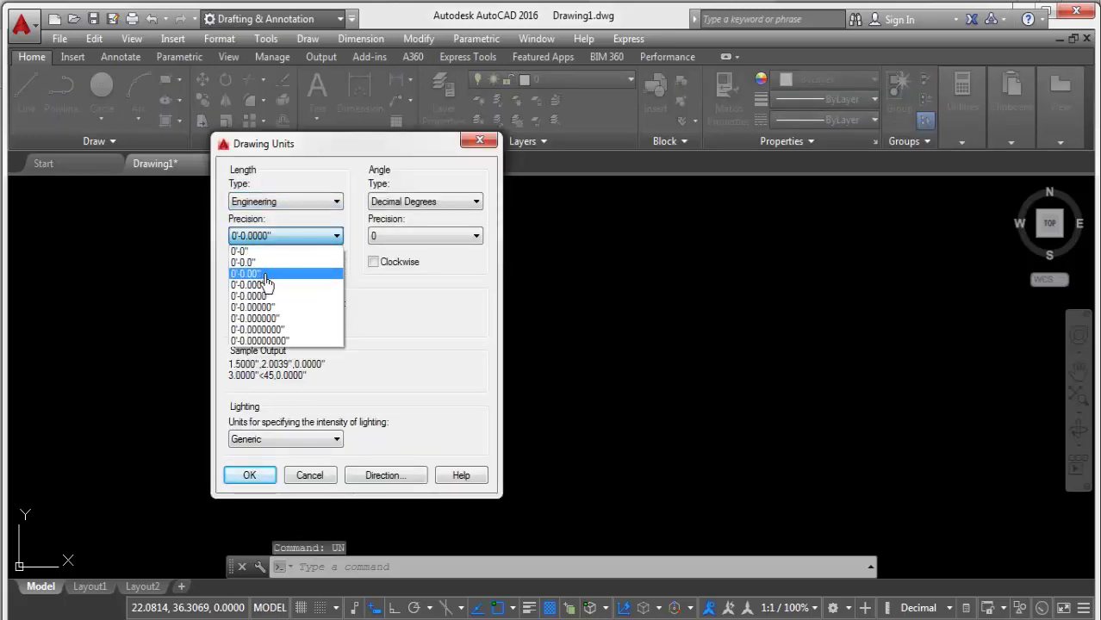
{"action": "left_click", "coordinate": [266, 273]}
{"action": "left_click", "coordinate": [237, 479]}
{"action": "type", "text": "D"}
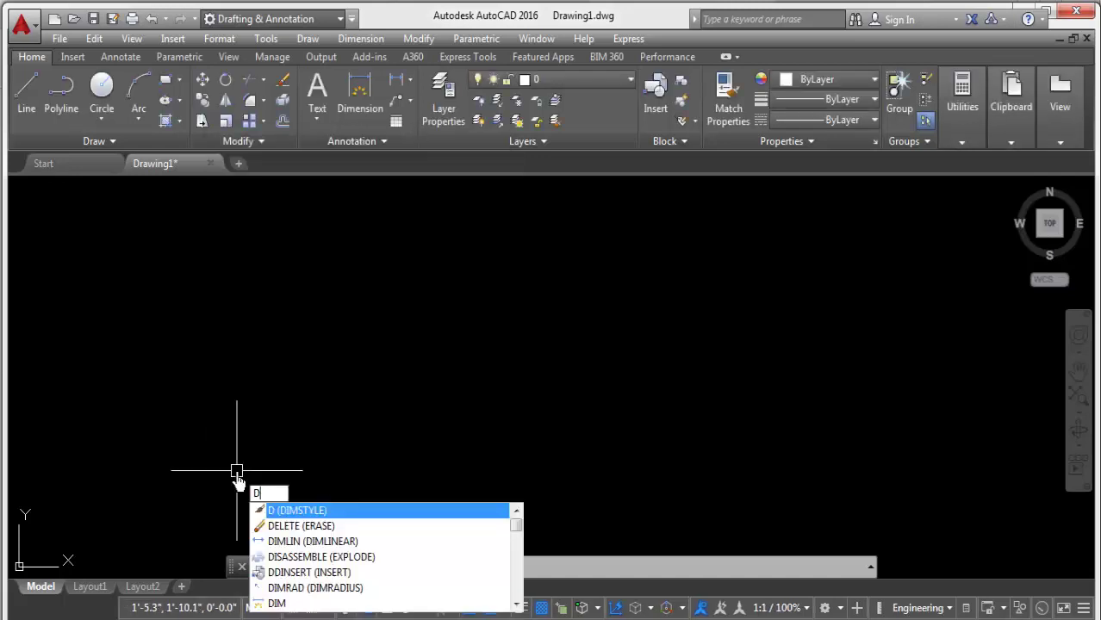
Set the Standard dimension style's primary units to Engineering with 0'-0.0" precision
{"action": "key", "text": "Return"}
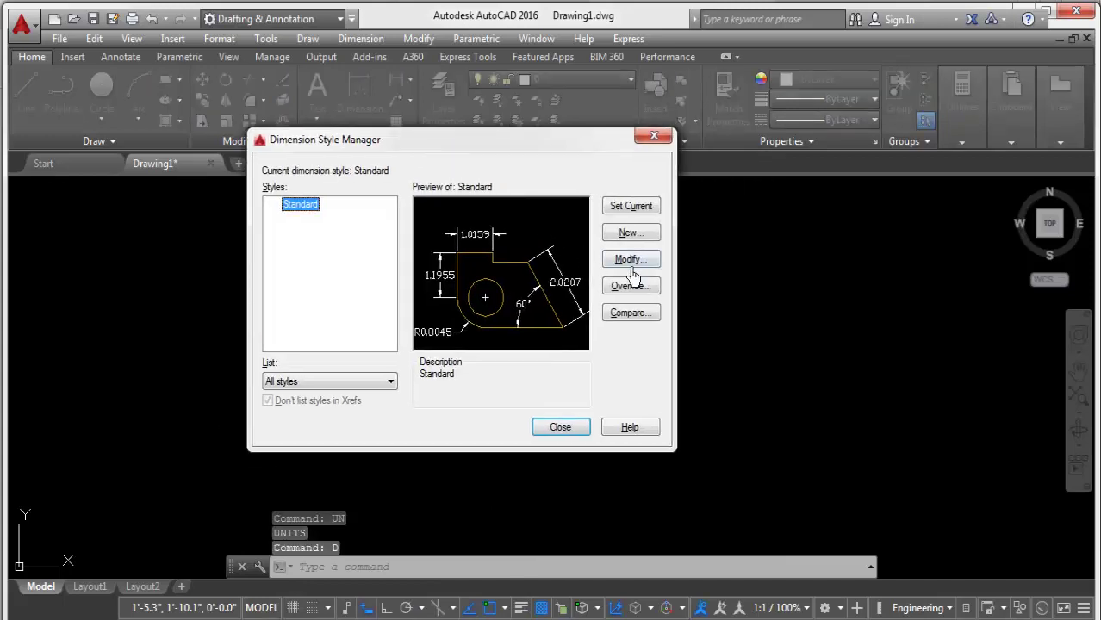
{"action": "left_click", "coordinate": [632, 262]}
{"action": "left_click", "coordinate": [470, 130]}
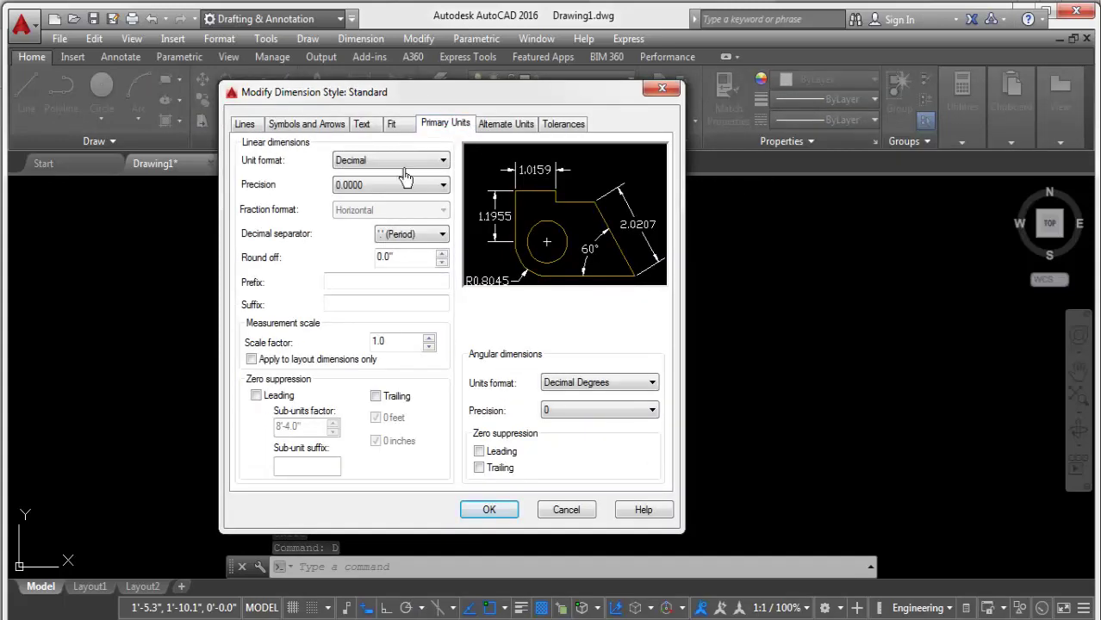
{"action": "left_click", "coordinate": [387, 166]}
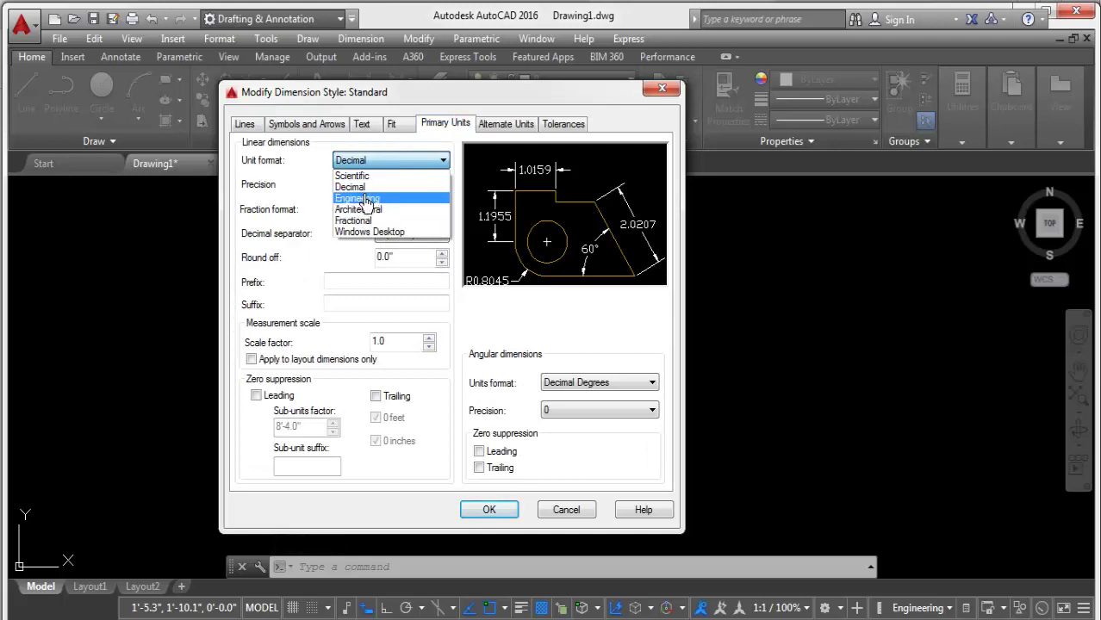
{"action": "left_click", "coordinate": [366, 200]}
{"action": "left_click", "coordinate": [388, 185]}
{"action": "left_click", "coordinate": [355, 222]}
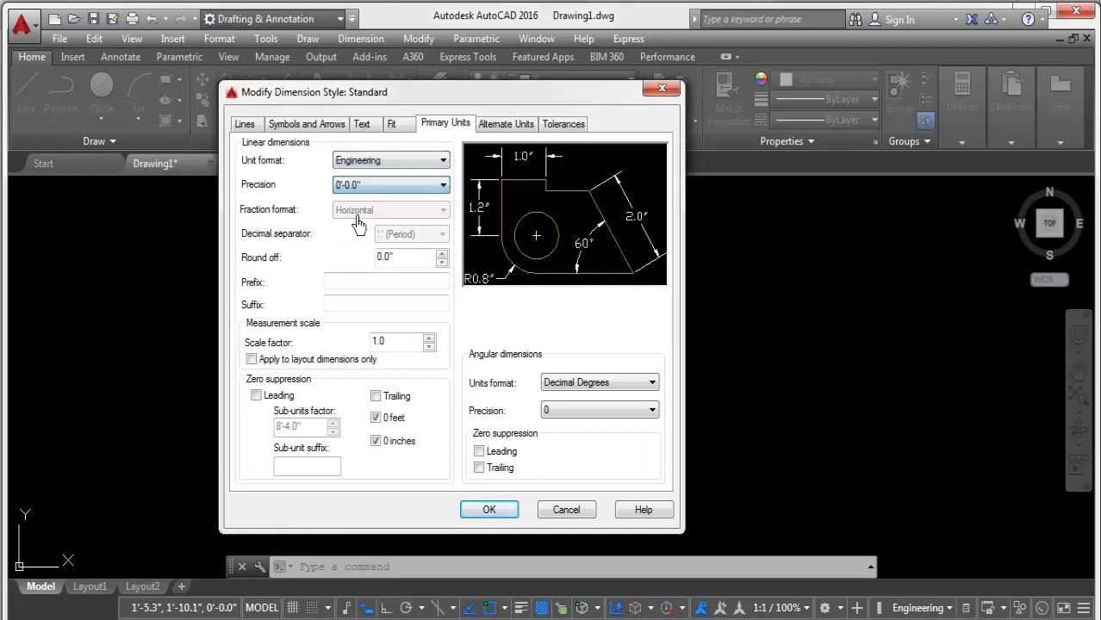
Give the dimensions 8.0" text height and 4.0" arrows, and suppress both extension lines
{"action": "left_click", "coordinate": [363, 126]}
{"action": "double_click", "coordinate": [421, 248]}
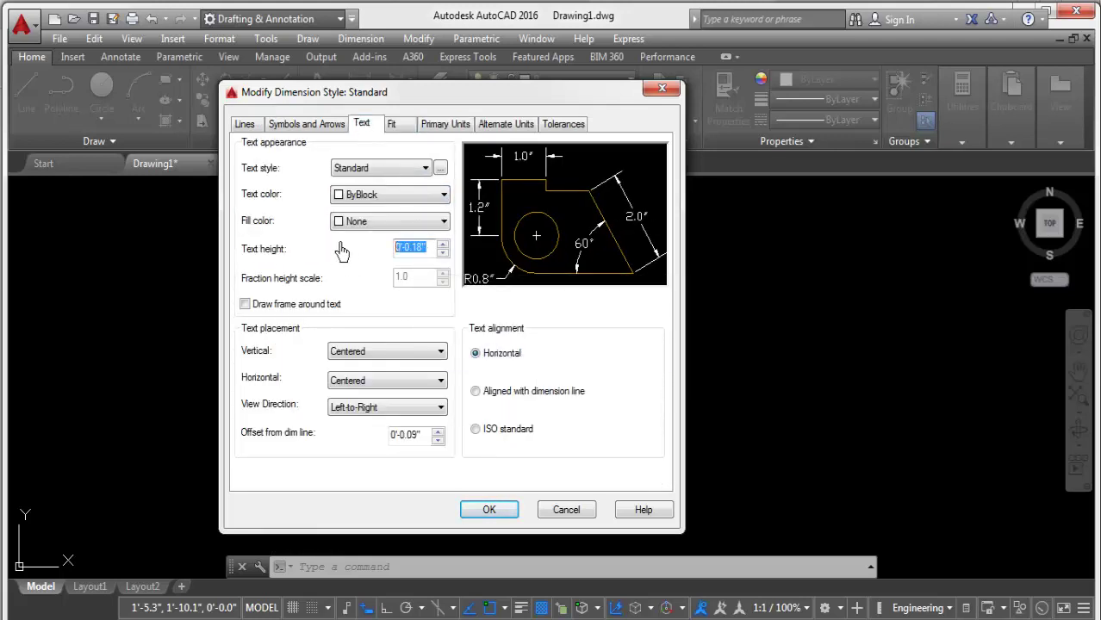
{"action": "type", "text": "8"}
{"action": "key", "text": "Tab"}
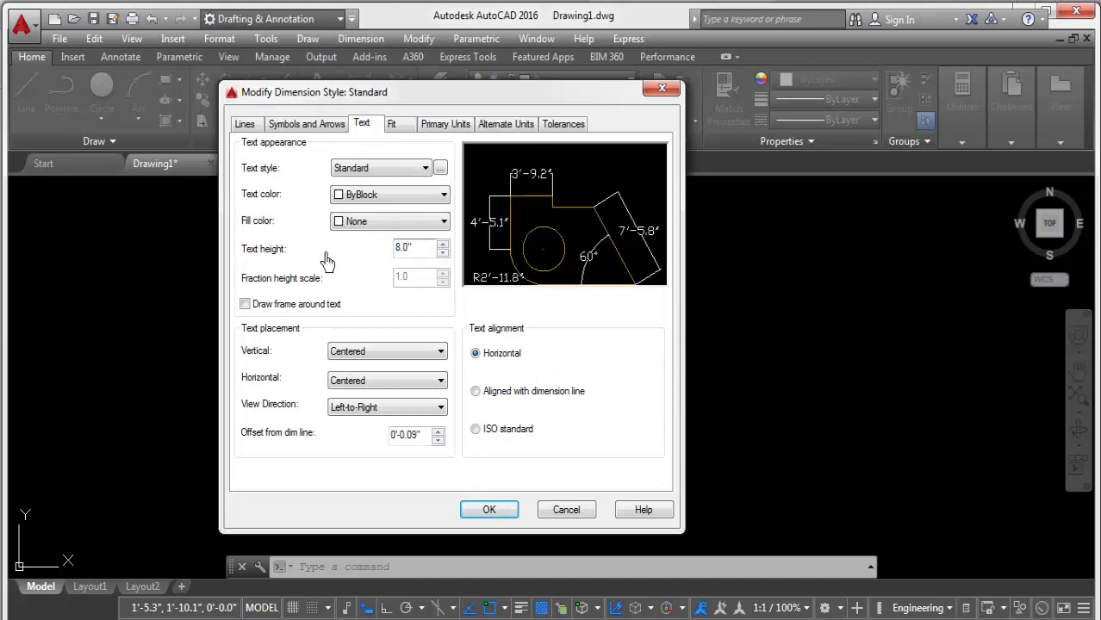
{"action": "left_click", "coordinate": [308, 127]}
{"action": "type", "text": "4"}
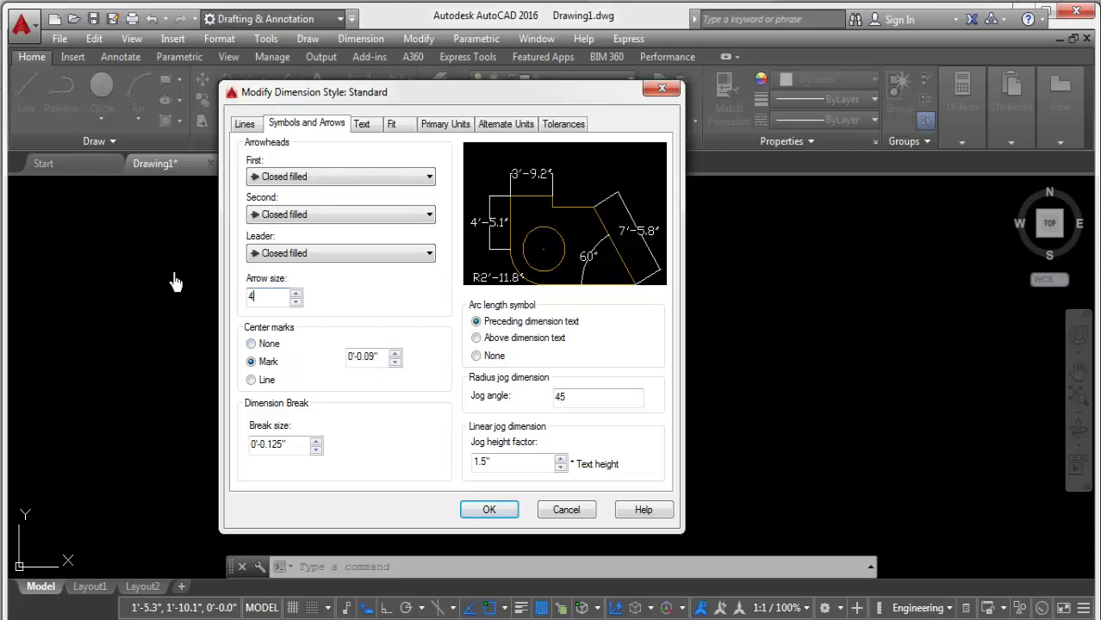
{"action": "key", "text": "Tab"}
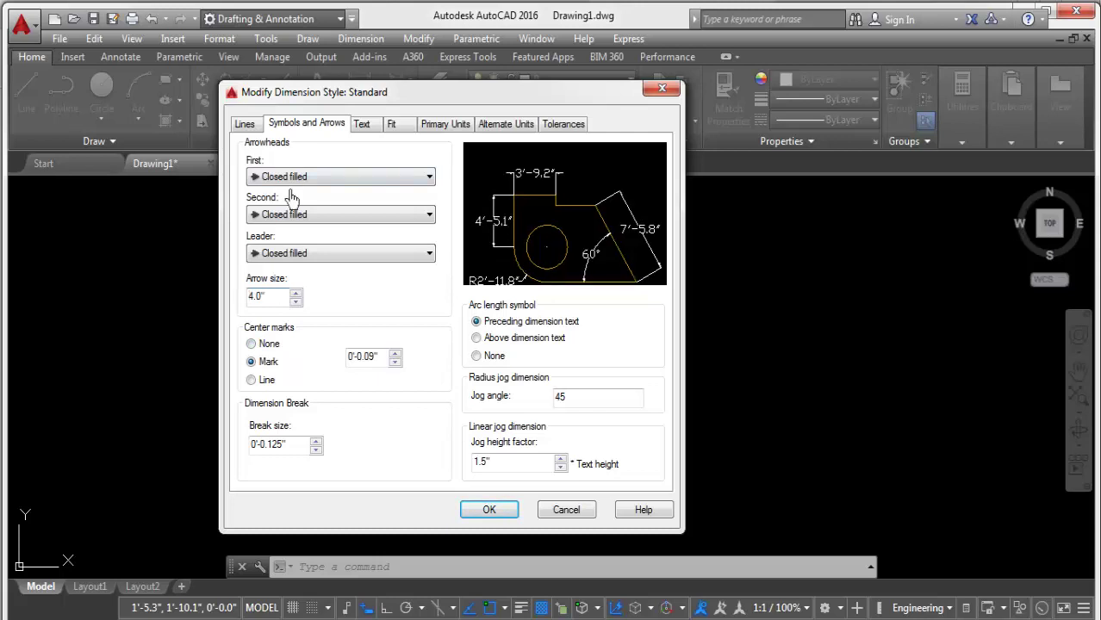
{"action": "left_click", "coordinate": [245, 127]}
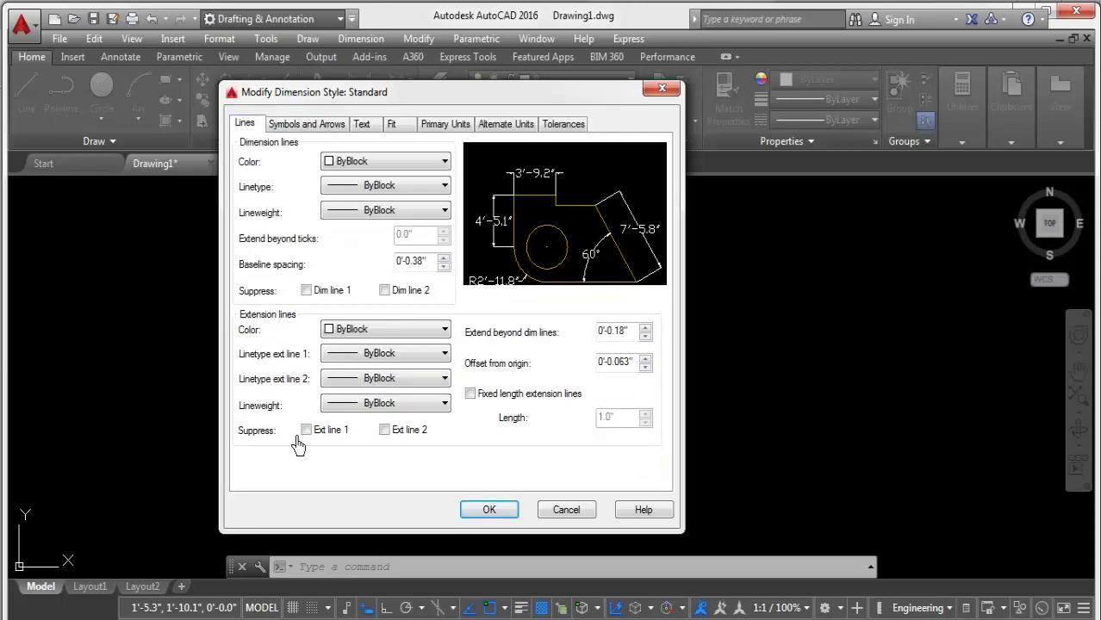
{"action": "left_click", "coordinate": [385, 431]}
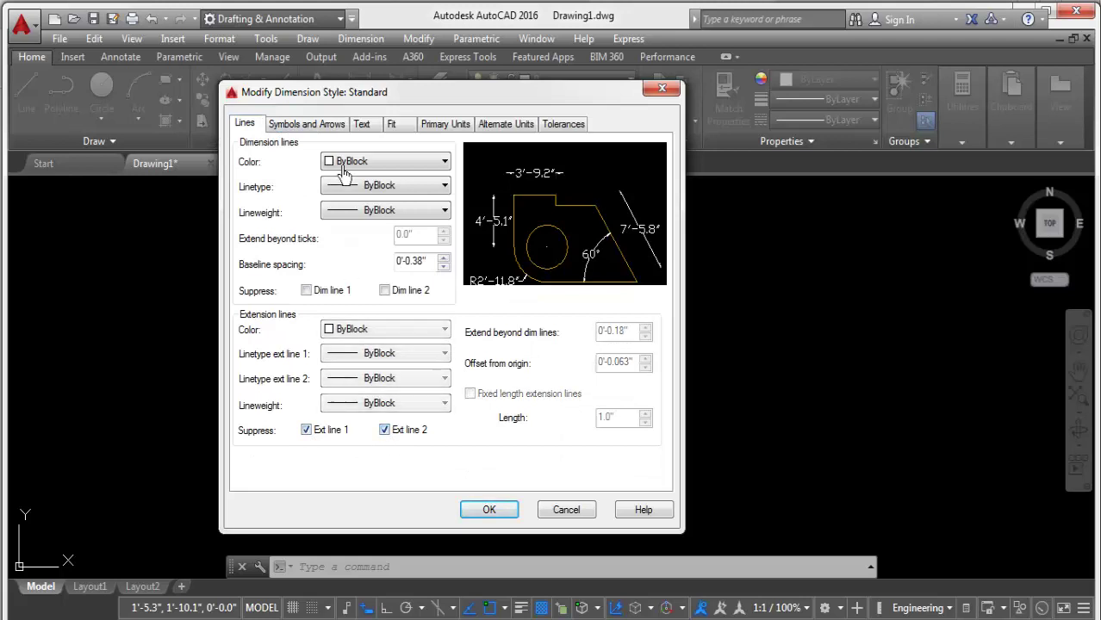
{"action": "left_click", "coordinate": [363, 126]}
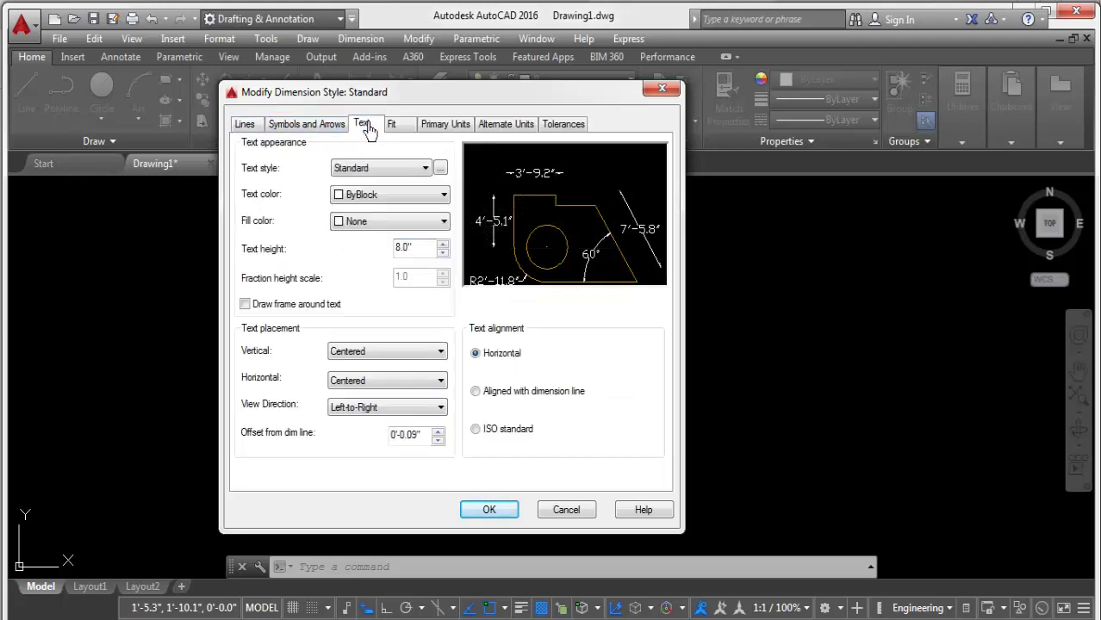
Switch the Standard text style font to Times New Roman and make it current
{"action": "left_click", "coordinate": [440, 169]}
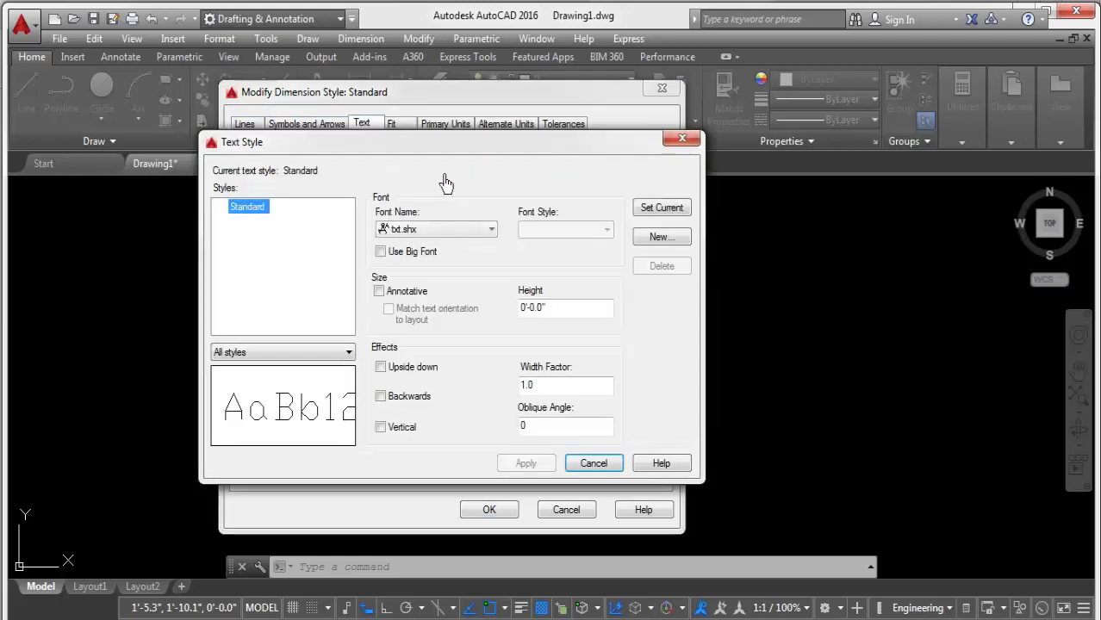
{"action": "left_click", "coordinate": [425, 226]}
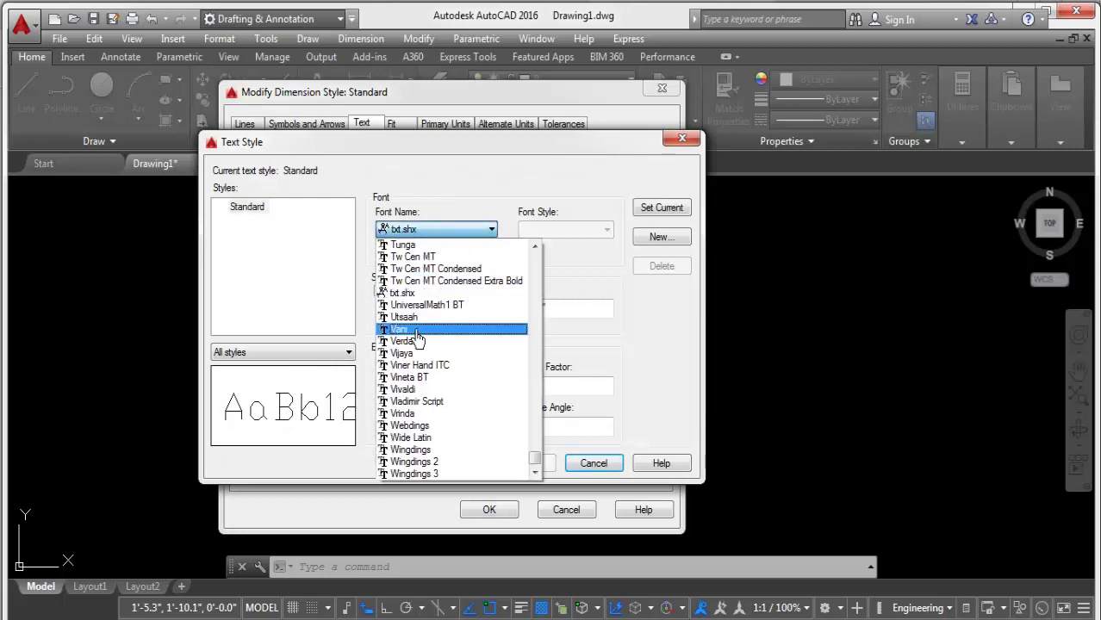
{"action": "scroll", "coordinate": [435, 332], "scroll_direction": "up", "scroll_amount": 3}
{"action": "scroll", "coordinate": [440, 329], "scroll_direction": "up", "scroll_amount": 1}
{"action": "left_click", "coordinate": [428, 269]}
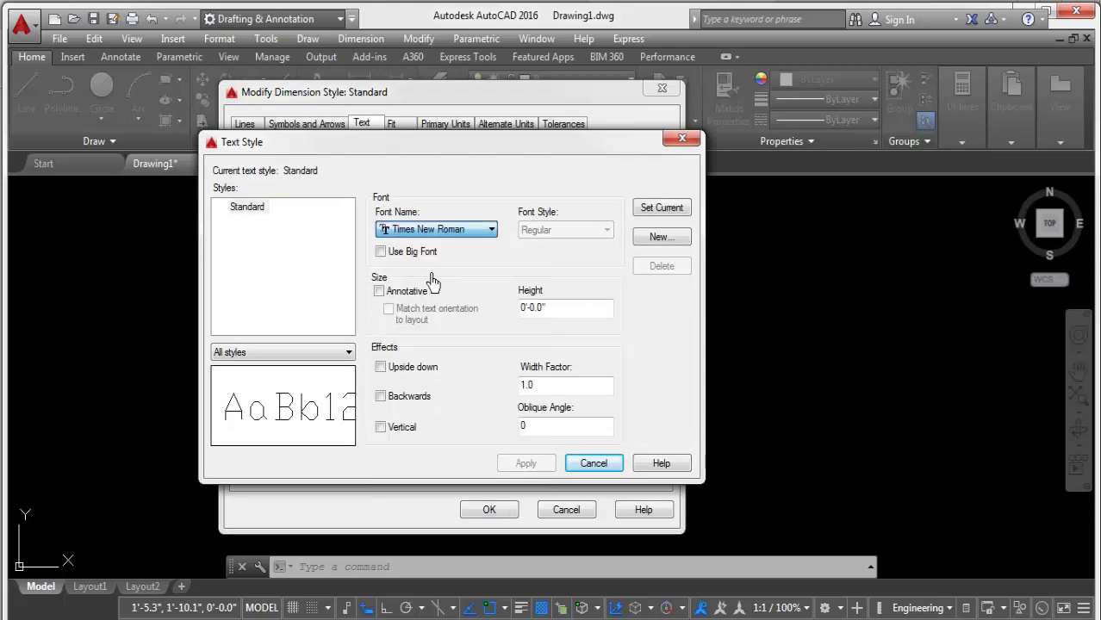
{"action": "left_click", "coordinate": [666, 215]}
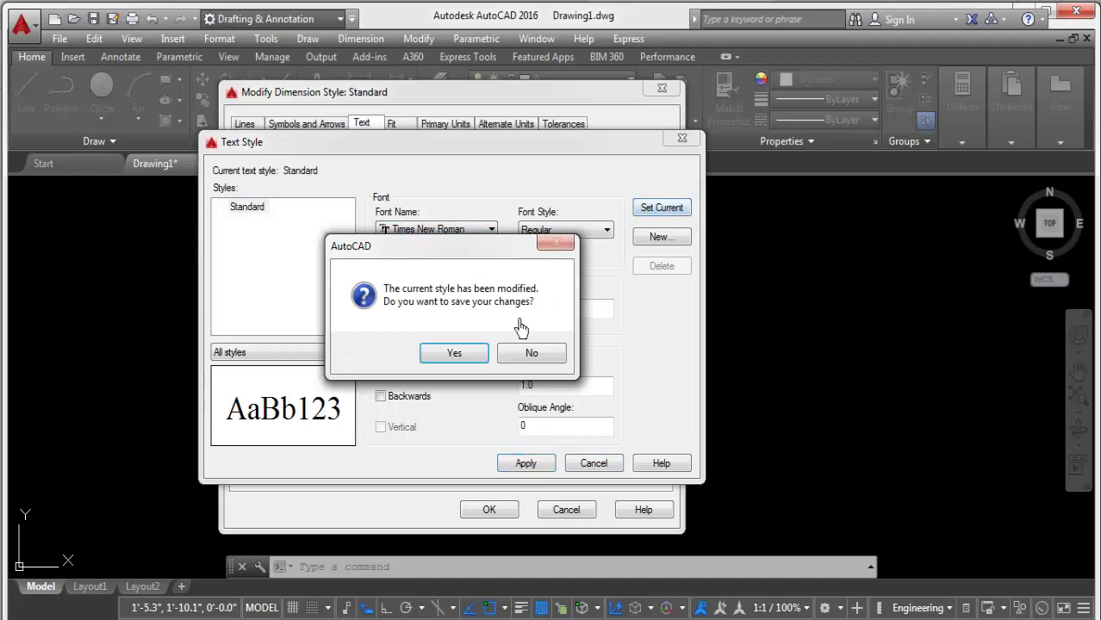
{"action": "left_click", "coordinate": [448, 354]}
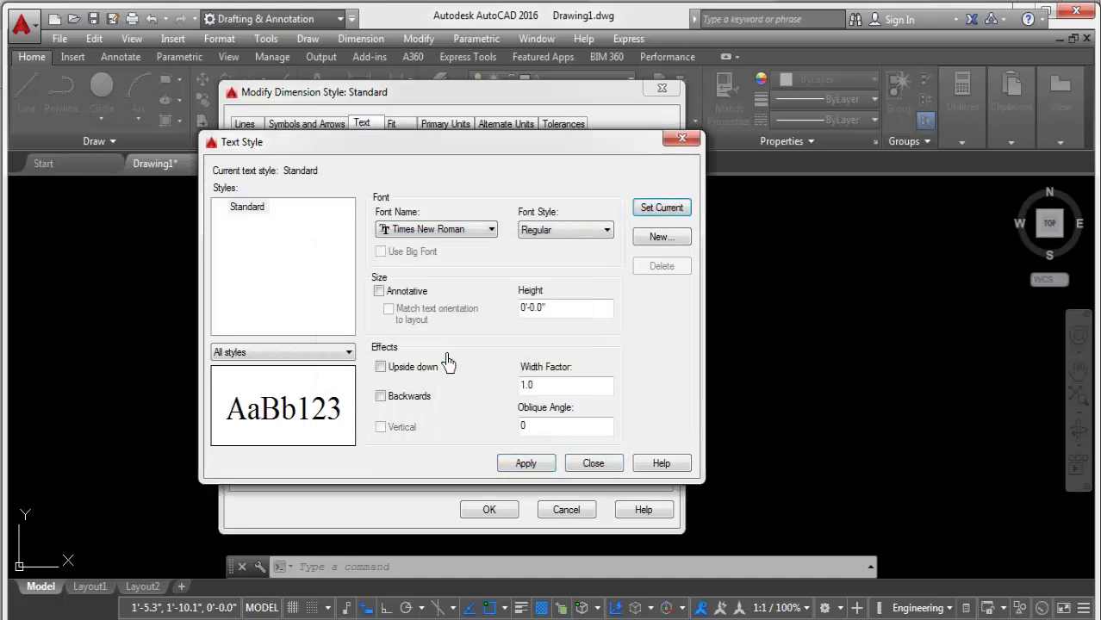
{"action": "left_click", "coordinate": [685, 140]}
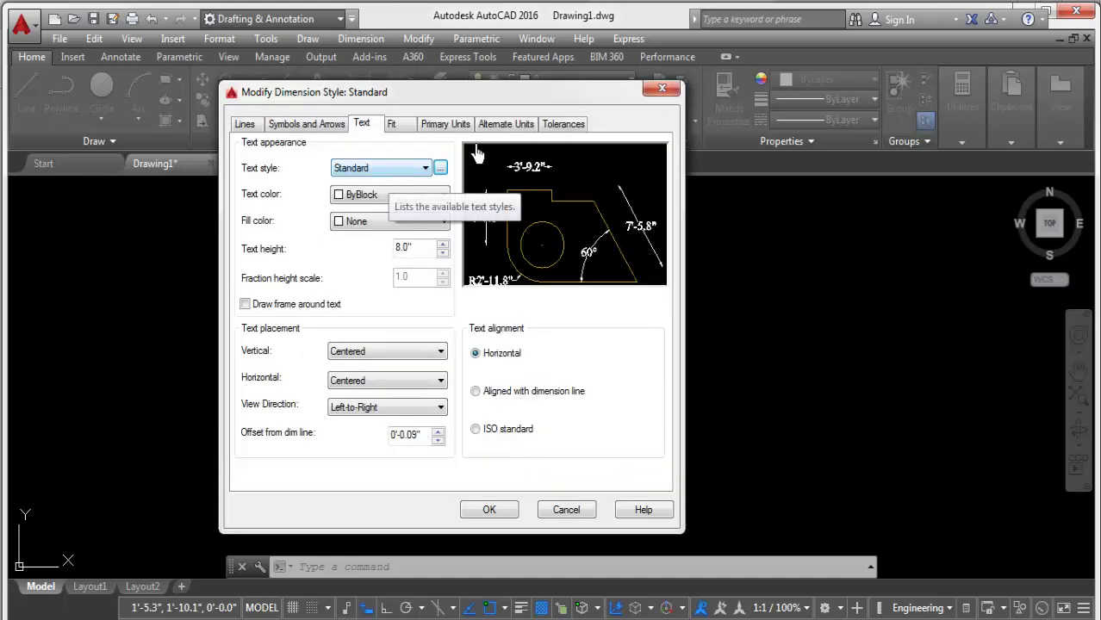
Accept the modified Standard dimension style
{"action": "left_click", "coordinate": [449, 126]}
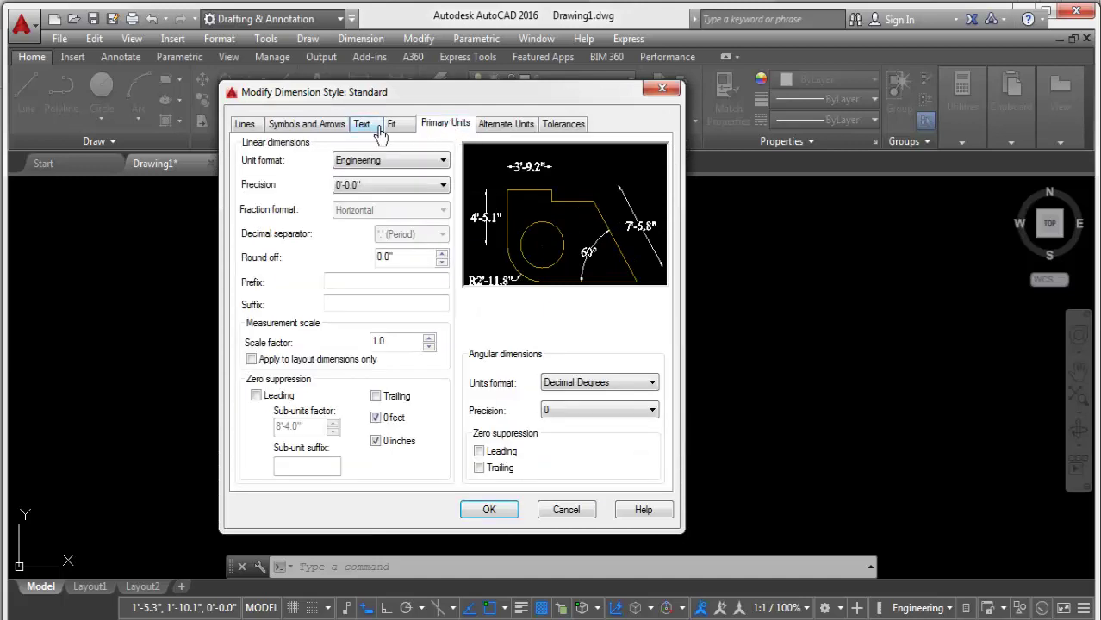
{"action": "left_click", "coordinate": [373, 126]}
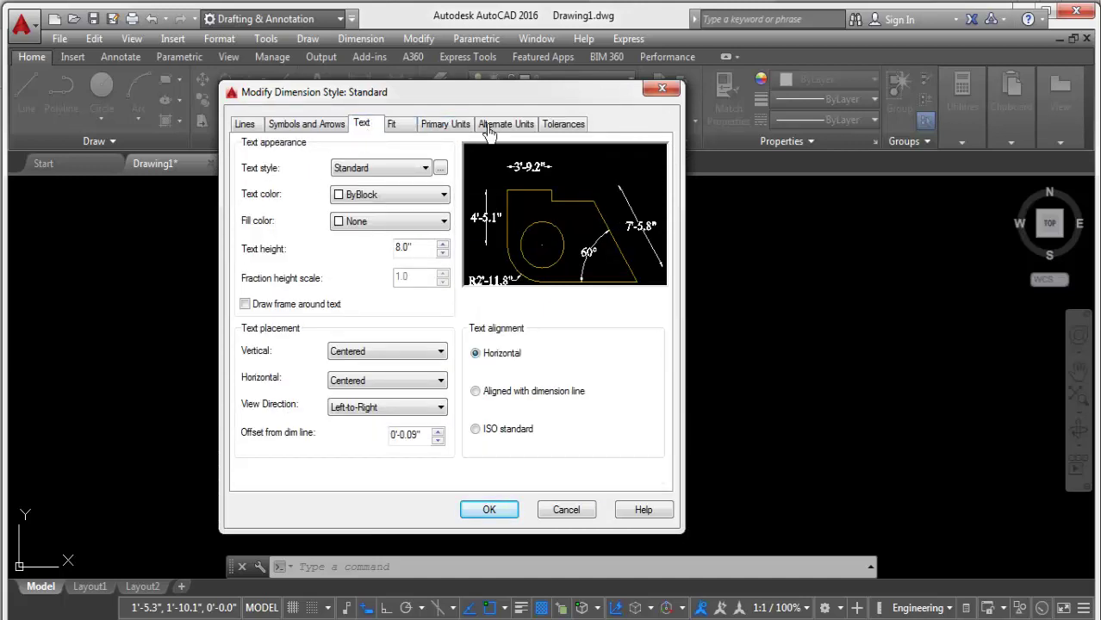
{"action": "left_click", "coordinate": [489, 509]}
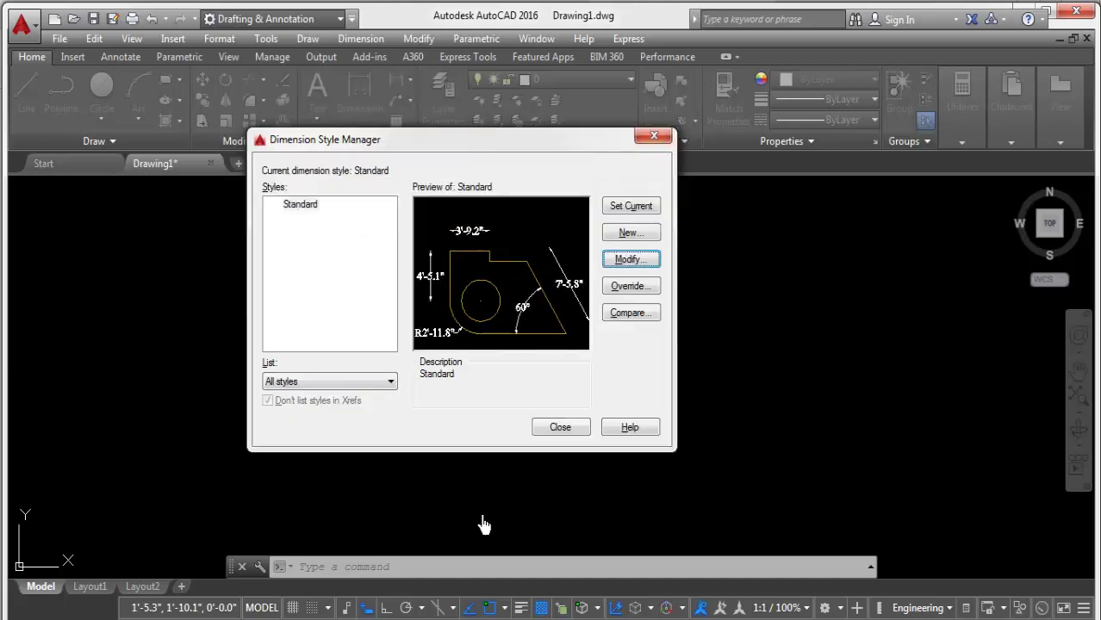
Close the Dimension Style Manager, recheck units with UN, and dismiss the lighting notice
{"action": "left_click", "coordinate": [548, 433]}
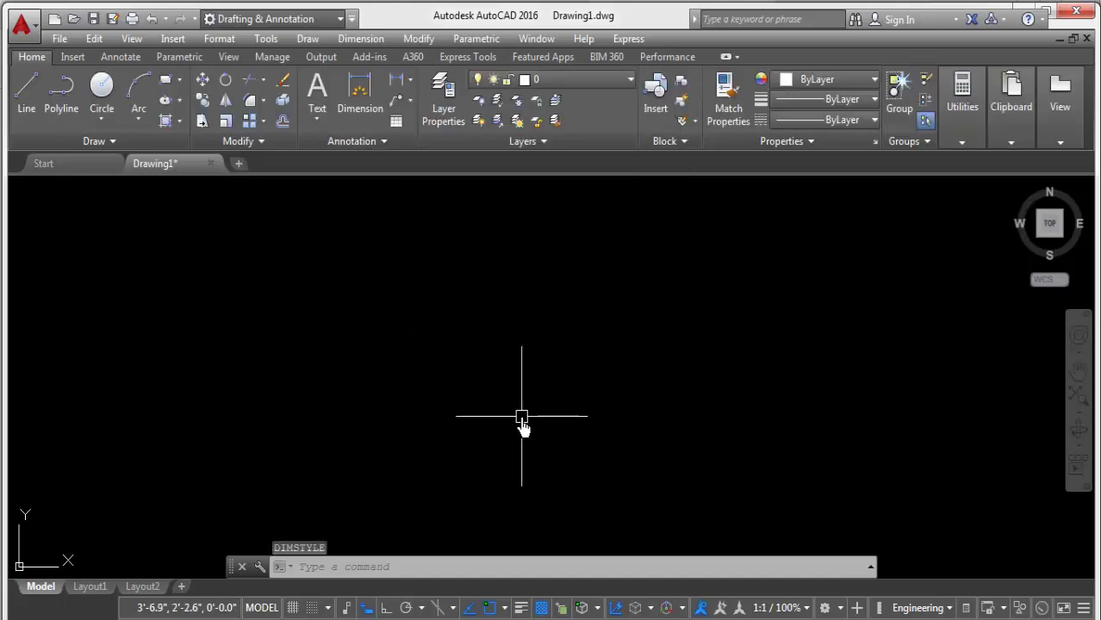
{"action": "type", "text": "Un"}
{"action": "key", "text": "Return"}
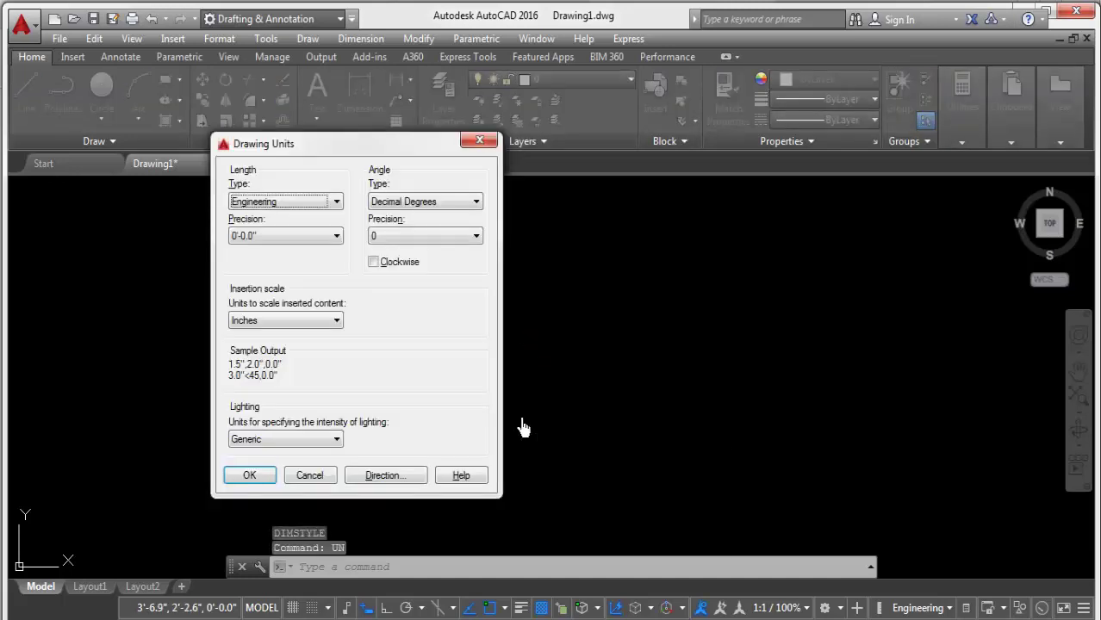
{"action": "left_click", "coordinate": [469, 144]}
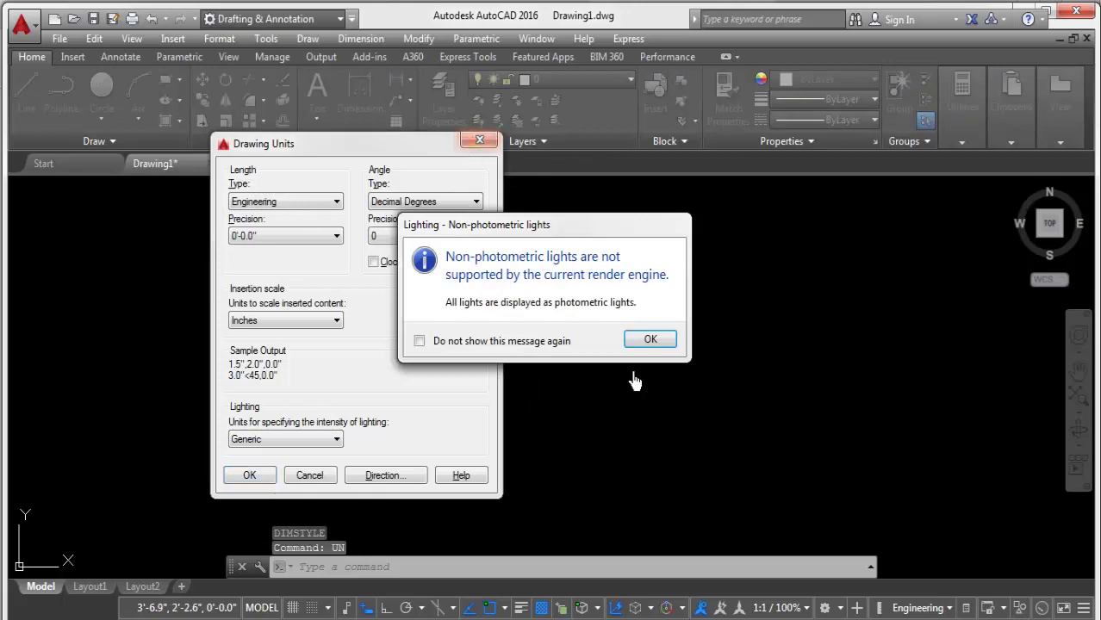
{"action": "left_click", "coordinate": [662, 343]}
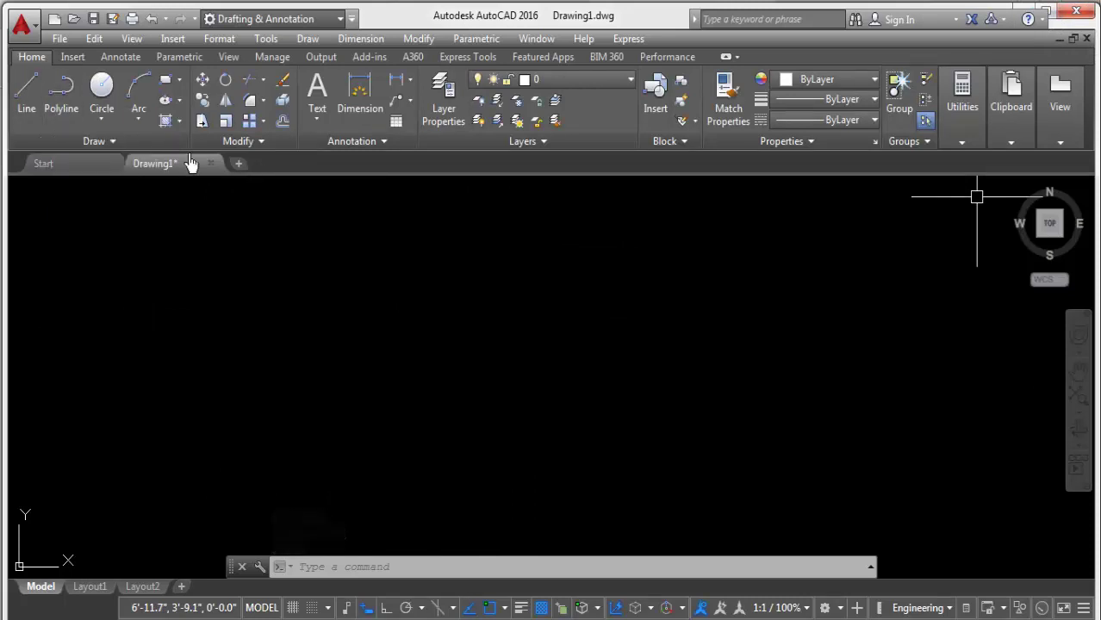
Draw a three-segment zigzag with the Line tool
{"action": "left_click", "coordinate": [28, 90]}
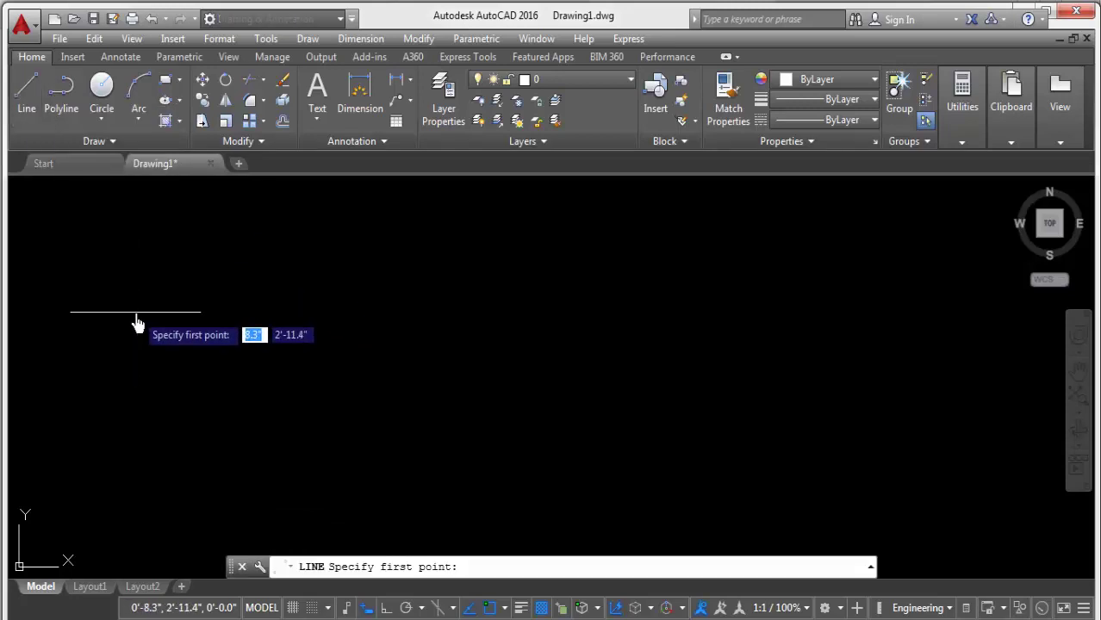
{"action": "left_click", "coordinate": [135, 312]}
{"action": "left_click", "coordinate": [263, 251]}
{"action": "left_click", "coordinate": [300, 371]}
{"action": "left_click", "coordinate": [395, 287]}
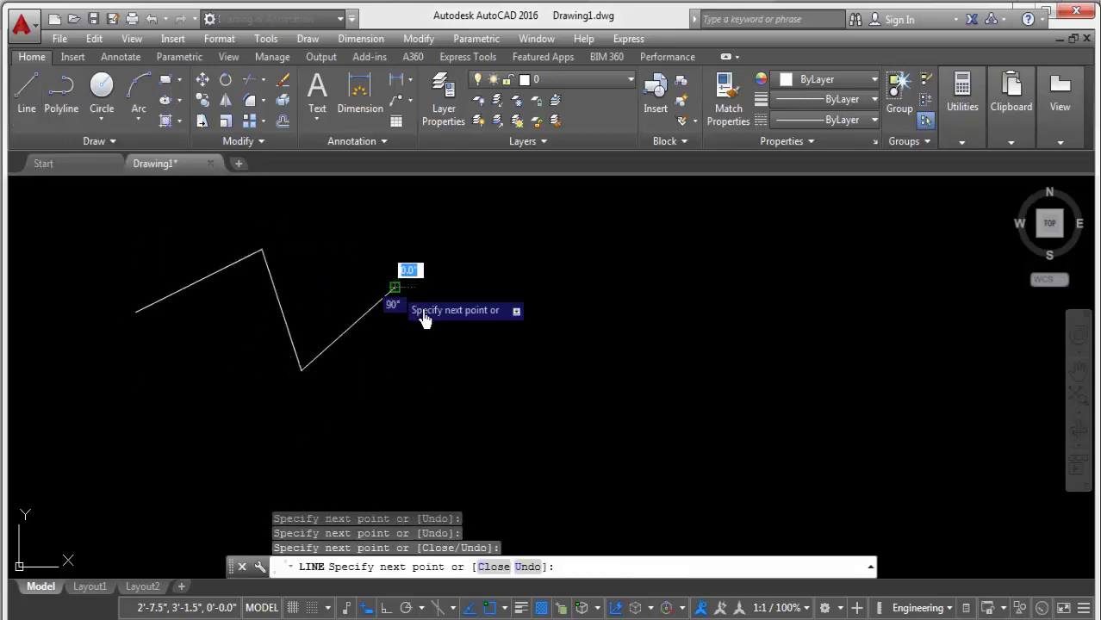
{"action": "right_click", "coordinate": [422, 317]}
{"action": "left_click", "coordinate": [448, 315]}
Draw a similar thin three-segment zigzag polyline below it
{"action": "left_click", "coordinate": [62, 90]}
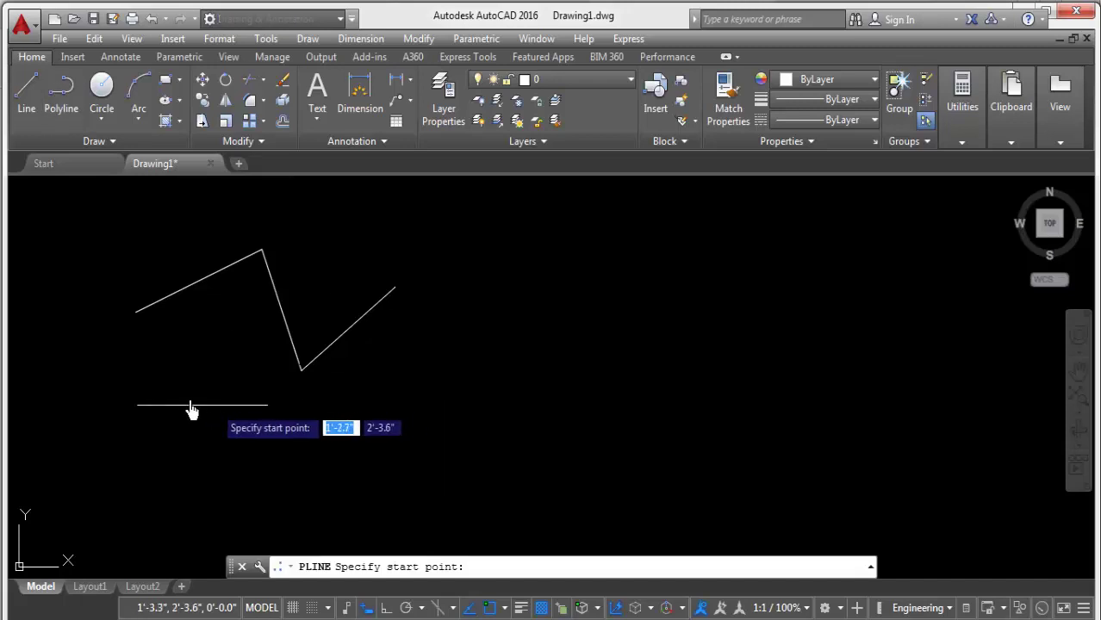
{"action": "left_click", "coordinate": [143, 380]}
{"action": "left_click", "coordinate": [218, 318]}
{"action": "left_click", "coordinate": [280, 432]}
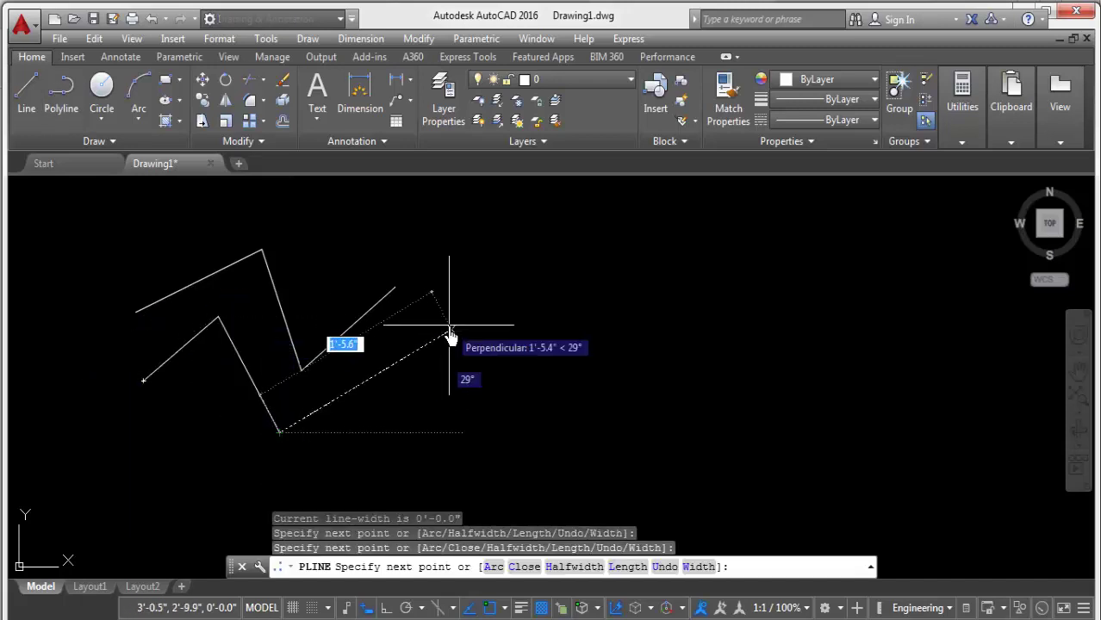
{"action": "left_click", "coordinate": [450, 333]}
{"action": "right_click", "coordinate": [471, 328]}
{"action": "left_click", "coordinate": [484, 337]}
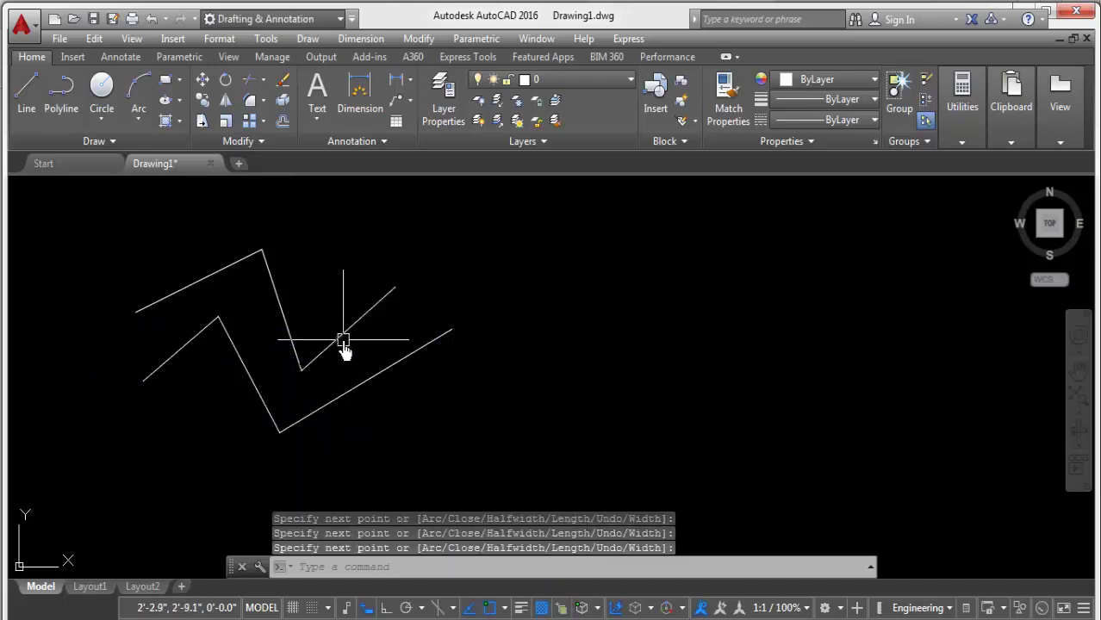
Select the zigzags and inspect them in Quick Properties, then close the panel
{"action": "left_click", "coordinate": [343, 336]}
{"action": "left_click", "coordinate": [278, 290]}
{"action": "key", "text": "ctrl+shift+p"}
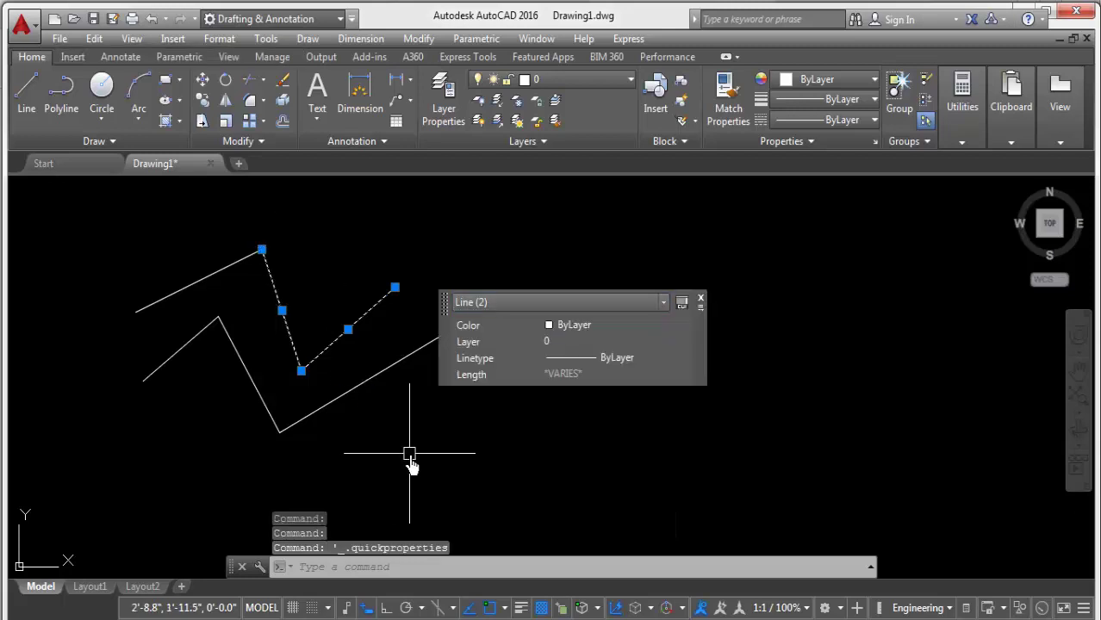
{"action": "left_click", "coordinate": [362, 384]}
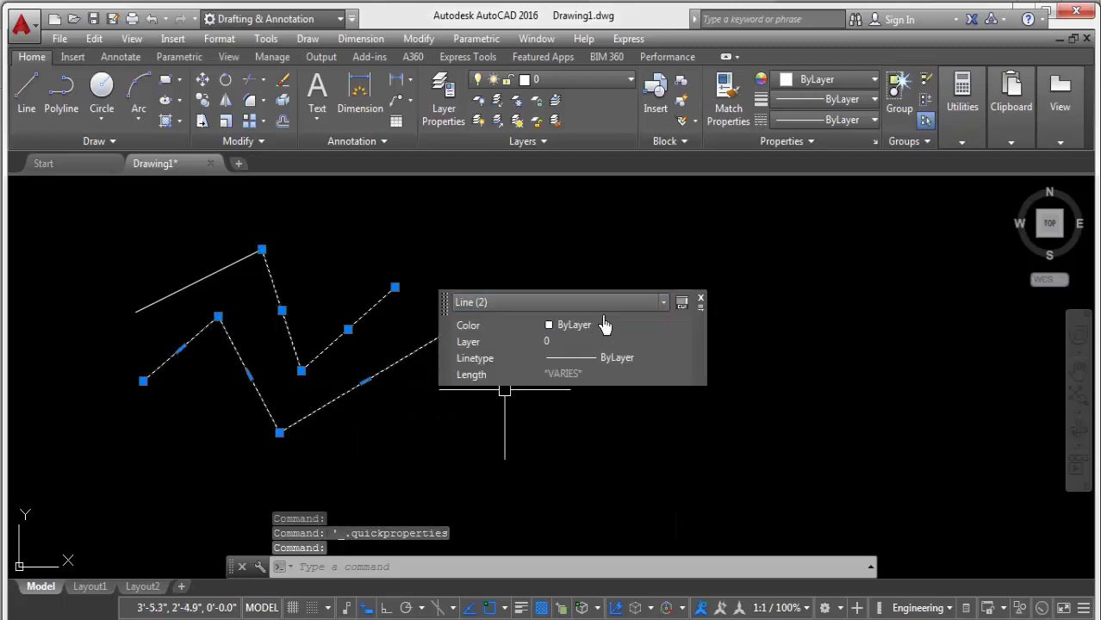
{"action": "left_click", "coordinate": [699, 300]}
{"action": "middle_click_drag", "start_coordinate": [443, 388], "coordinate": [309, 323]}
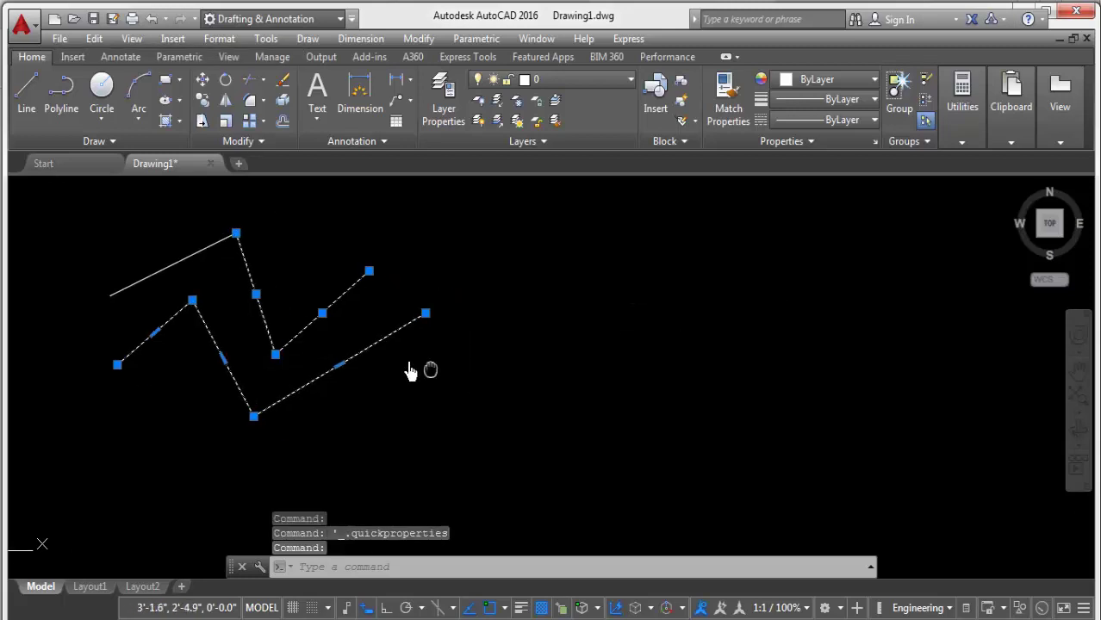
Start a polyline with Ortho on and set its start and end width to 2
{"action": "left_click", "coordinate": [60, 88]}
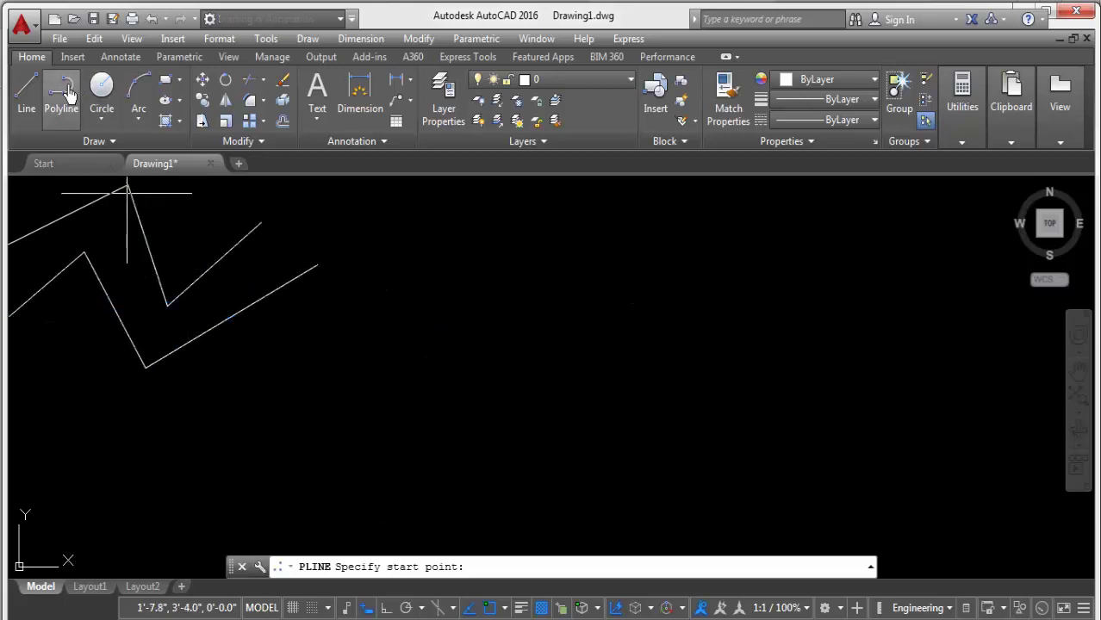
{"action": "left_click", "coordinate": [374, 335]}
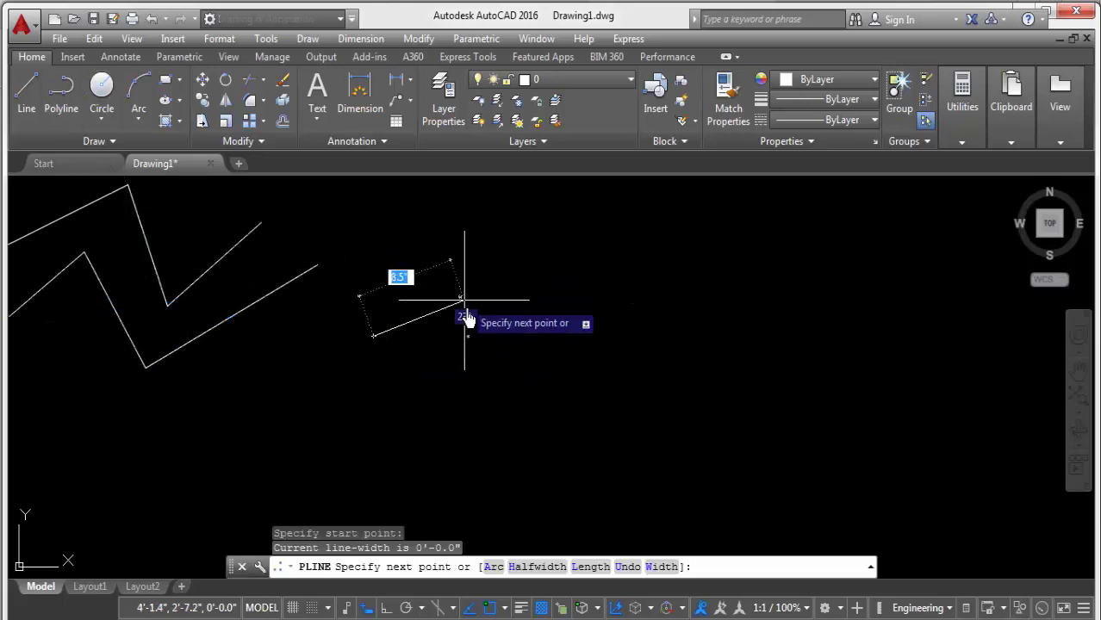
{"action": "scroll", "coordinate": [431, 327], "scroll_direction": "up", "scroll_amount": 2}
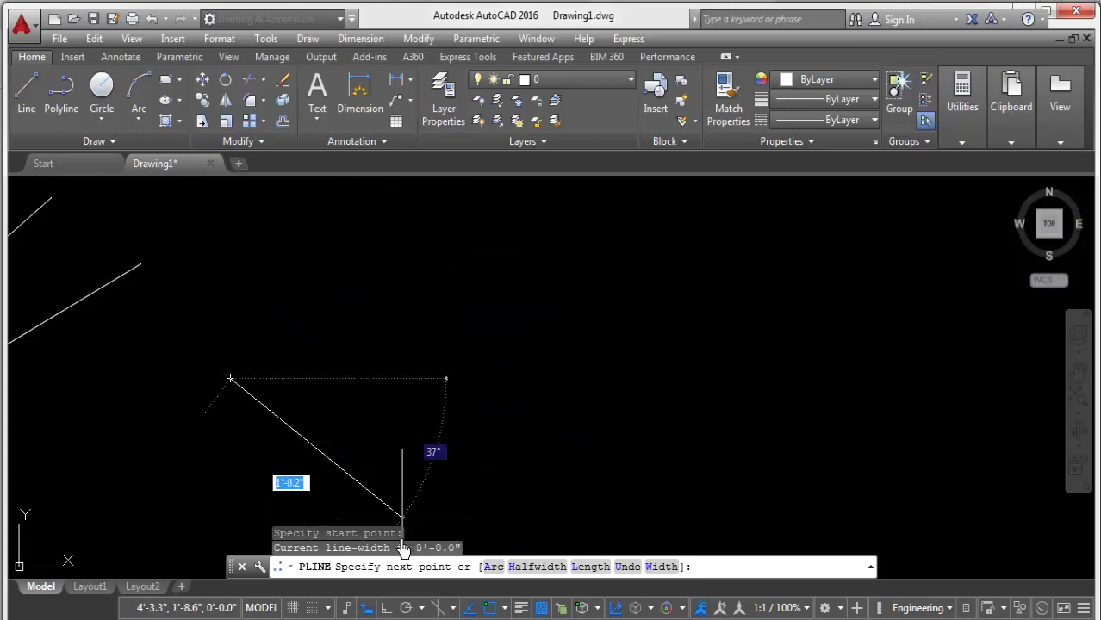
{"action": "left_click", "coordinate": [386, 609]}
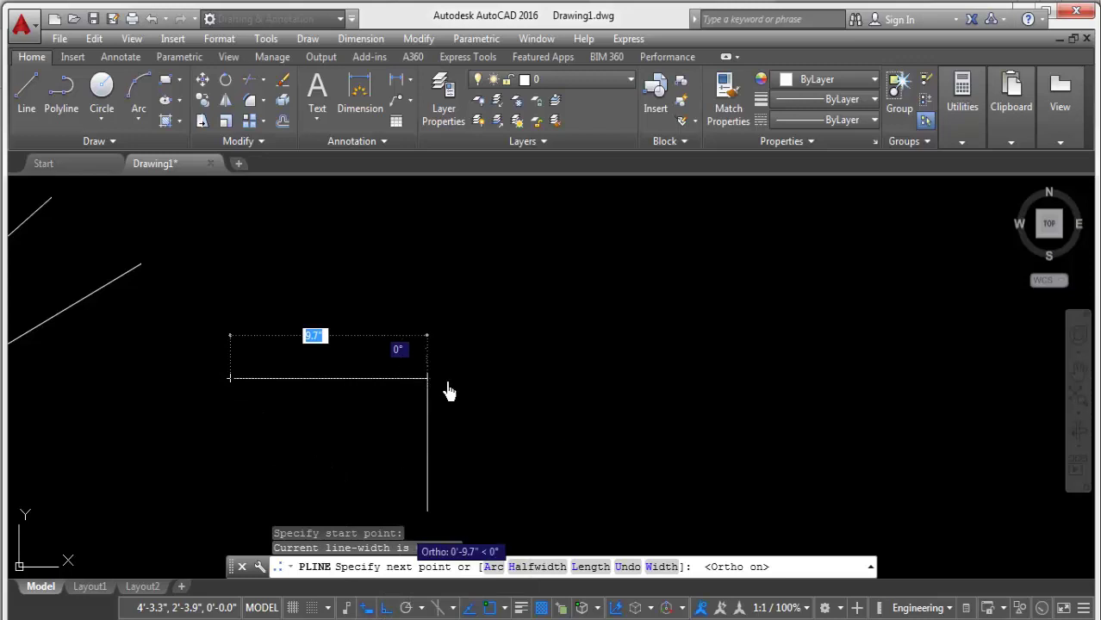
{"action": "left_click", "coordinate": [386, 610]}
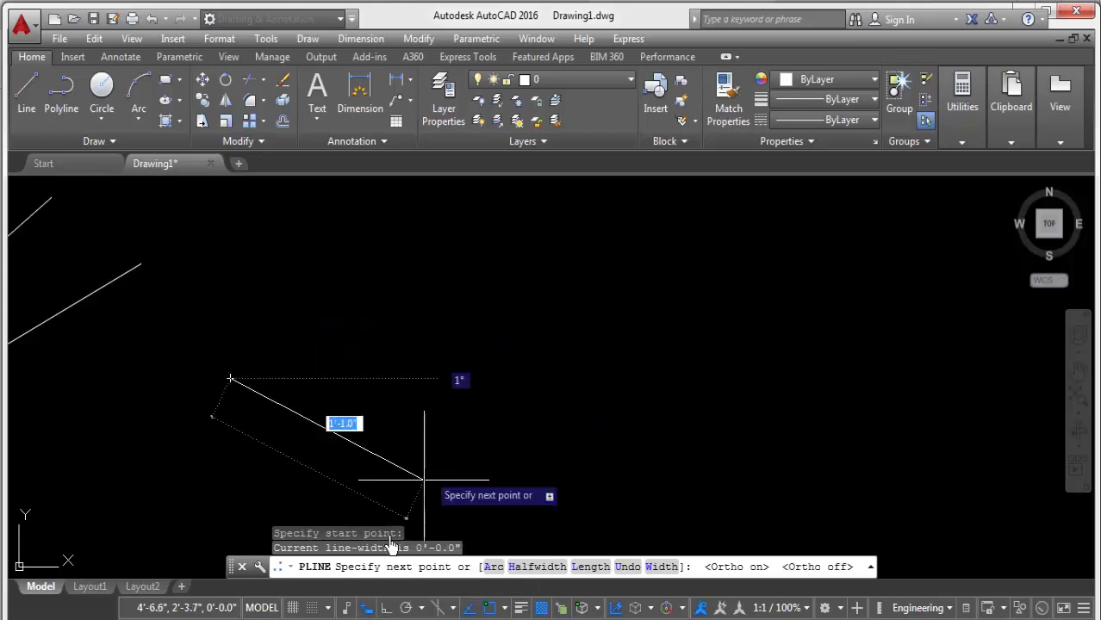
{"action": "left_click", "coordinate": [386, 609]}
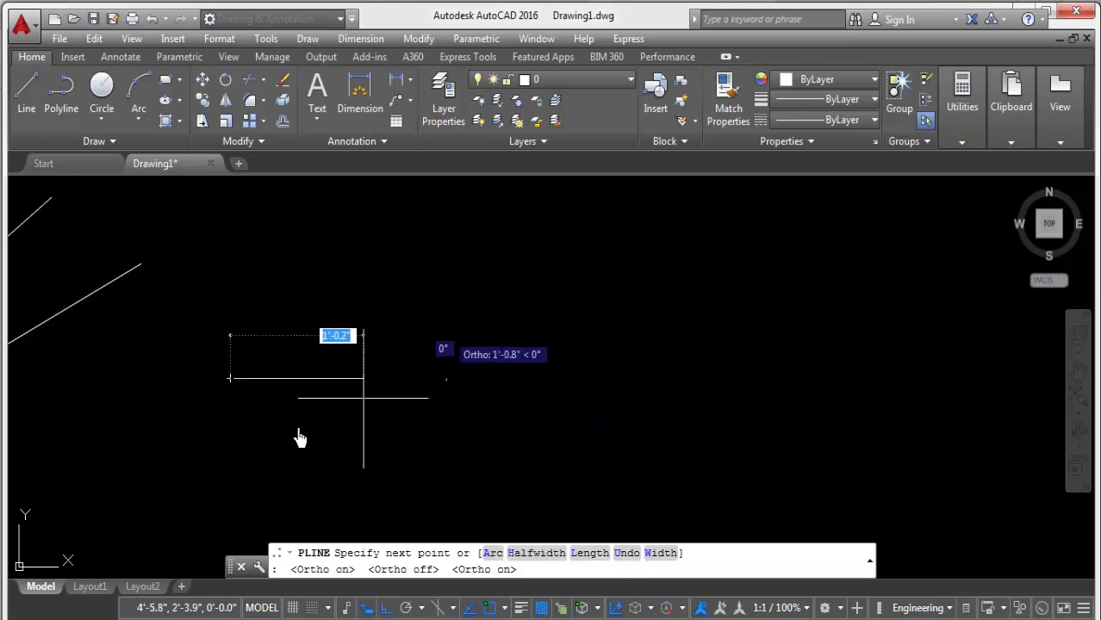
{"action": "scroll", "coordinate": [226, 386], "scroll_direction": "up", "scroll_amount": 5}
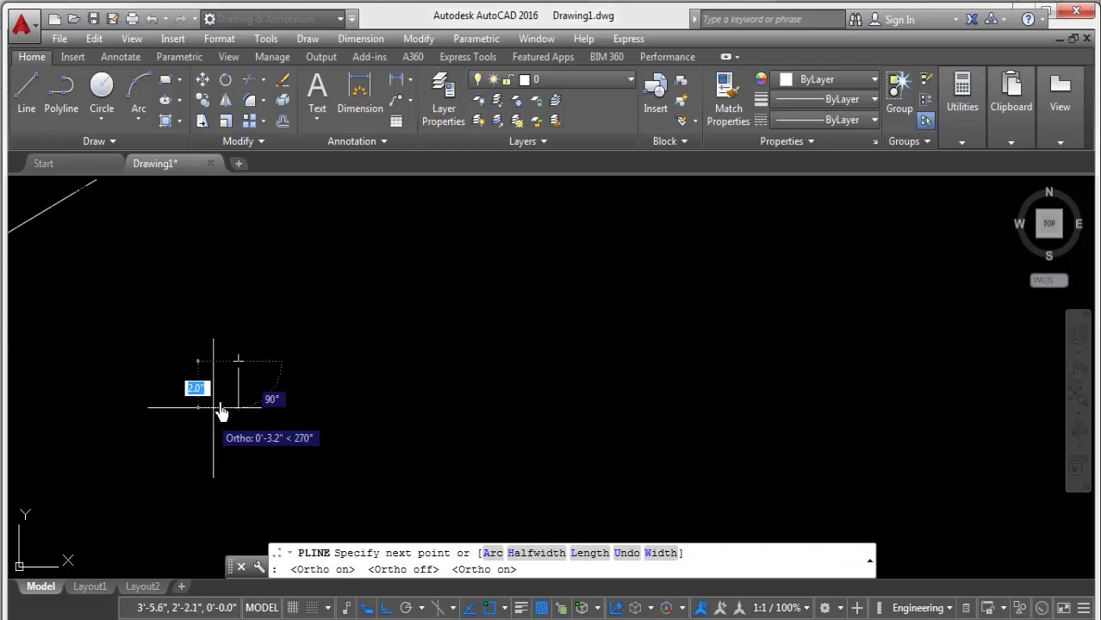
{"action": "right_click", "coordinate": [445, 276]}
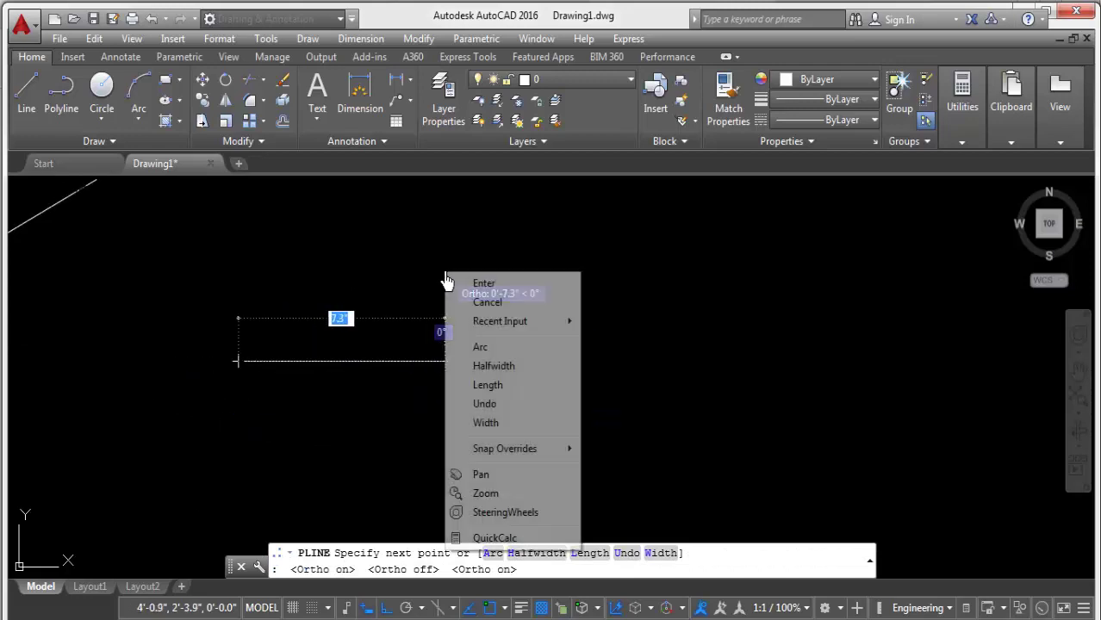
{"action": "left_click", "coordinate": [494, 426]}
{"action": "type", "text": "2"}
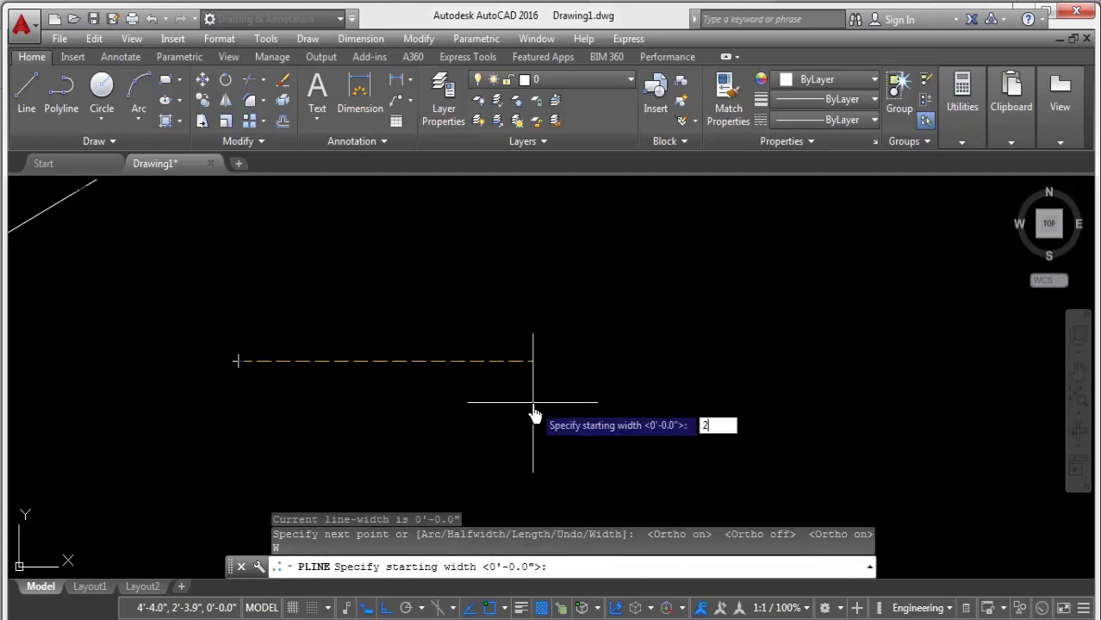
{"action": "key", "text": "Return"}
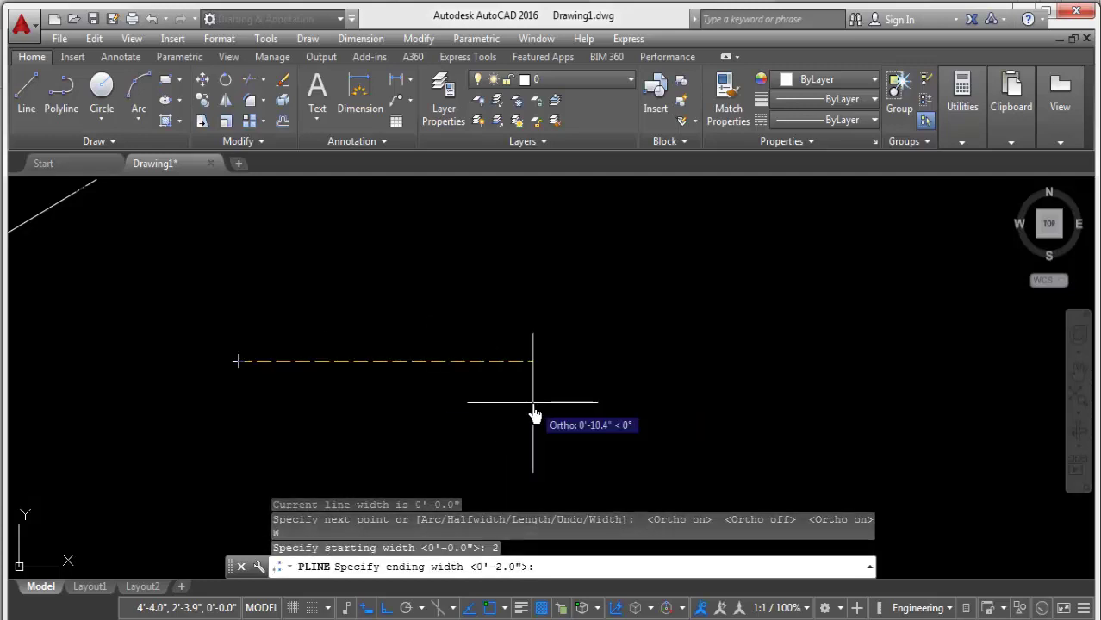
{"action": "type", "text": "2"}
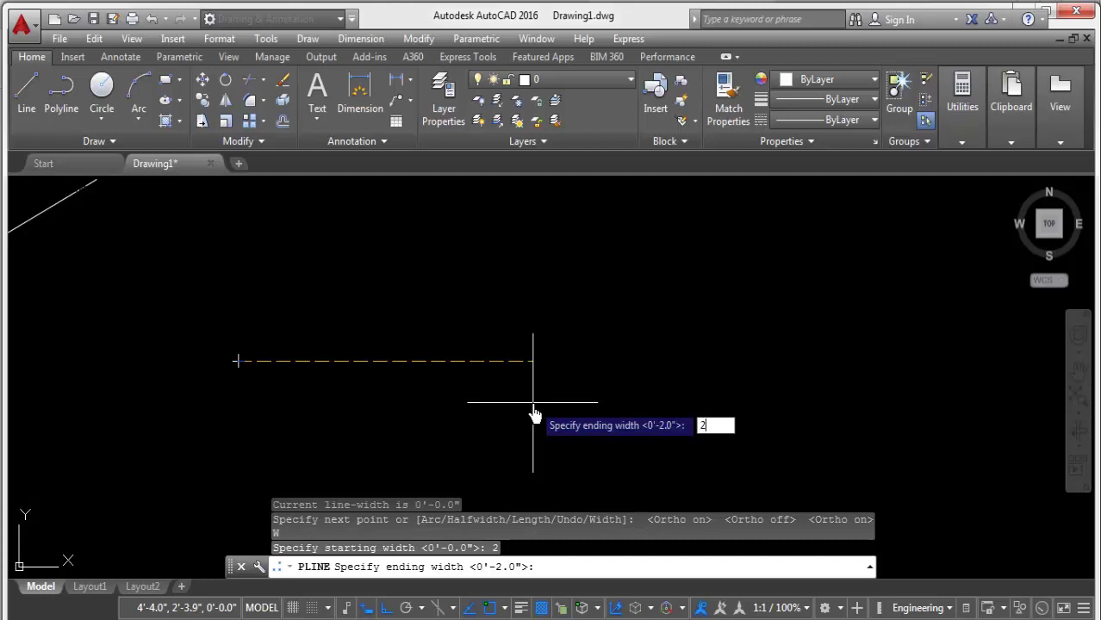
{"action": "key", "text": "Return"}
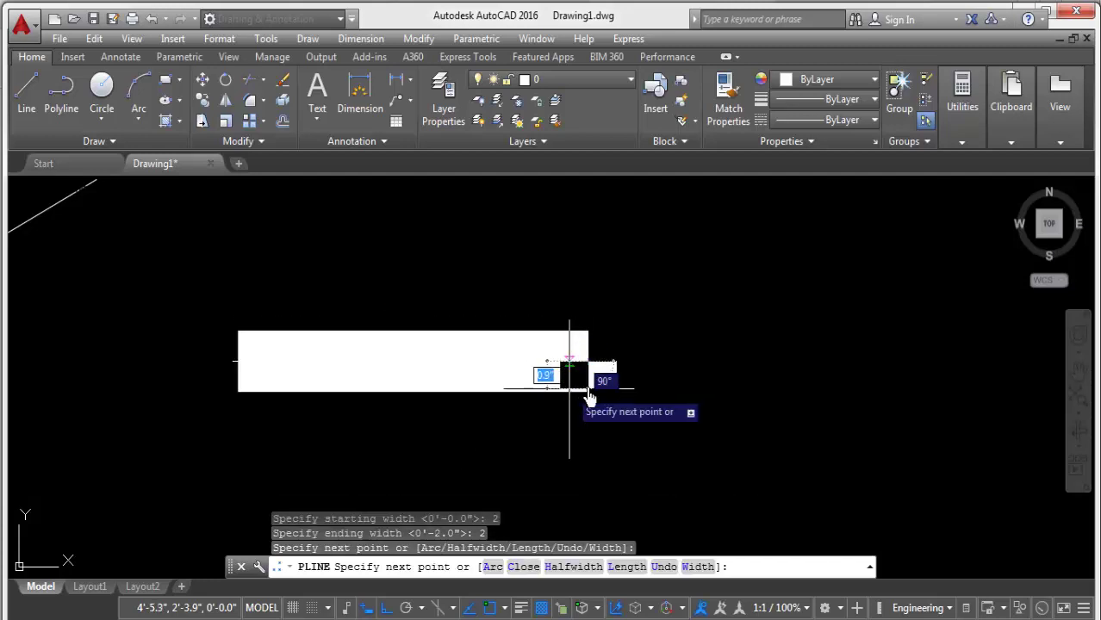
Draw the three orthogonal step segments of the 2-wide polyline and finish it
{"action": "scroll", "coordinate": [705, 369], "scroll_direction": "down", "scroll_amount": 3}
{"action": "left_click", "coordinate": [660, 366]}
{"action": "left_click", "coordinate": [660, 234]}
{"action": "left_click", "coordinate": [850, 234]}
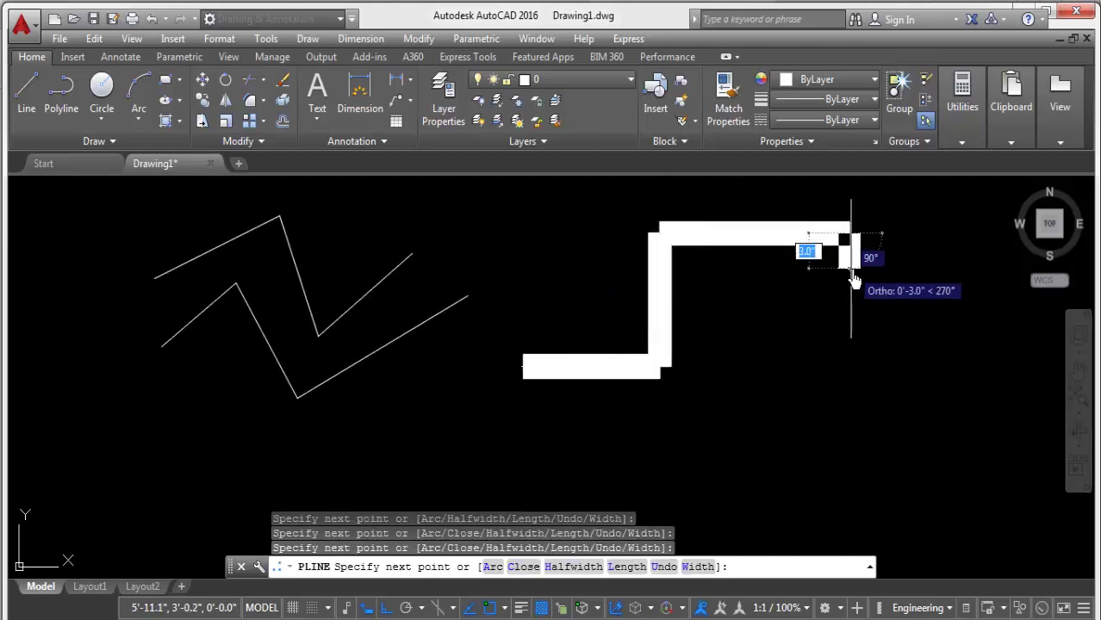
{"action": "right_click", "coordinate": [854, 280]}
{"action": "left_click", "coordinate": [870, 288]}
{"action": "middle_click_drag", "start_coordinate": [814, 317], "coordinate": [479, 312]}
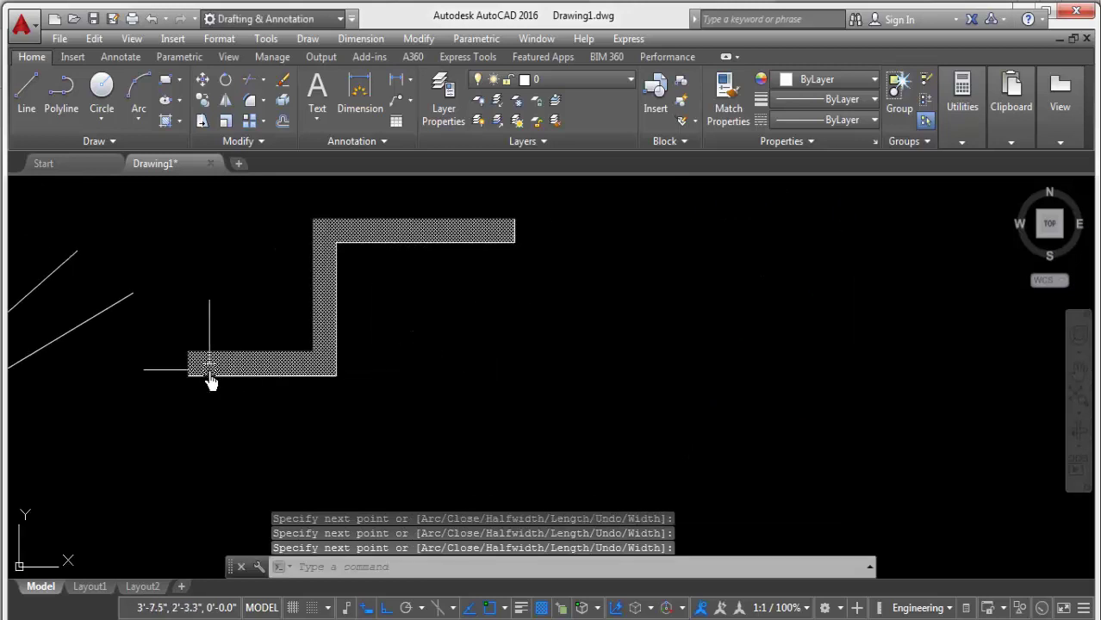
Draw a second wide stepped polyline with three orthogonal segments
{"action": "left_click", "coordinate": [69, 96]}
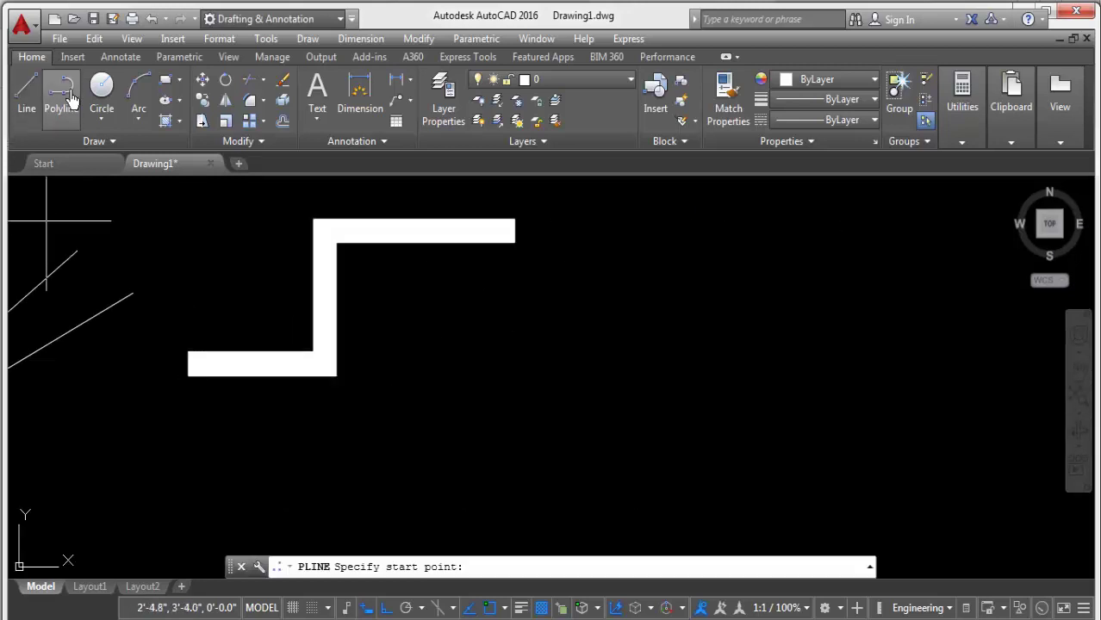
{"action": "middle_click_drag", "start_coordinate": [381, 354], "coordinate": [222, 313]}
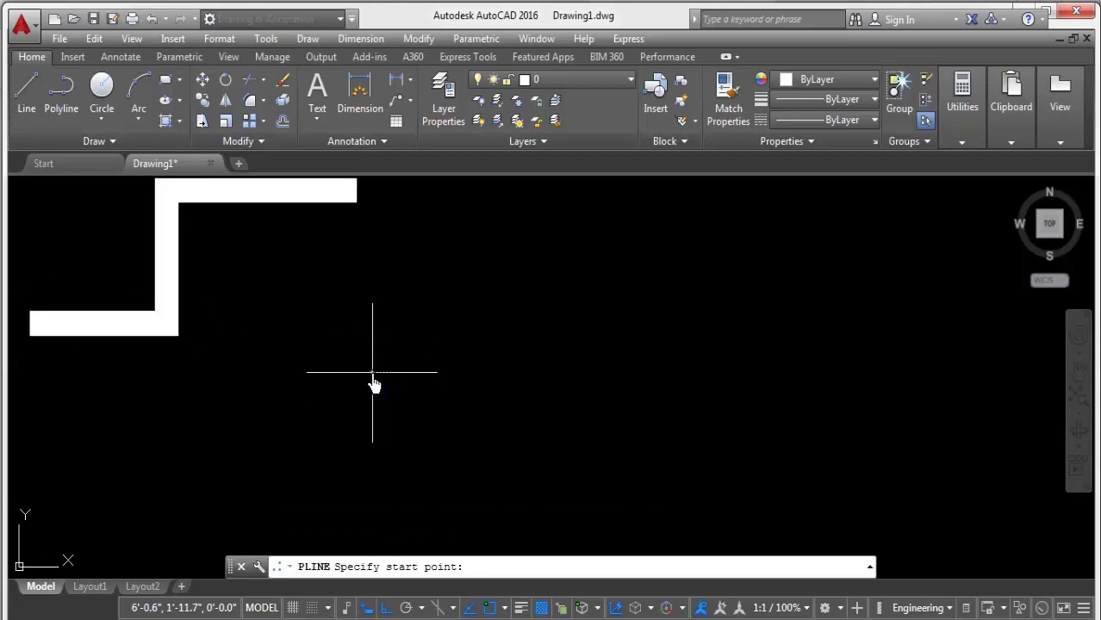
{"action": "left_click", "coordinate": [373, 372]}
{"action": "left_click", "coordinate": [637, 372]}
{"action": "left_click", "coordinate": [638, 256]}
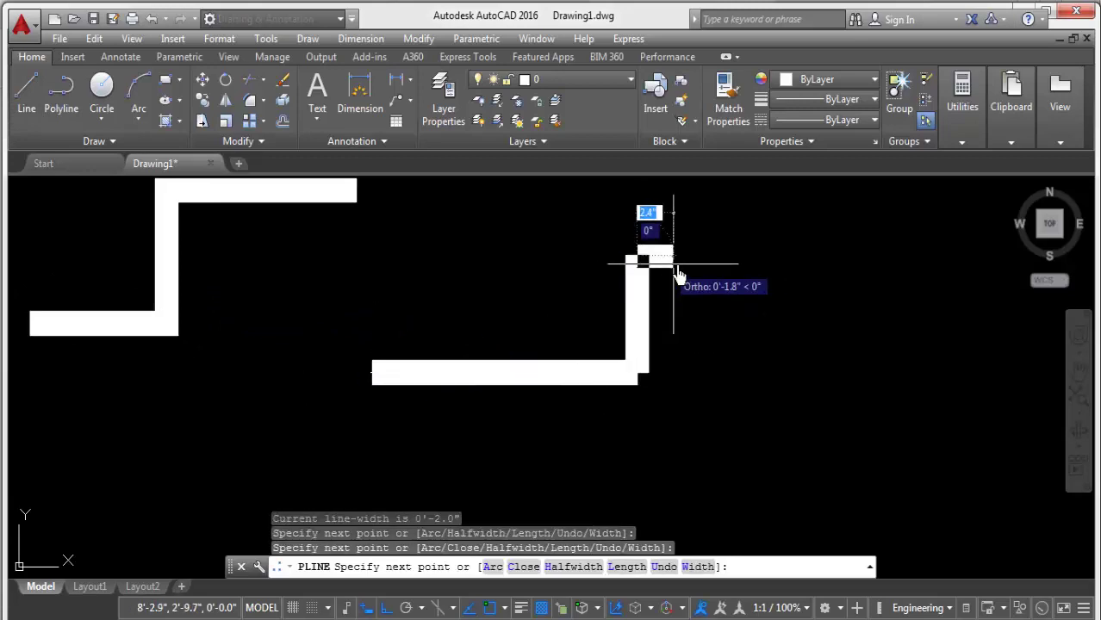
{"action": "left_click", "coordinate": [730, 259]}
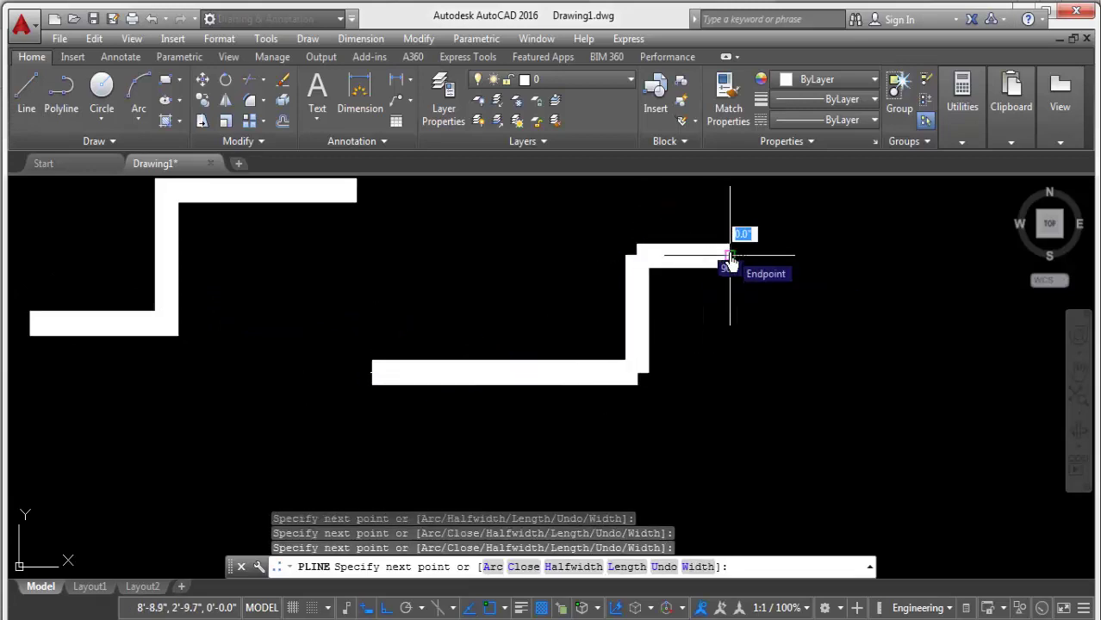
{"action": "right_click", "coordinate": [729, 255]}
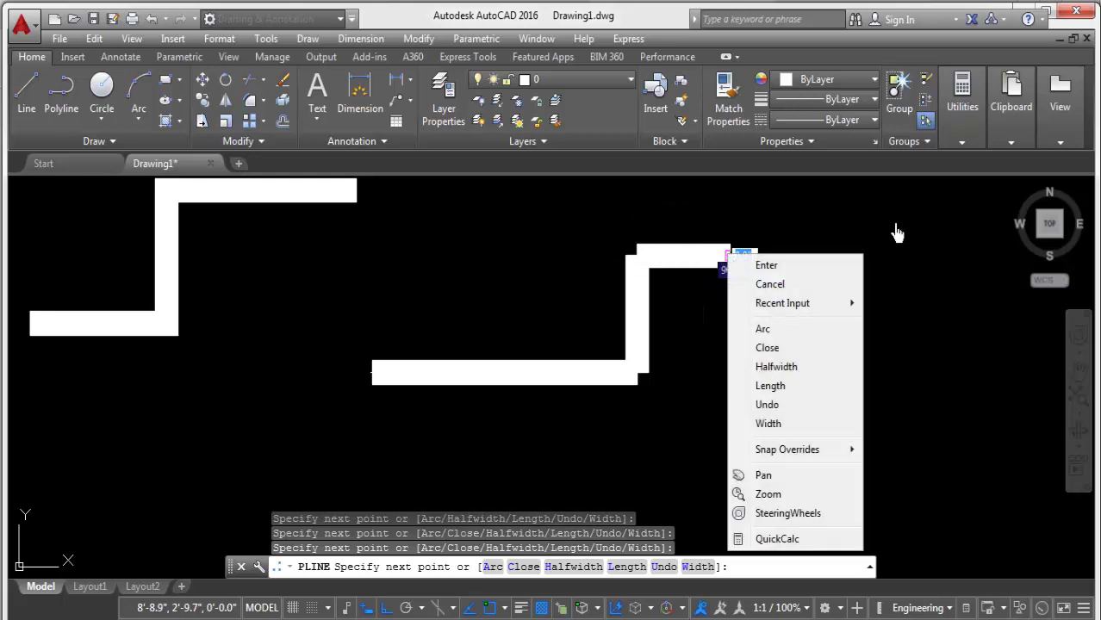
{"action": "left_click", "coordinate": [788, 272]}
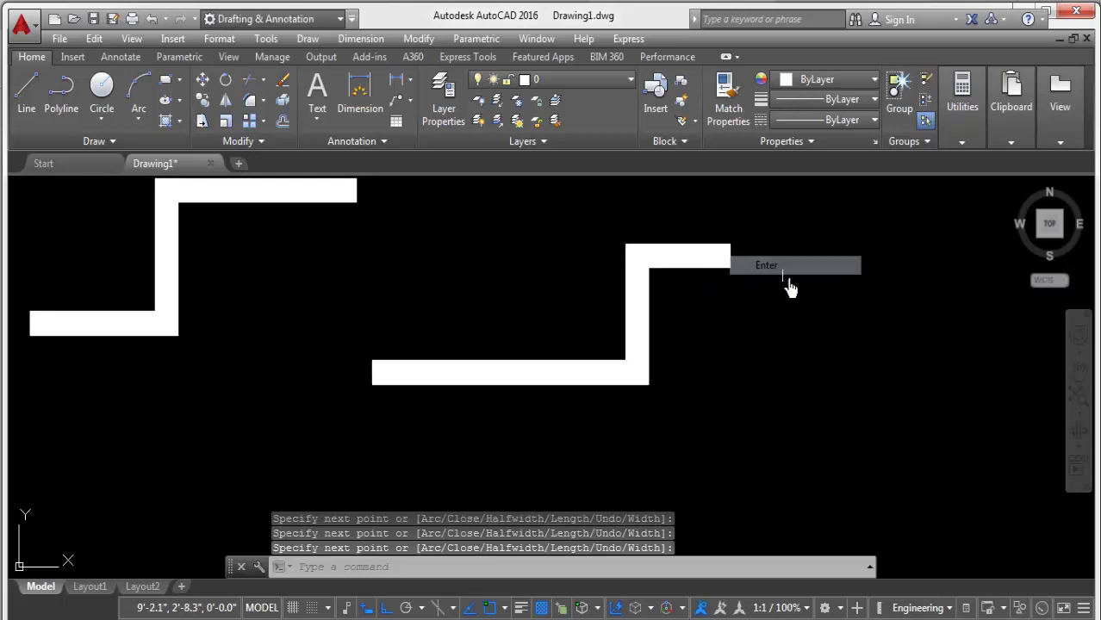
Draw a temporary vertical line to the right of the steps
{"action": "left_click", "coordinate": [61, 102]}
{"action": "left_click", "coordinate": [26, 90]}
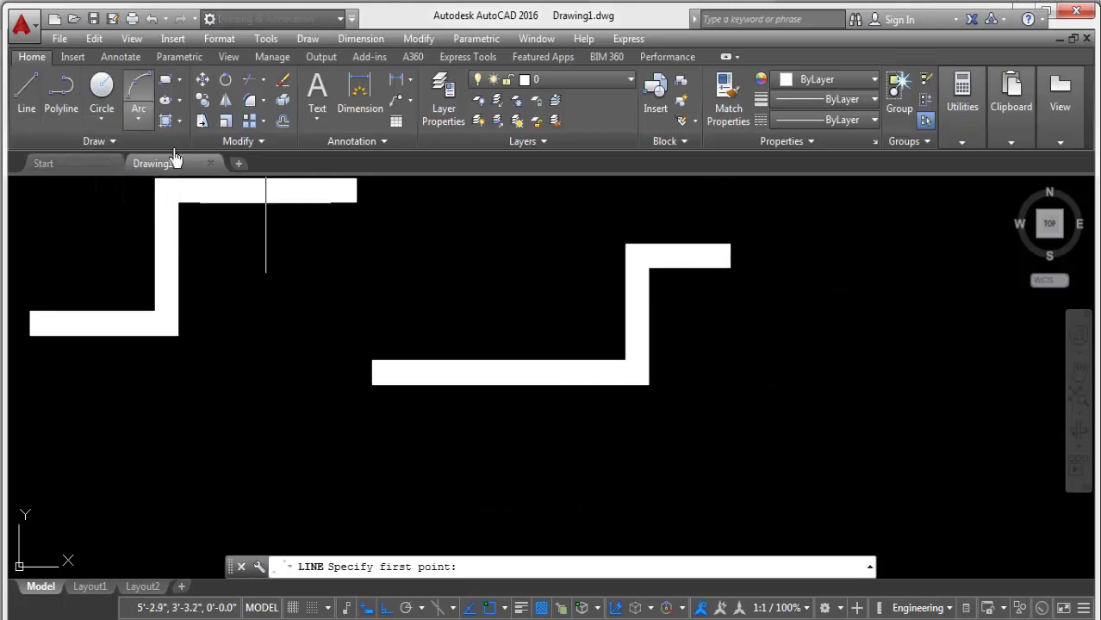
{"action": "left_click", "coordinate": [780, 442]}
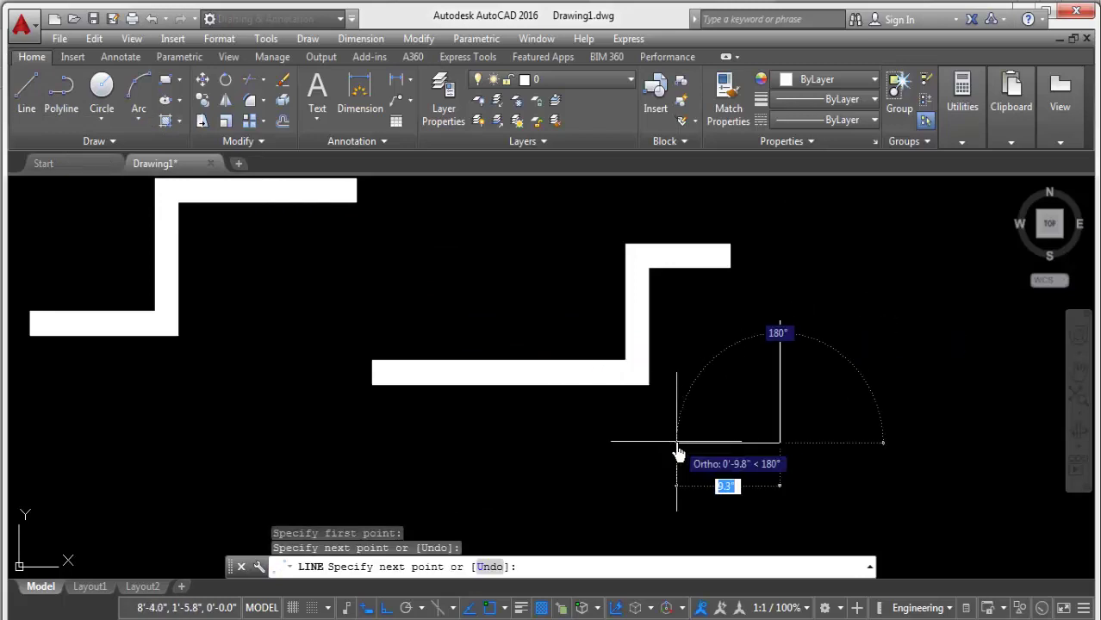
{"action": "left_click", "coordinate": [875, 321]}
{"action": "key", "text": "Escape"}
Erase the temporary line, briefly select the Z polyline, and recenter the view
{"action": "left_click", "coordinate": [838, 332]}
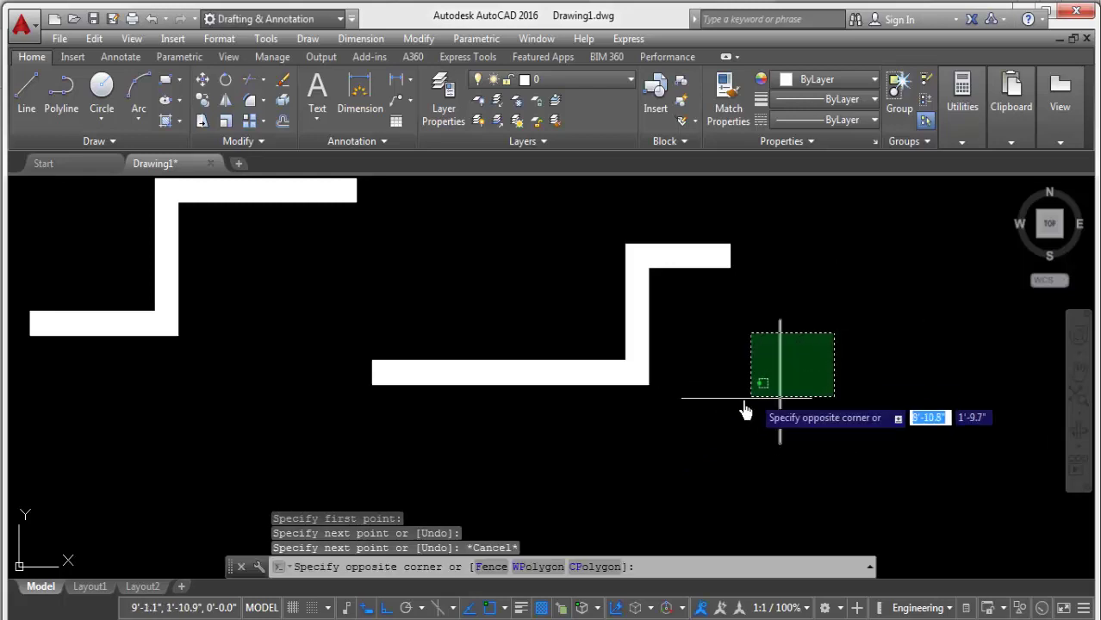
{"action": "left_click", "coordinate": [739, 406]}
{"action": "key", "text": "Delete"}
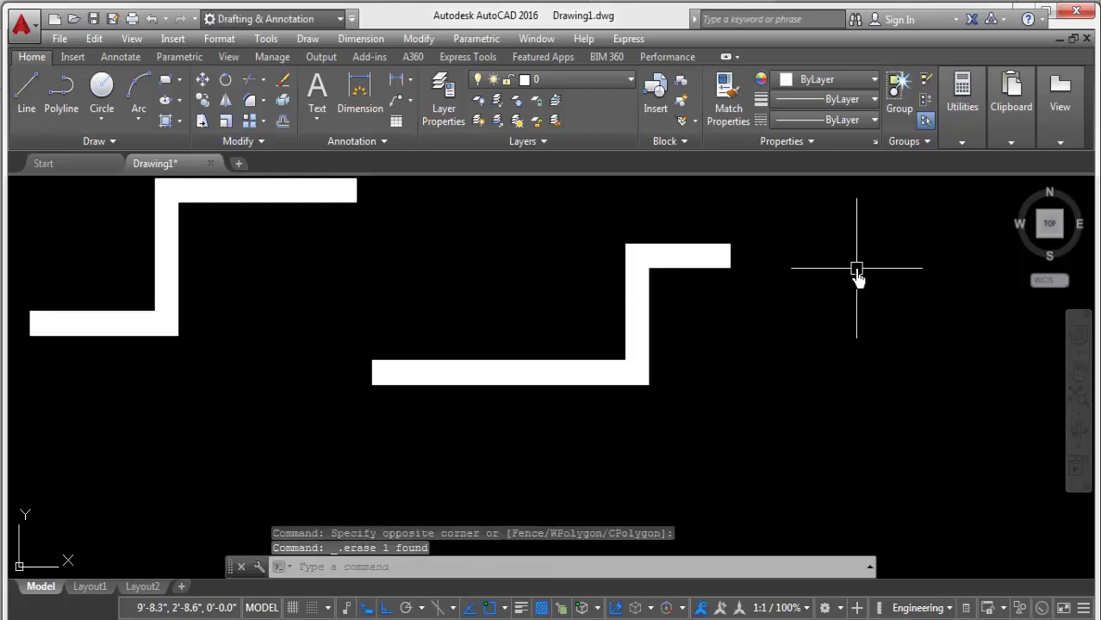
{"action": "left_click", "coordinate": [856, 271]}
{"action": "left_click", "coordinate": [628, 356]}
{"action": "scroll", "coordinate": [656, 380], "scroll_direction": "down", "scroll_amount": 1}
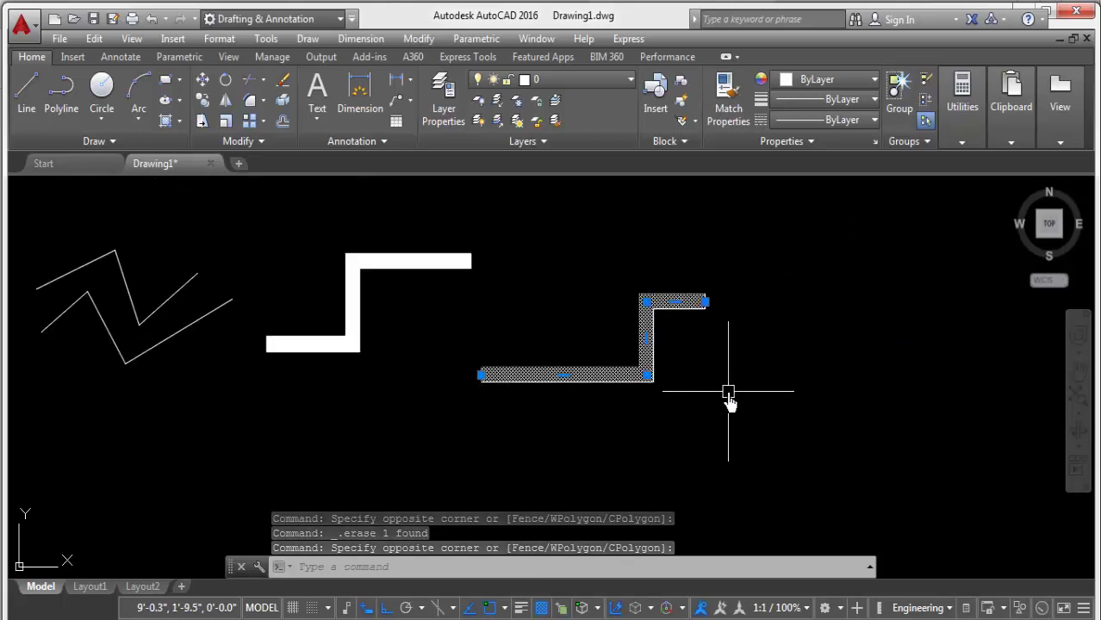
{"action": "key", "text": "Escape"}
{"action": "key", "text": "Escape"}
{"action": "key", "text": "Escape"}
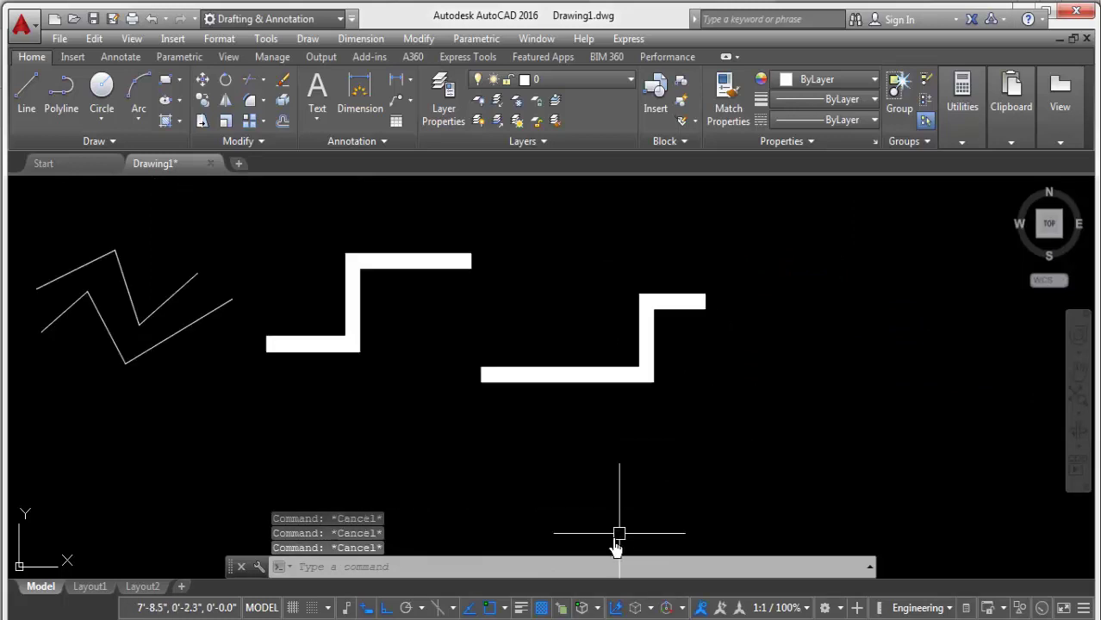
{"action": "middle_click_drag", "start_coordinate": [635, 379], "coordinate": [409, 398]}
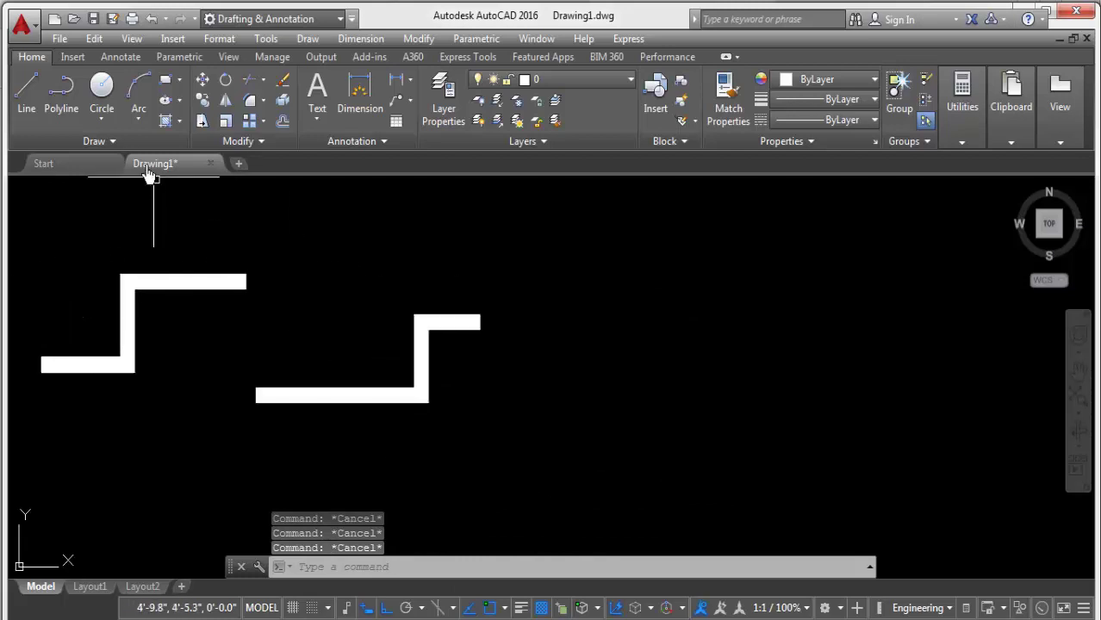
Draw a new stepped polyline with width 5 for its three segments
{"action": "left_click", "coordinate": [62, 90]}
{"action": "middle_click_drag", "start_coordinate": [560, 467], "coordinate": [366, 395]}
{"action": "left_click", "coordinate": [359, 384]}
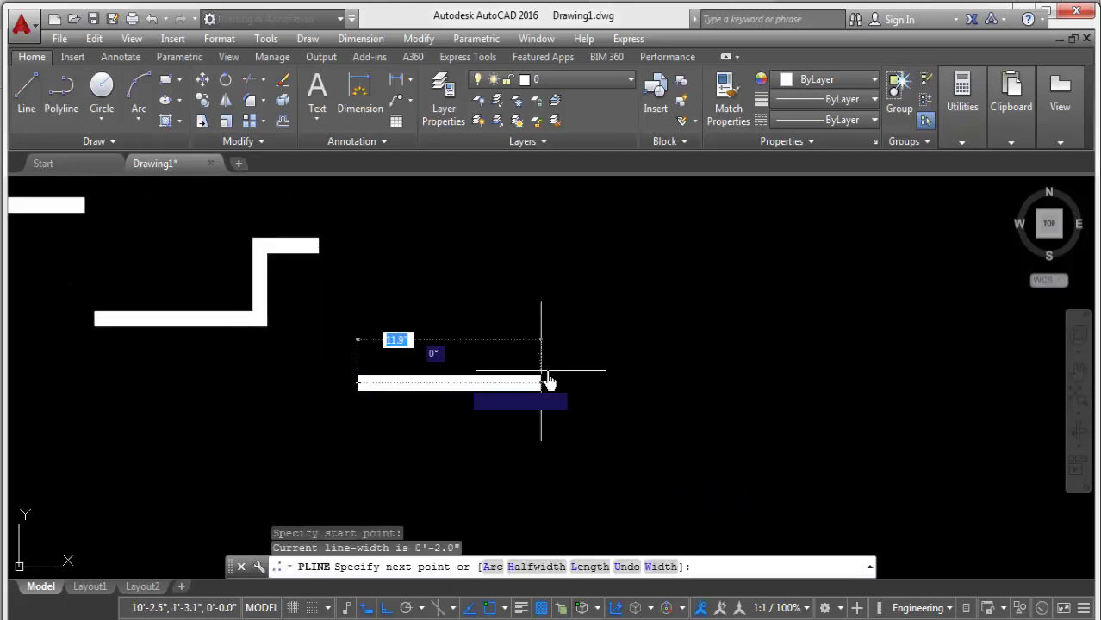
{"action": "right_click", "coordinate": [561, 380]}
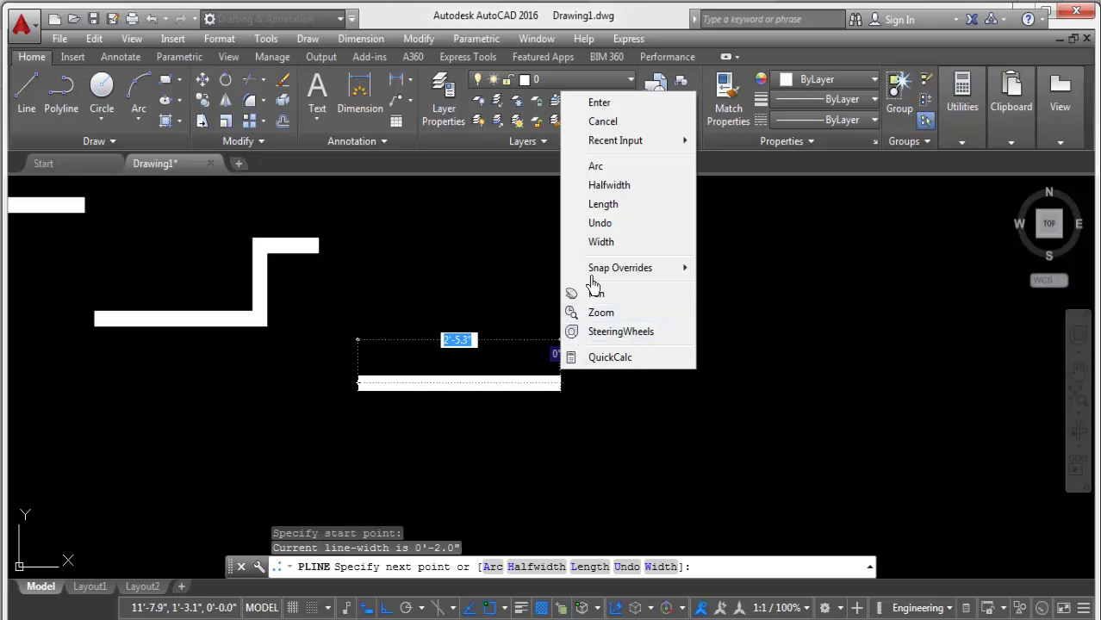
{"action": "left_click", "coordinate": [602, 242]}
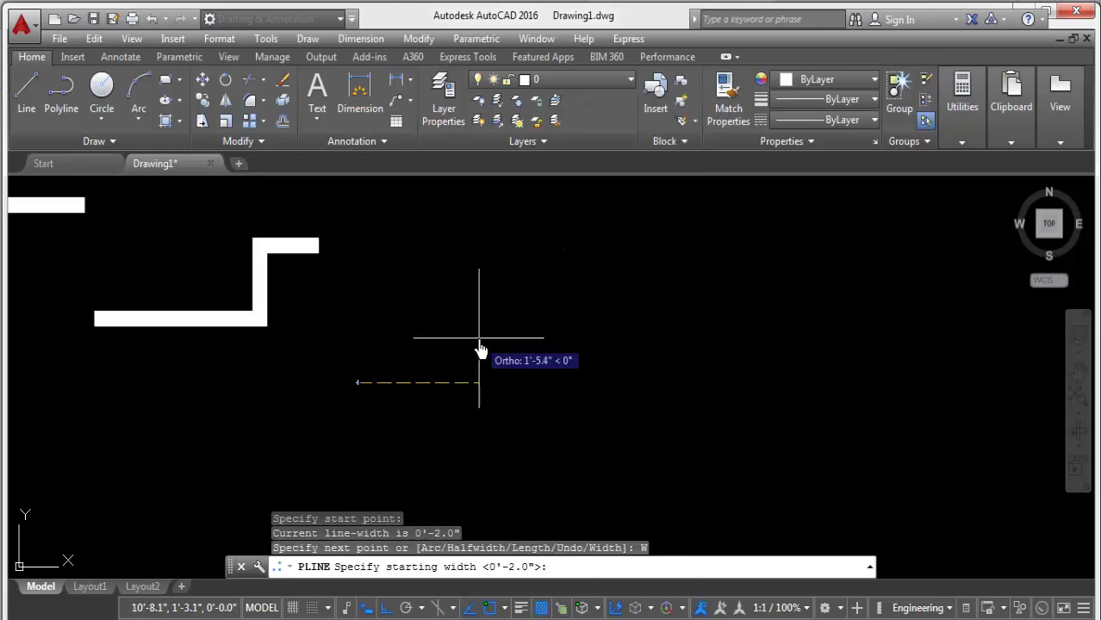
{"action": "type", "text": "5"}
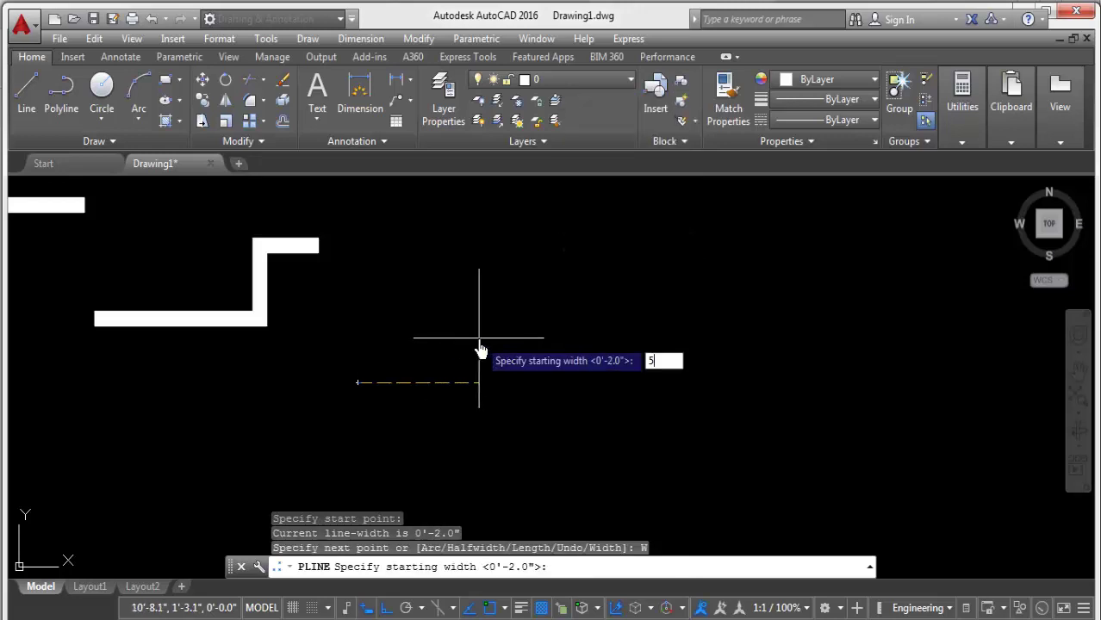
{"action": "key", "text": "Return"}
{"action": "type", "text": "5"}
{"action": "key", "text": "Return"}
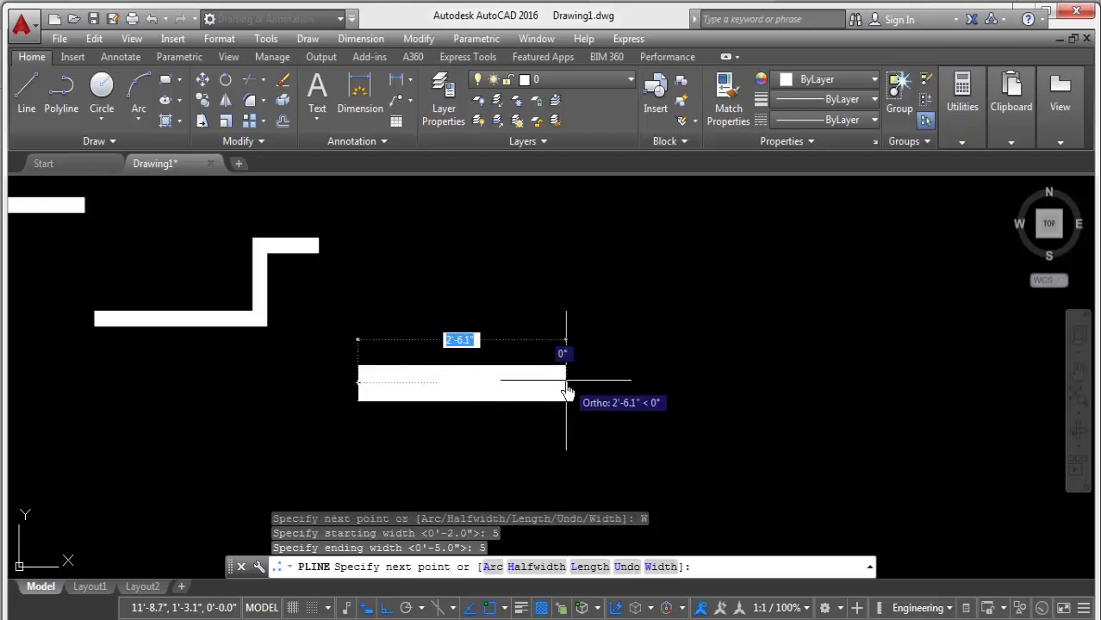
{"action": "left_click", "coordinate": [567, 389]}
{"action": "middle_click_drag", "start_coordinate": [655, 392], "coordinate": [480, 420]}
{"action": "left_click", "coordinate": [405, 247]}
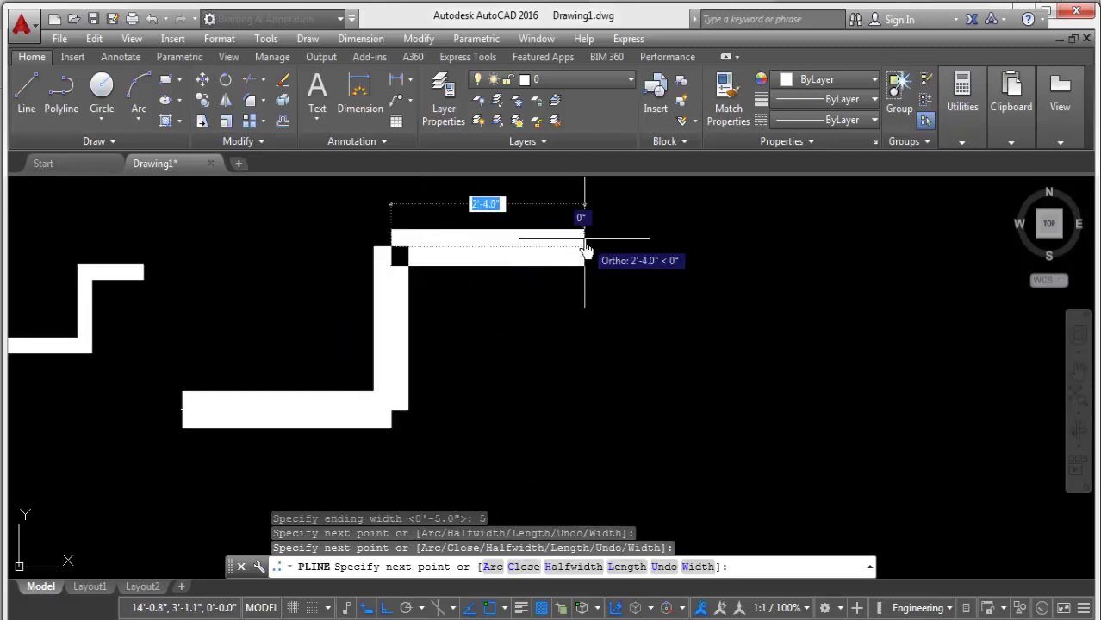
{"action": "left_click", "coordinate": [584, 247]}
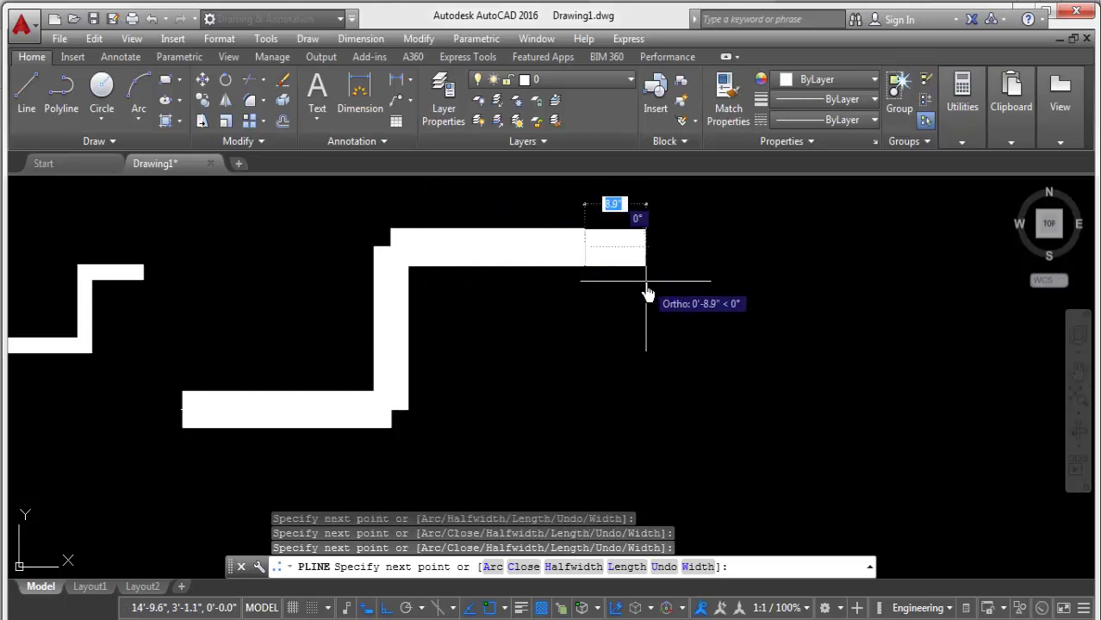
Add an arrowhead tapering from width 20 to 0 and finish the polyline
{"action": "right_click", "coordinate": [651, 290]}
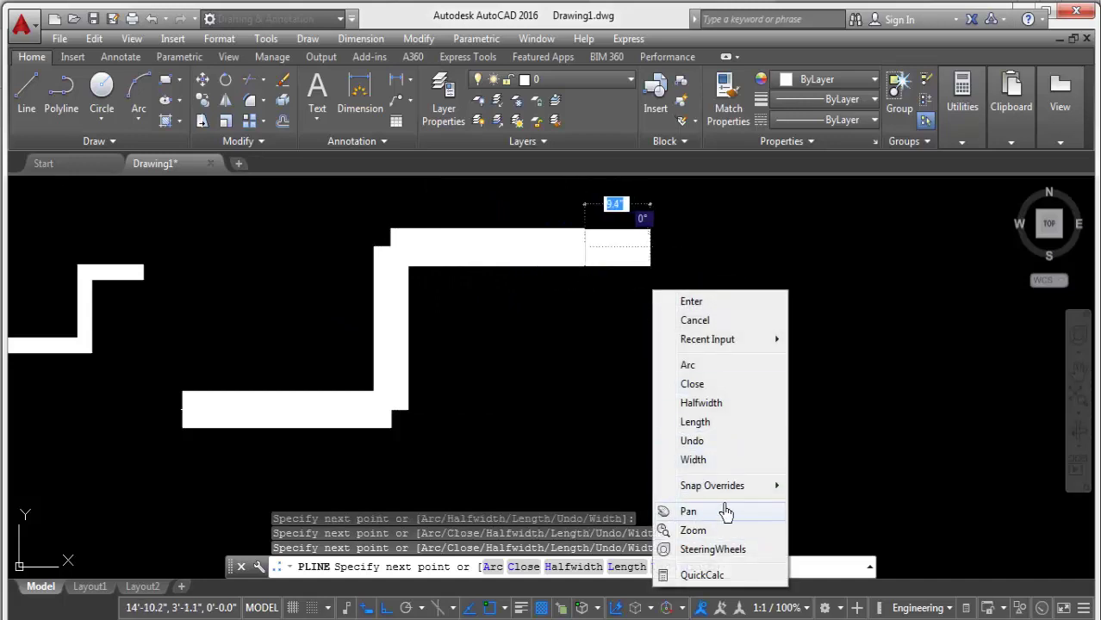
{"action": "left_click", "coordinate": [714, 461]}
{"action": "type", "text": "20"}
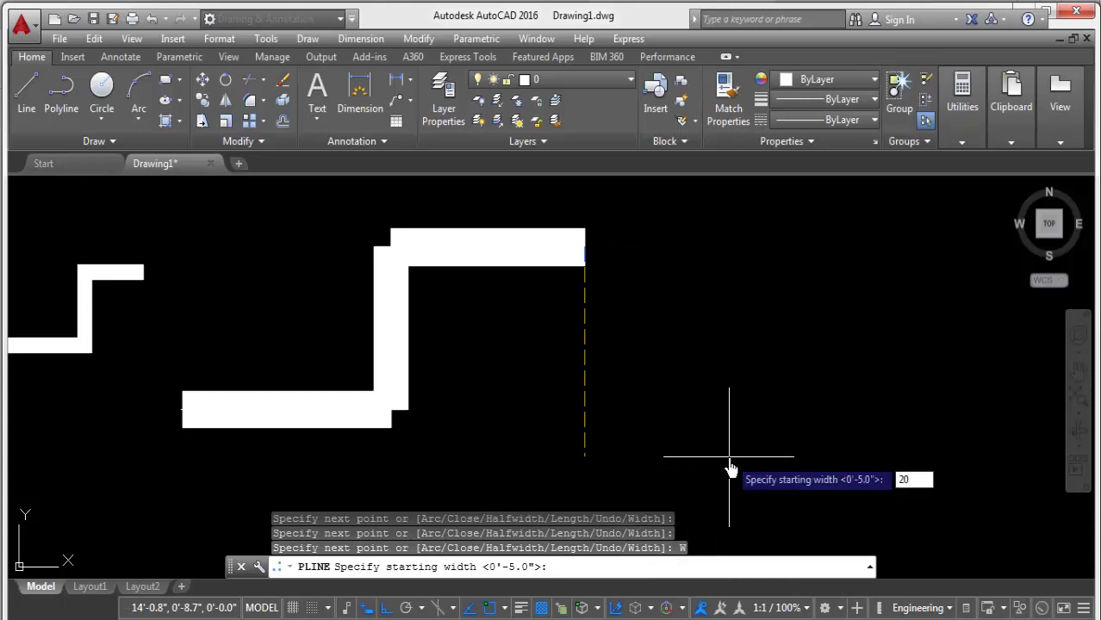
{"action": "key", "text": "Return"}
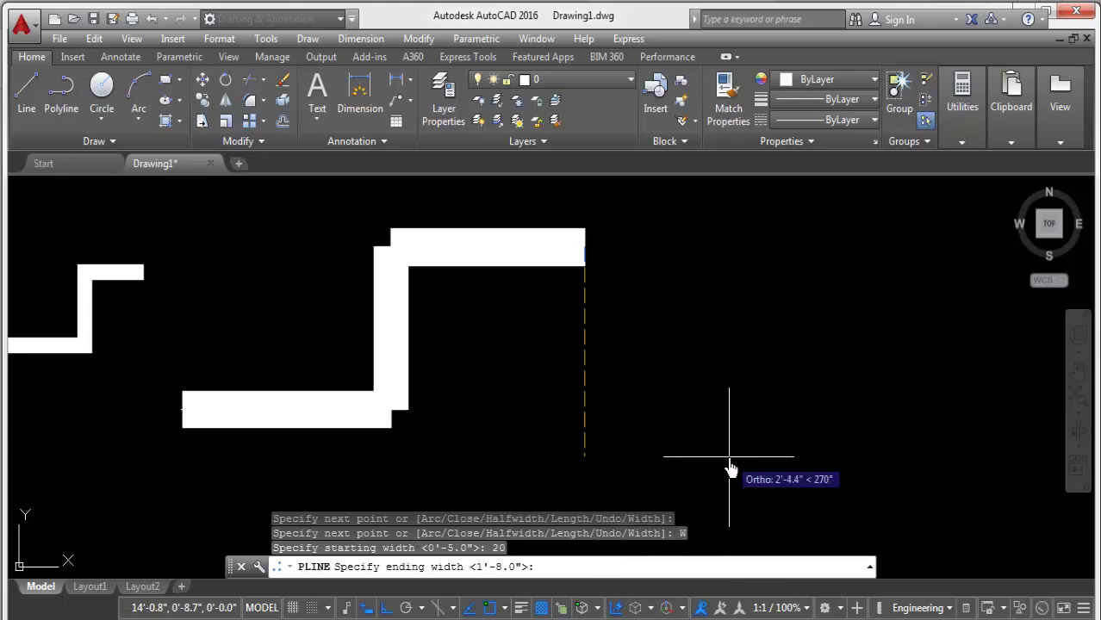
{"action": "type", "text": "0"}
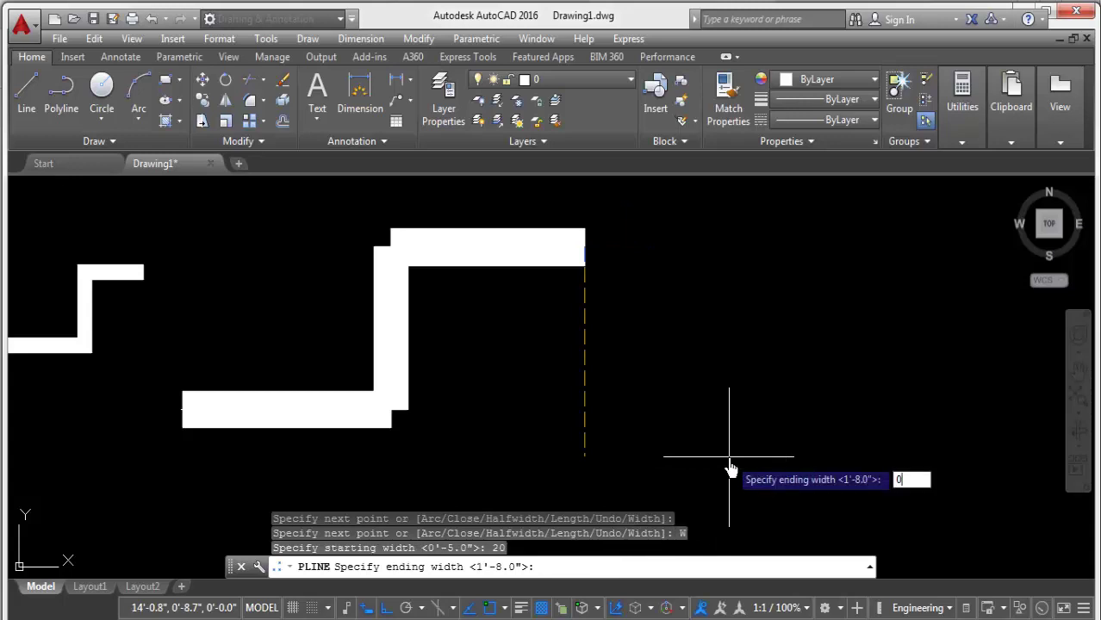
{"action": "key", "text": "Return"}
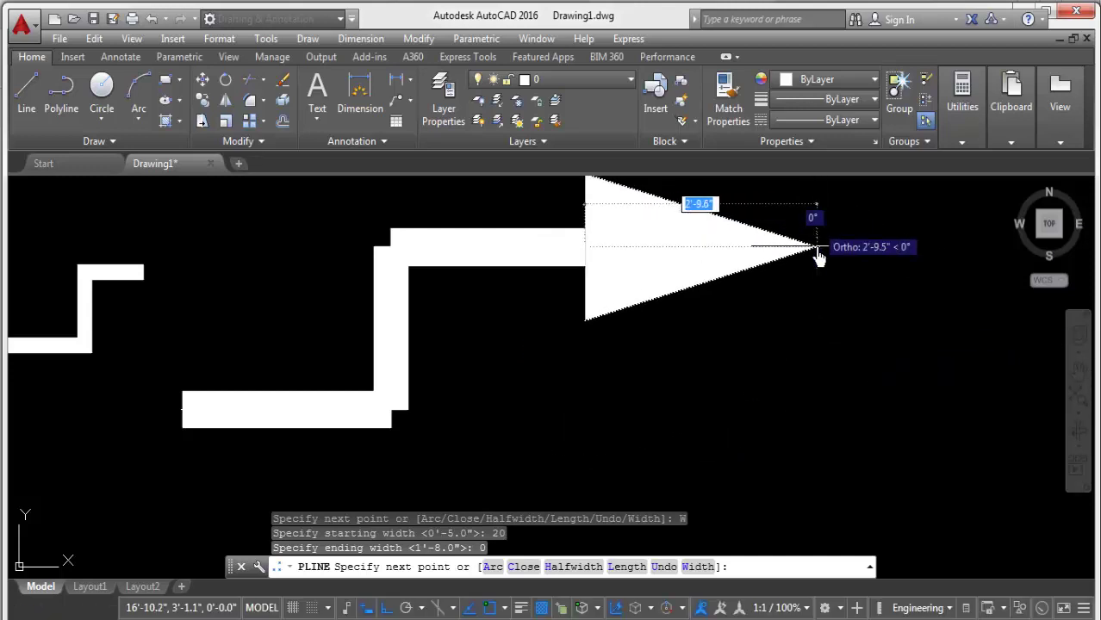
{"action": "middle_click_drag", "start_coordinate": [819, 250], "coordinate": [690, 310]}
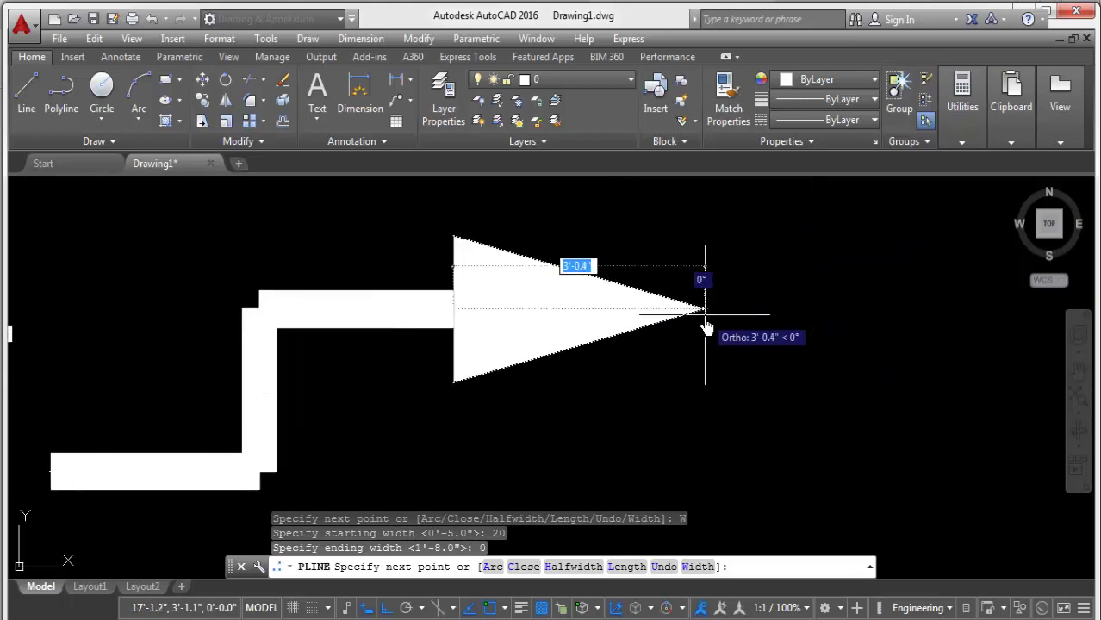
{"action": "left_click", "coordinate": [706, 326]}
{"action": "key", "text": "Return"}
{"action": "scroll", "coordinate": [722, 319], "scroll_direction": "down", "scroll_amount": 5}
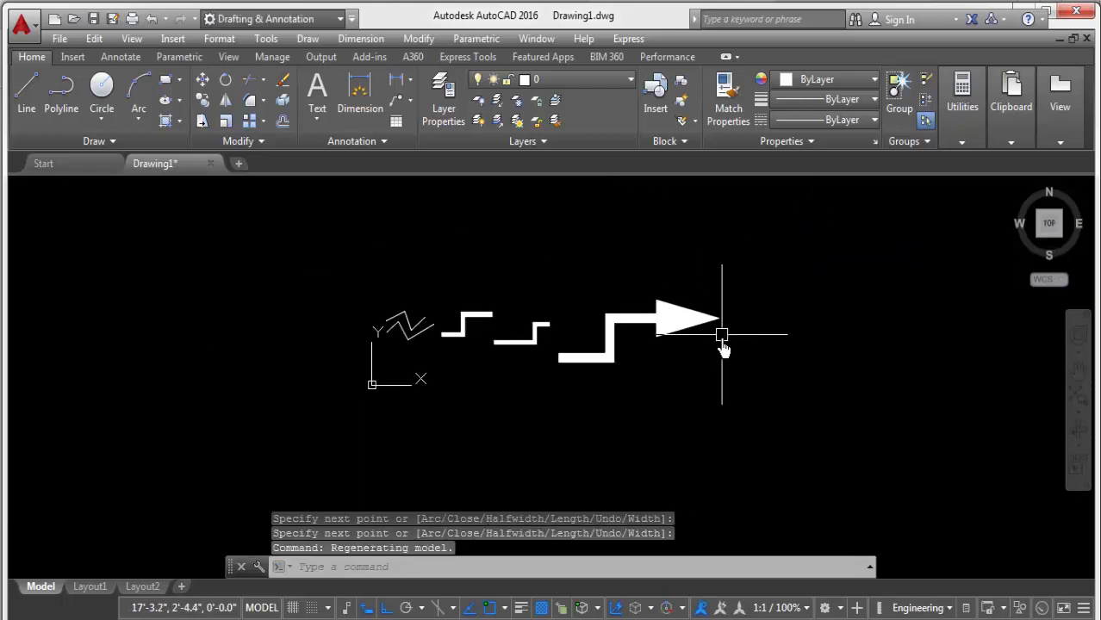
{"action": "scroll", "coordinate": [759, 341], "scroll_direction": "up", "scroll_amount": 3}
{"action": "scroll", "coordinate": [734, 362], "scroll_direction": "down", "scroll_amount": 2}
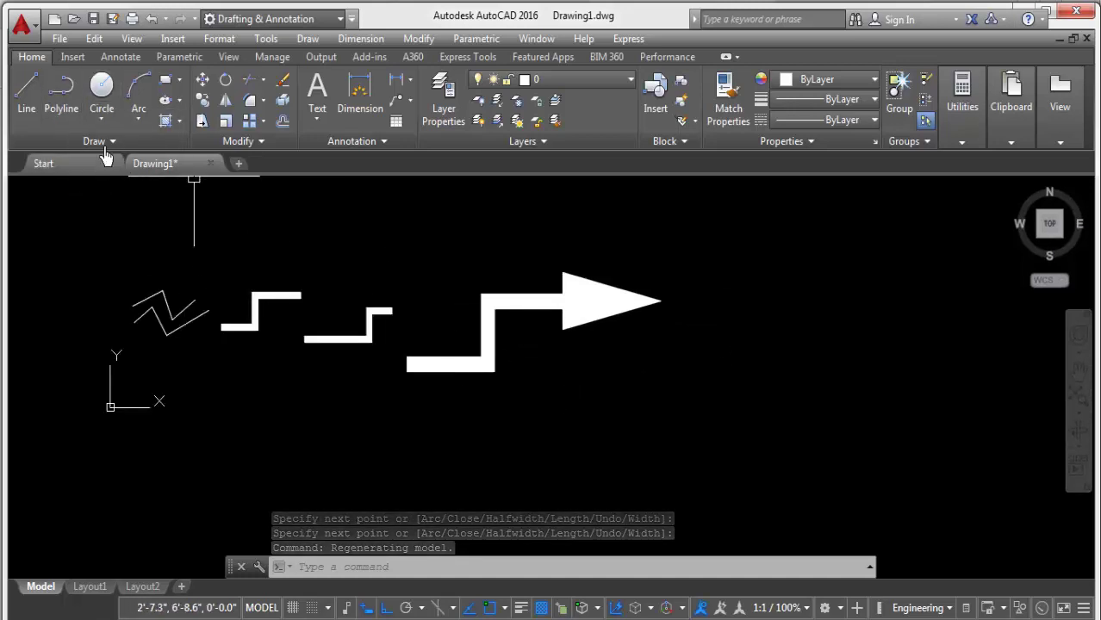
Draw a polyline tapering from width 5 to 1, then a tall vertical and long top segment
{"action": "left_click", "coordinate": [62, 97]}
{"action": "left_click", "coordinate": [288, 402]}
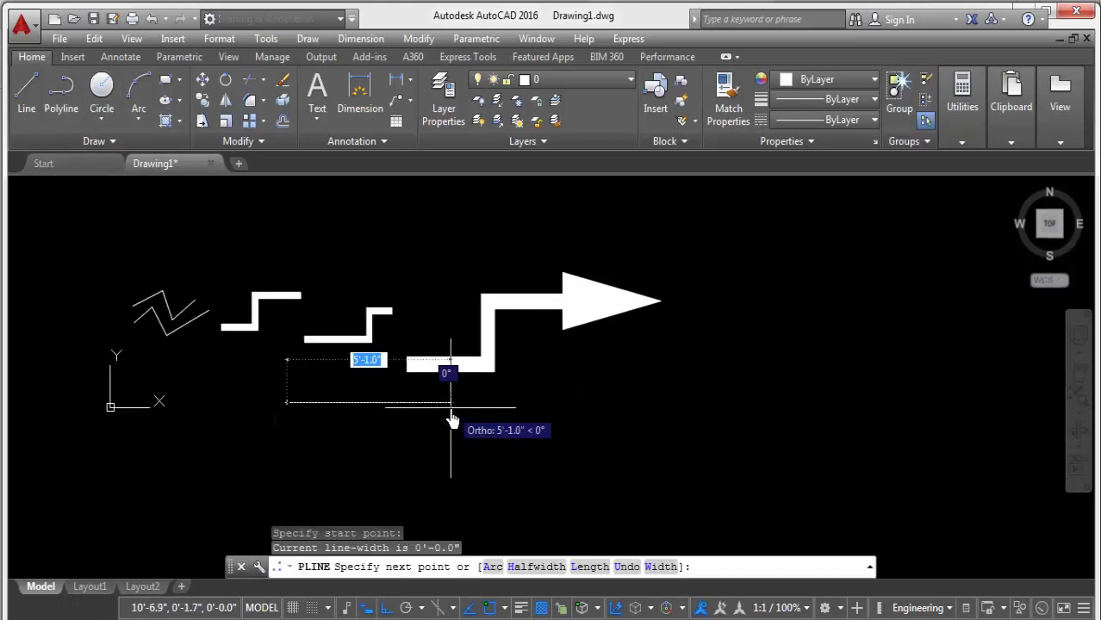
{"action": "right_click", "coordinate": [450, 422]}
{"action": "left_click", "coordinate": [493, 284]}
{"action": "type", "text": "5"}
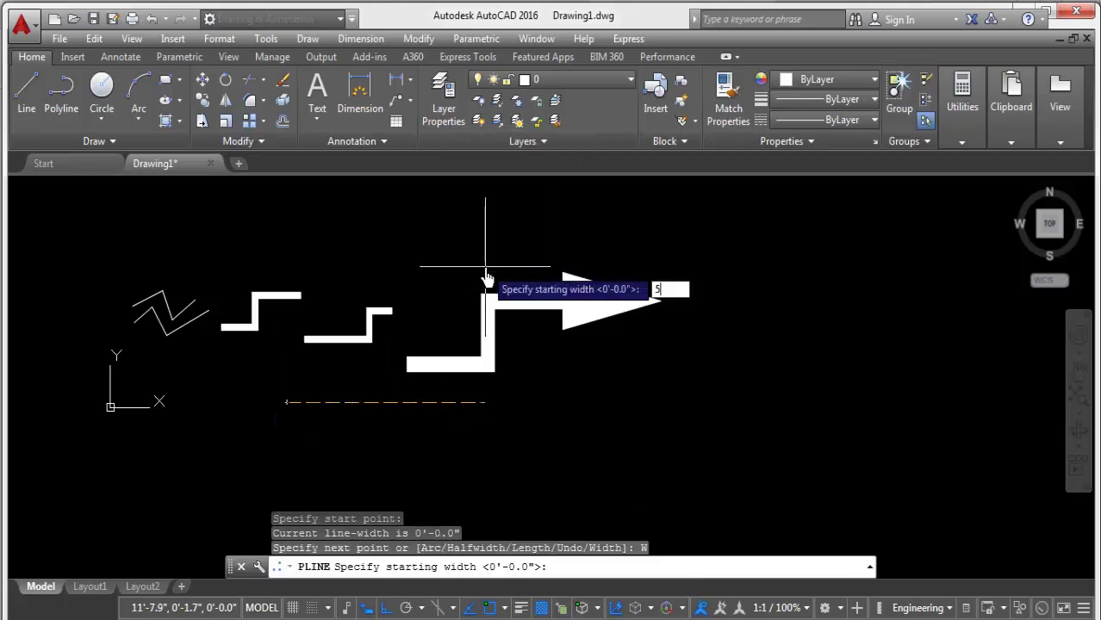
{"action": "key", "text": "Return"}
{"action": "type", "text": "1"}
{"action": "key", "text": "Return"}
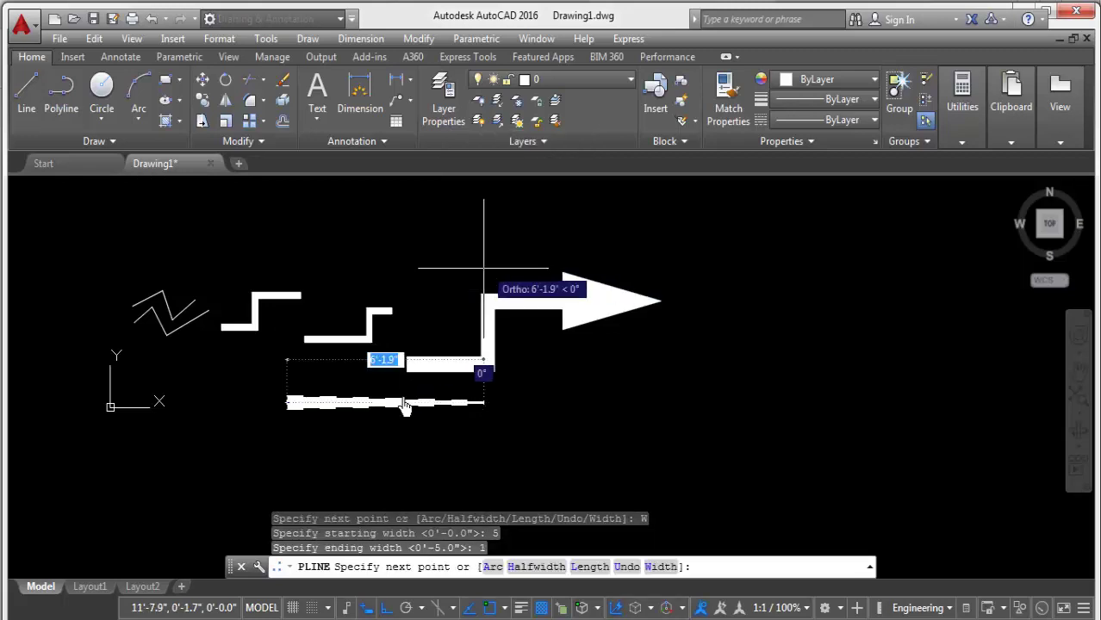
{"action": "left_click", "coordinate": [361, 427]}
{"action": "left_click", "coordinate": [435, 240]}
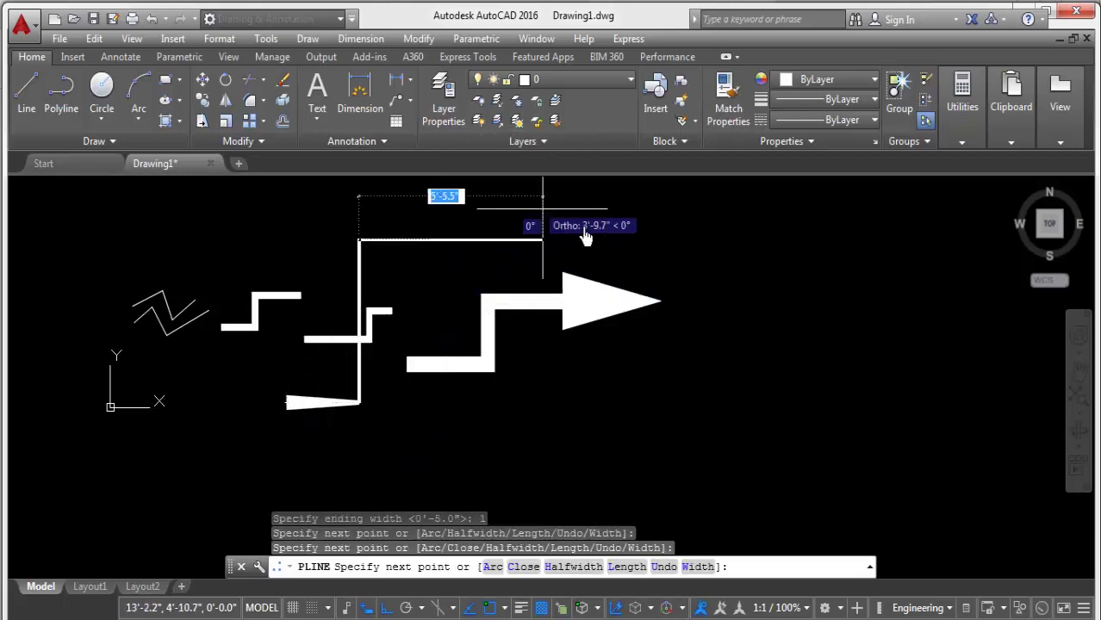
{"action": "left_click", "coordinate": [683, 240]}
{"action": "key", "text": "Return"}
Draw a thin polyline with start and end width 0 in free space above
{"action": "scroll", "coordinate": [443, 222], "scroll_direction": "up", "scroll_amount": 4}
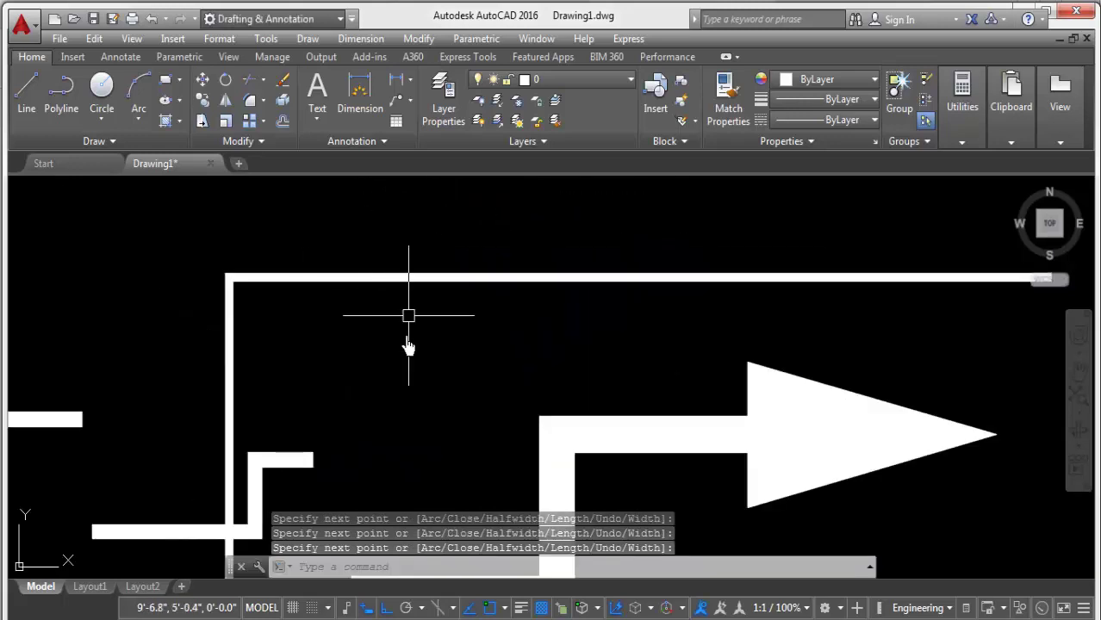
{"action": "scroll", "coordinate": [287, 352], "scroll_direction": "down", "scroll_amount": 2}
{"action": "scroll", "coordinate": [164, 410], "scroll_direction": "down", "scroll_amount": 2}
{"action": "scroll", "coordinate": [82, 397], "scroll_direction": "up", "scroll_amount": 4}
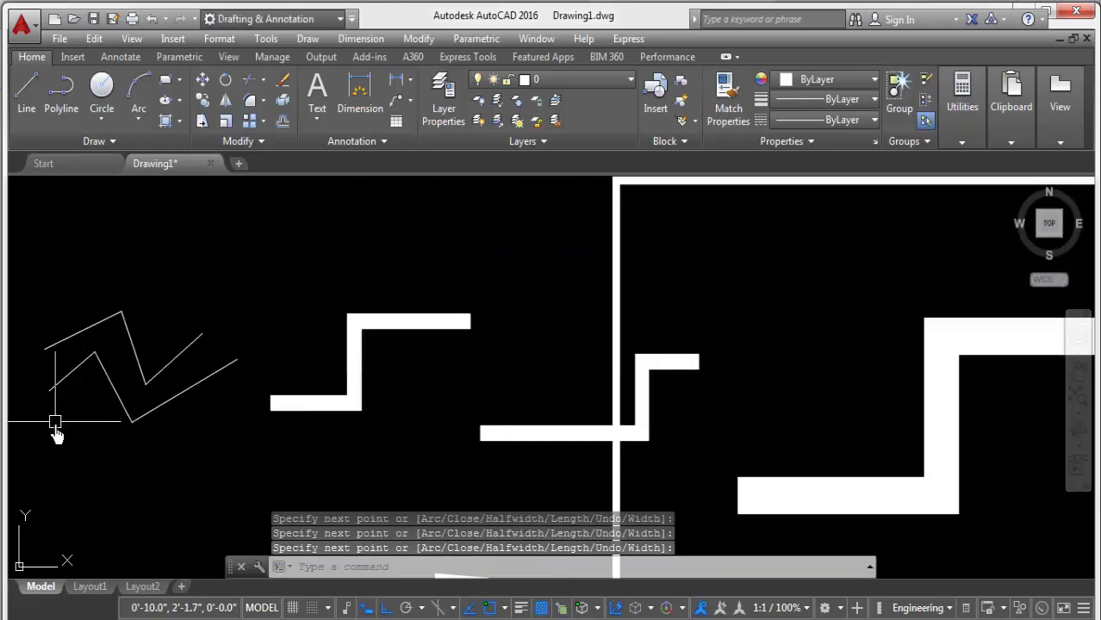
{"action": "scroll", "coordinate": [56, 427], "scroll_direction": "down", "scroll_amount": 4}
{"action": "left_click", "coordinate": [62, 94]}
{"action": "middle_click_drag", "start_coordinate": [263, 263], "coordinate": [263, 330]}
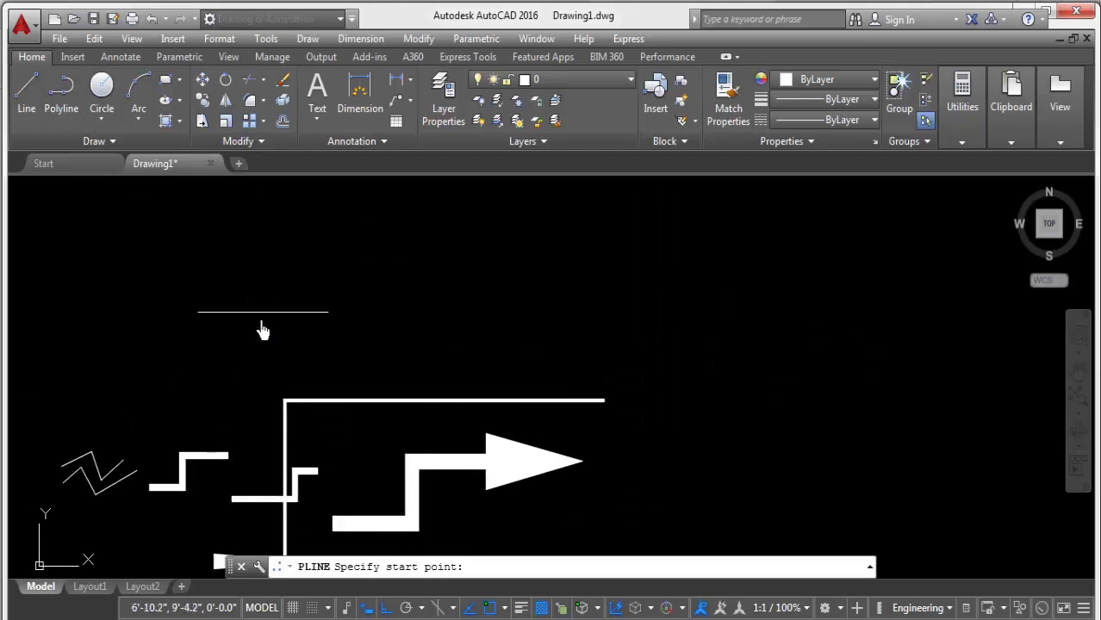
{"action": "left_click", "coordinate": [249, 285]}
{"action": "right_click", "coordinate": [422, 285]}
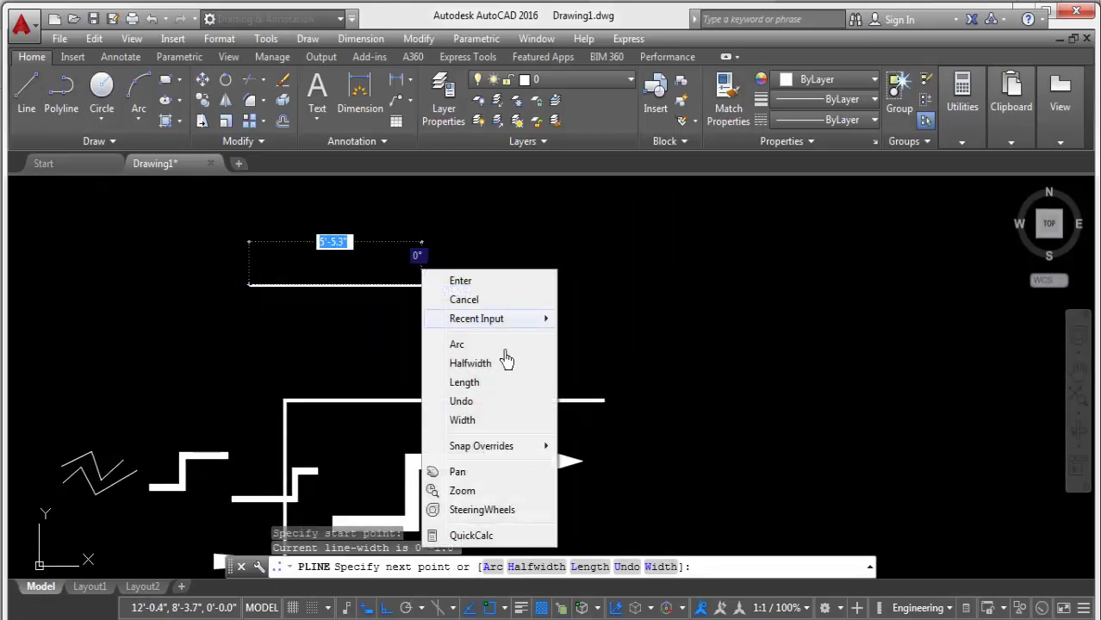
{"action": "left_click", "coordinate": [462, 421]}
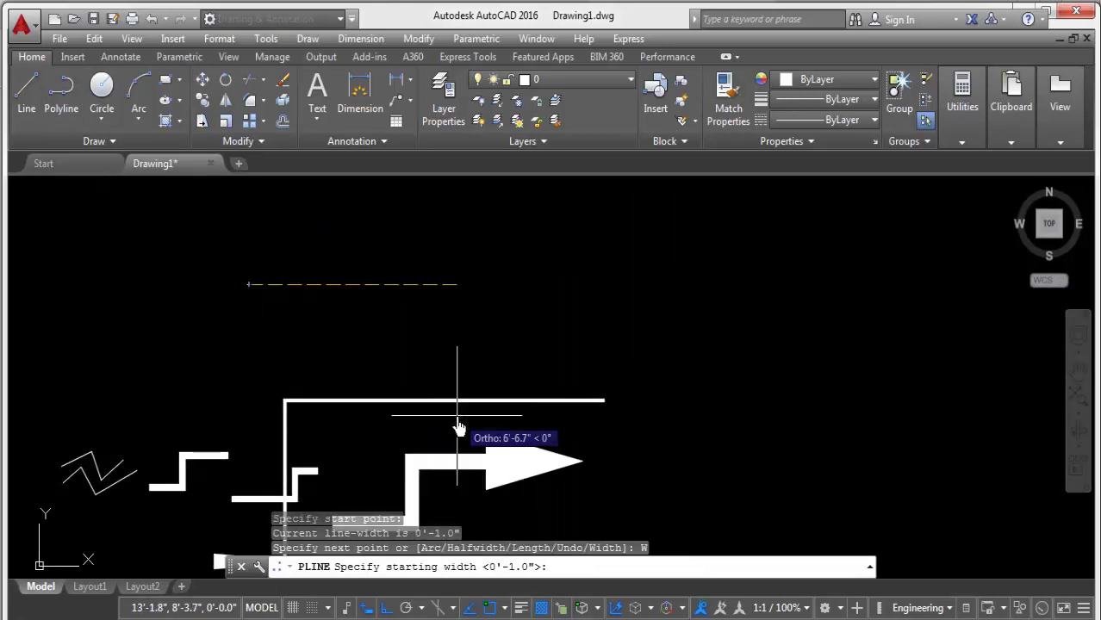
{"action": "type", "text": "0"}
{"action": "key", "text": "Return"}
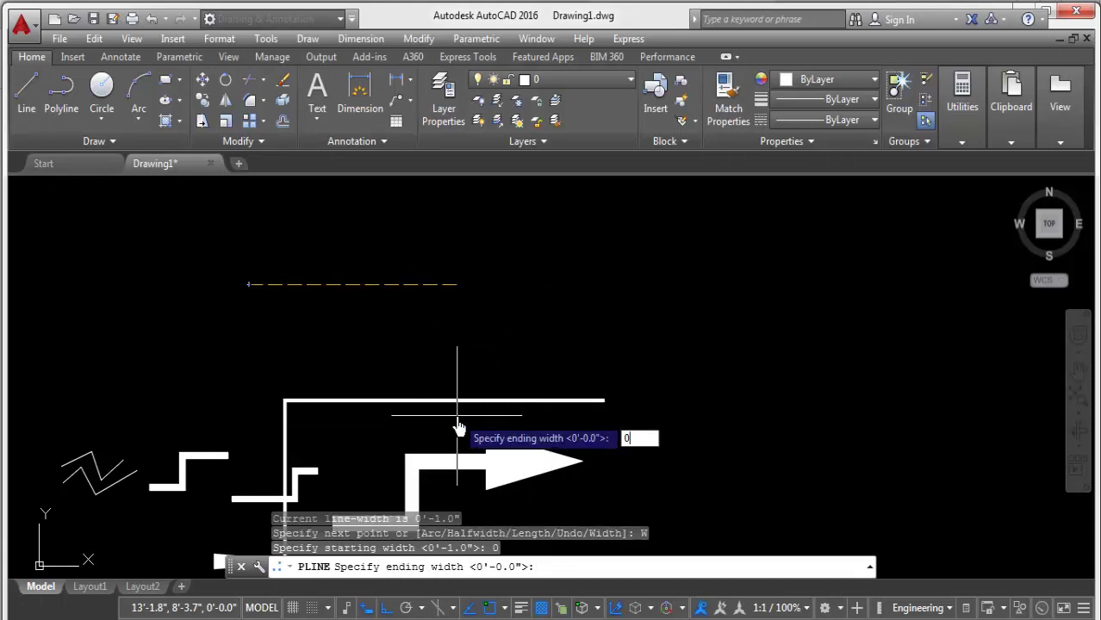
{"action": "key", "text": "Return"}
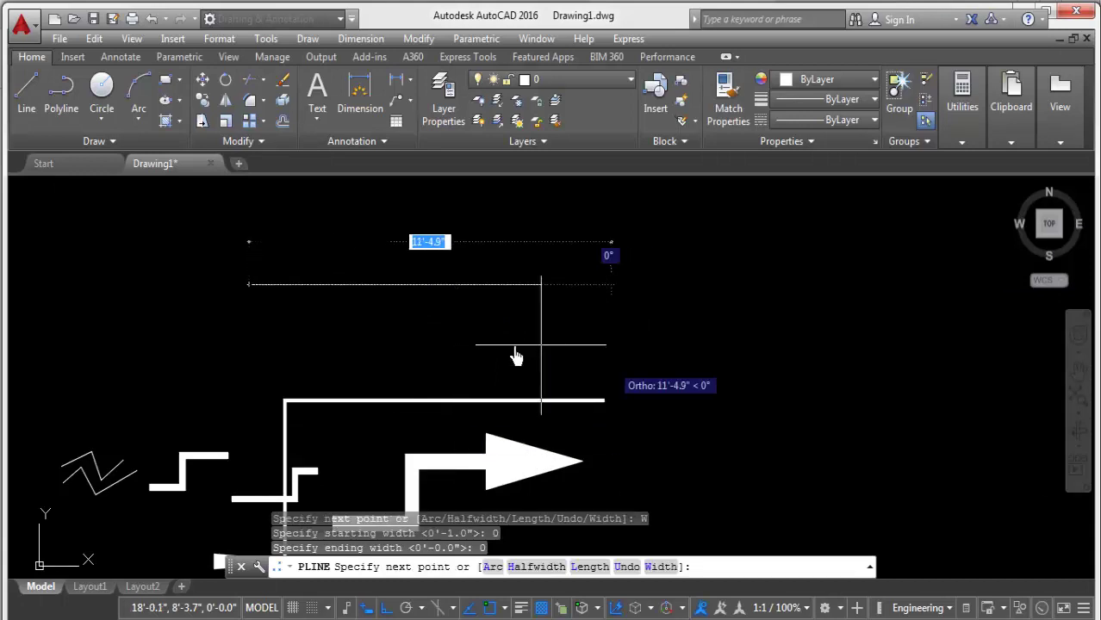
{"action": "left_click", "coordinate": [498, 234]}
{"action": "key", "text": "Return"}
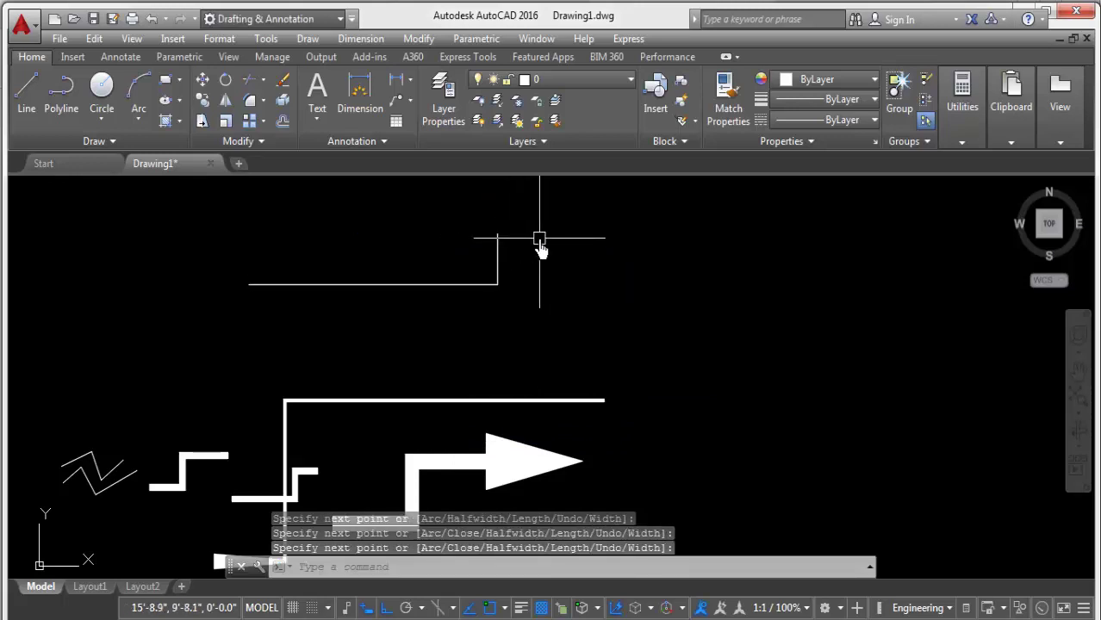
Erase the thin polyline, the L-shaped line, and the arrow with one step shape
{"action": "left_click_drag", "start_coordinate": [541, 239], "coordinate": [377, 299]}
{"action": "key", "text": "Delete"}
{"action": "left_click_drag", "start_coordinate": [462, 307], "coordinate": [312, 451]}
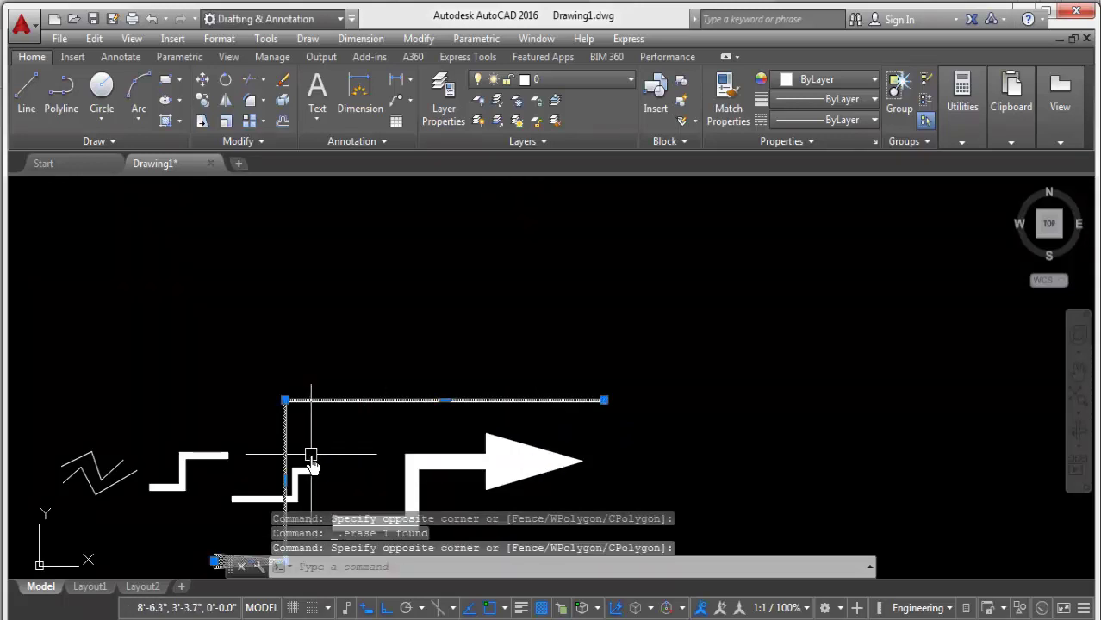
{"action": "key", "text": "Delete"}
{"action": "left_click_drag", "start_coordinate": [517, 381], "coordinate": [257, 513]}
{"action": "key", "text": "Delete"}
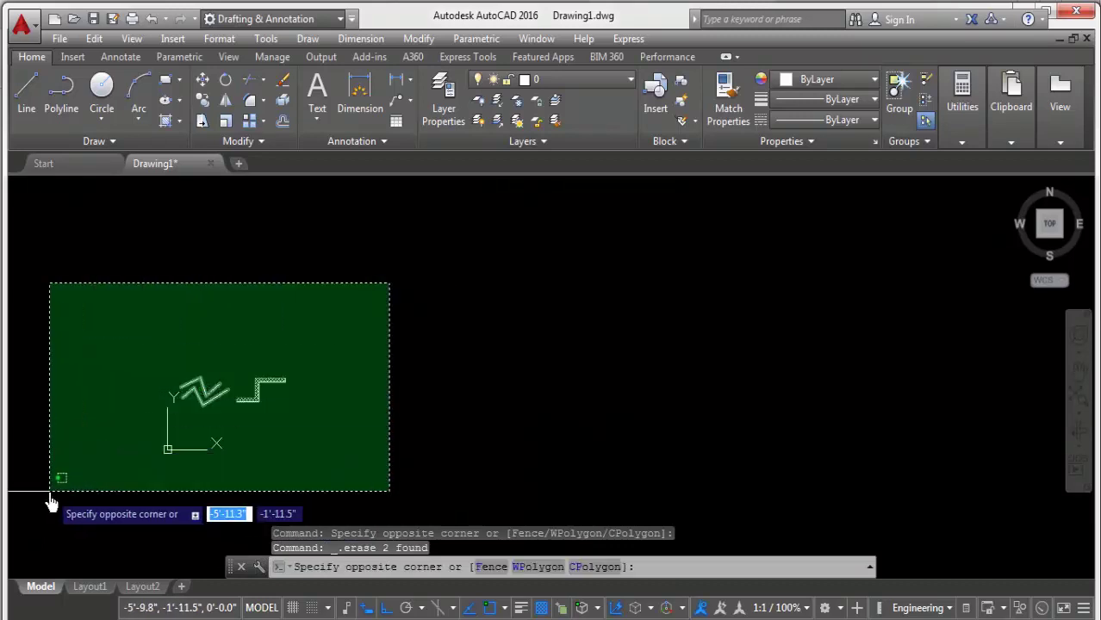
Erase the remaining zigzag and step, leaving the drawing empty, and maximize the AutoCAD window
{"action": "left_click_drag", "start_coordinate": [371, 283], "coordinate": [50, 492]}
{"action": "key", "text": "Delete"}
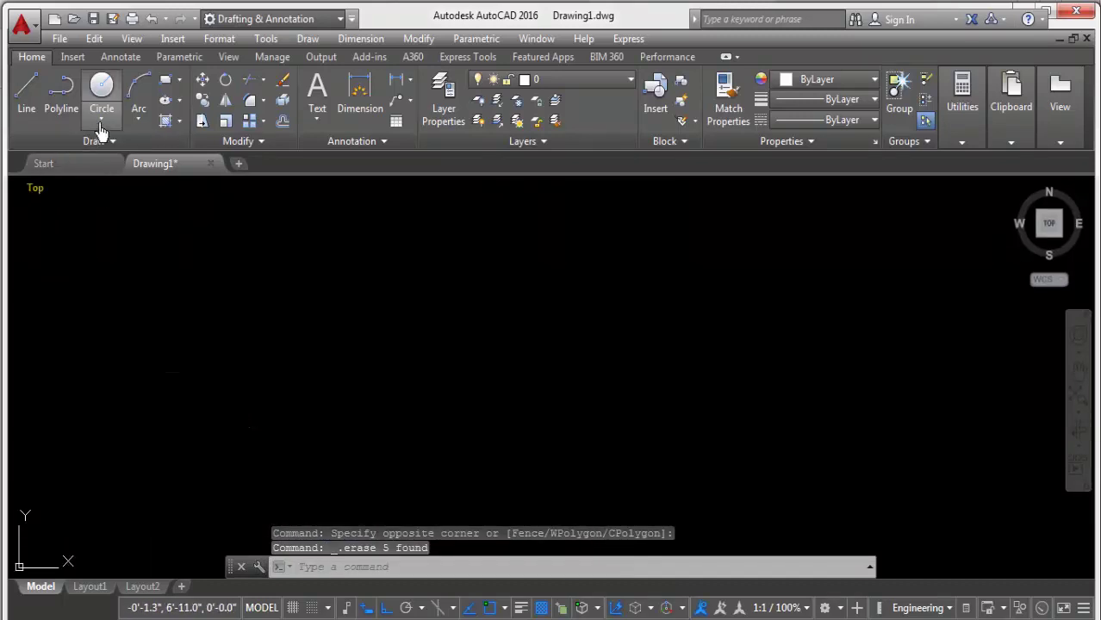
{"action": "left_click", "coordinate": [101, 119]}
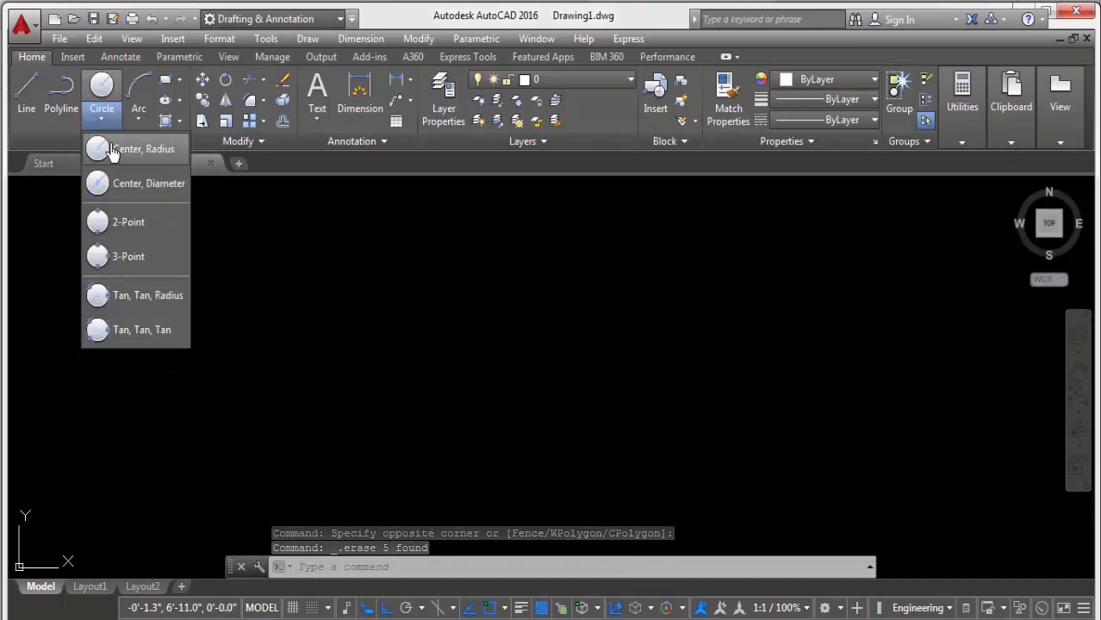
{"action": "left_click", "coordinate": [285, 389]}
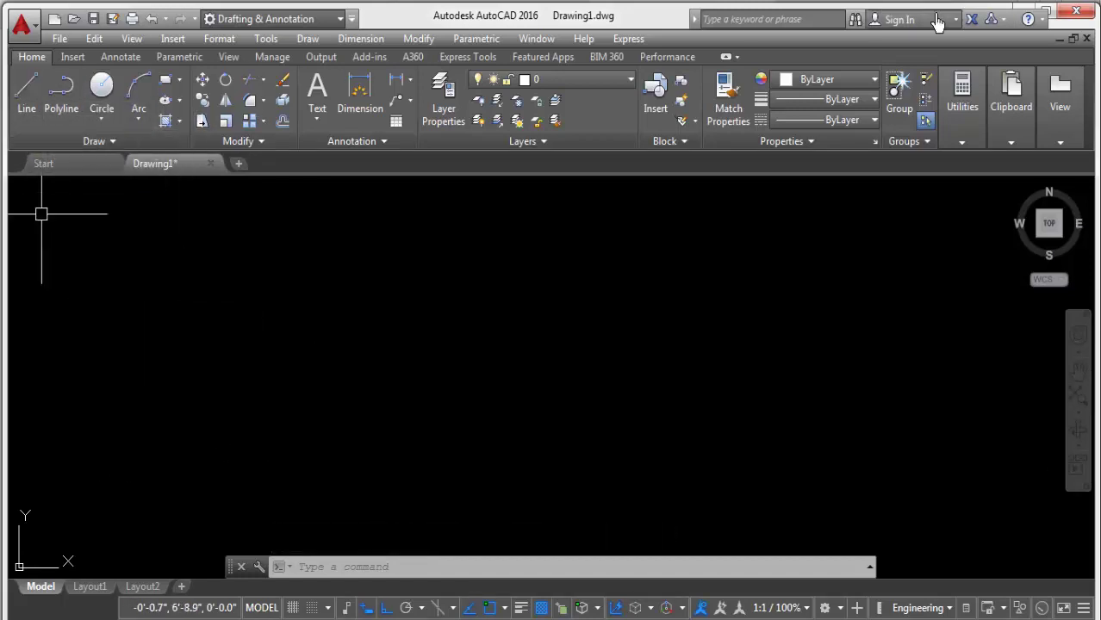
{"action": "left_click", "coordinate": [1052, 12]}
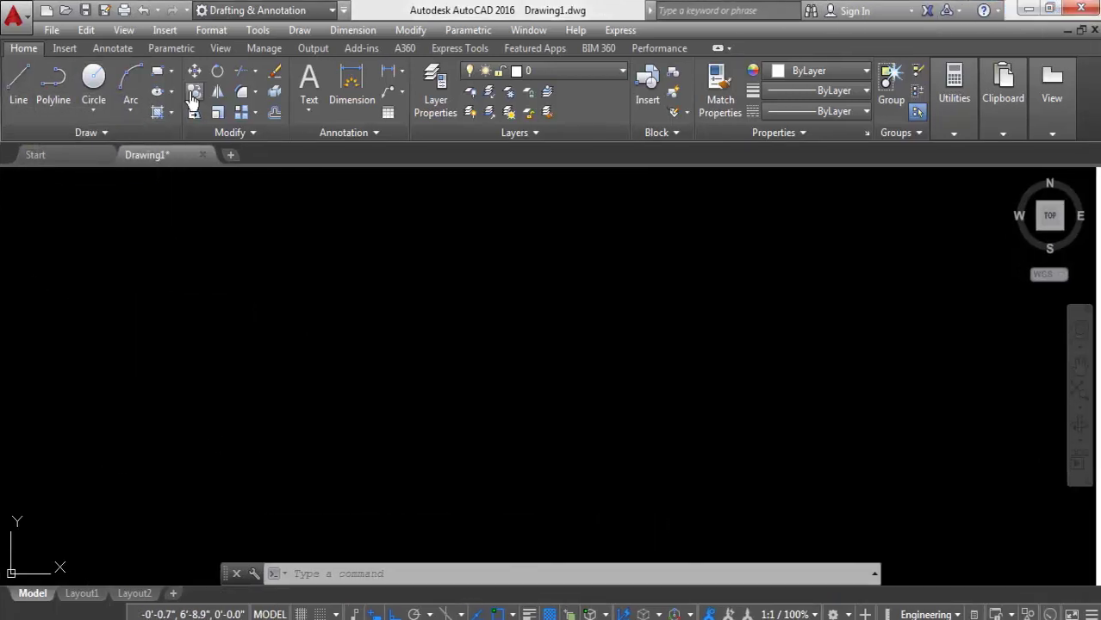
{"action": "left_click", "coordinate": [94, 110]}
Draw a Center, Radius circle with radius 2' on the left of the drawing
{"action": "left_click", "coordinate": [116, 149]}
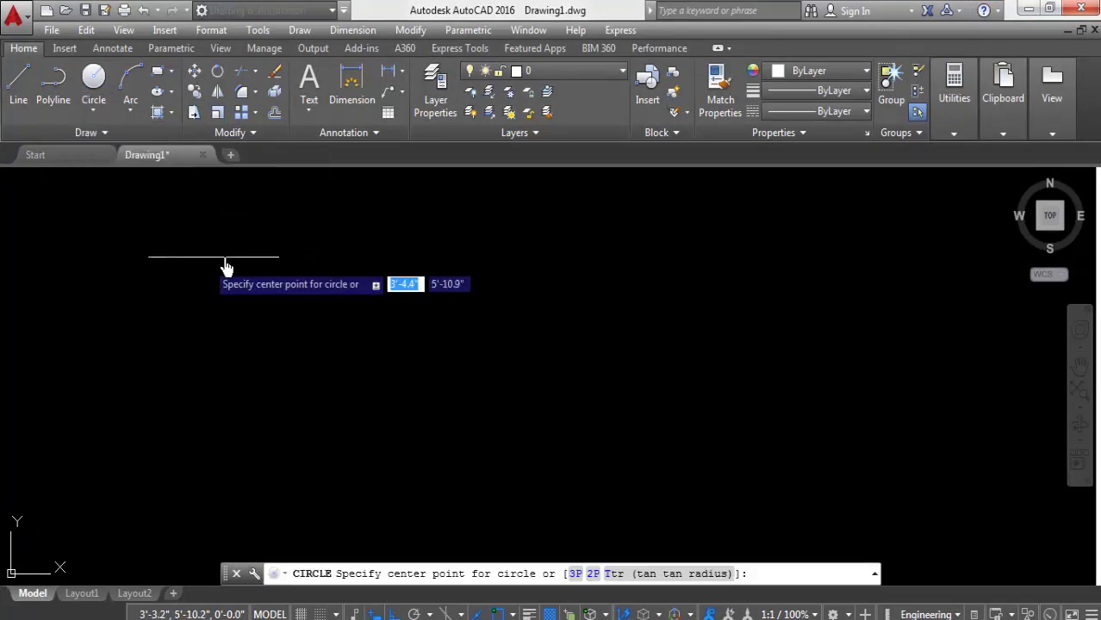
{"action": "left_click", "coordinate": [229, 293]}
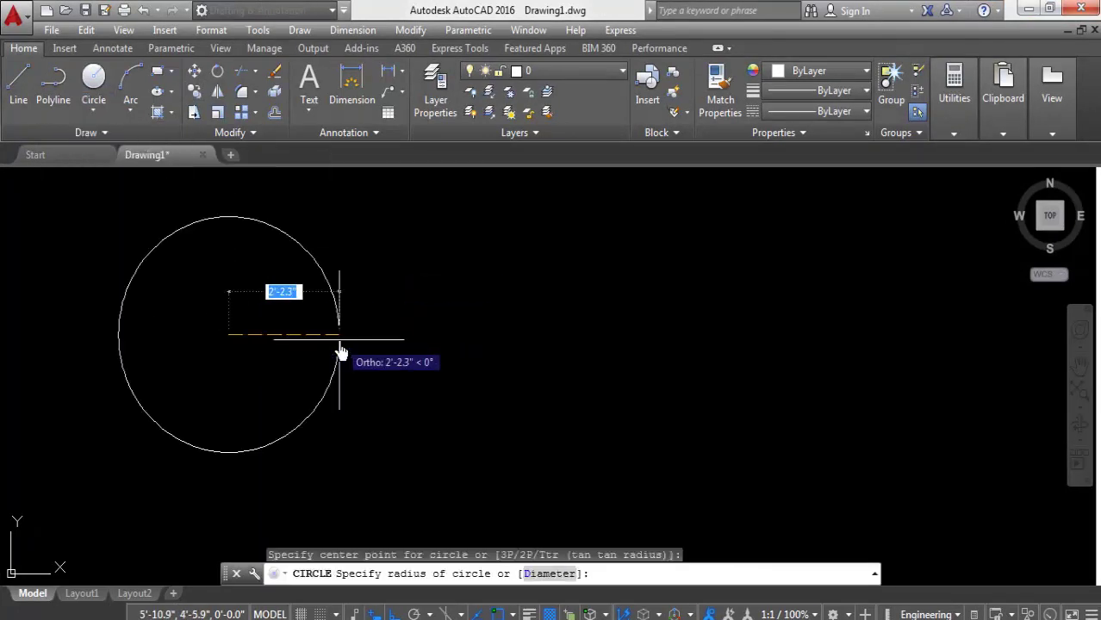
{"action": "type", "text": "2'"}
{"action": "key", "text": "Return"}
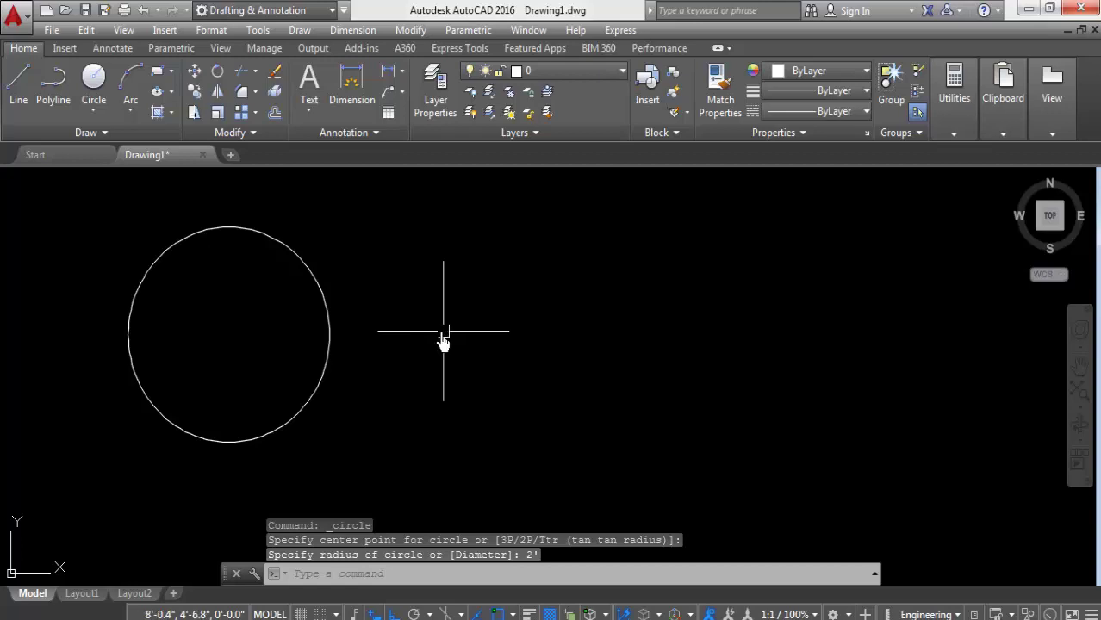
{"action": "middle_click_drag", "start_coordinate": [333, 339], "coordinate": [253, 332]}
Draw a second circle of diameter 3' to the right of the first
{"action": "left_click", "coordinate": [94, 110]}
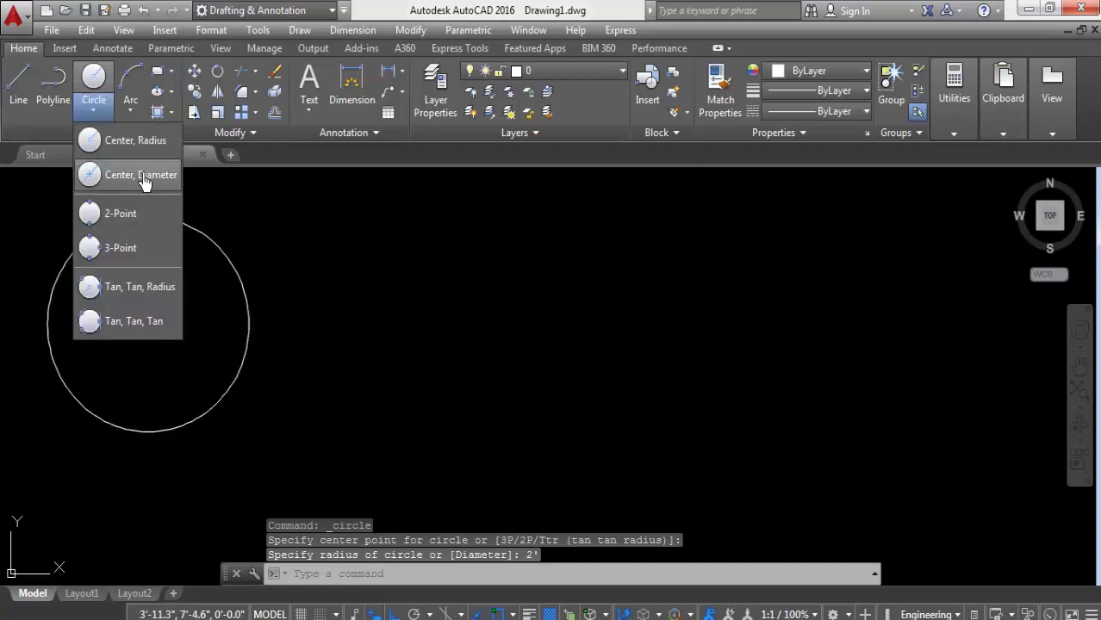
{"action": "left_click", "coordinate": [143, 181]}
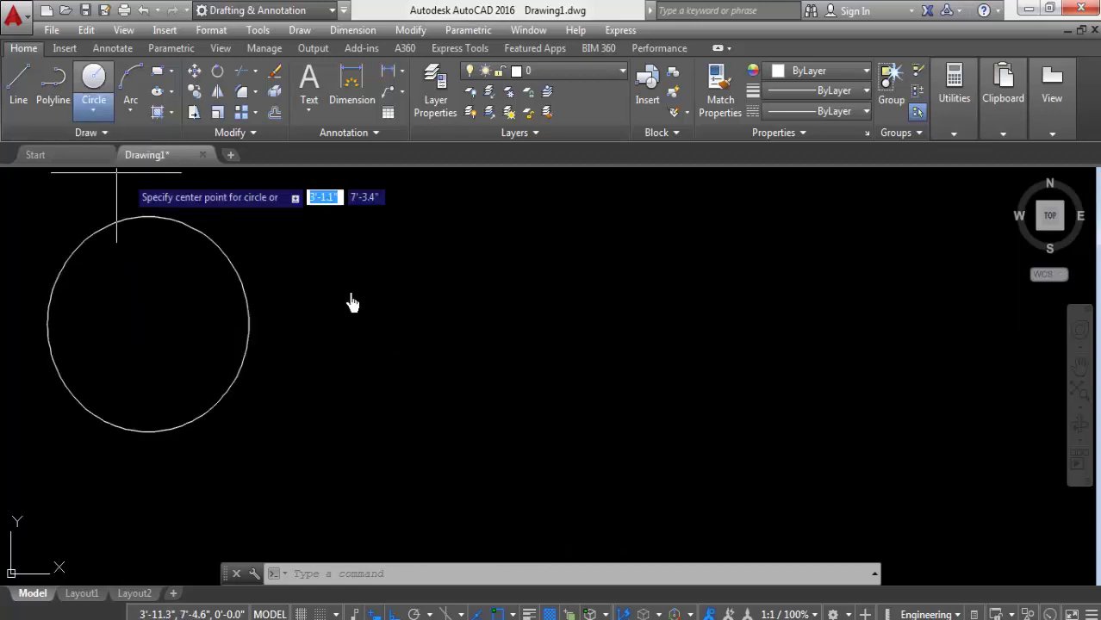
{"action": "left_click", "coordinate": [475, 325]}
{"action": "type", "text": "3'"}
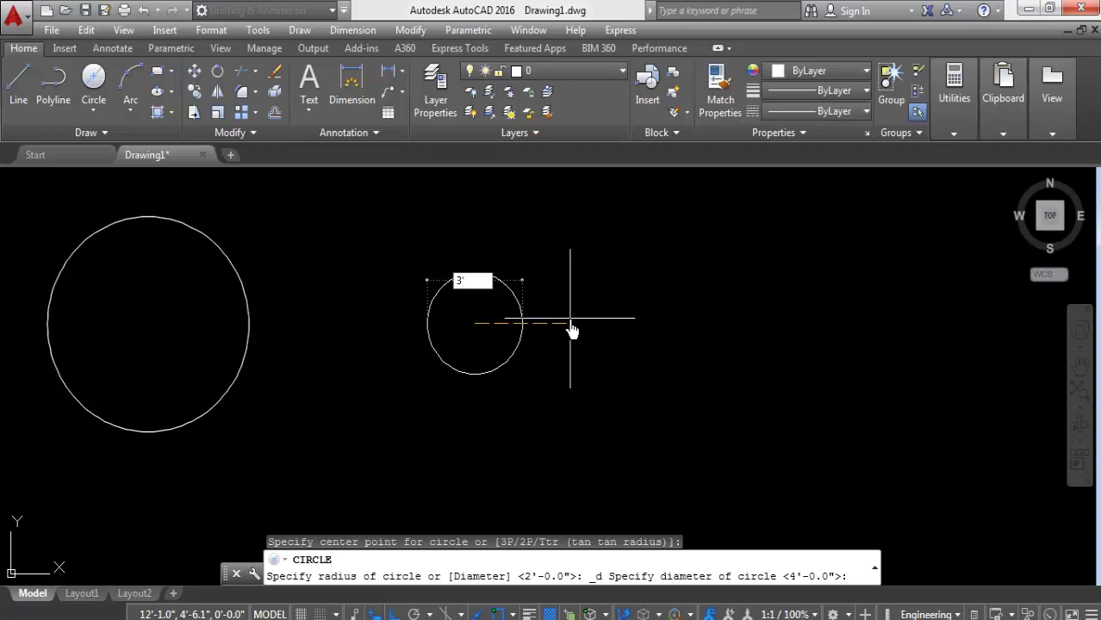
{"action": "key", "text": "Return"}
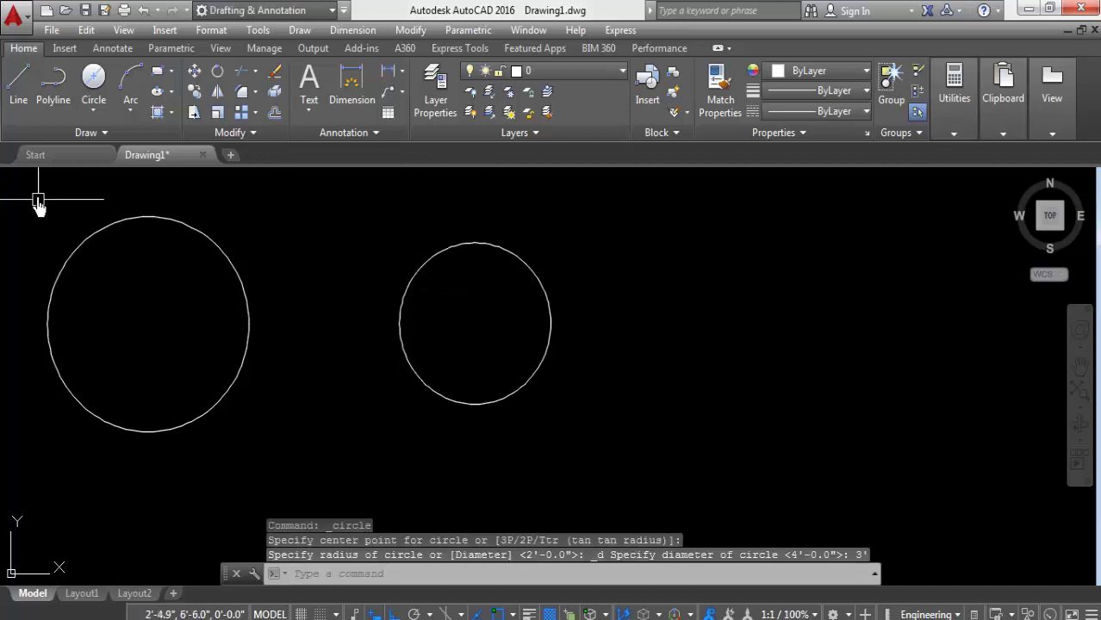
{"action": "left_click", "coordinate": [101, 114]}
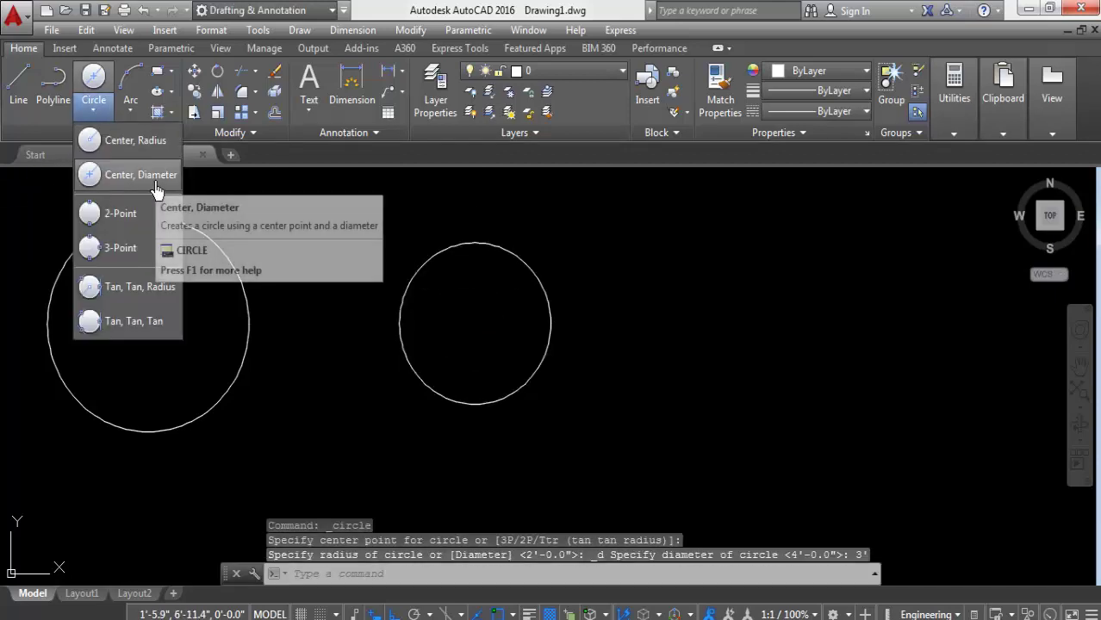
{"action": "left_click", "coordinate": [158, 191]}
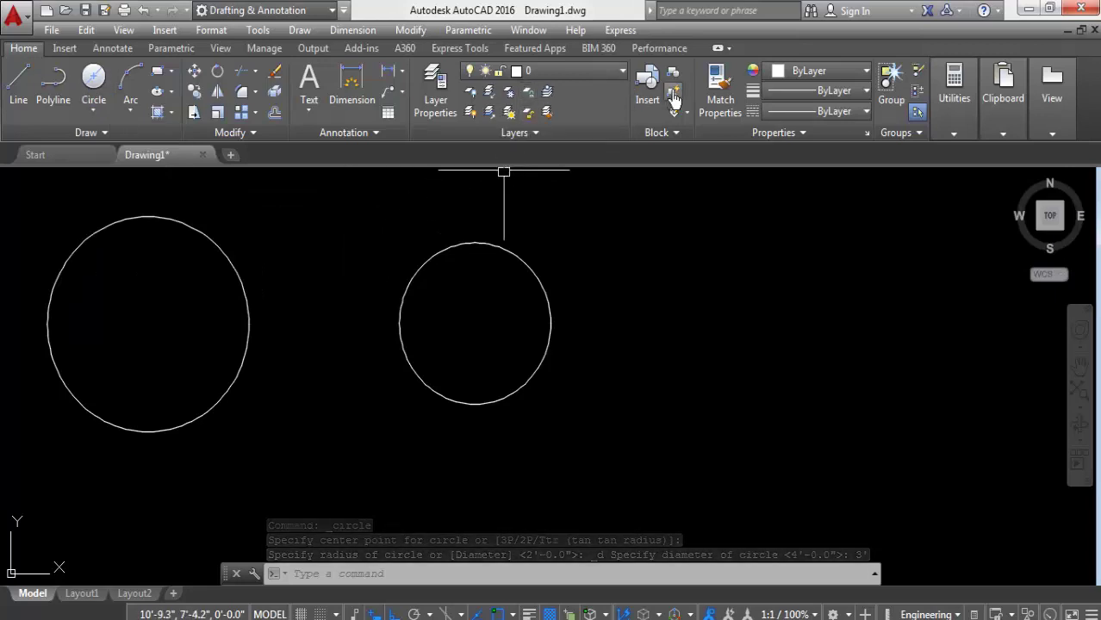
Add a Ø3' diameter dimension at the upper right of the smaller right circle
{"action": "left_click", "coordinate": [400, 72]}
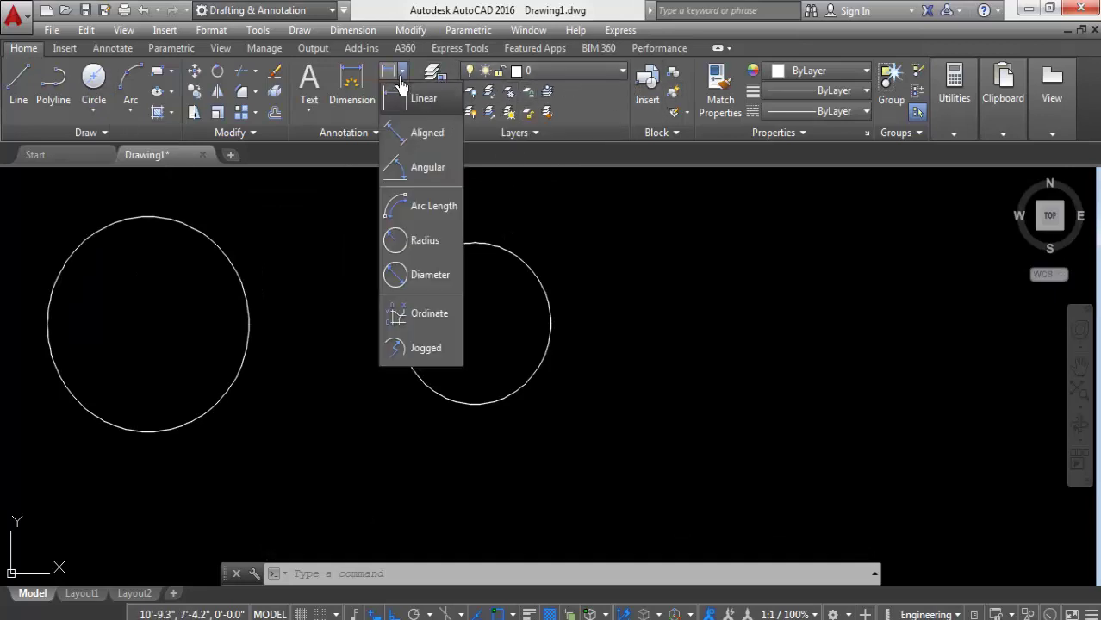
{"action": "left_click", "coordinate": [407, 91]}
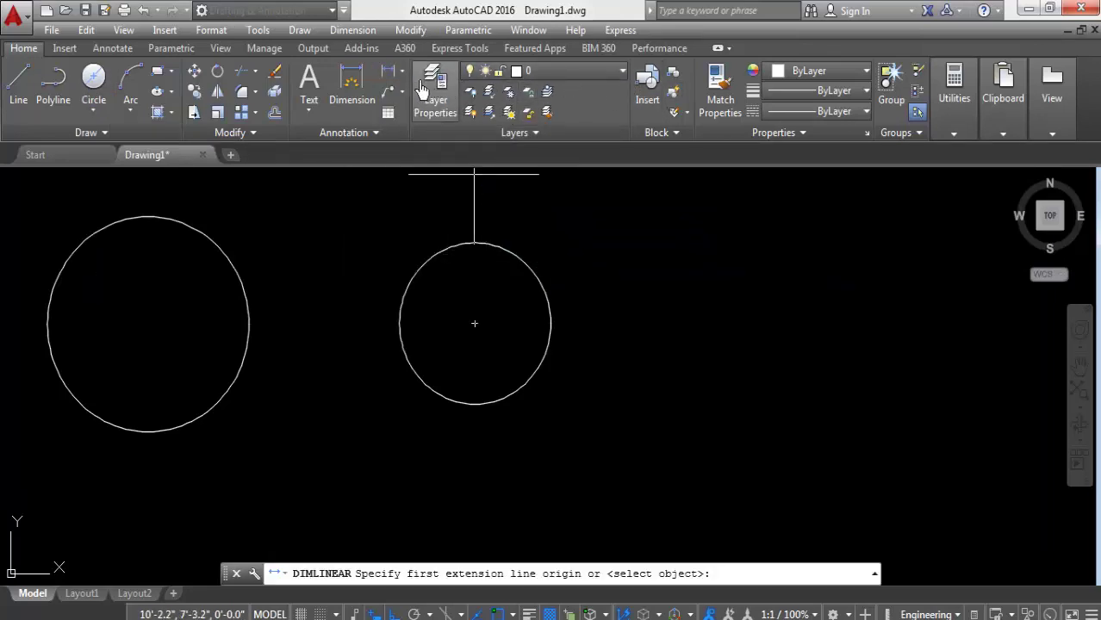
{"action": "left_click", "coordinate": [395, 72]}
{"action": "left_click", "coordinate": [401, 72]}
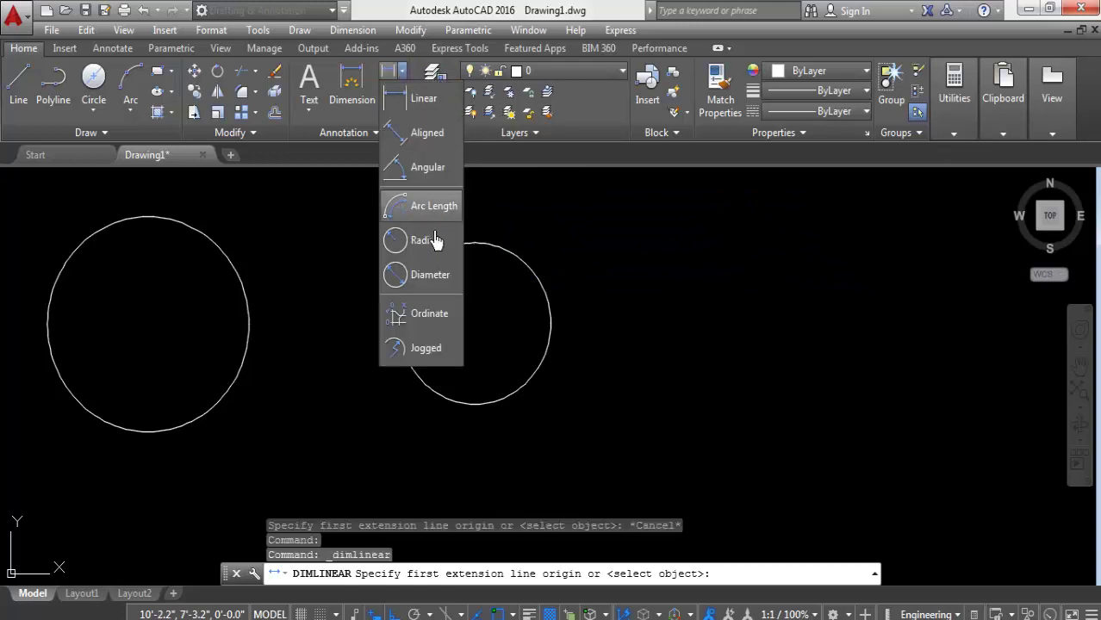
{"action": "left_click", "coordinate": [423, 277]}
{"action": "left_click", "coordinate": [515, 269]}
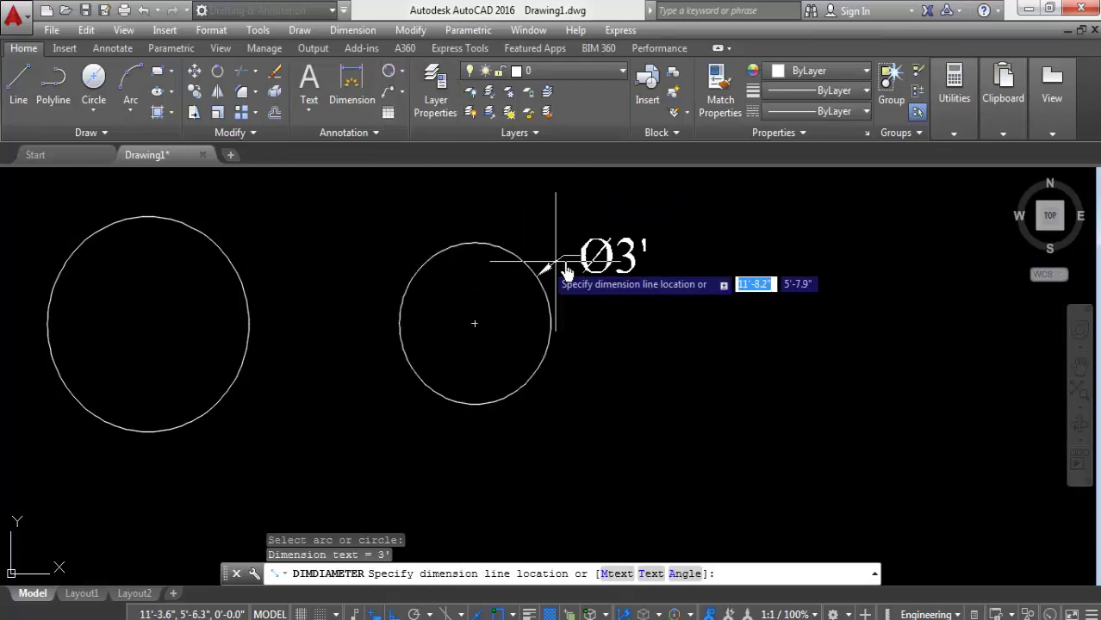
{"action": "left_click", "coordinate": [586, 252]}
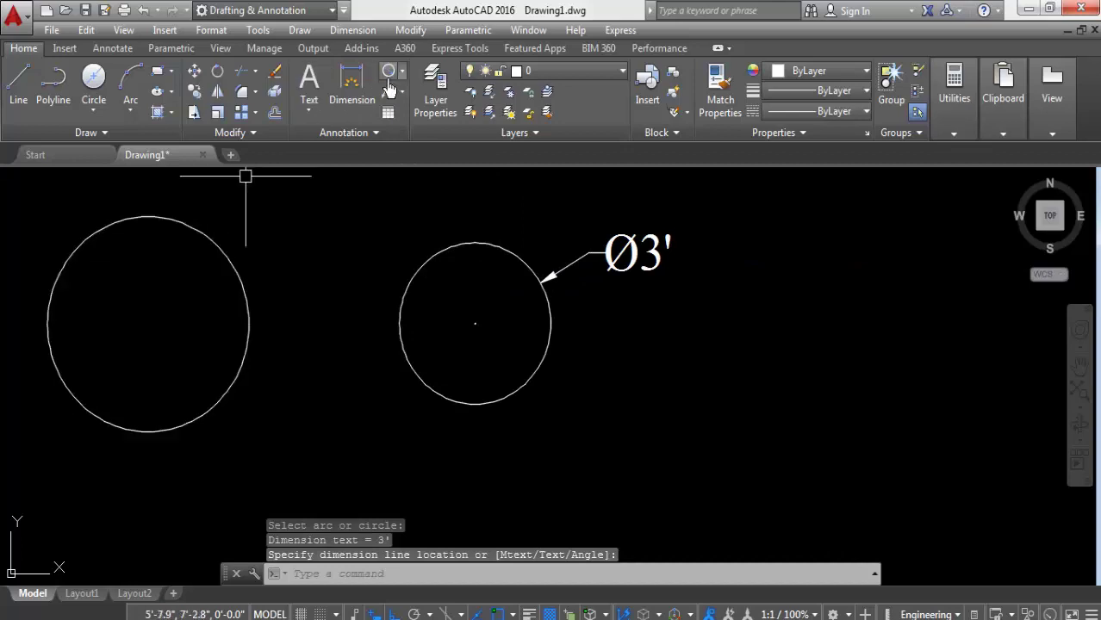
Dimension the left circle with an R2' radius and a Ø4' diameter, then select both
{"action": "left_click", "coordinate": [403, 74]}
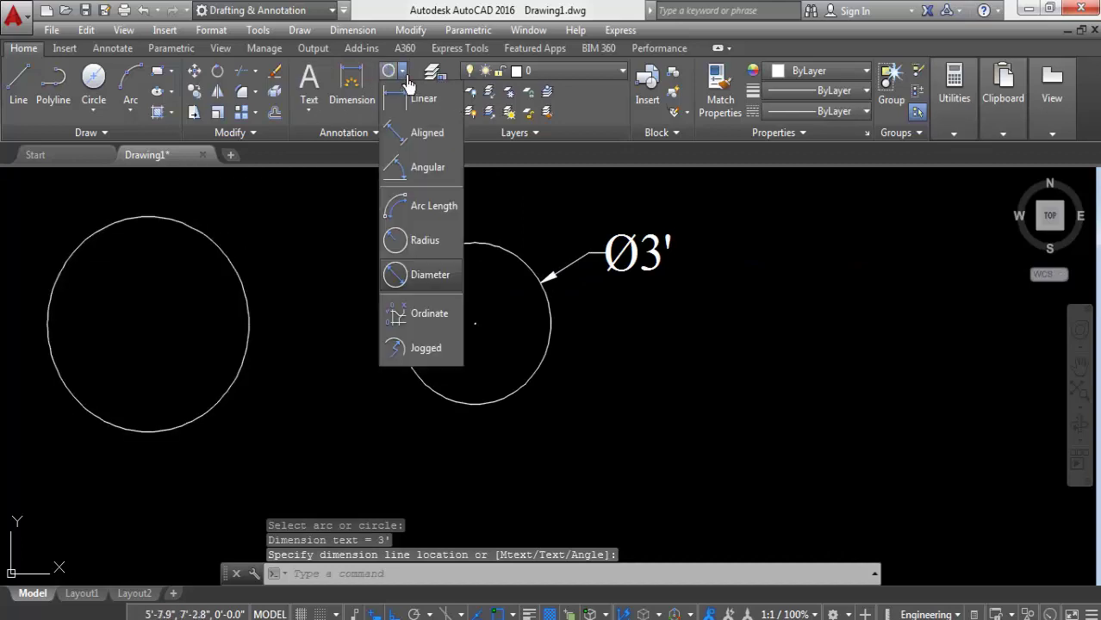
{"action": "left_click", "coordinate": [405, 240]}
{"action": "left_click", "coordinate": [202, 244]}
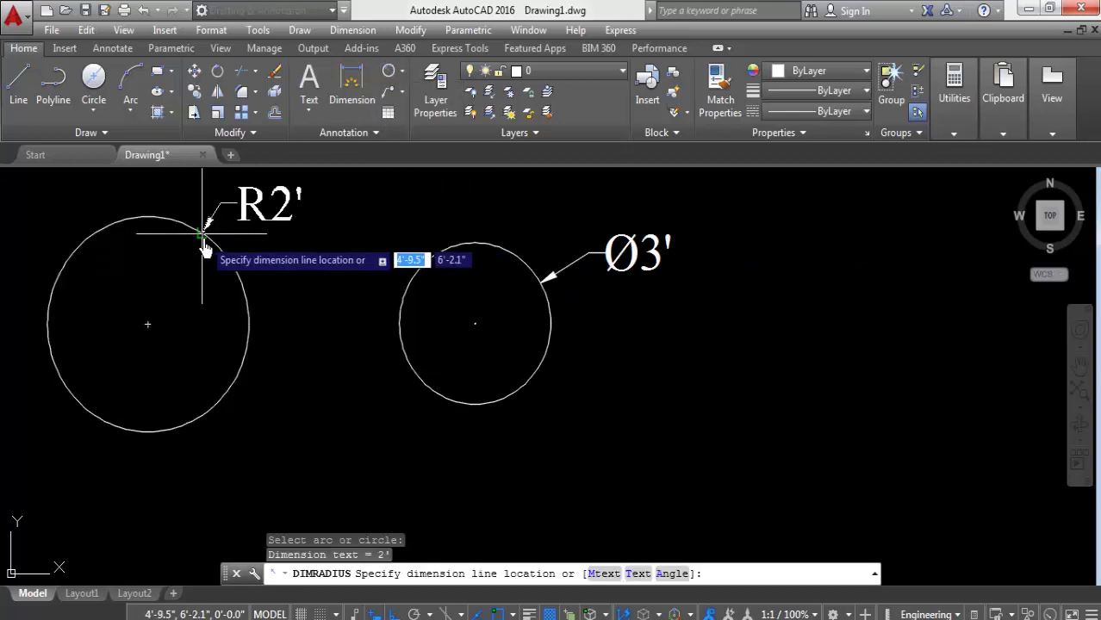
{"action": "left_click", "coordinate": [276, 215]}
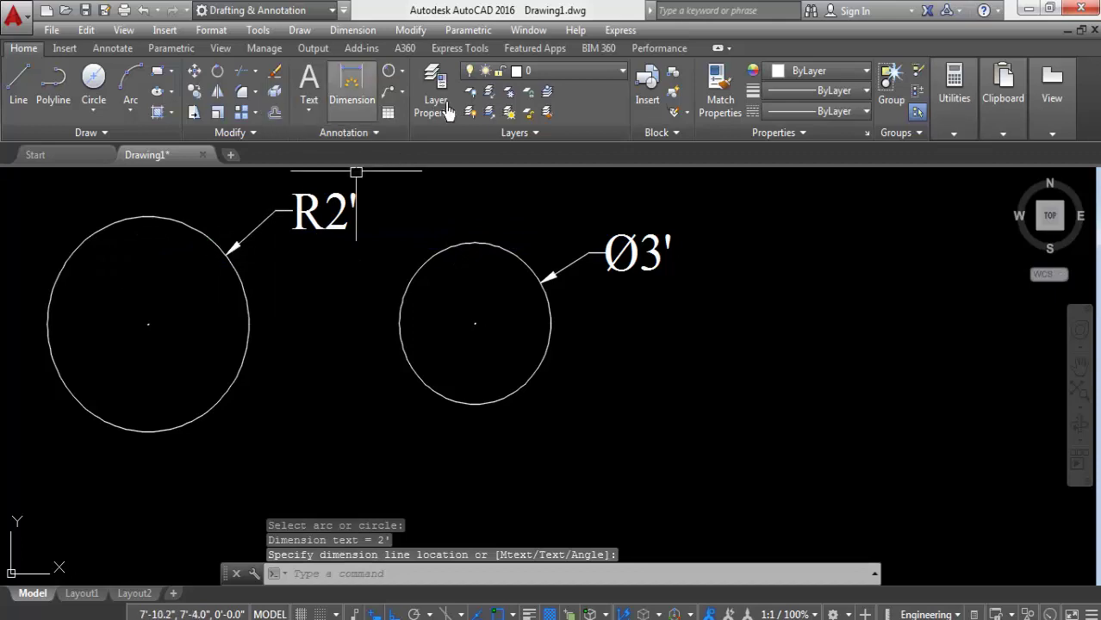
{"action": "left_click", "coordinate": [401, 77]}
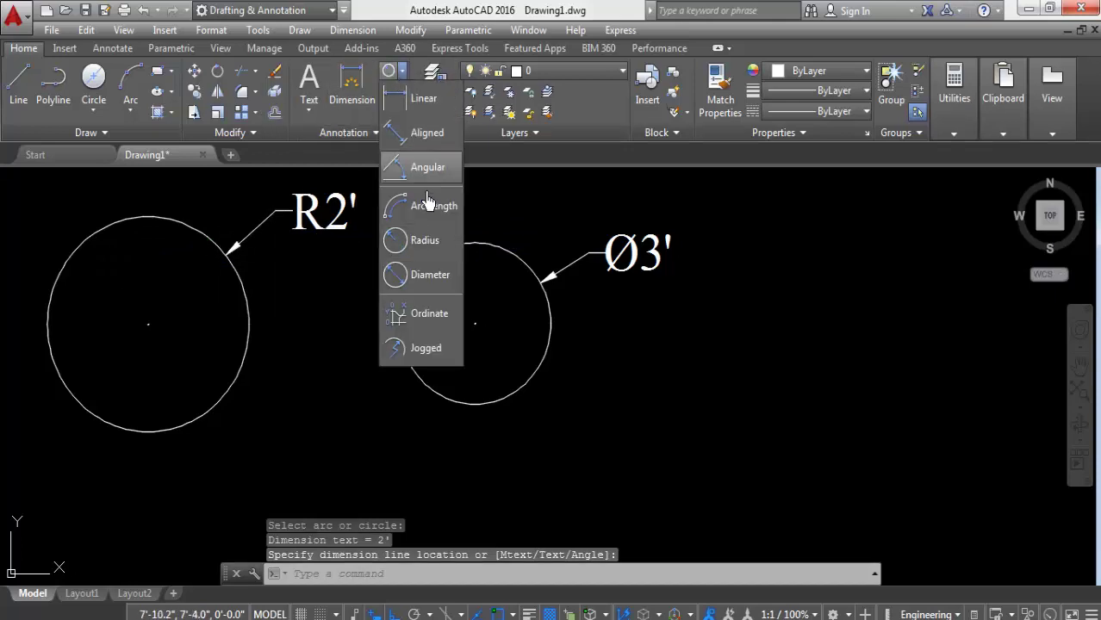
{"action": "left_click", "coordinate": [418, 276]}
{"action": "left_click", "coordinate": [244, 302]}
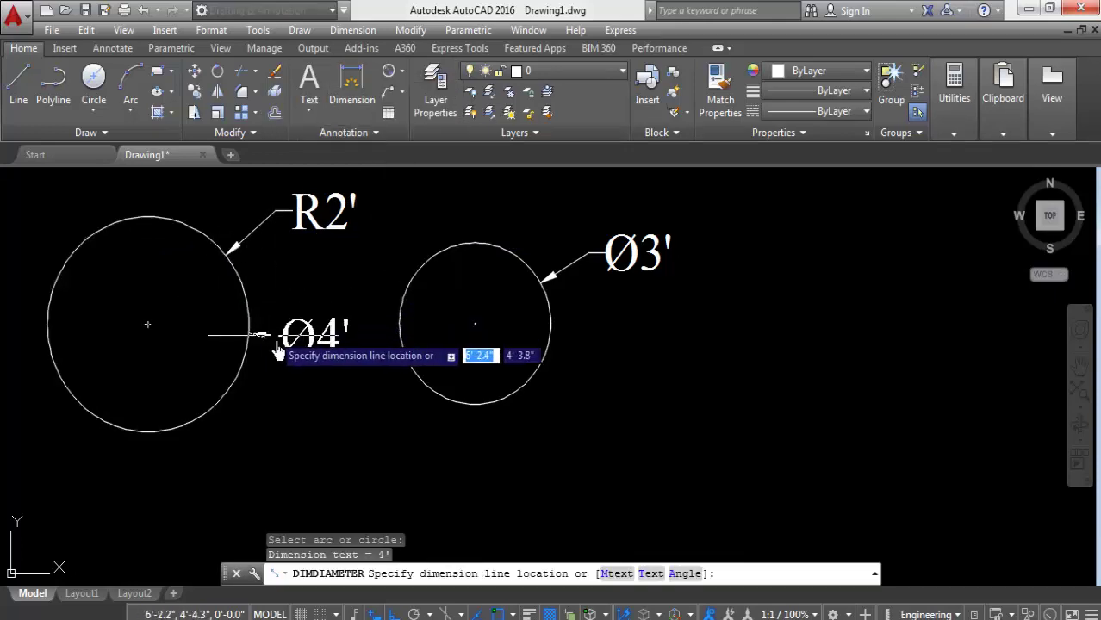
{"action": "left_click", "coordinate": [310, 390]}
{"action": "left_click", "coordinate": [93, 115]}
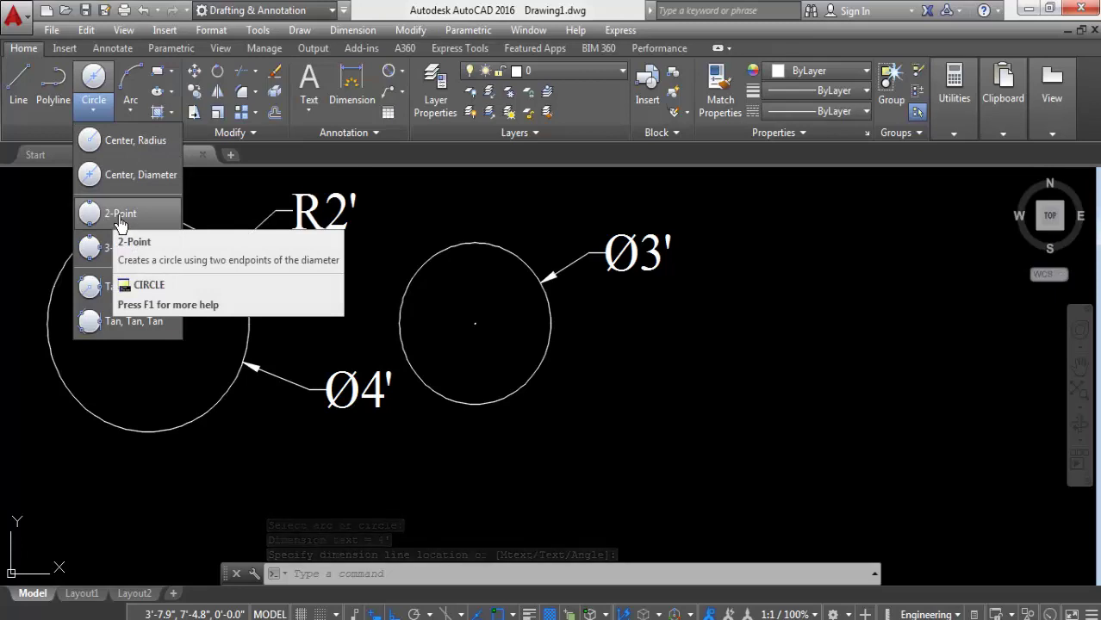
{"action": "left_click", "coordinate": [319, 367]}
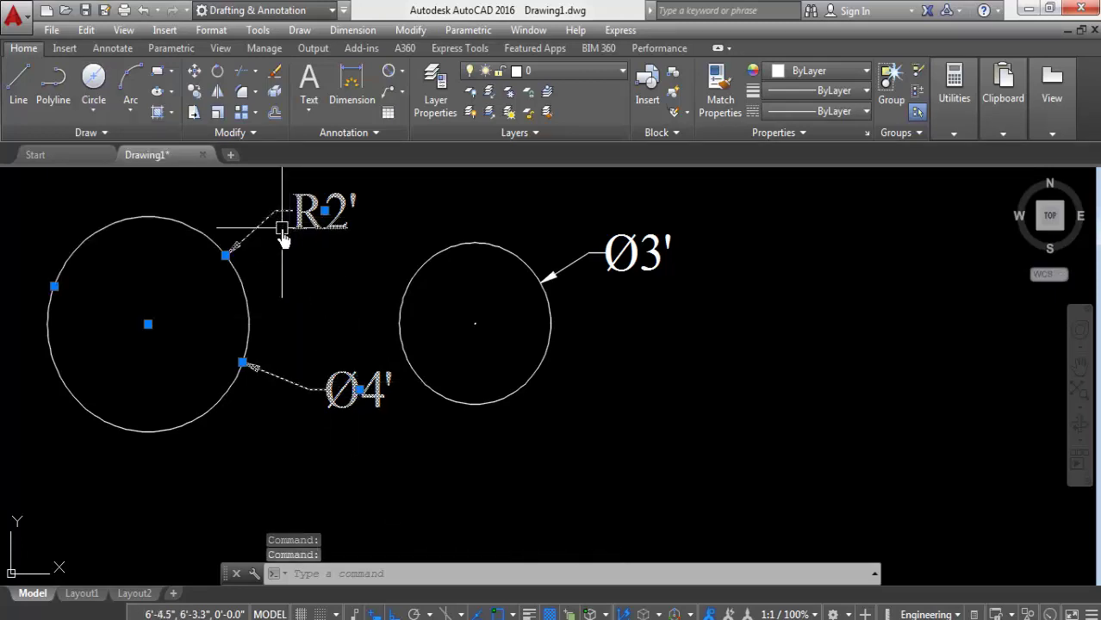
Delete the R2' and Ø4' dimensions and erase a trial circle drawn between the circles
{"action": "key", "text": "Delete"}
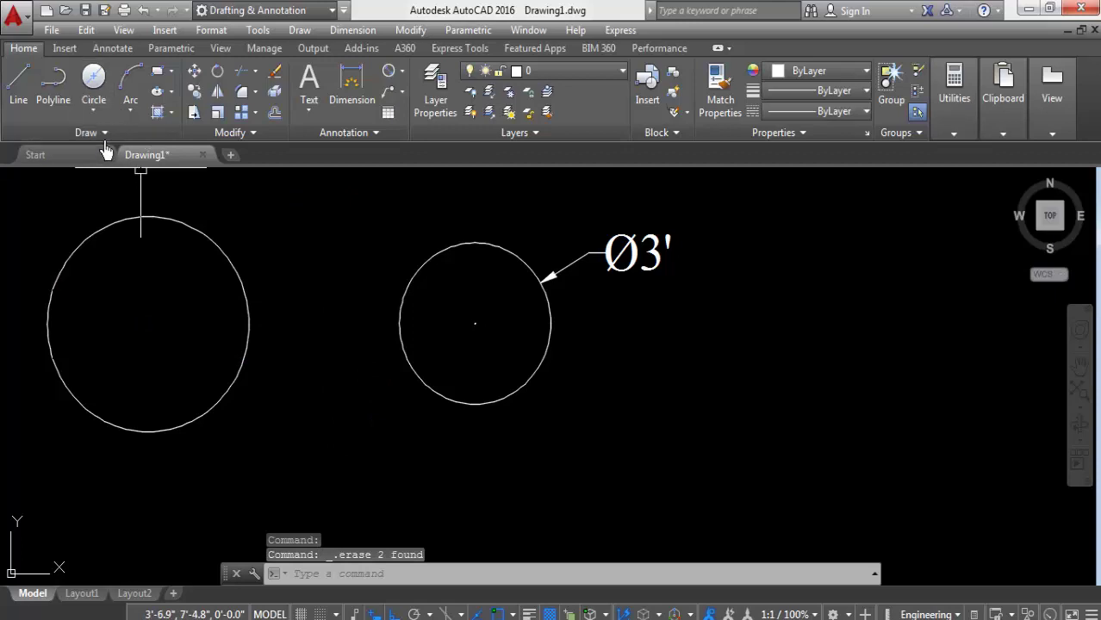
{"action": "left_click", "coordinate": [94, 110]}
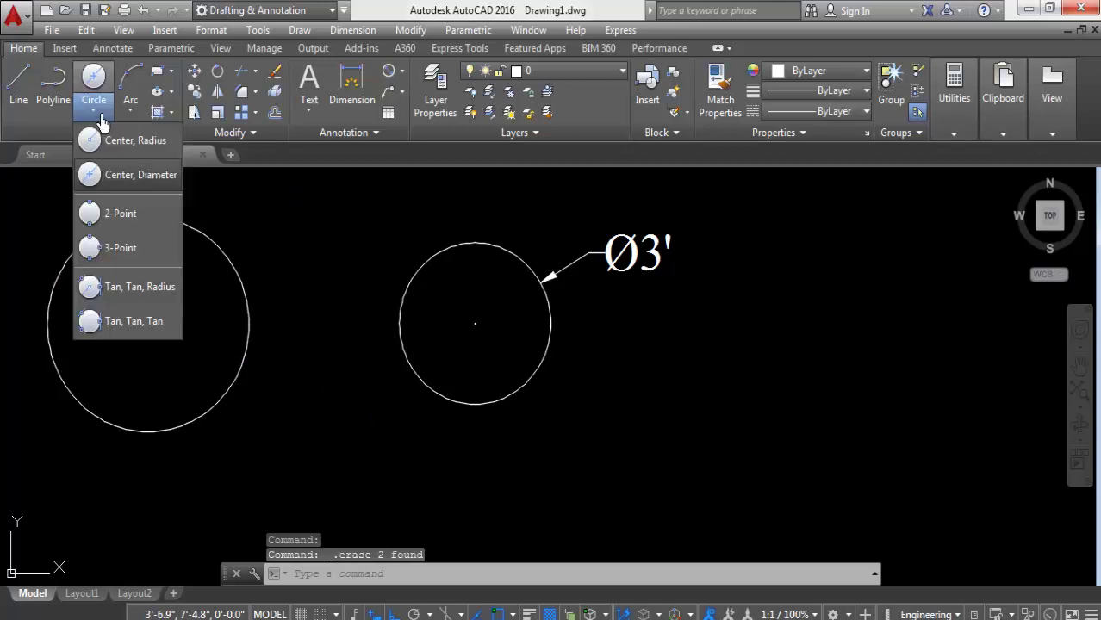
{"action": "left_click", "coordinate": [312, 323]}
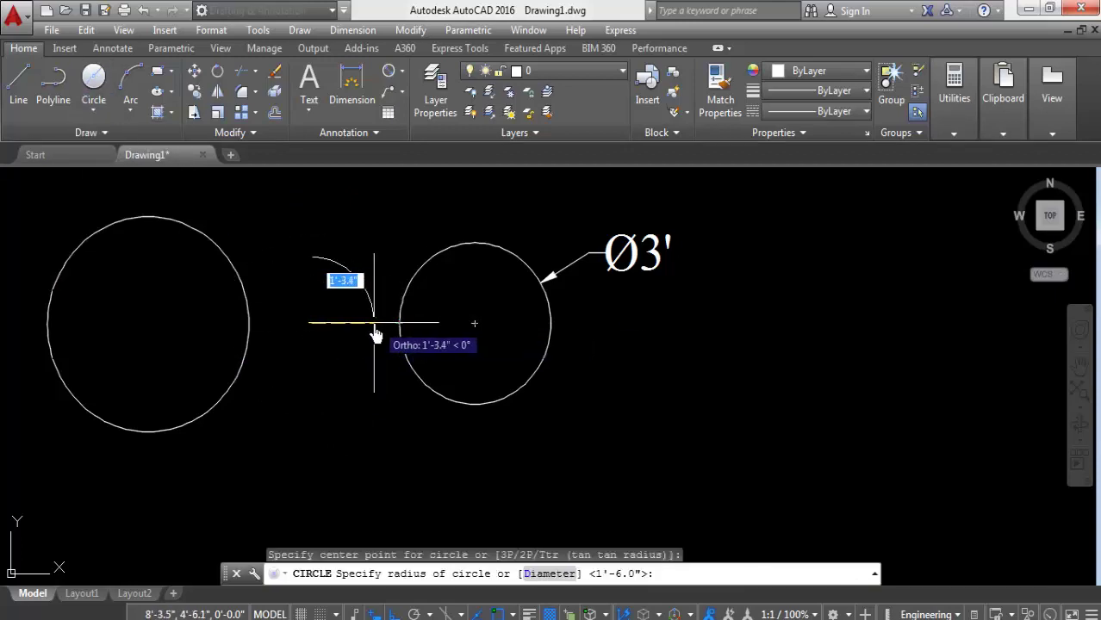
{"action": "left_click", "coordinate": [374, 324]}
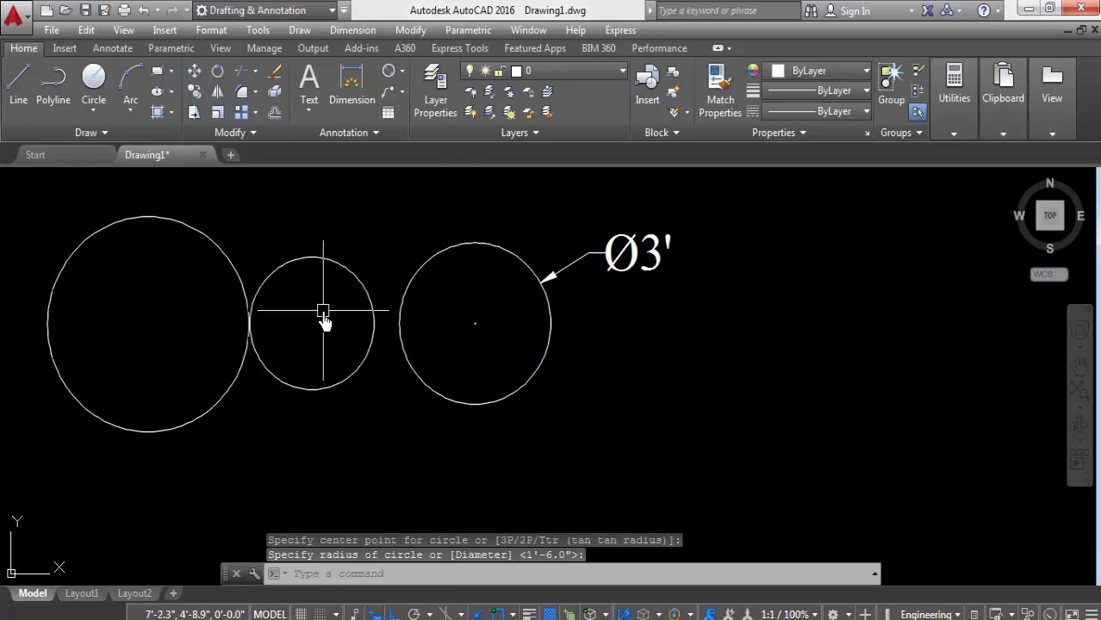
{"action": "left_click", "coordinate": [327, 240]}
{"action": "left_click", "coordinate": [287, 324]}
{"action": "key", "text": "Delete"}
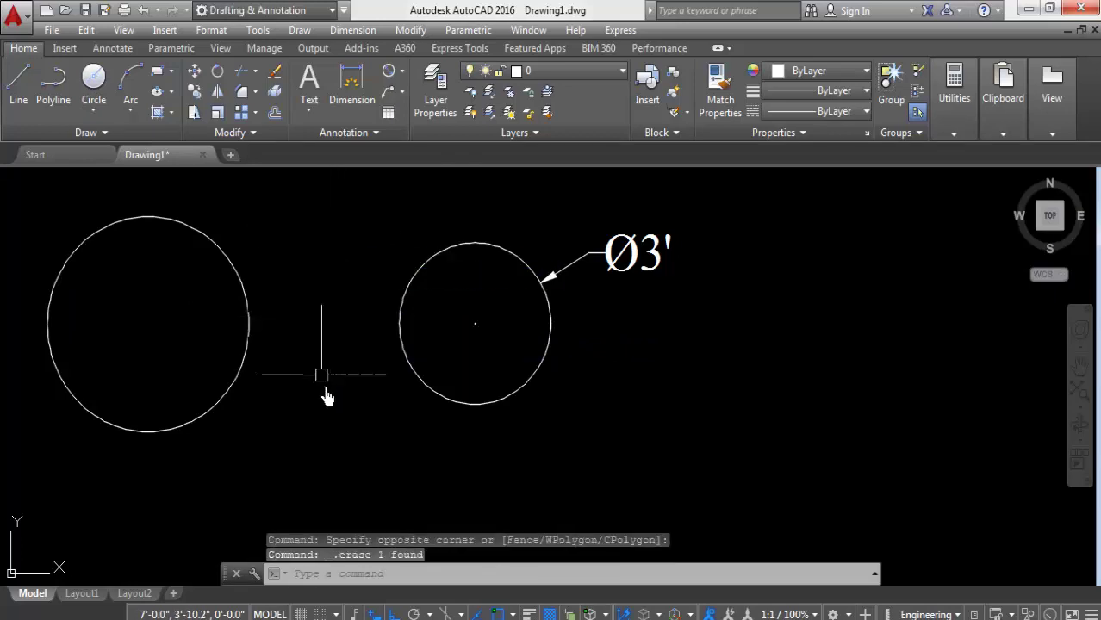
Draw two separate horizontal lines with a gap between them below the circles
{"action": "left_click", "coordinate": [19, 89]}
{"action": "middle_click_drag", "start_coordinate": [575, 524], "coordinate": [405, 433]}
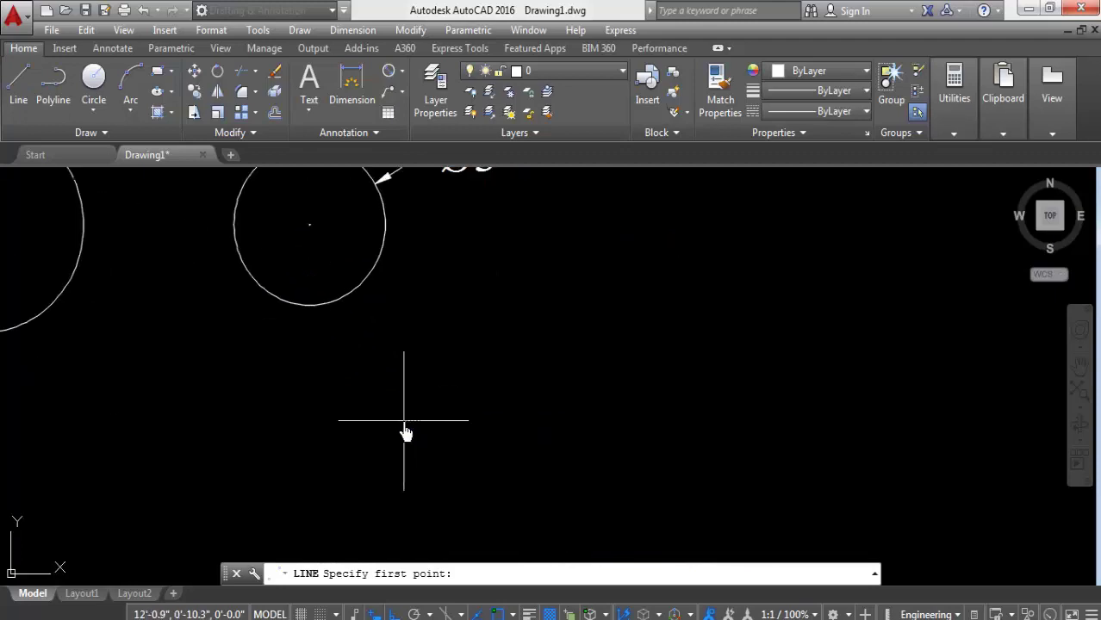
{"action": "left_click", "coordinate": [404, 420]}
{"action": "left_click", "coordinate": [557, 420]}
{"action": "key", "text": "Return"}
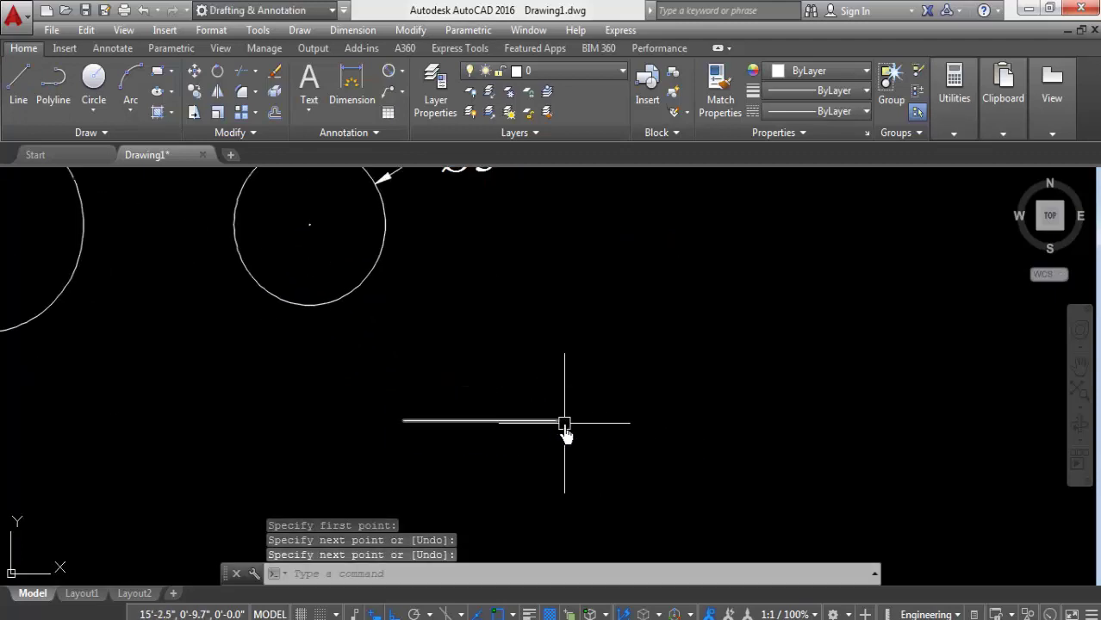
{"action": "key", "text": "Return"}
{"action": "left_click", "coordinate": [706, 422]}
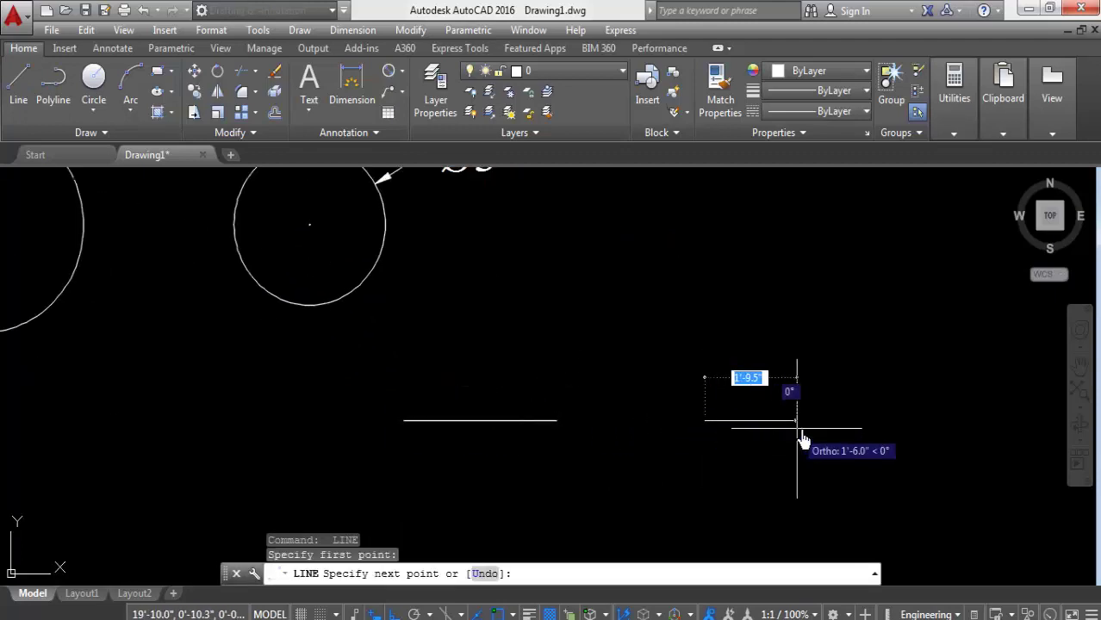
{"action": "left_click", "coordinate": [828, 439]}
{"action": "key", "text": "Return"}
{"action": "scroll", "coordinate": [639, 437], "scroll_direction": "up", "scroll_amount": 2}
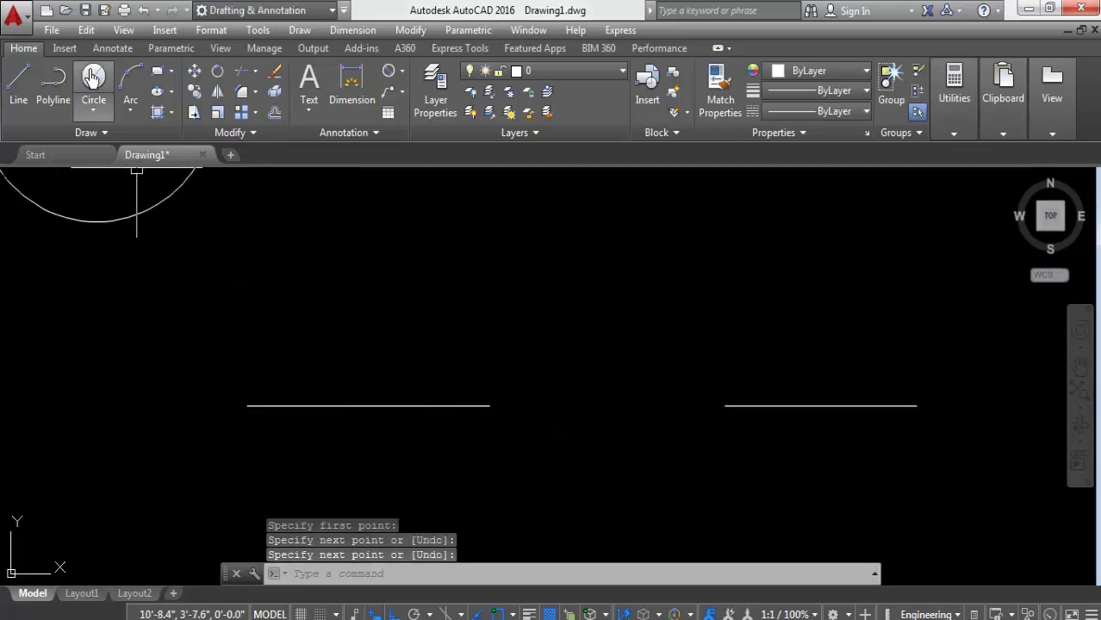
Draw a trial circle centred on the right line, inspect it, and delete it
{"action": "left_click", "coordinate": [93, 77]}
{"action": "left_click", "coordinate": [608, 408]}
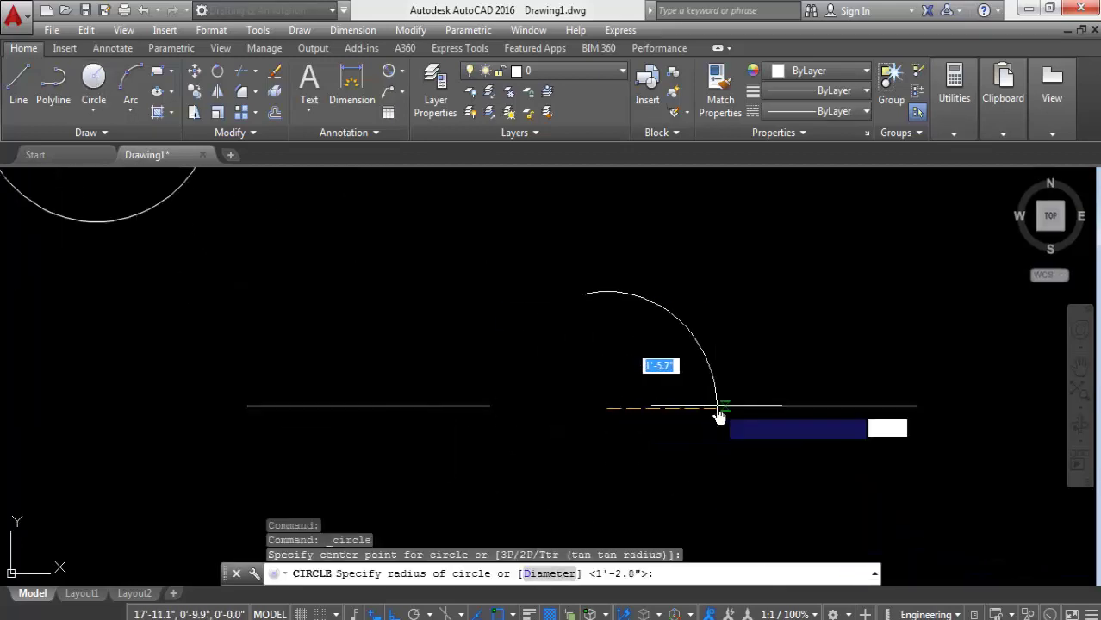
{"action": "left_click", "coordinate": [720, 417]}
{"action": "scroll", "coordinate": [517, 410], "scroll_direction": "up", "scroll_amount": 2}
{"action": "scroll", "coordinate": [302, 426], "scroll_direction": "up", "scroll_amount": 2}
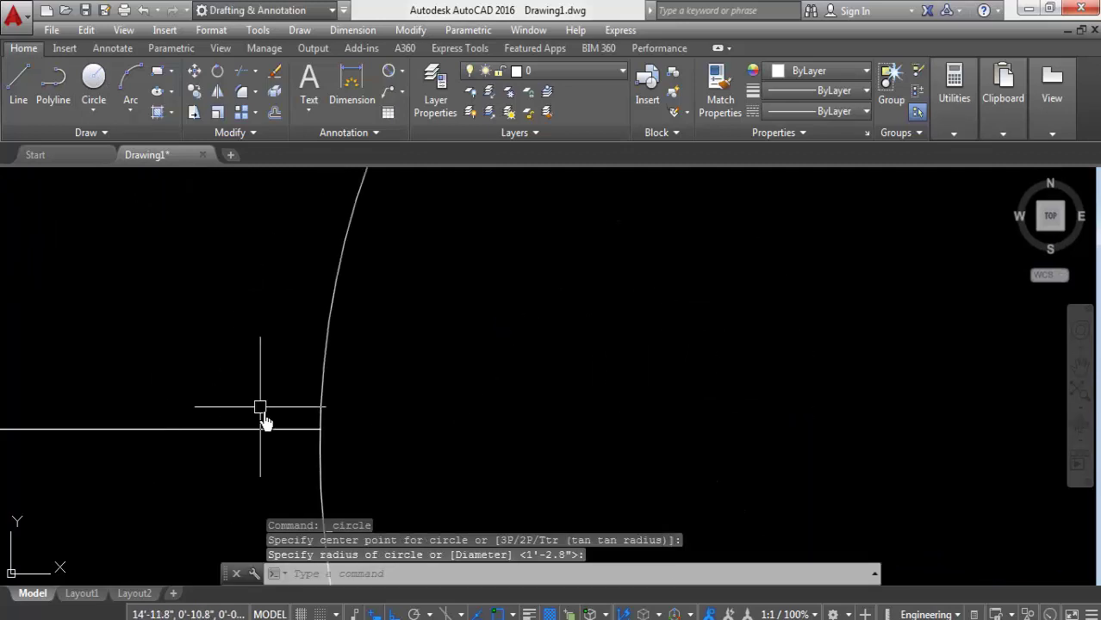
{"action": "scroll", "coordinate": [265, 418], "scroll_direction": "up", "scroll_amount": 2}
{"action": "scroll", "coordinate": [244, 444], "scroll_direction": "up", "scroll_amount": 5}
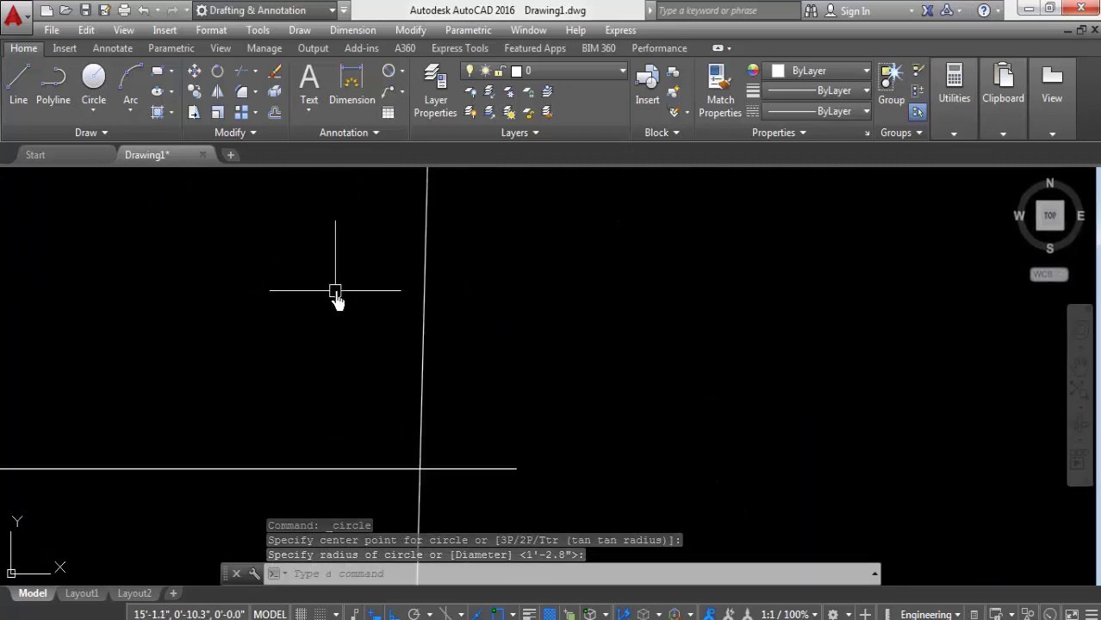
{"action": "scroll", "coordinate": [337, 295], "scroll_direction": "down", "scroll_amount": 3}
{"action": "scroll", "coordinate": [310, 405], "scroll_direction": "down", "scroll_amount": 2}
{"action": "scroll", "coordinate": [276, 396], "scroll_direction": "up", "scroll_amount": 2}
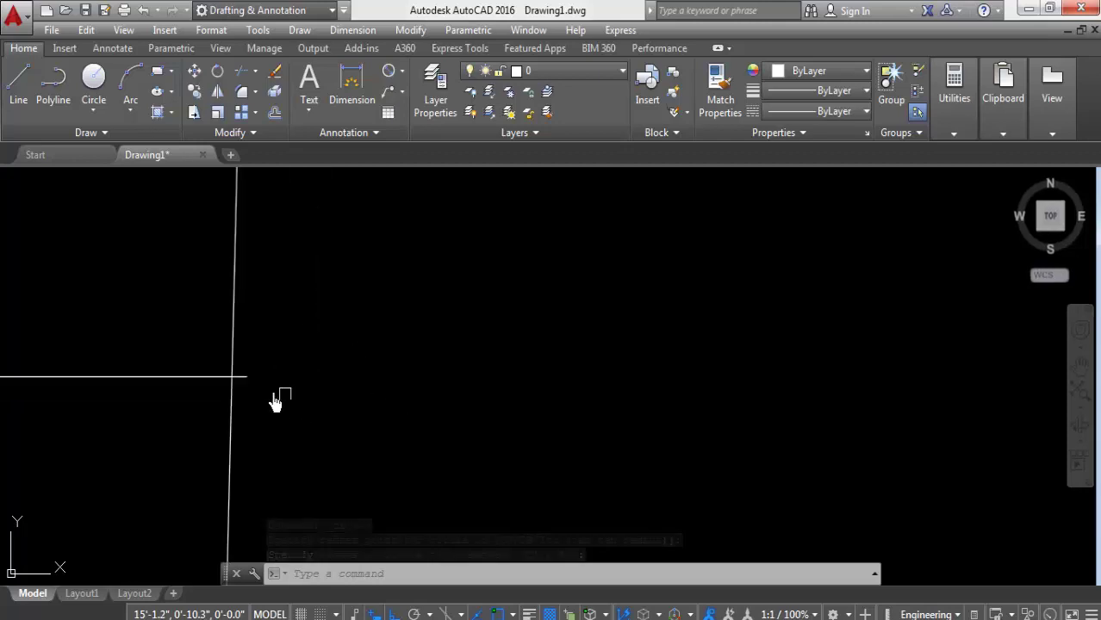
{"action": "scroll", "coordinate": [176, 364], "scroll_direction": "down", "scroll_amount": 2}
{"action": "scroll", "coordinate": [197, 353], "scroll_direction": "up", "scroll_amount": 2}
{"action": "scroll", "coordinate": [216, 353], "scroll_direction": "up", "scroll_amount": 2}
{"action": "scroll", "coordinate": [240, 388], "scroll_direction": "down", "scroll_amount": 3}
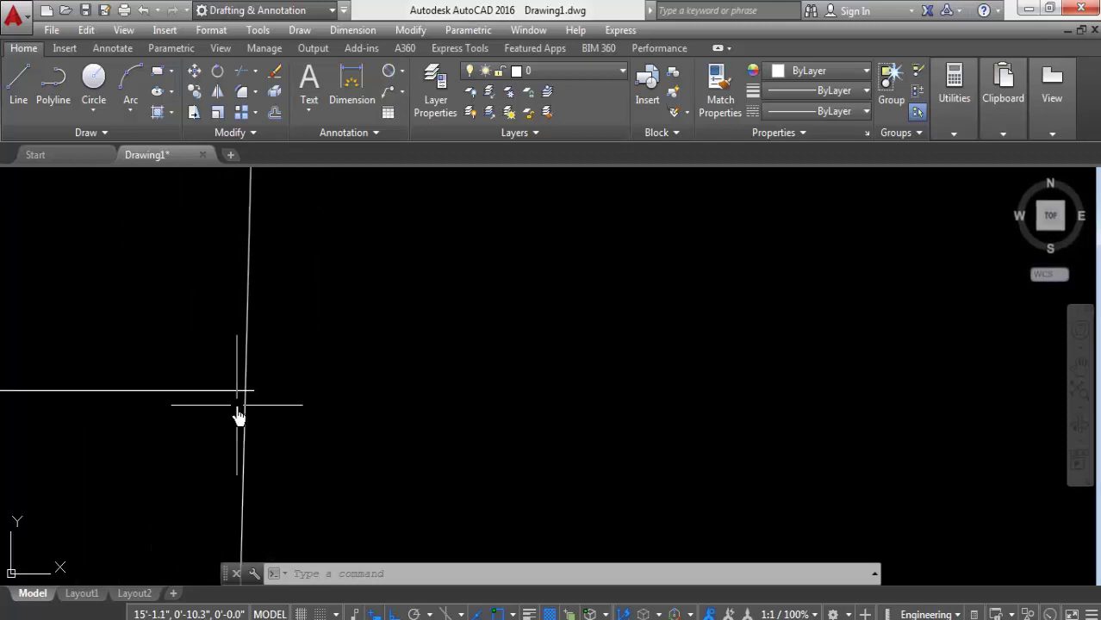
{"action": "scroll", "coordinate": [243, 418], "scroll_direction": "down", "scroll_amount": 1}
{"action": "scroll", "coordinate": [268, 417], "scroll_direction": "down", "scroll_amount": 8}
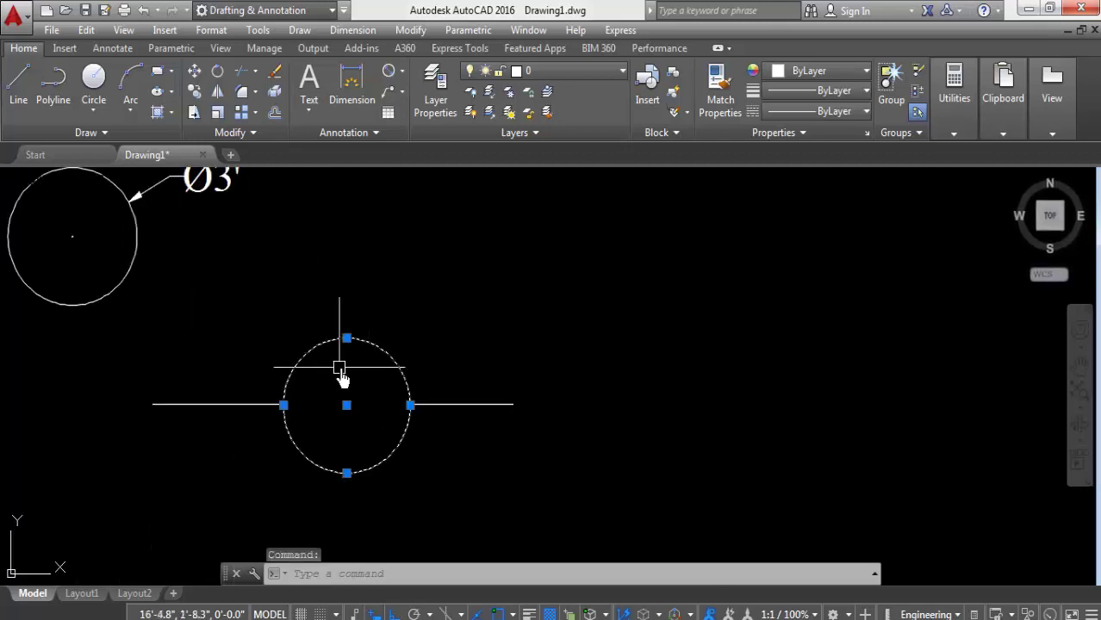
{"action": "key", "text": "Delete"}
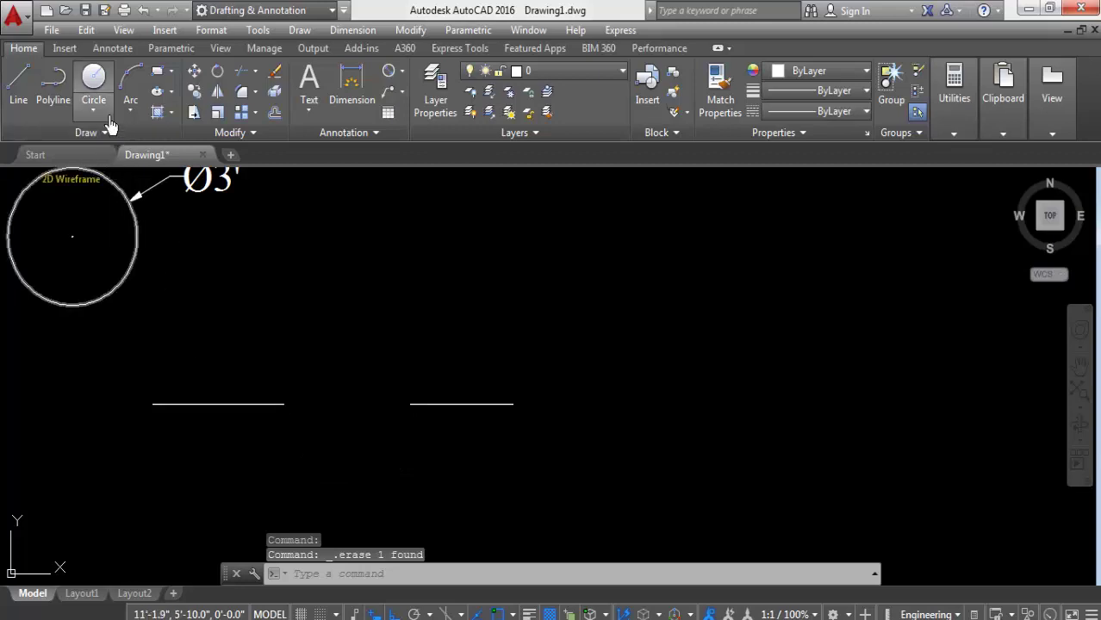
Start a 2-Point circle, centre the two lines in view, then cancel it
{"action": "left_click", "coordinate": [109, 115]}
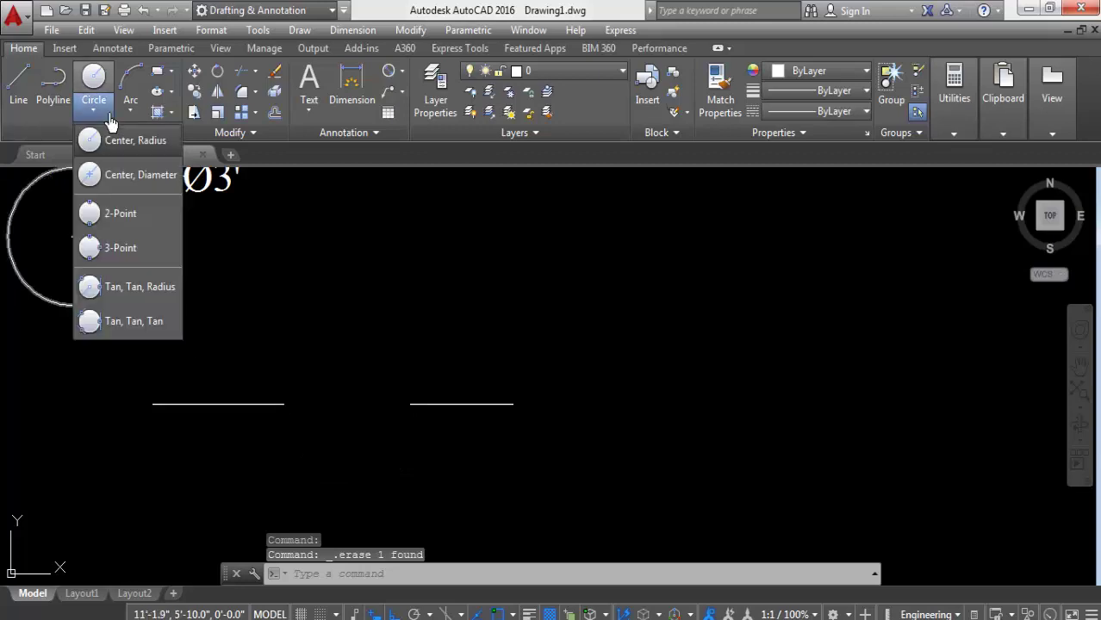
{"action": "left_click", "coordinate": [97, 222]}
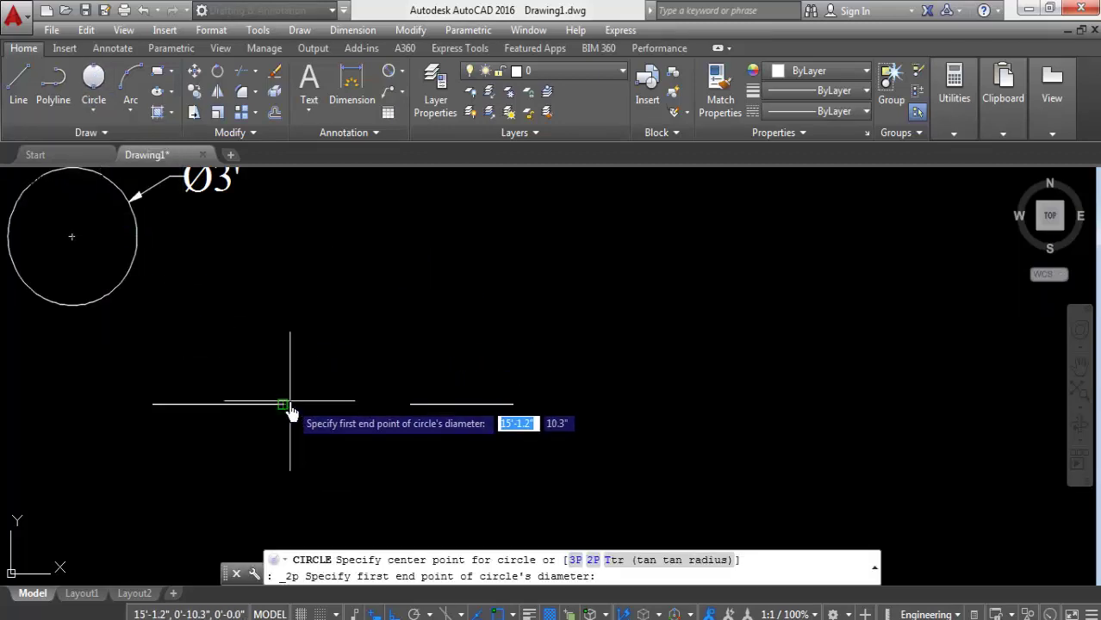
{"action": "scroll", "coordinate": [254, 414], "scroll_direction": "up", "scroll_amount": 2}
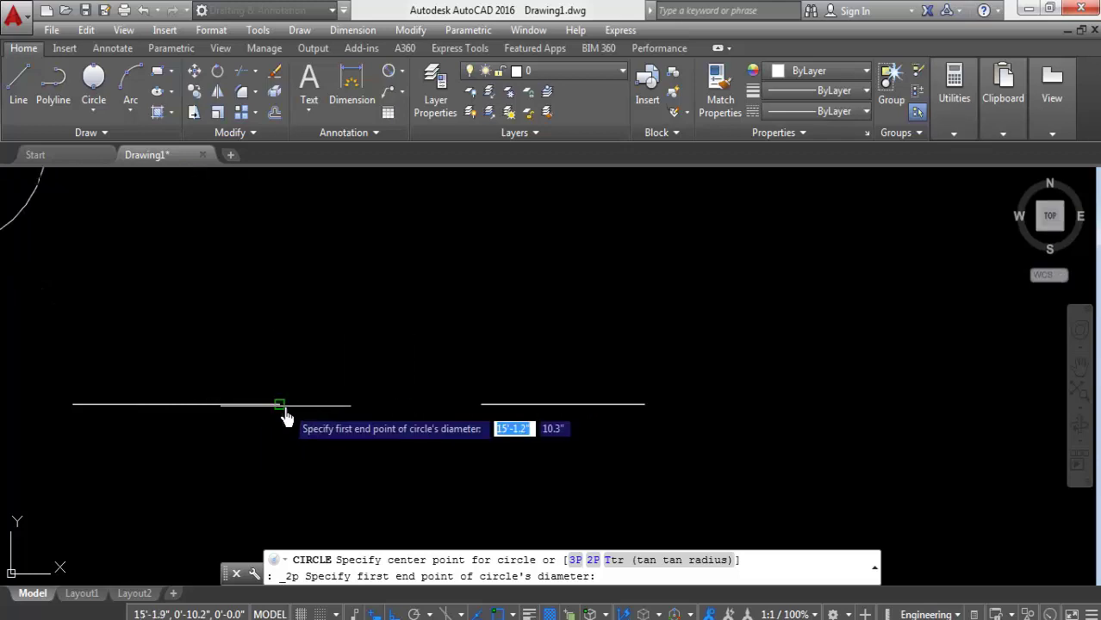
{"action": "middle_click_drag", "start_coordinate": [228, 408], "coordinate": [362, 405]}
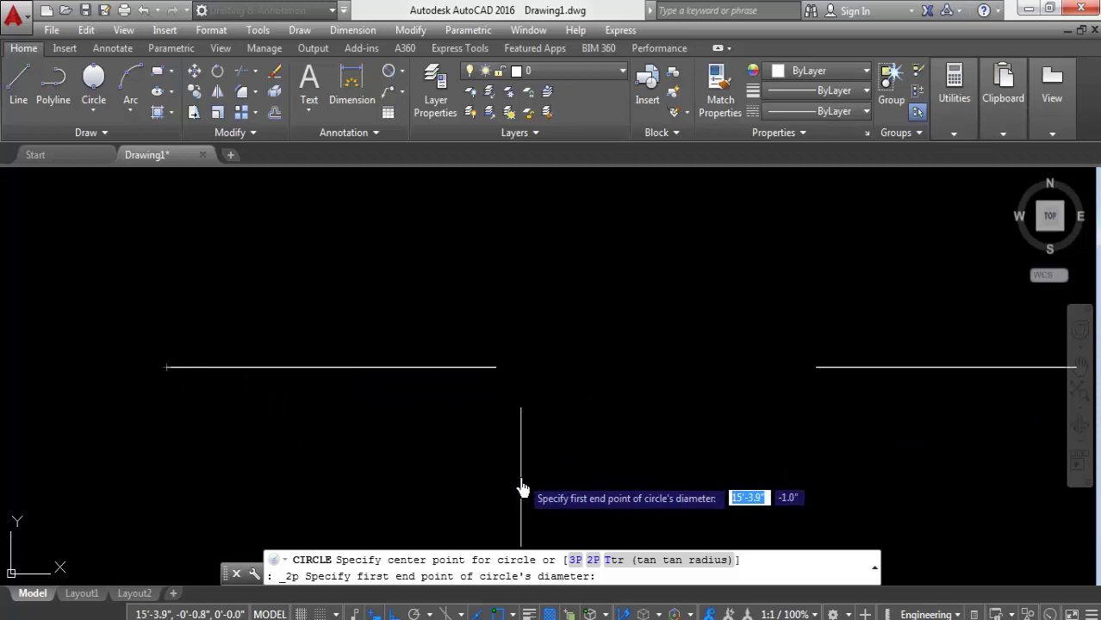
{"action": "key", "text": "Escape"}
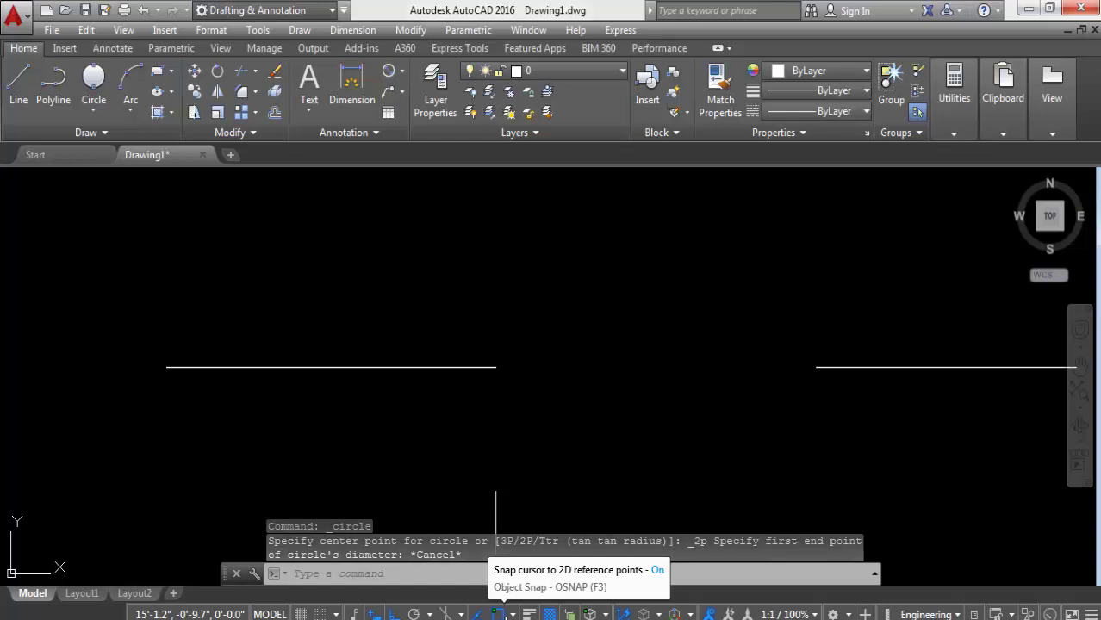
With object snap off, draw a vertical line down from the left line's end, then re-enable snap
{"action": "left_click", "coordinate": [498, 614]}
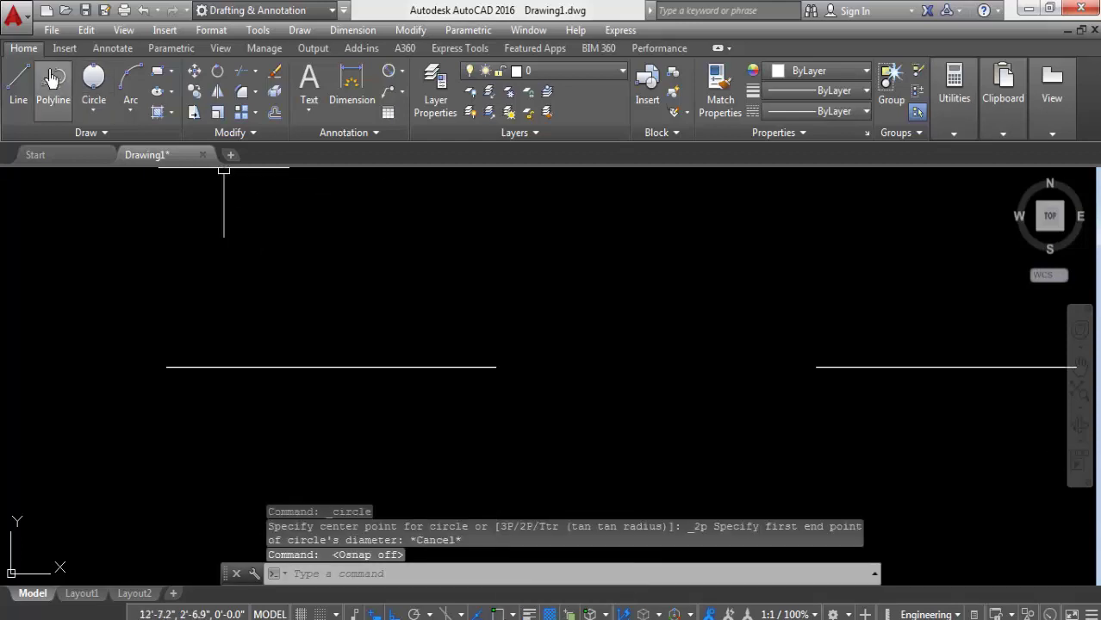
{"action": "left_click", "coordinate": [15, 90]}
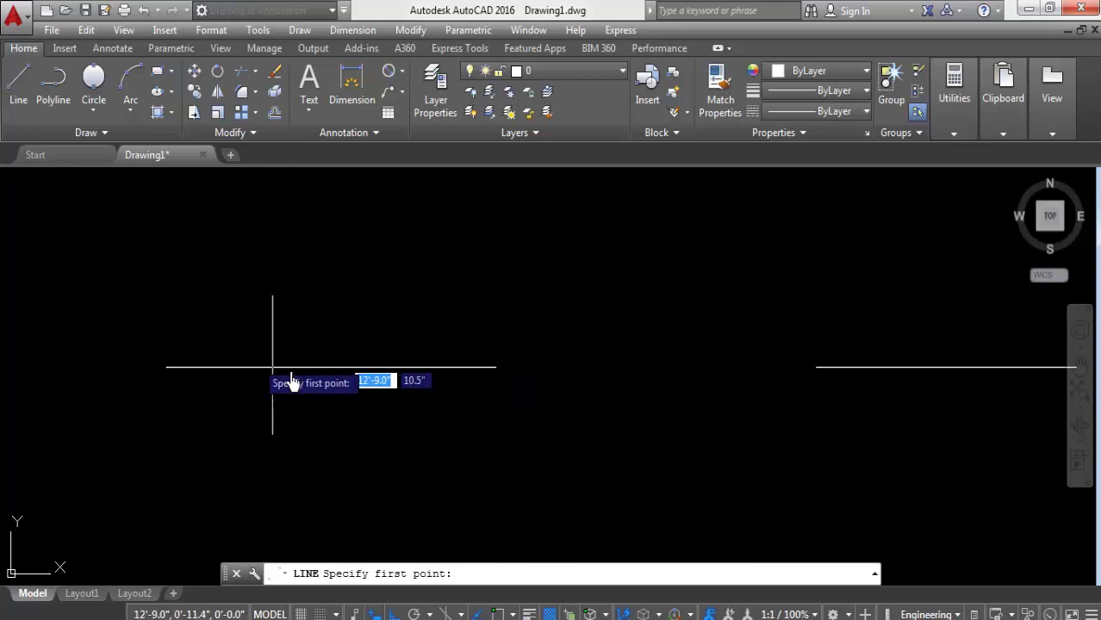
{"action": "left_click", "coordinate": [496, 378]}
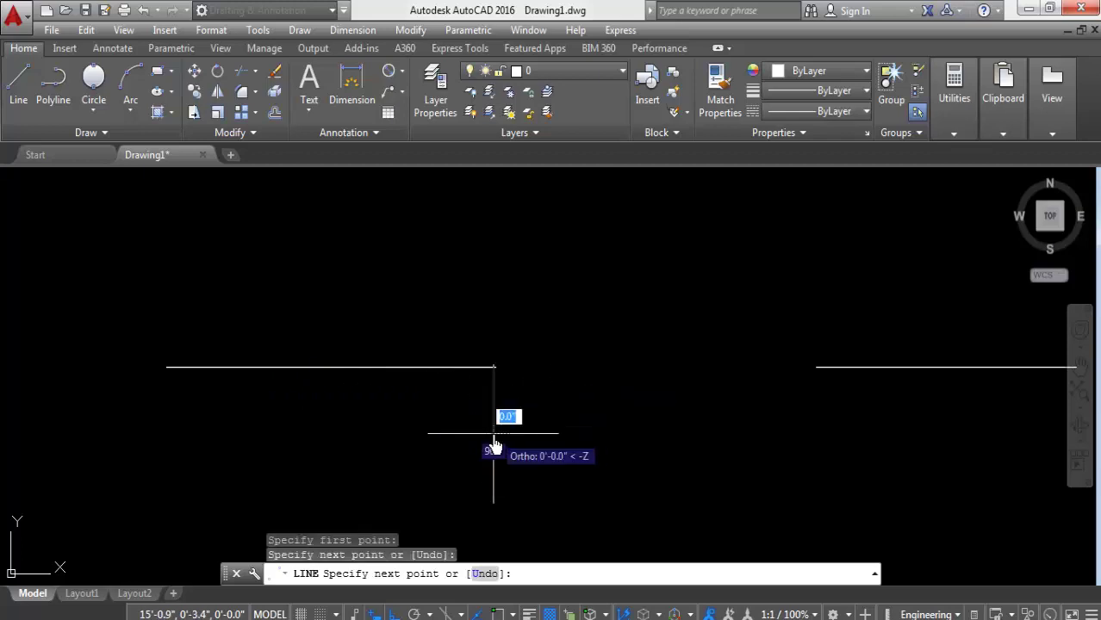
{"action": "left_click", "coordinate": [496, 441]}
{"action": "key", "text": "Return"}
{"action": "scroll", "coordinate": [504, 369], "scroll_direction": "up", "scroll_amount": 5}
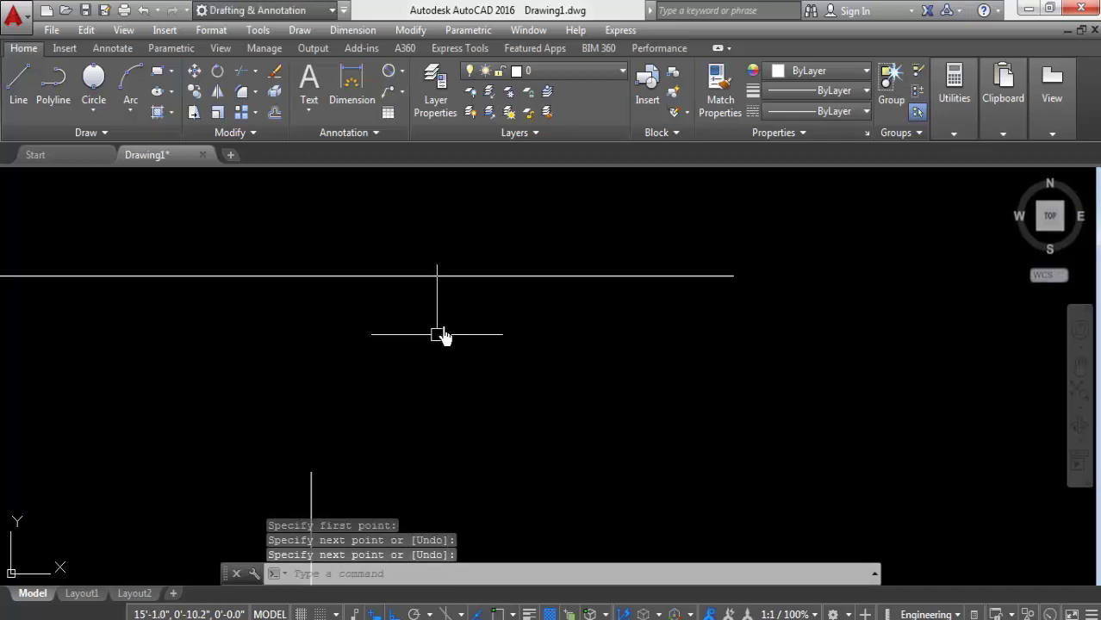
{"action": "scroll", "coordinate": [508, 362], "scroll_direction": "down", "scroll_amount": 4}
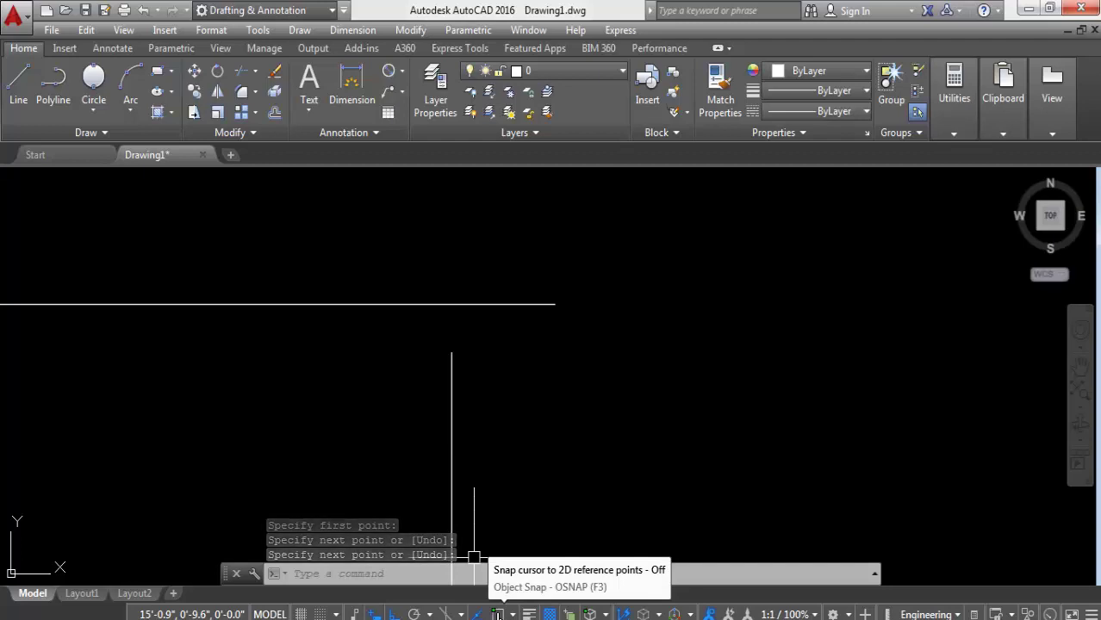
{"action": "left_click", "coordinate": [498, 614]}
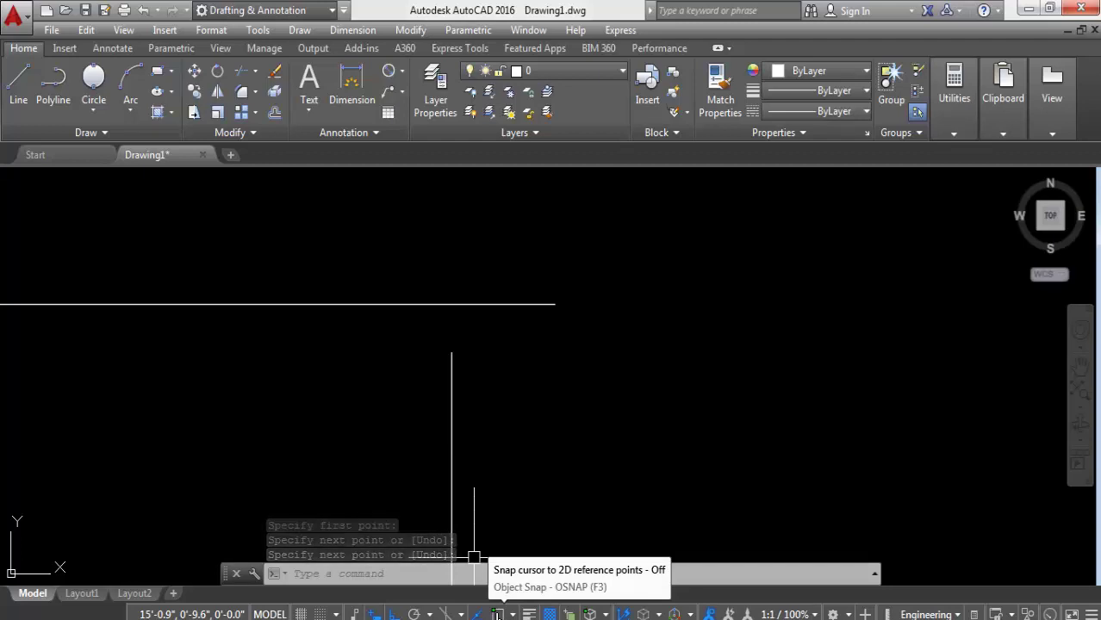
Draw a short stray line segment and delete it
{"action": "left_click", "coordinate": [23, 83]}
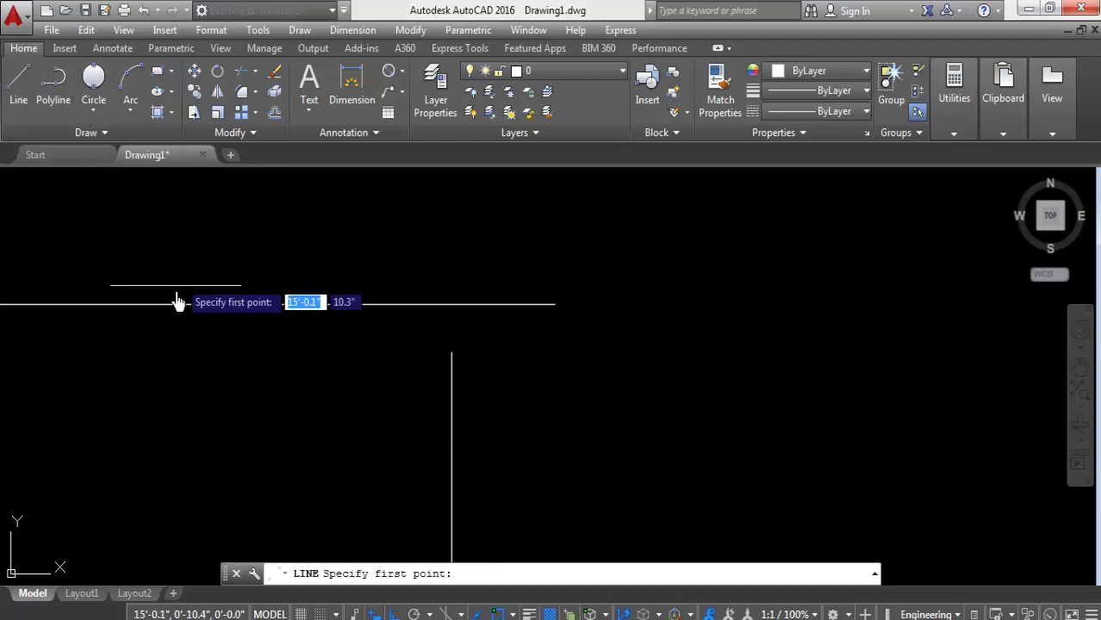
{"action": "left_click", "coordinate": [555, 304]}
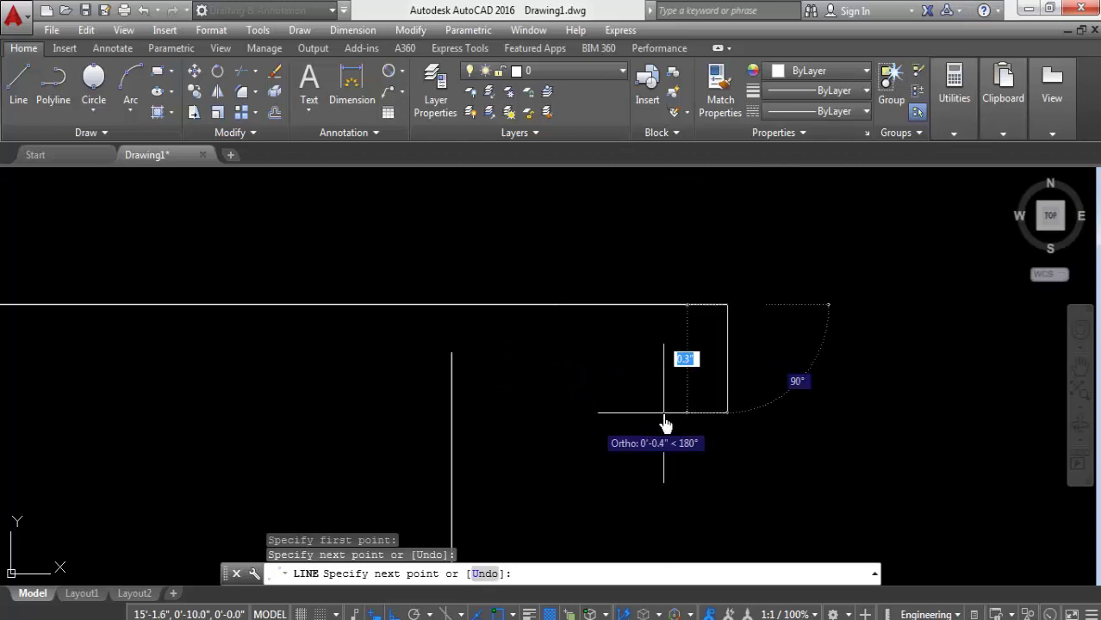
{"action": "left_click", "coordinate": [558, 305]}
{"action": "key", "text": "Return"}
{"action": "left_click", "coordinate": [614, 306]}
{"action": "scroll", "coordinate": [556, 319], "scroll_direction": "up", "scroll_amount": 2}
{"action": "scroll", "coordinate": [550, 310], "scroll_direction": "up", "scroll_amount": 2}
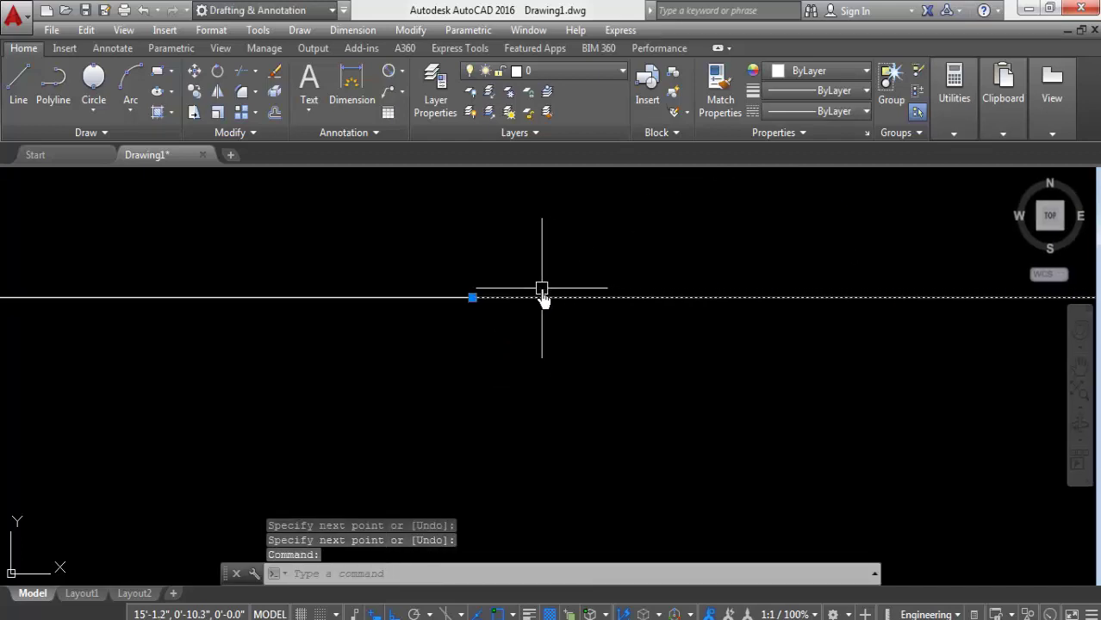
{"action": "key", "text": "Delete"}
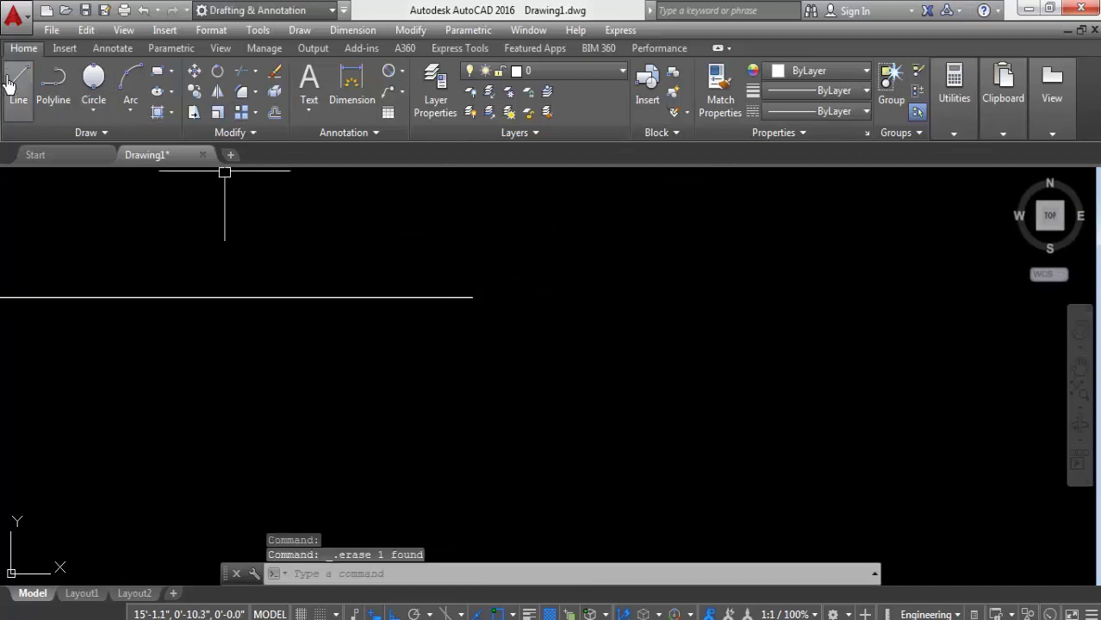
Bring the vertical line back into view and restart the LINE command
{"action": "left_click", "coordinate": [17, 86]}
{"action": "scroll", "coordinate": [205, 216], "scroll_direction": "down", "scroll_amount": 2}
{"action": "middle_click_drag", "start_coordinate": [204, 217], "coordinate": [280, 319]}
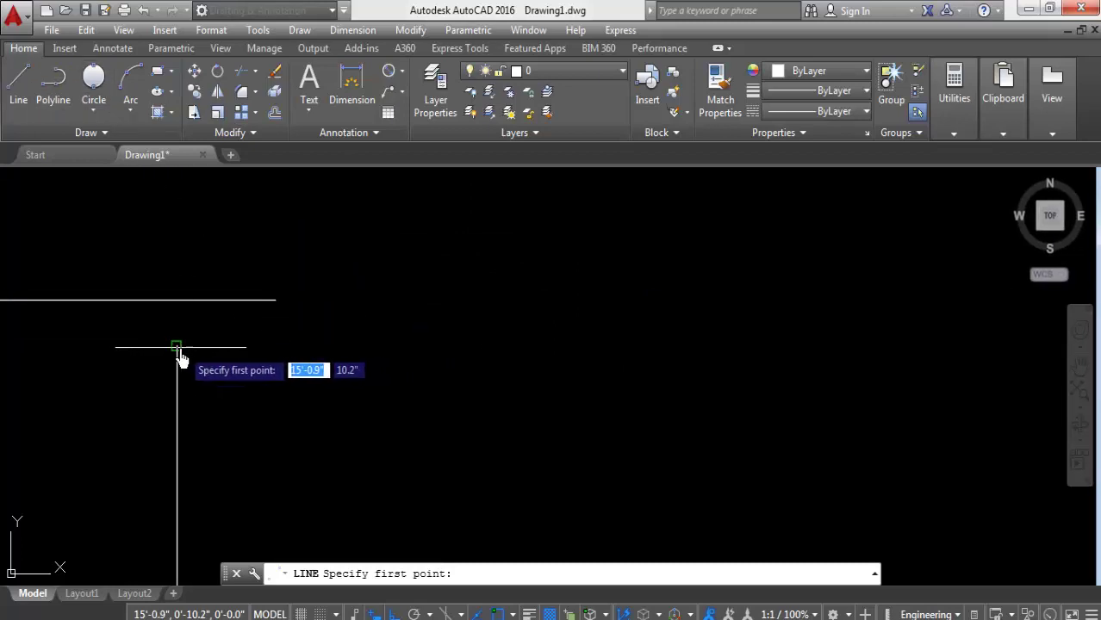
{"action": "left_click", "coordinate": [248, 351]}
{"action": "key", "text": "Return"}
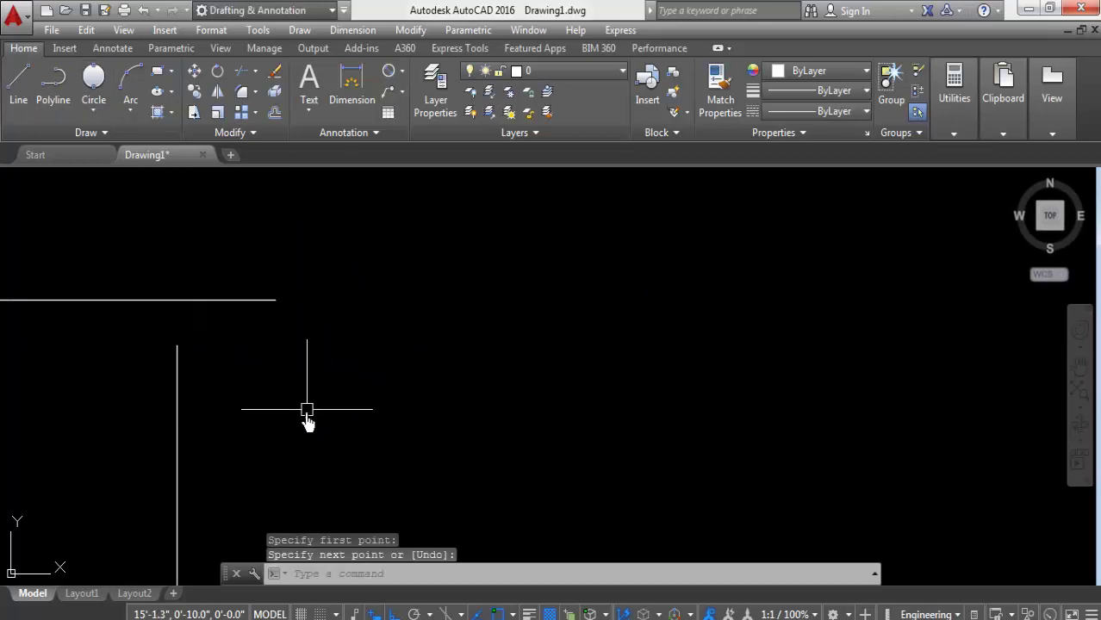
{"action": "middle_click_drag", "start_coordinate": [308, 421], "coordinate": [492, 301]}
{"action": "scroll", "coordinate": [283, 259], "scroll_direction": "down", "scroll_amount": 3}
{"action": "key", "text": "Return"}
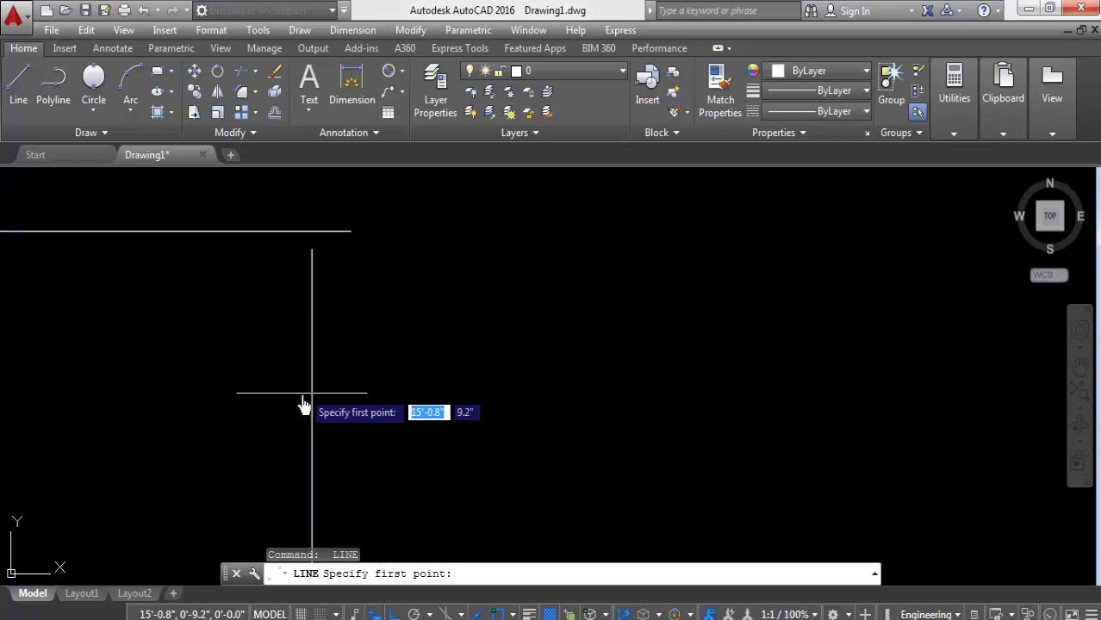
{"action": "scroll", "coordinate": [309, 442], "scroll_direction": "down", "scroll_amount": 2}
{"action": "middle_click_drag", "start_coordinate": [336, 418], "coordinate": [332, 356]}
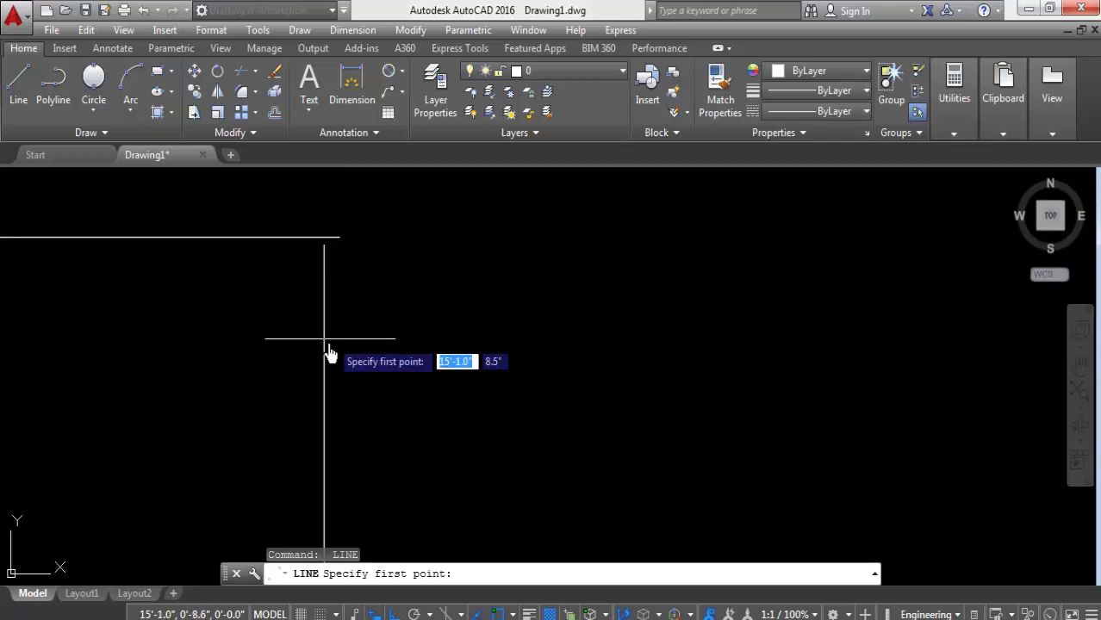
{"action": "scroll", "coordinate": [317, 362], "scroll_direction": "down", "scroll_amount": 2}
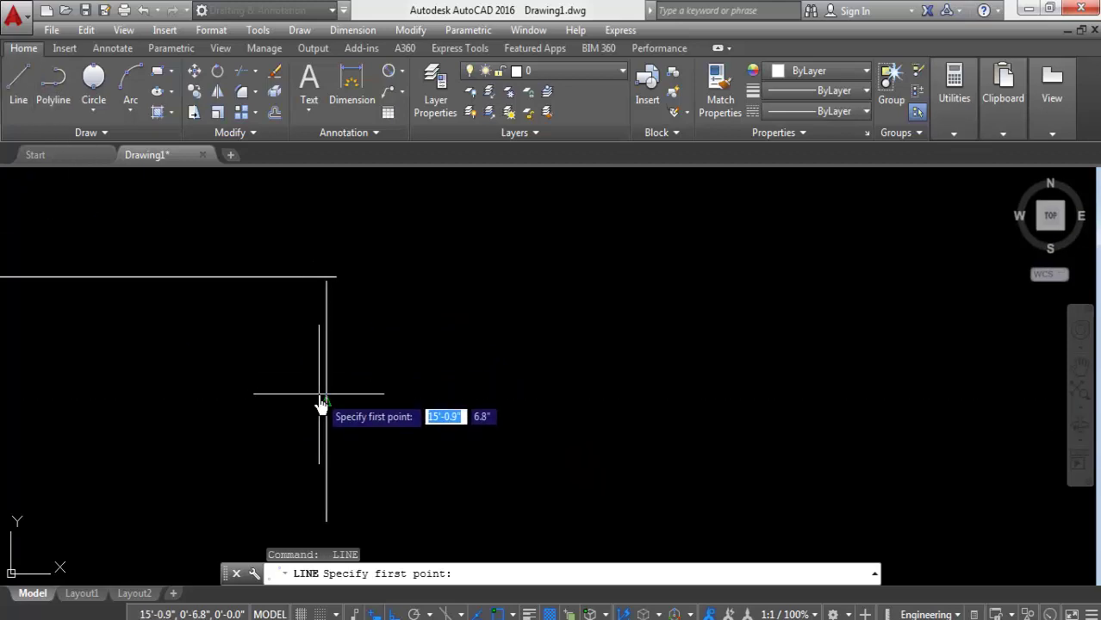
Draw a short horizontal line rightward from the vertical line's midpoint
{"action": "left_click", "coordinate": [326, 401]}
{"action": "left_click", "coordinate": [445, 401]}
{"action": "key", "text": "Return"}
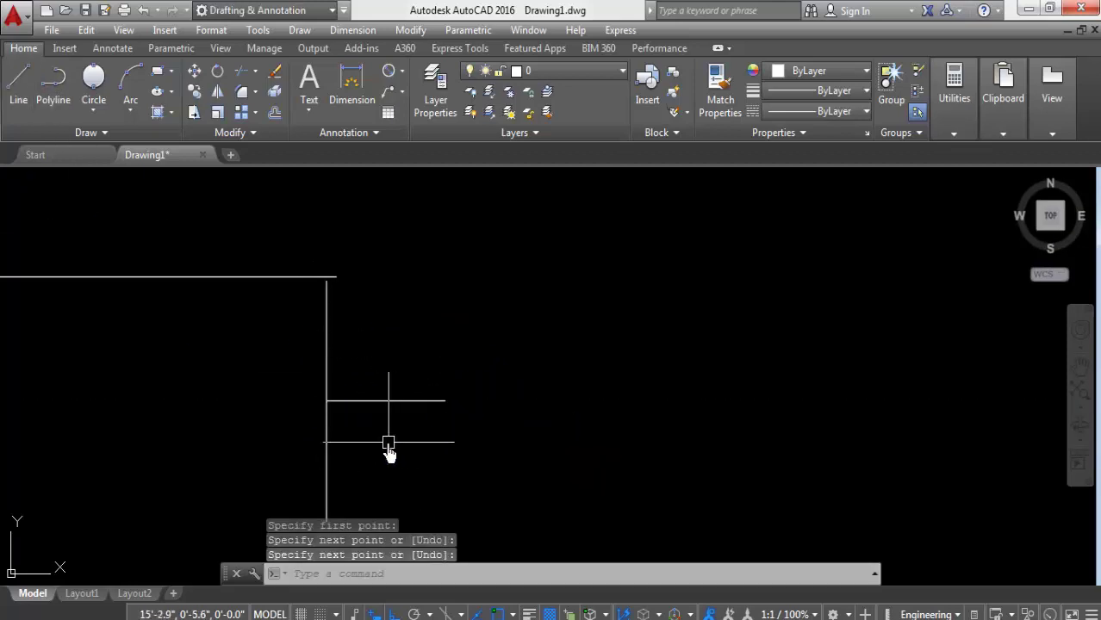
{"action": "middle_click_drag", "start_coordinate": [333, 422], "coordinate": [317, 412]}
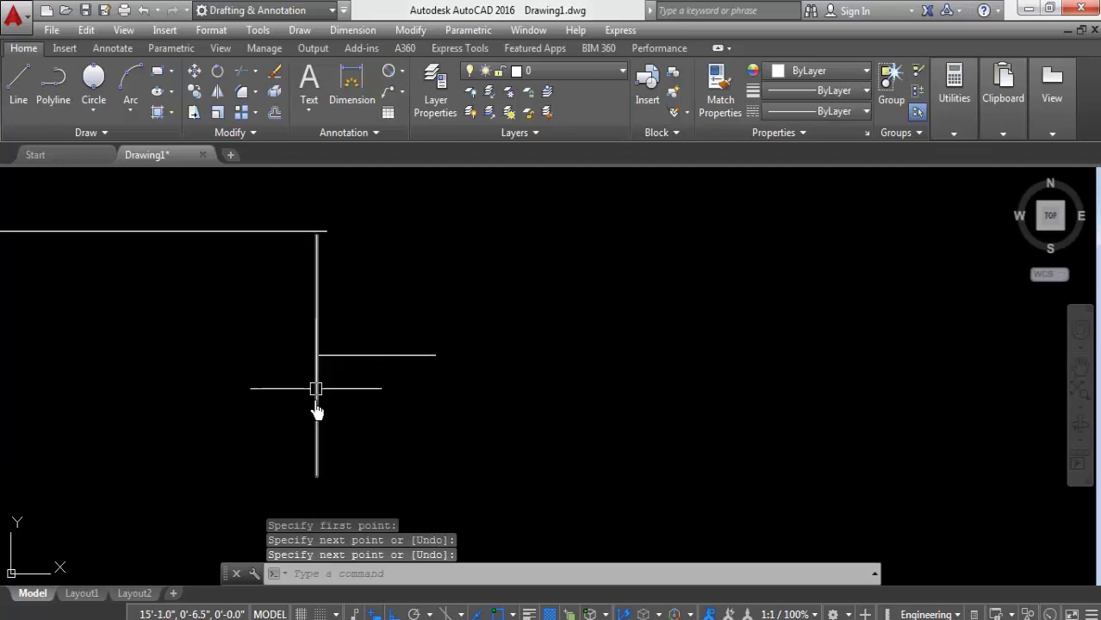
{"action": "left_click", "coordinate": [506, 615]}
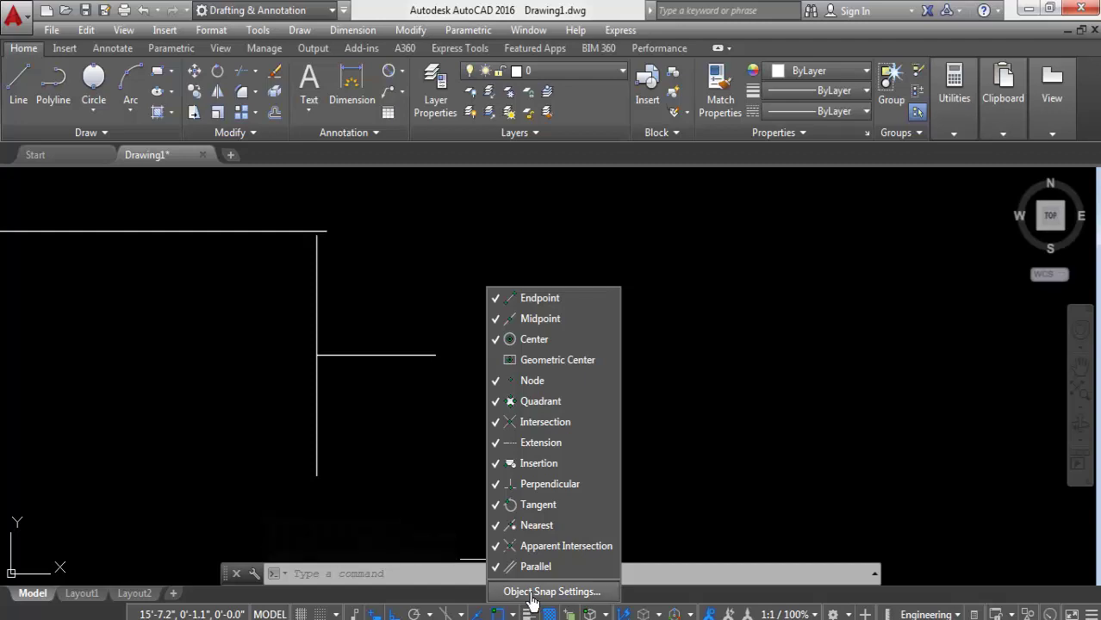
Switch off the Endpoint, Midpoint and Center object snaps, leaving the other modes on
{"action": "left_click", "coordinate": [532, 594]}
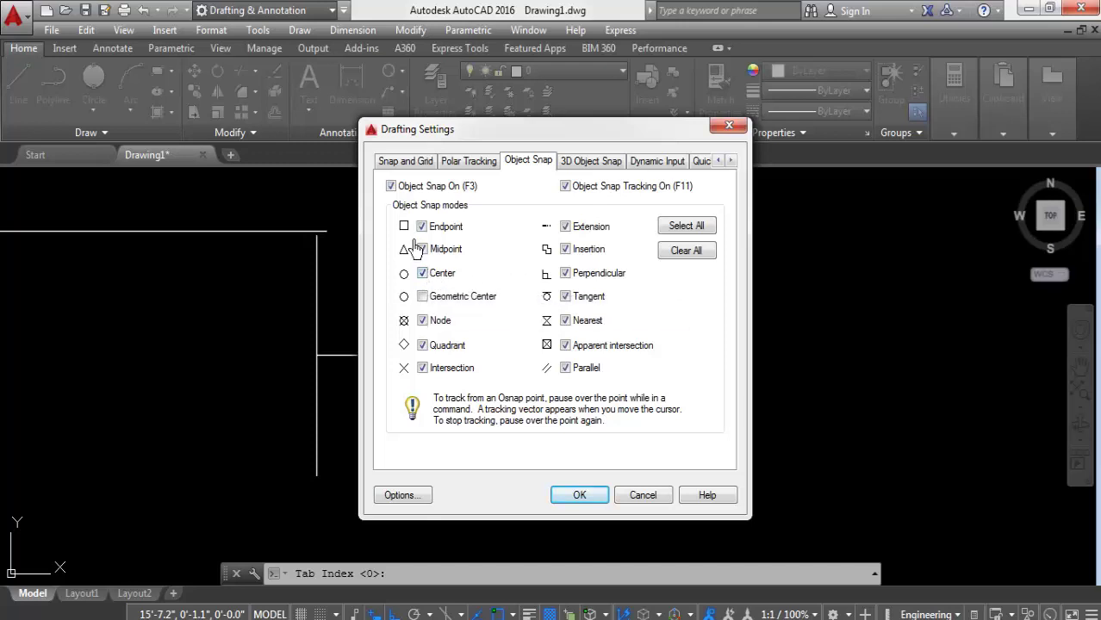
{"action": "left_click", "coordinate": [422, 249]}
{"action": "left_click", "coordinate": [728, 131]}
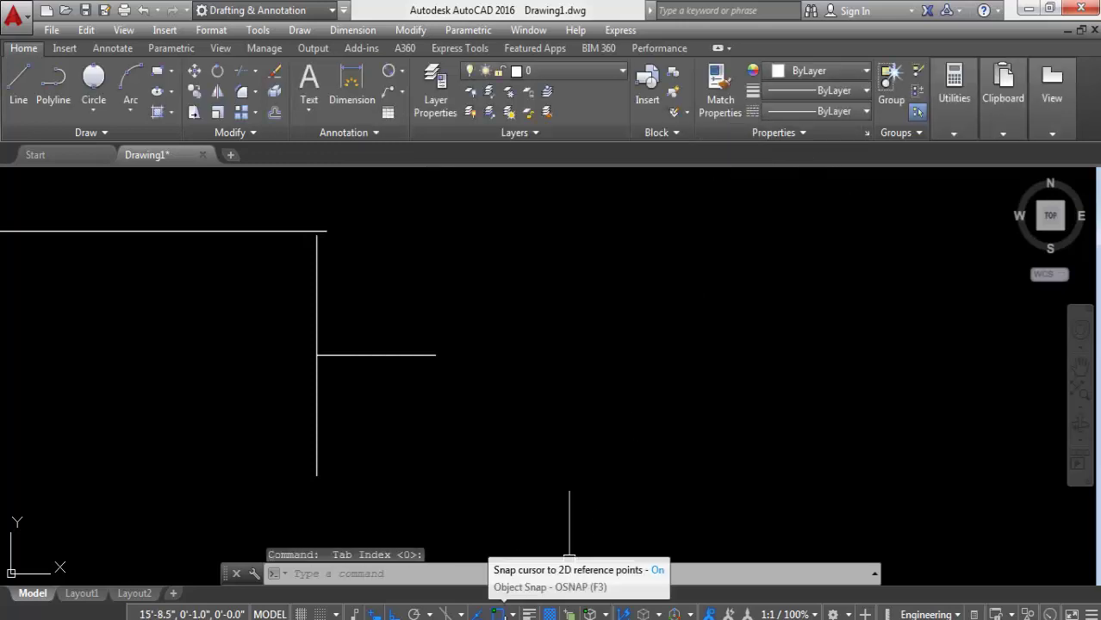
{"action": "right_click", "coordinate": [498, 614]}
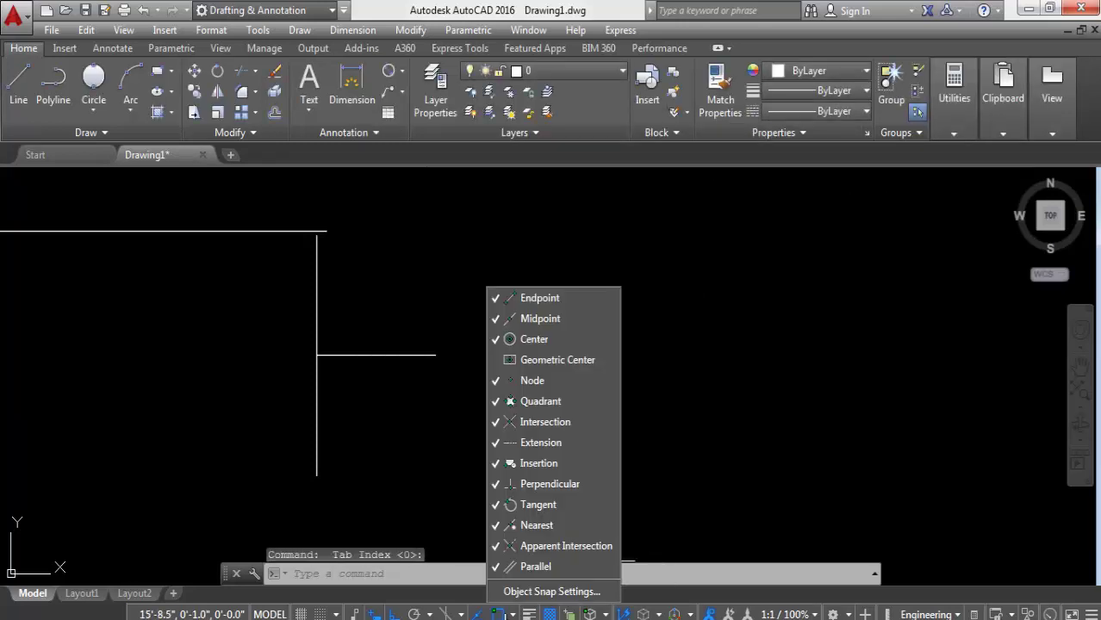
{"action": "left_click", "coordinate": [543, 592]}
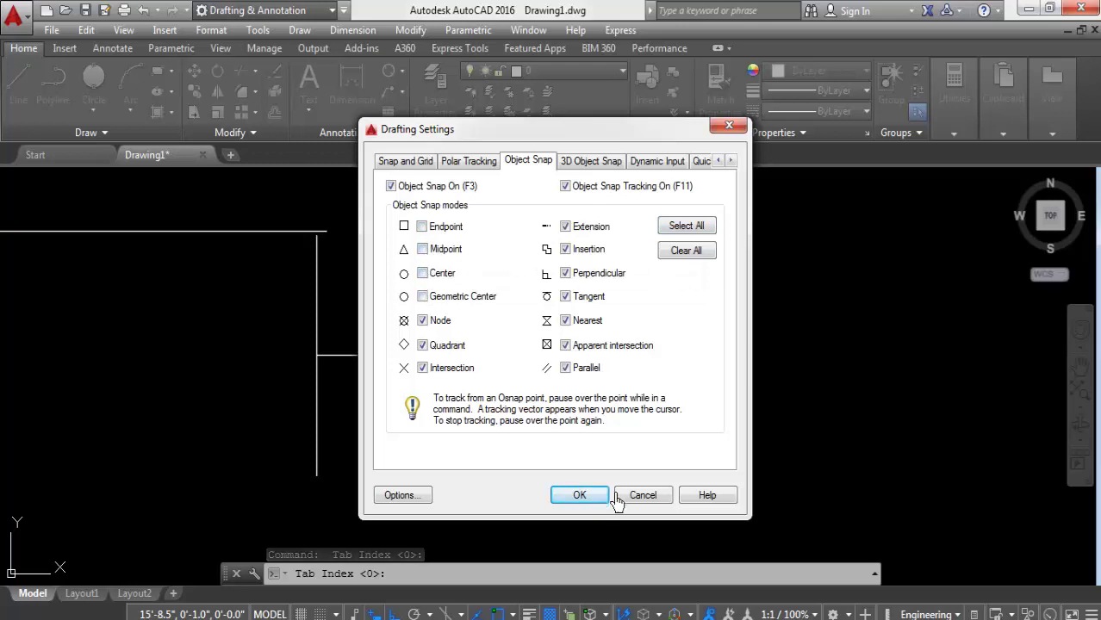
{"action": "left_click", "coordinate": [578, 497]}
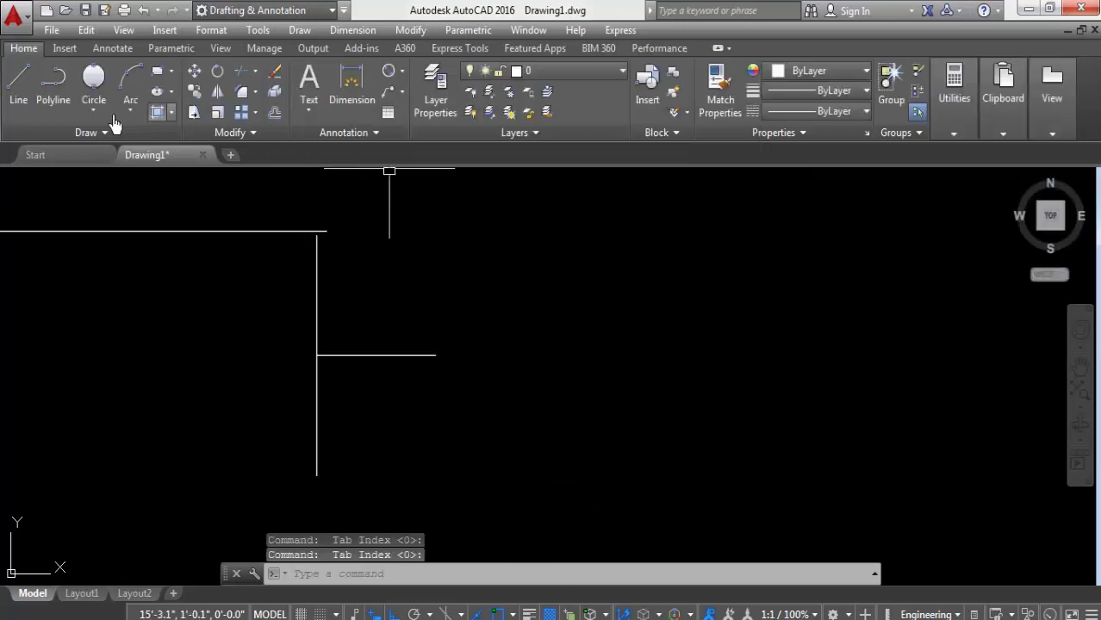
Draw two line segments, down then right, from the end of the short branch line
{"action": "left_click", "coordinate": [18, 84]}
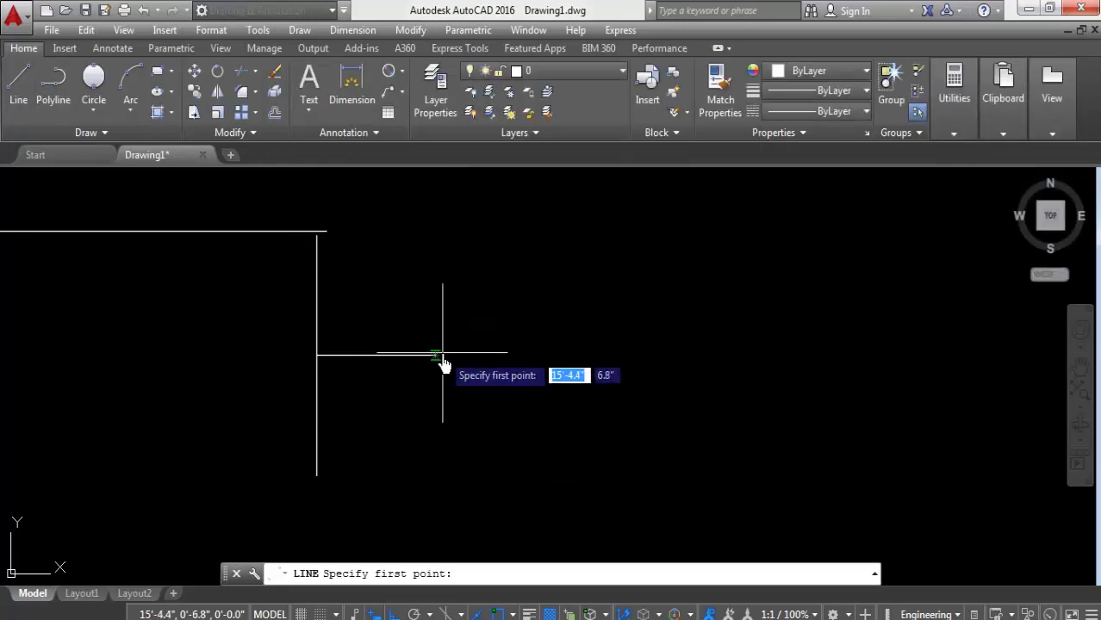
{"action": "left_click", "coordinate": [436, 355]}
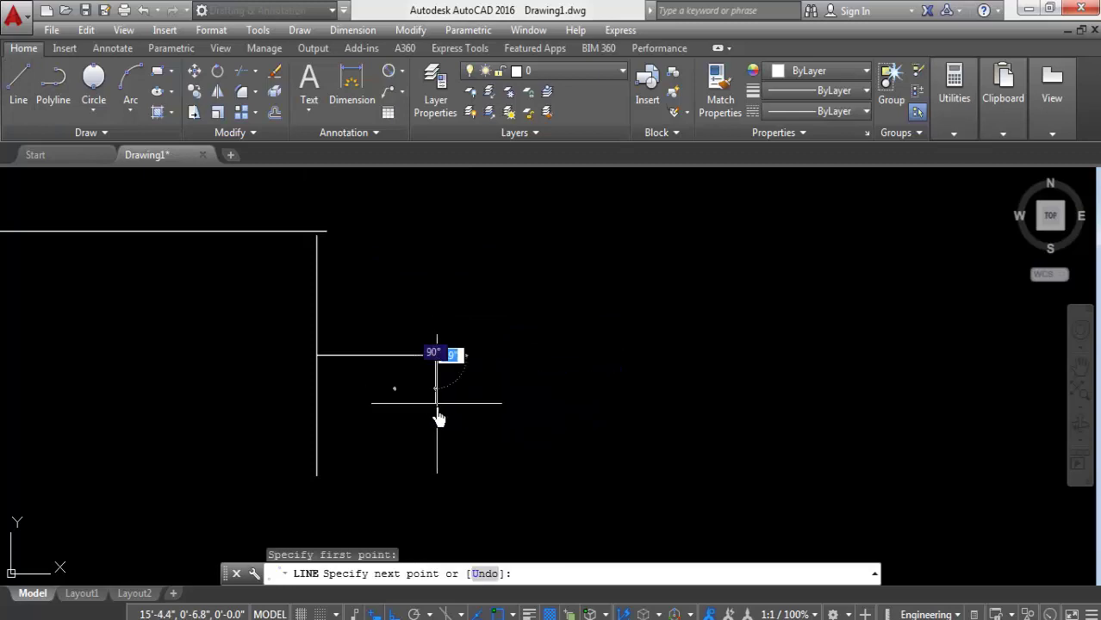
{"action": "left_click", "coordinate": [435, 417]}
{"action": "left_click", "coordinate": [480, 416]}
{"action": "key", "text": "Return"}
Zoom back to the drawn lines and reopen the object snap modes list
{"action": "mouse_move", "coordinate": [442, 371]}
{"action": "middle_mouse_down"}
{"action": "mouse_move", "coordinate": [437, 309]}
{"action": "mouse_move", "coordinate": [356, 430]}
{"action": "mouse_move", "coordinate": [402, 436]}
{"action": "mouse_move", "coordinate": [582, 305]}
{"action": "middle_mouse_up"}
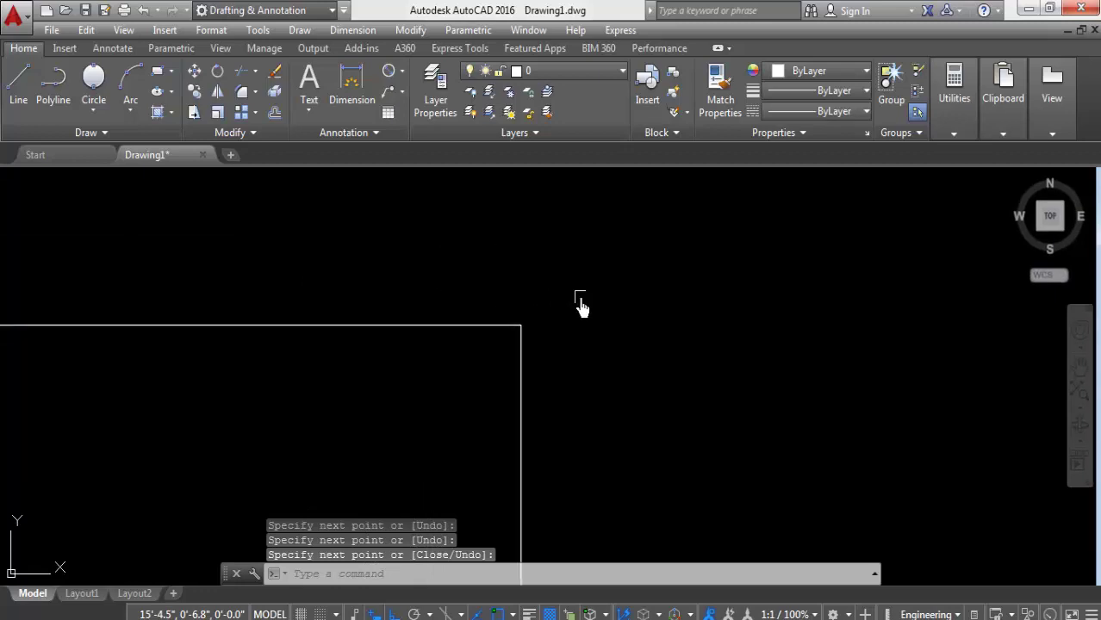
{"action": "double_click", "coordinate": [23, 95]}
{"action": "scroll", "coordinate": [430, 245], "scroll_direction": "up", "scroll_amount": 3}
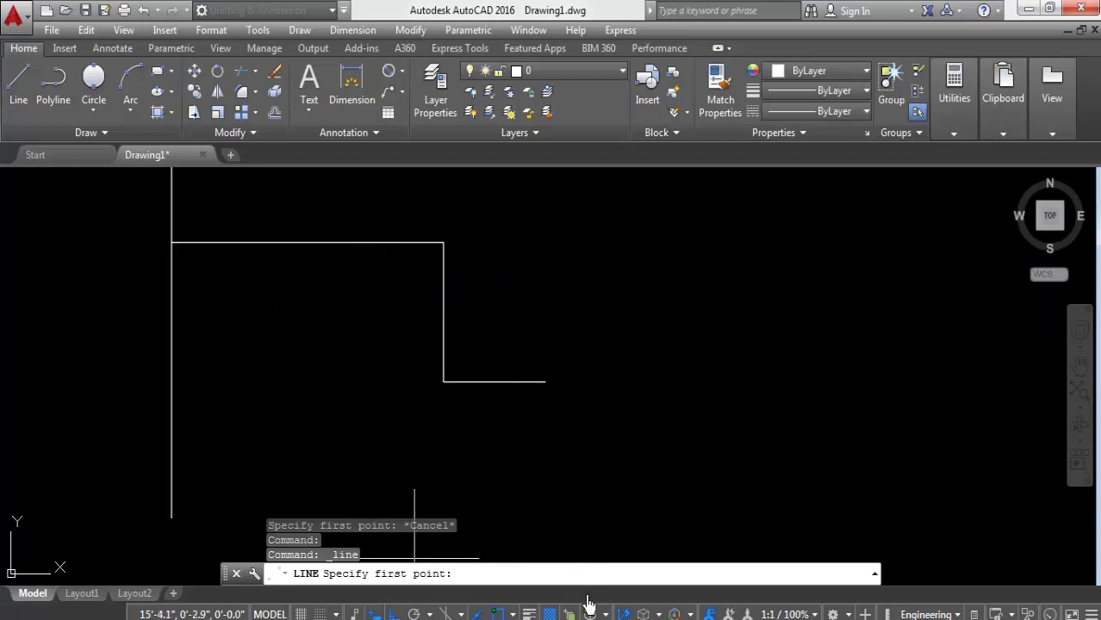
{"action": "left_click", "coordinate": [507, 614]}
Turn all object snap modes back on with Select All in Drafting Settings
{"action": "left_click", "coordinate": [551, 592]}
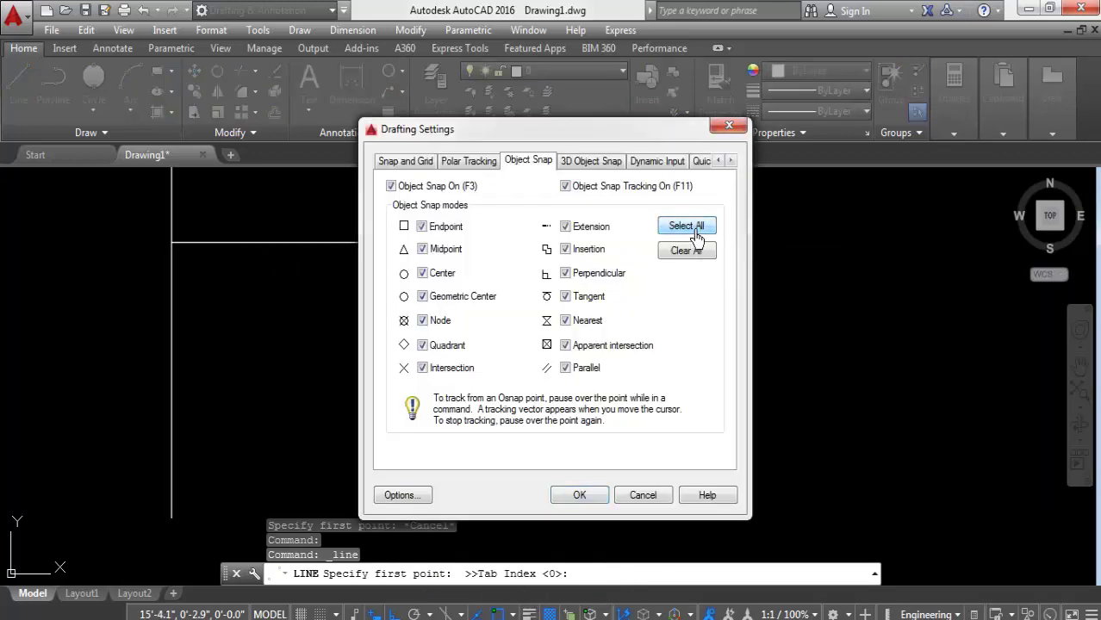
{"action": "left_click", "coordinate": [577, 498]}
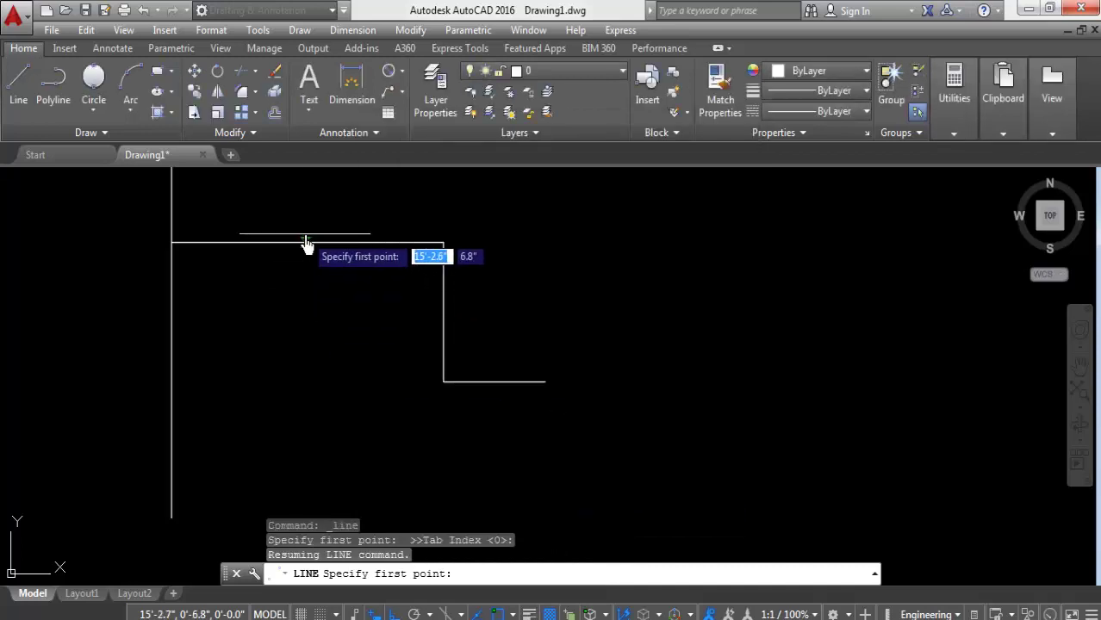
{"action": "scroll", "coordinate": [284, 349], "scroll_direction": "down", "scroll_amount": 4}
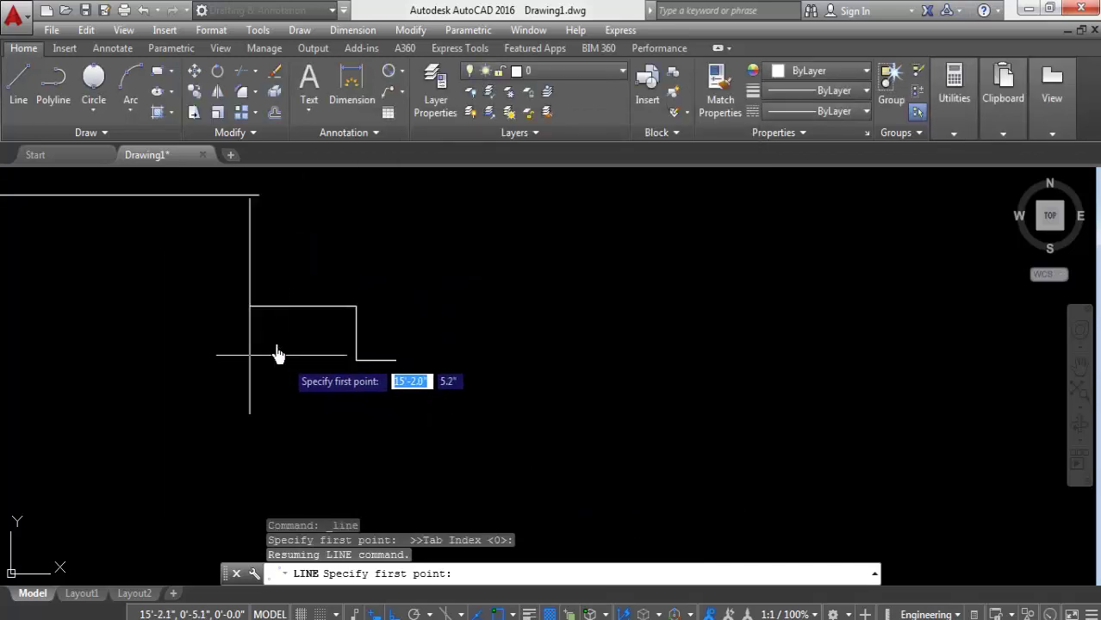
{"action": "scroll", "coordinate": [258, 250], "scroll_direction": "down", "scroll_amount": 3}
Crossing-select and delete the vertical line, its branch and the step lines
{"action": "key", "text": "Escape"}
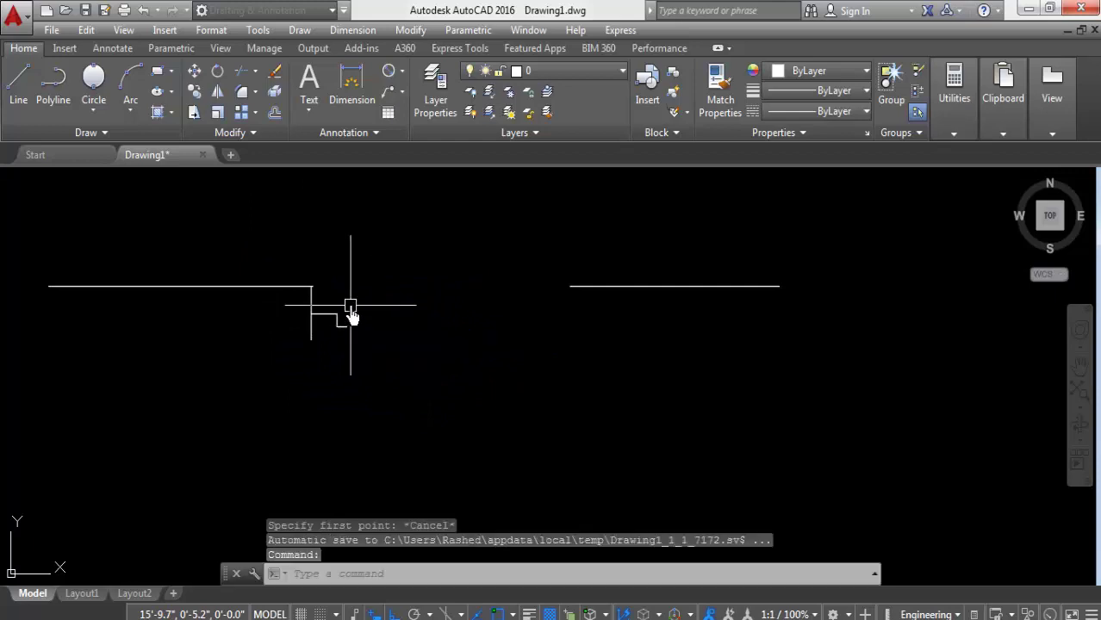
{"action": "left_click", "coordinate": [383, 316]}
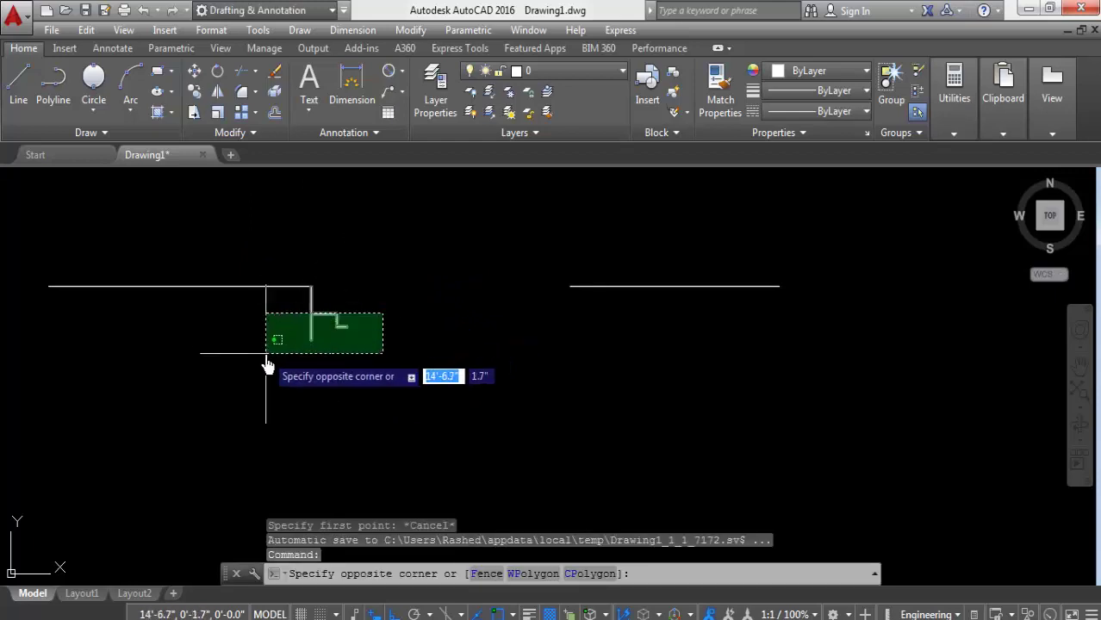
{"action": "left_click", "coordinate": [266, 355]}
{"action": "key", "text": "Delete"}
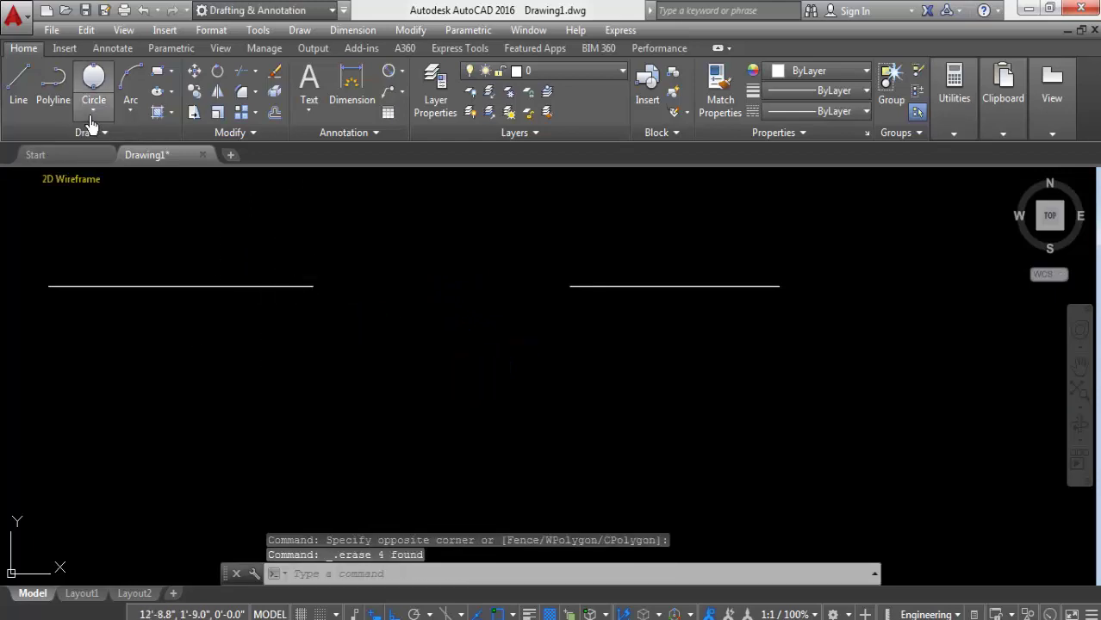
Draw a 2-Point circle spanning the gap between the two horizontal line endpoints
{"action": "left_click", "coordinate": [93, 112]}
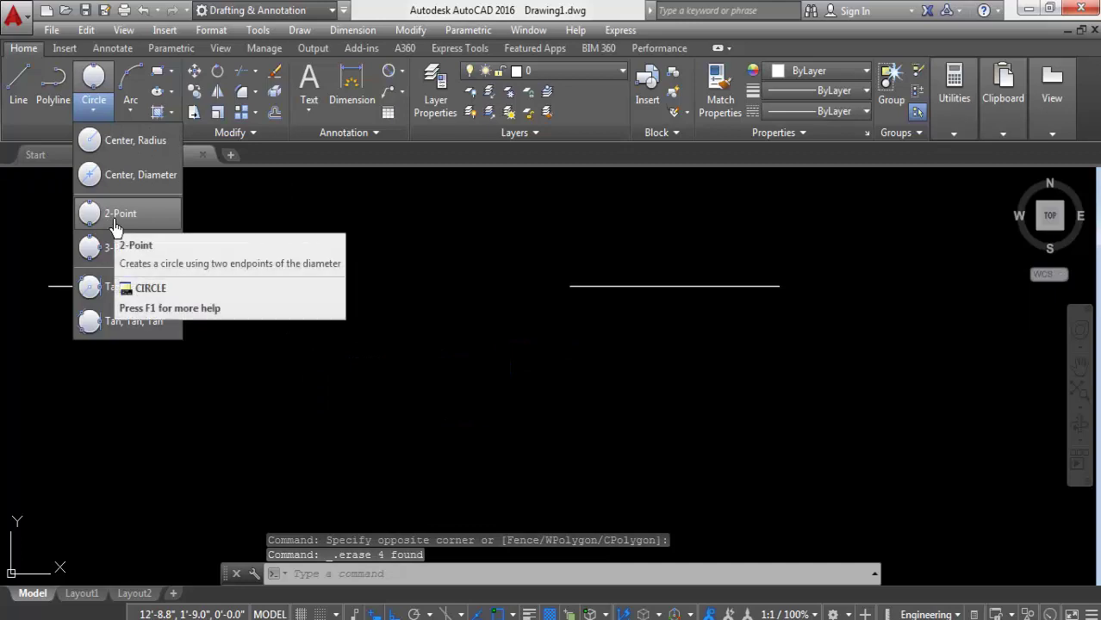
{"action": "left_click", "coordinate": [115, 220]}
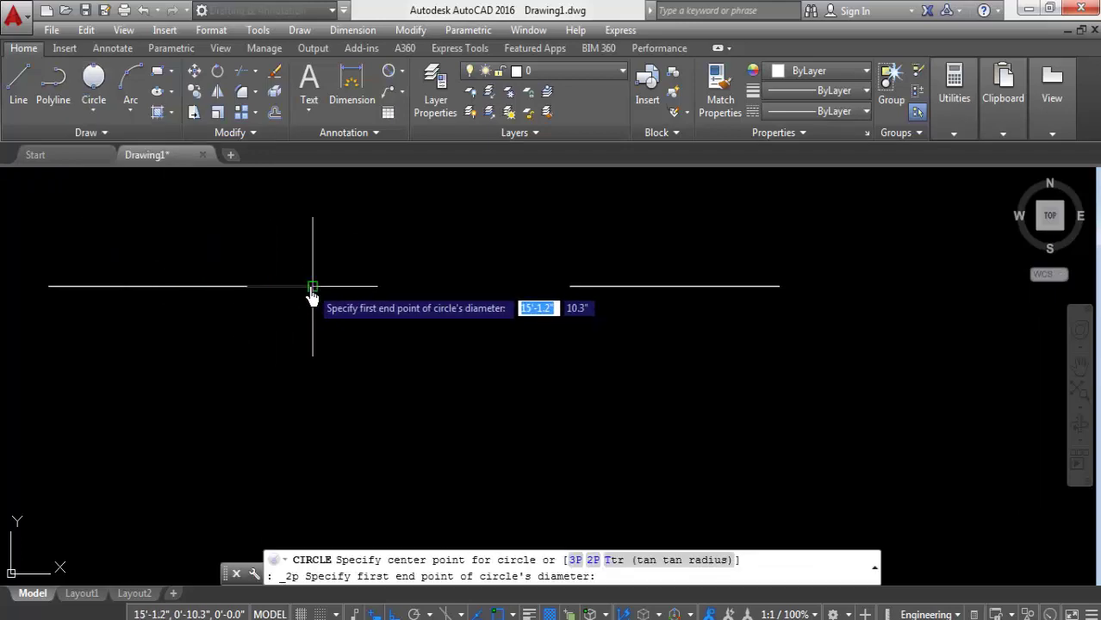
{"action": "left_click", "coordinate": [313, 287]}
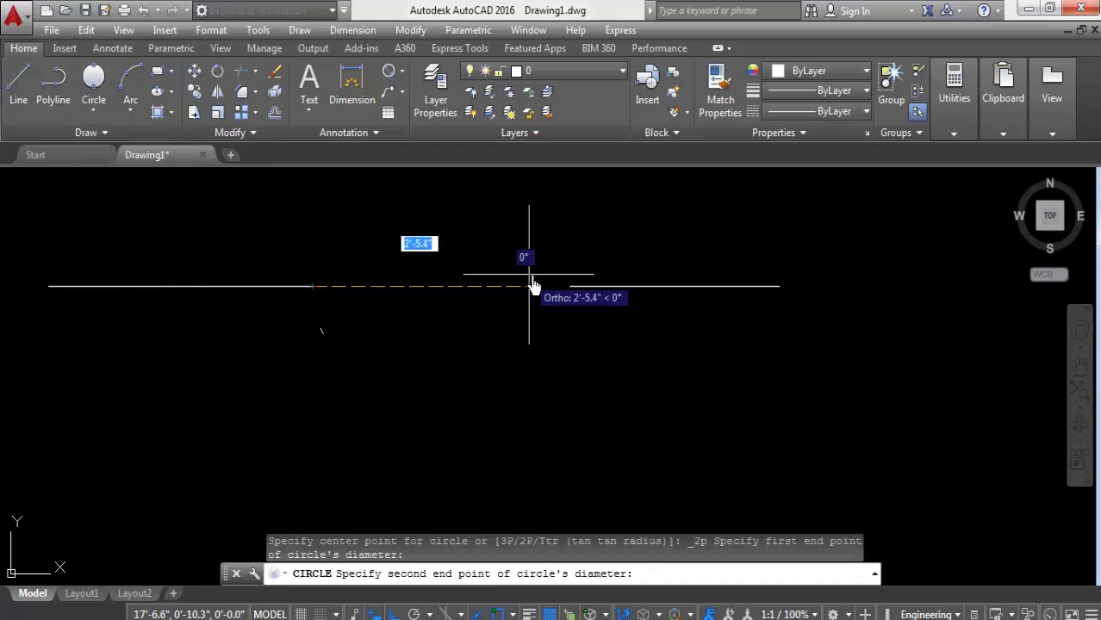
{"action": "left_click", "coordinate": [570, 287]}
{"action": "scroll", "coordinate": [573, 290], "scroll_direction": "up", "scroll_amount": 3}
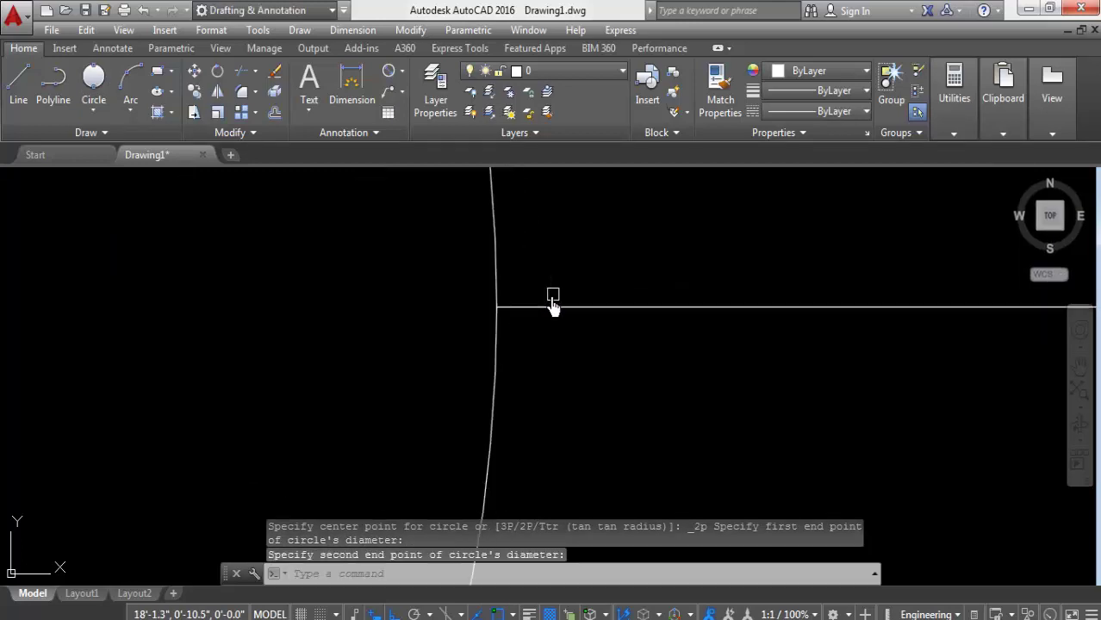
{"action": "scroll", "coordinate": [485, 295], "scroll_direction": "up", "scroll_amount": 1}
{"action": "scroll", "coordinate": [457, 312], "scroll_direction": "up", "scroll_amount": 2}
{"action": "scroll", "coordinate": [590, 306], "scroll_direction": "down", "scroll_amount": 2}
{"action": "scroll", "coordinate": [623, 317], "scroll_direction": "down", "scroll_amount": 3}
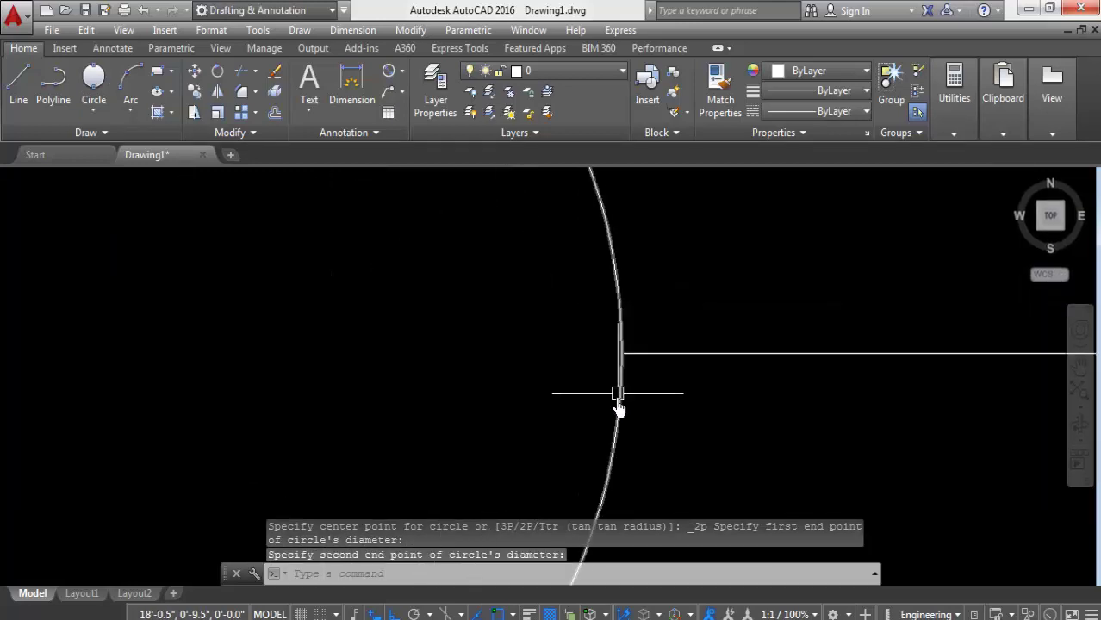
{"action": "scroll", "coordinate": [617, 405], "scroll_direction": "down", "scroll_amount": 5}
{"action": "scroll", "coordinate": [523, 369], "scroll_direction": "down", "scroll_amount": 1}
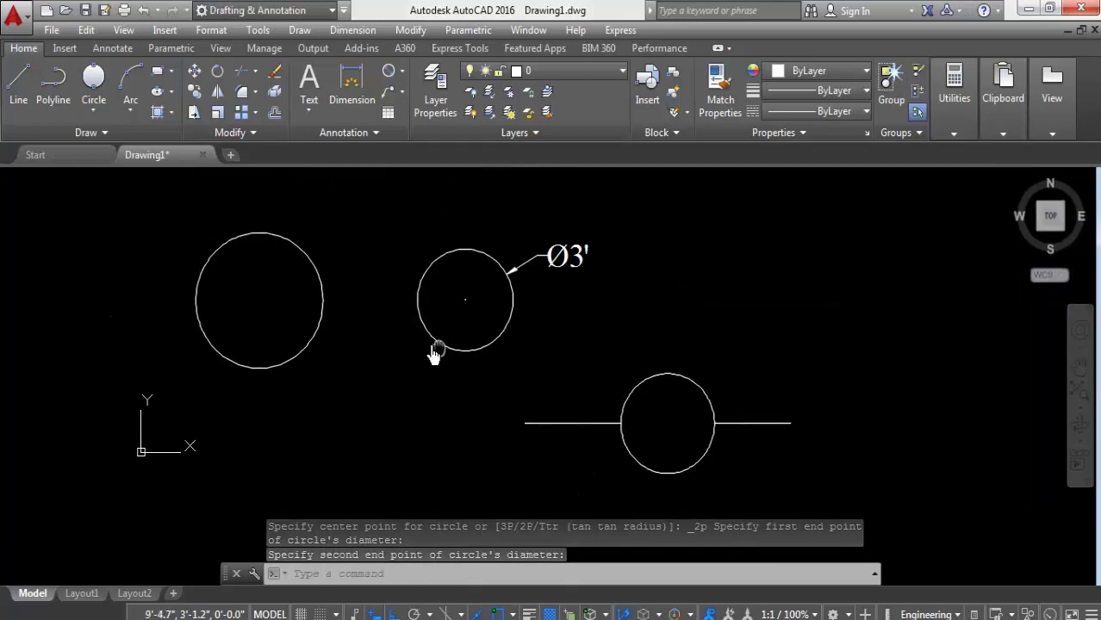
Draw a 2-Point circle fitting between the left circle and the Ø3' circle
{"action": "left_click", "coordinate": [94, 110]}
{"action": "left_click", "coordinate": [111, 225]}
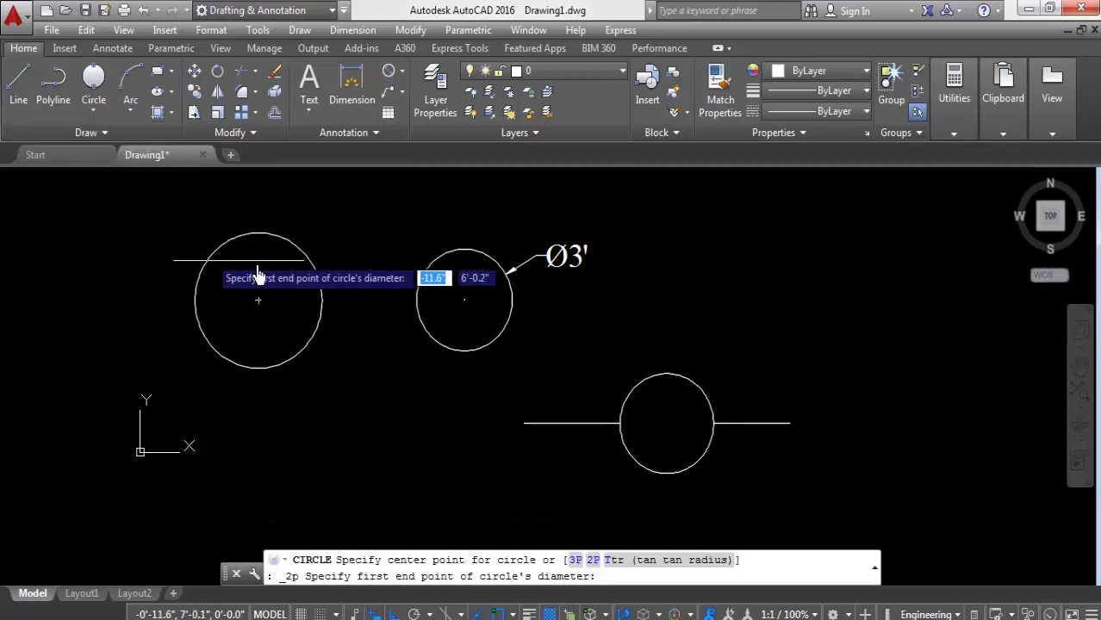
{"action": "left_click", "coordinate": [323, 301]}
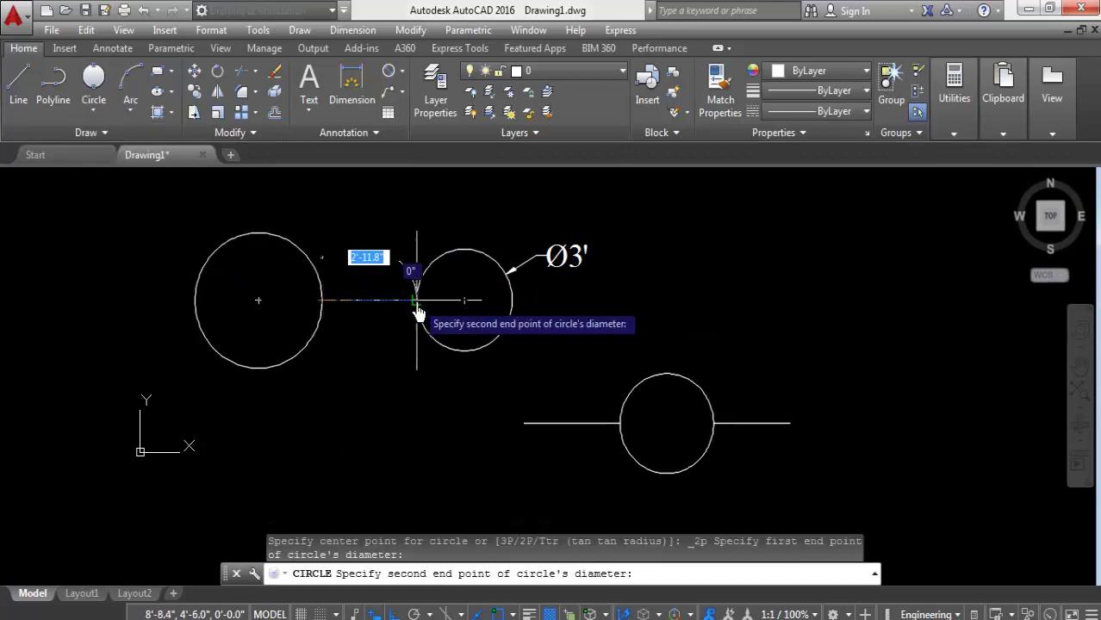
{"action": "scroll", "coordinate": [448, 310], "scroll_direction": "up", "scroll_amount": 2}
{"action": "scroll", "coordinate": [274, 284], "scroll_direction": "up", "scroll_amount": 4}
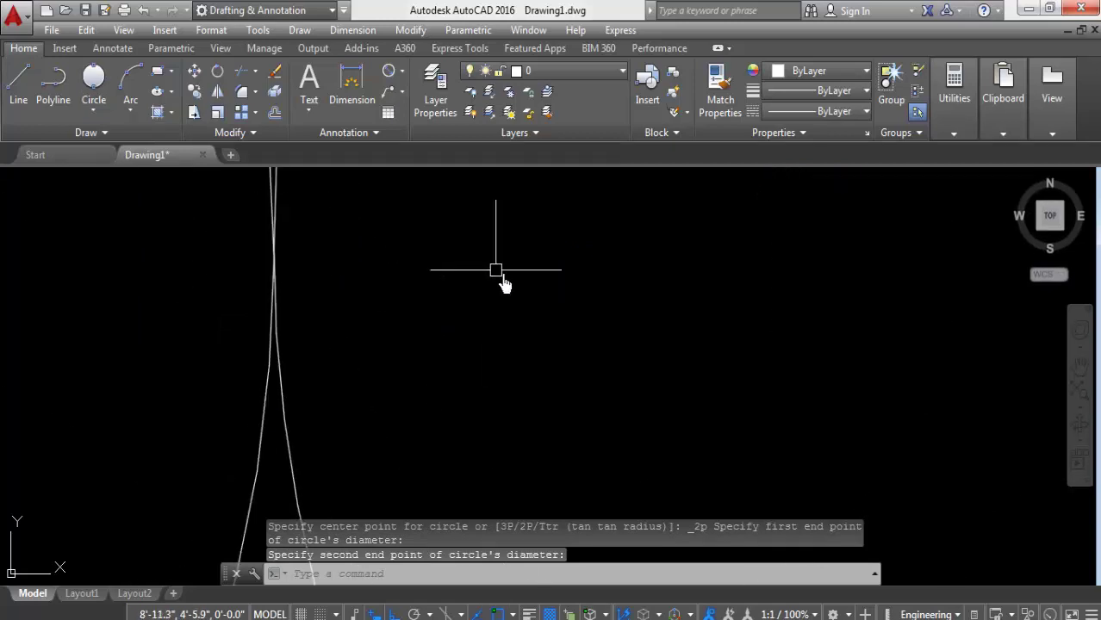
{"action": "scroll", "coordinate": [504, 345], "scroll_direction": "down", "scroll_amount": 5}
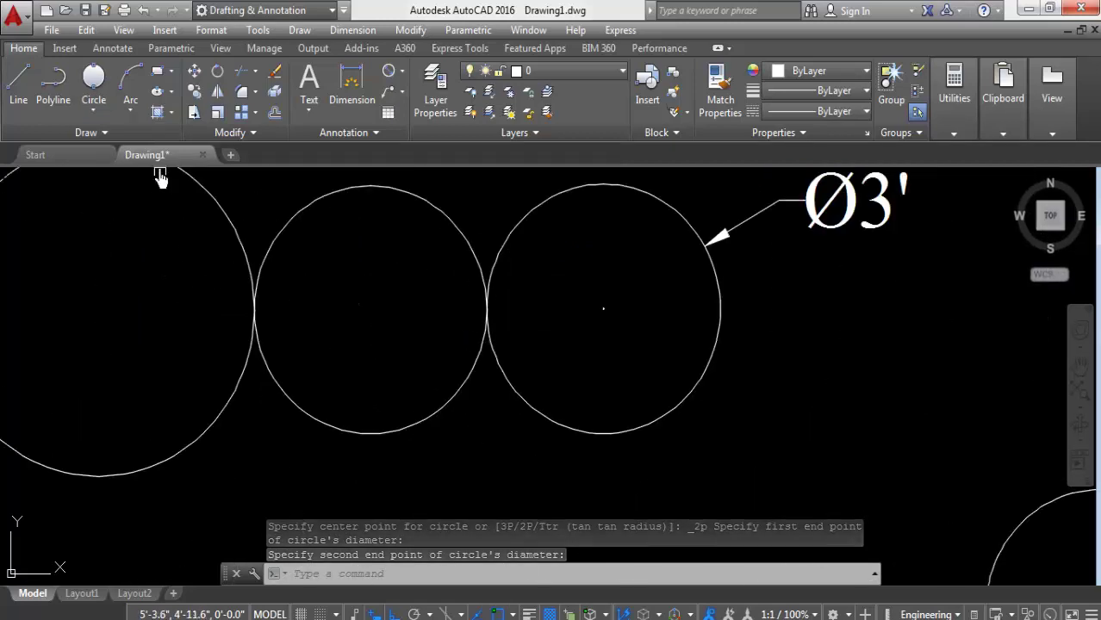
{"action": "left_click", "coordinate": [130, 110]}
{"action": "left_click", "coordinate": [93, 109]}
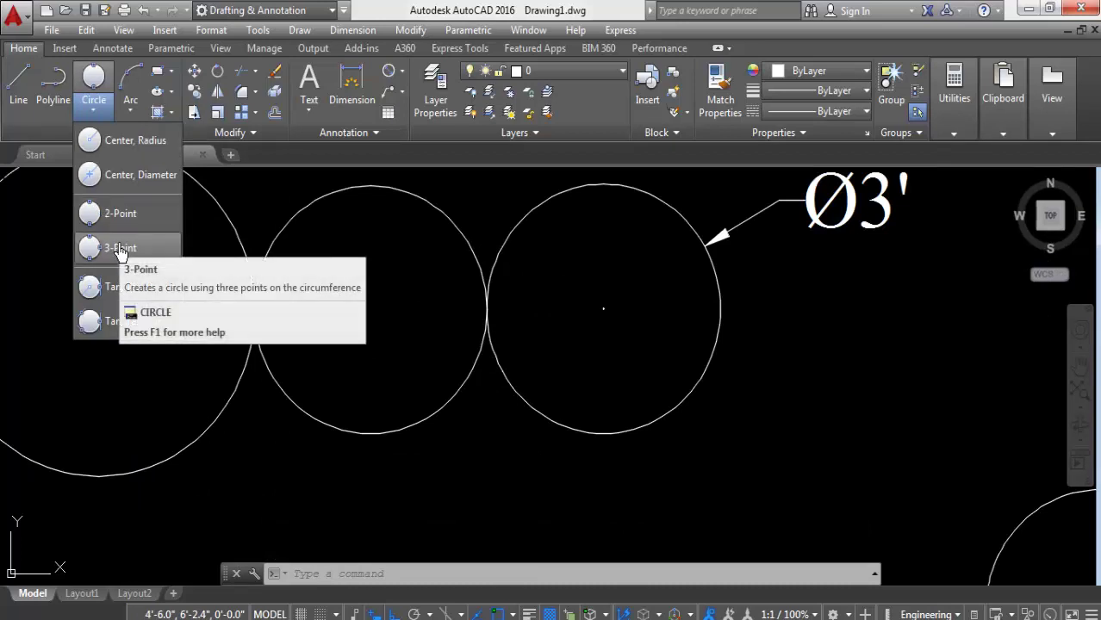
{"action": "scroll", "coordinate": [215, 426], "scroll_direction": "down", "scroll_amount": 4}
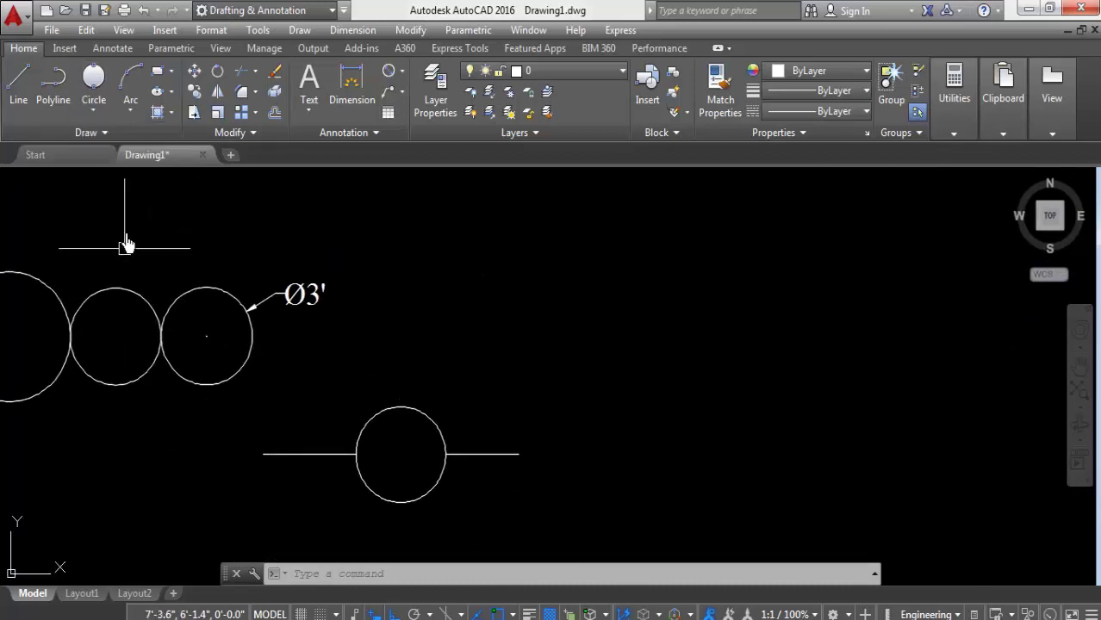
{"action": "left_click", "coordinate": [24, 82]}
Draw three separate vertical lines of different heights right of the circles
{"action": "left_click", "coordinate": [541, 317]}
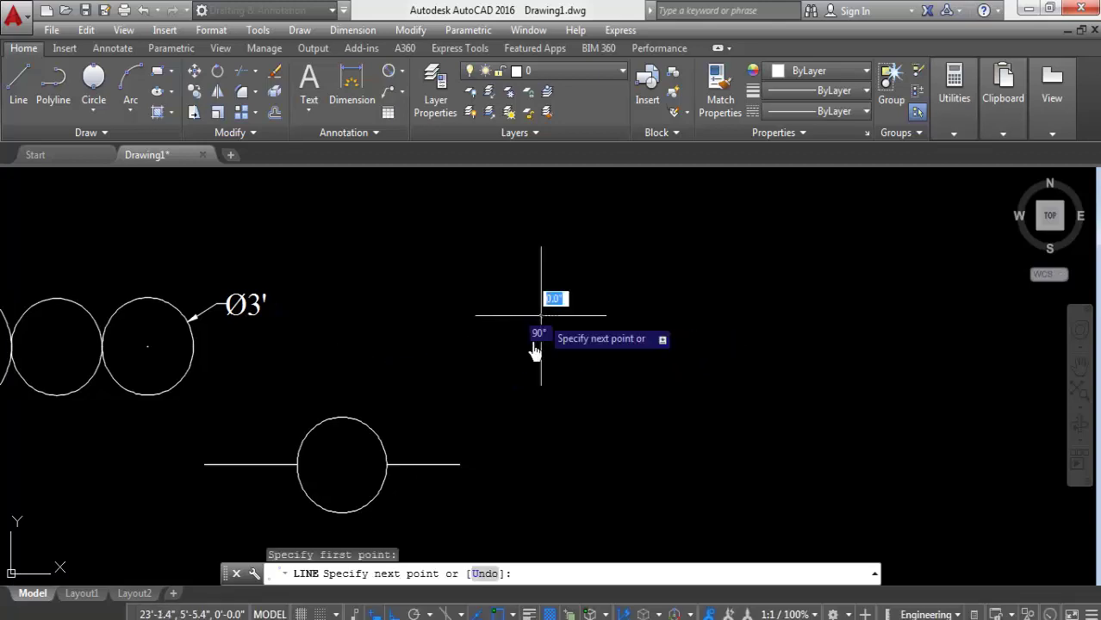
{"action": "left_click", "coordinate": [534, 422]}
{"action": "key", "text": "Return"}
{"action": "key", "text": "Return"}
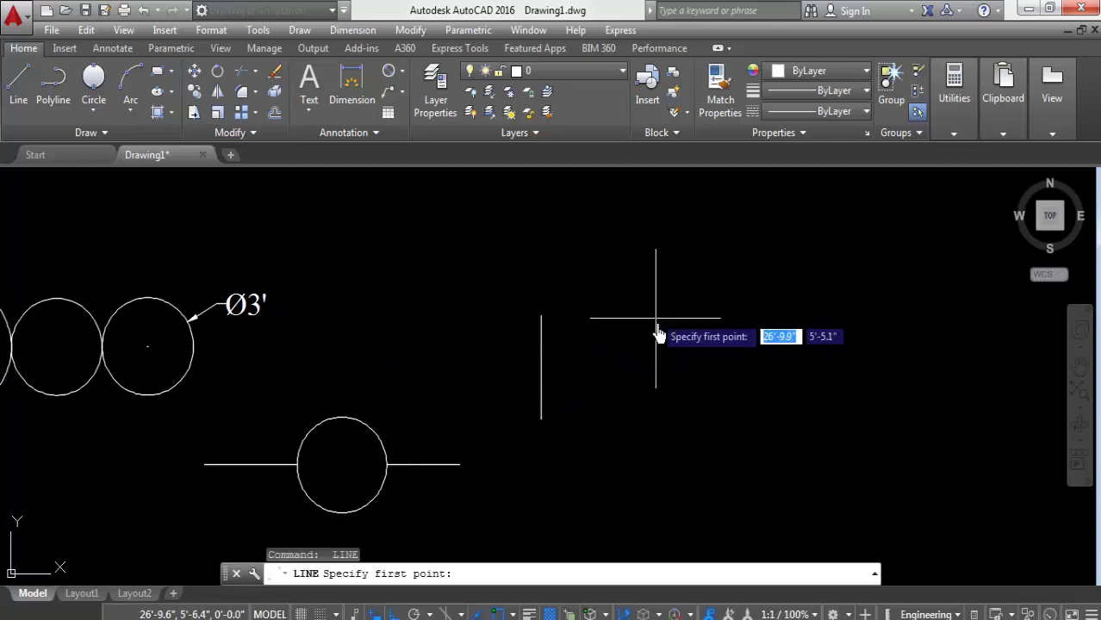
{"action": "left_click", "coordinate": [661, 328]}
{"action": "left_click", "coordinate": [692, 442]}
{"action": "key", "text": "Return"}
{"action": "key", "text": "Return"}
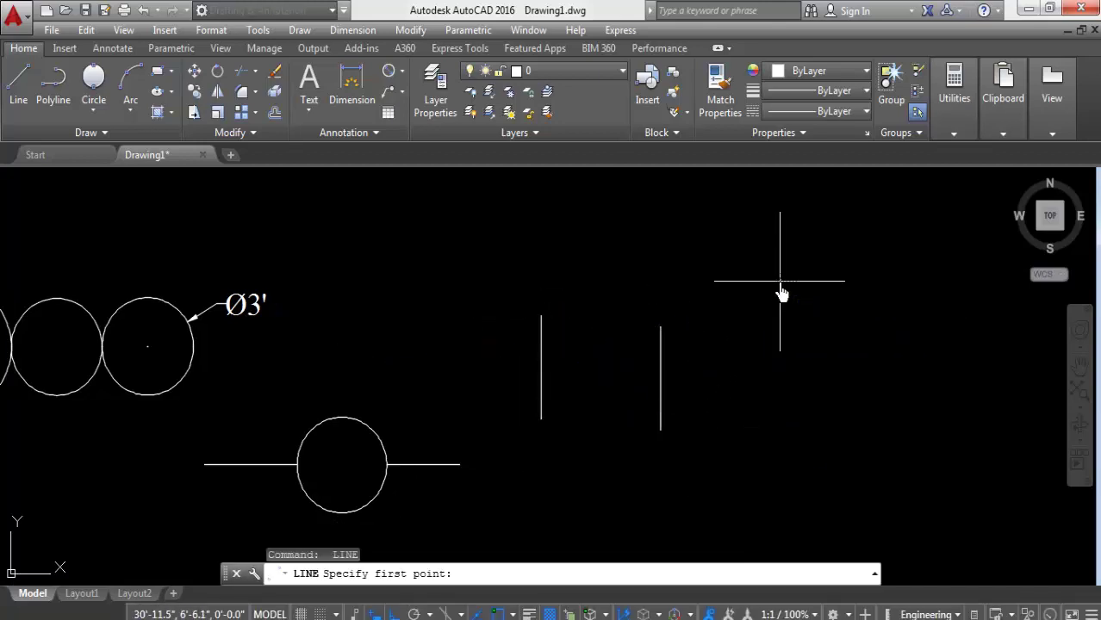
{"action": "left_click", "coordinate": [780, 281]}
{"action": "left_click", "coordinate": [779, 405]}
{"action": "key", "text": "Return"}
{"action": "middle_click_drag", "start_coordinate": [523, 365], "coordinate": [448, 416]}
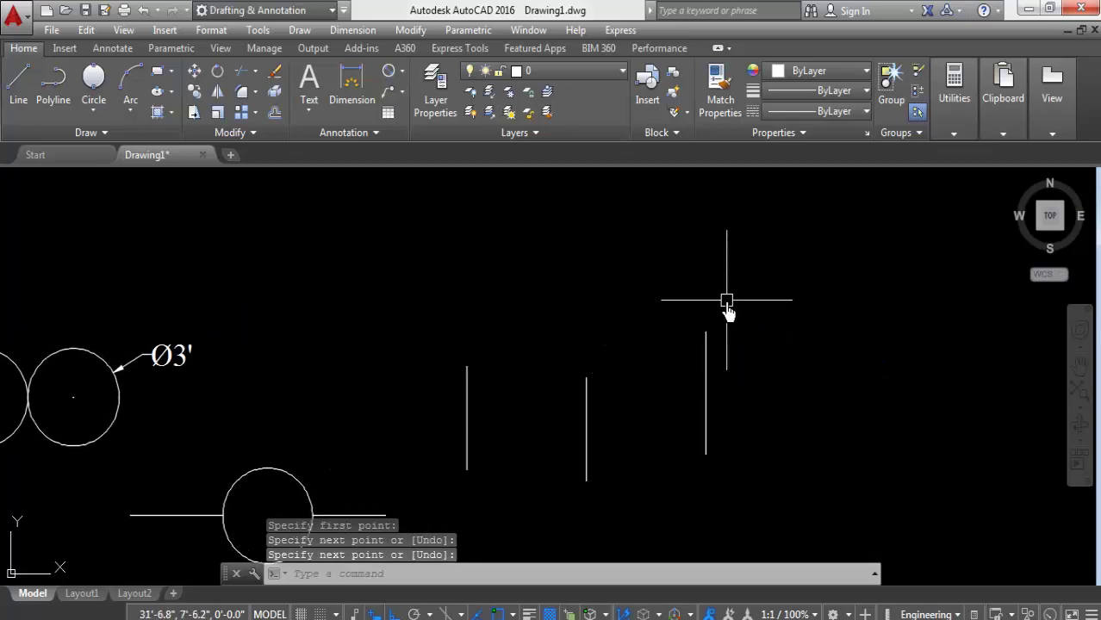
Draw a trial Center-Radius circle above the lines, then select and delete it
{"action": "left_click", "coordinate": [94, 114]}
{"action": "left_click", "coordinate": [118, 140]}
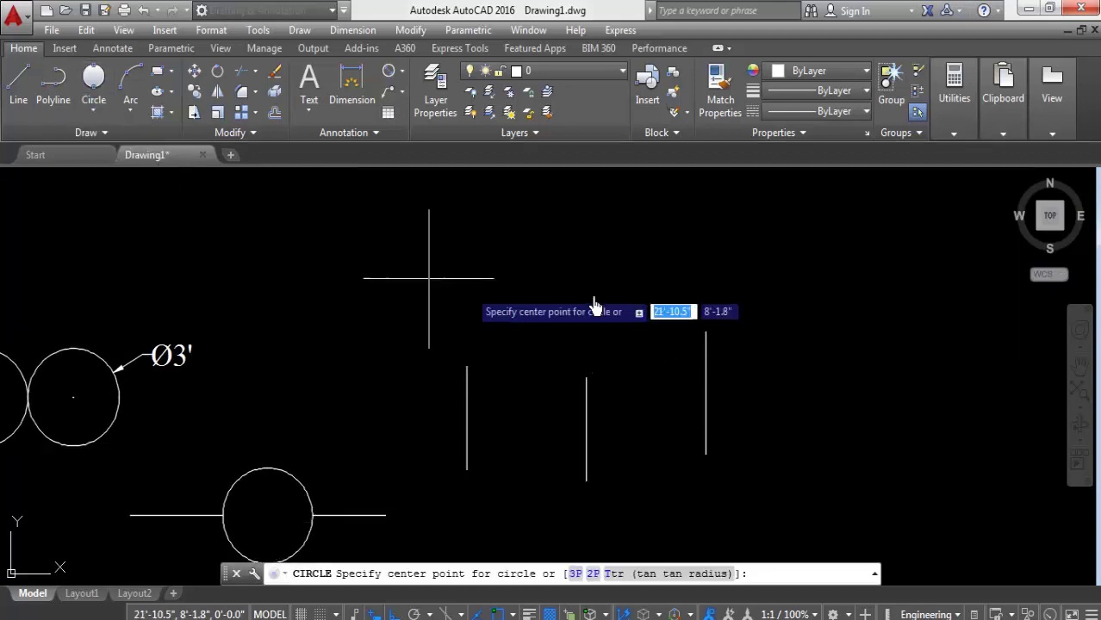
{"action": "left_click", "coordinate": [544, 231]}
{"action": "left_click", "coordinate": [586, 377]}
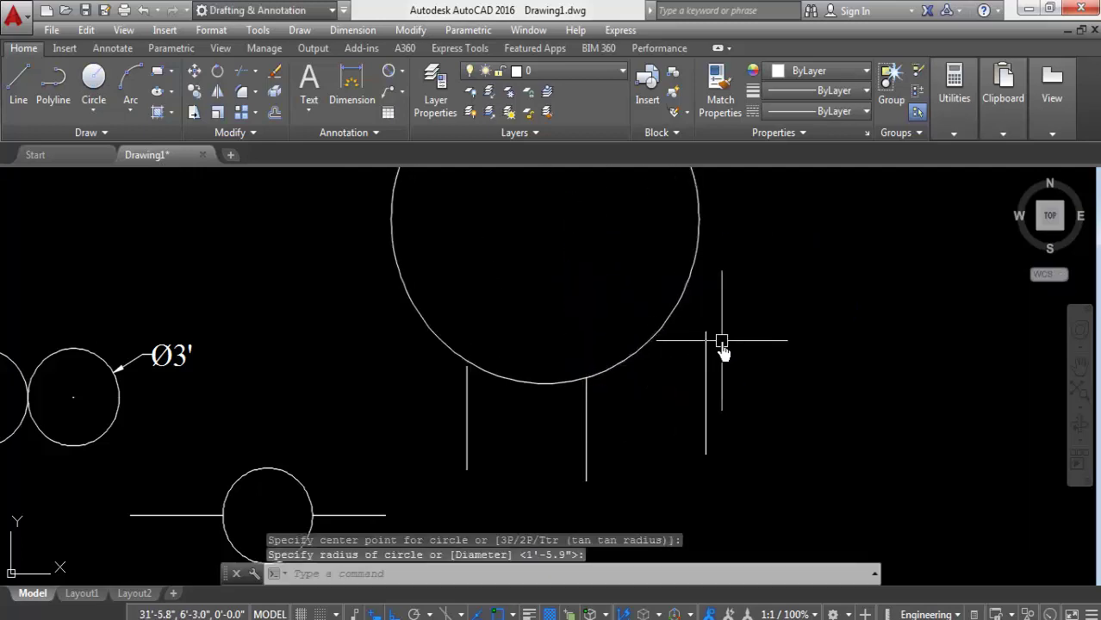
{"action": "left_click", "coordinate": [729, 257]}
{"action": "left_click", "coordinate": [767, 265]}
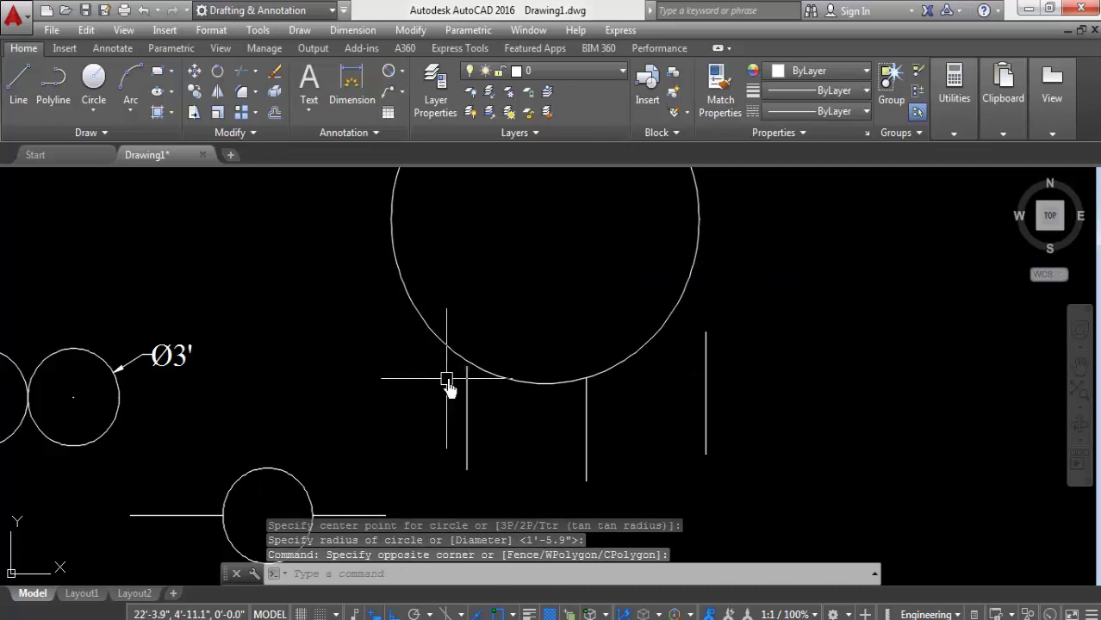
{"action": "scroll", "coordinate": [448, 379], "scroll_direction": "up", "scroll_amount": 2}
{"action": "left_click", "coordinate": [564, 325]}
{"action": "left_click", "coordinate": [545, 414]}
{"action": "key", "text": "Delete"}
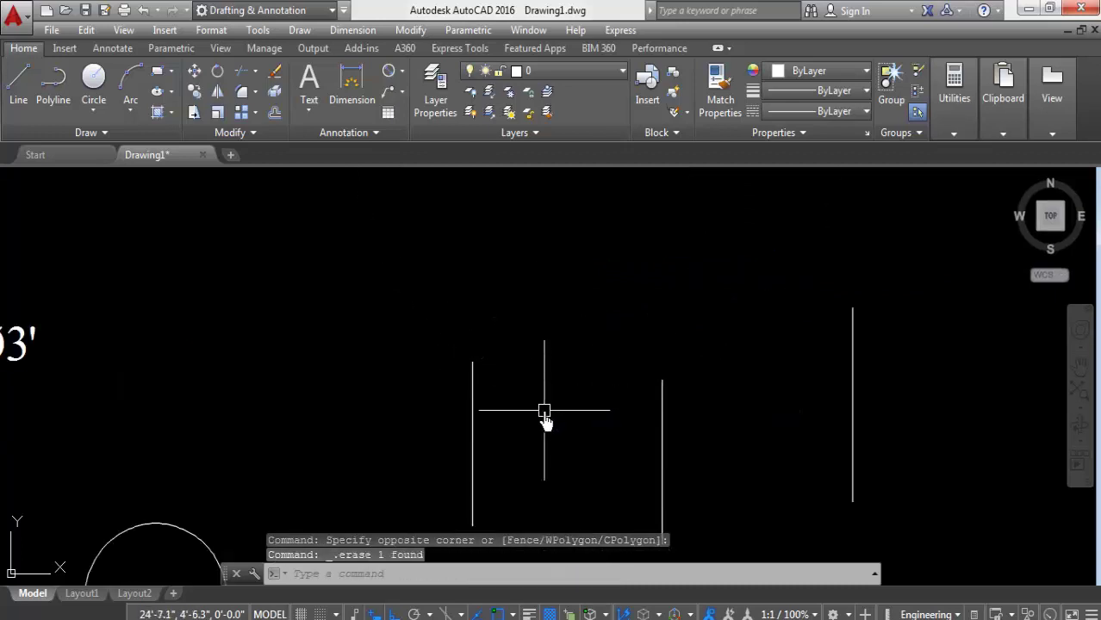
{"action": "left_click", "coordinate": [94, 112]}
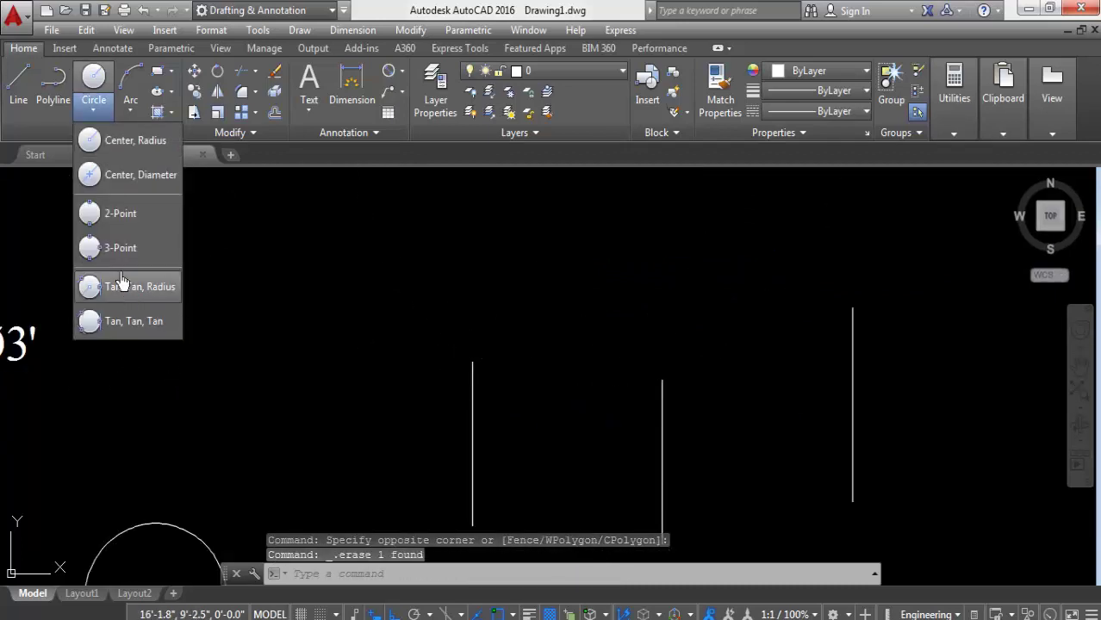
Draw a 3-Point circle through the tops of the three vertical lines, with ortho off
{"action": "left_click", "coordinate": [94, 250]}
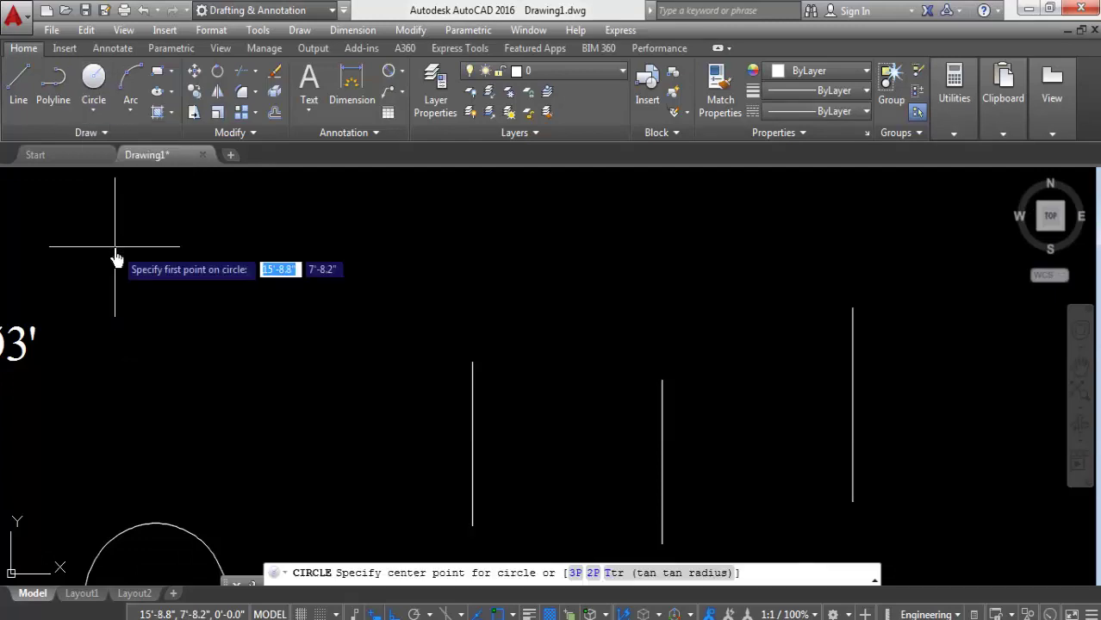
{"action": "left_click", "coordinate": [473, 364]}
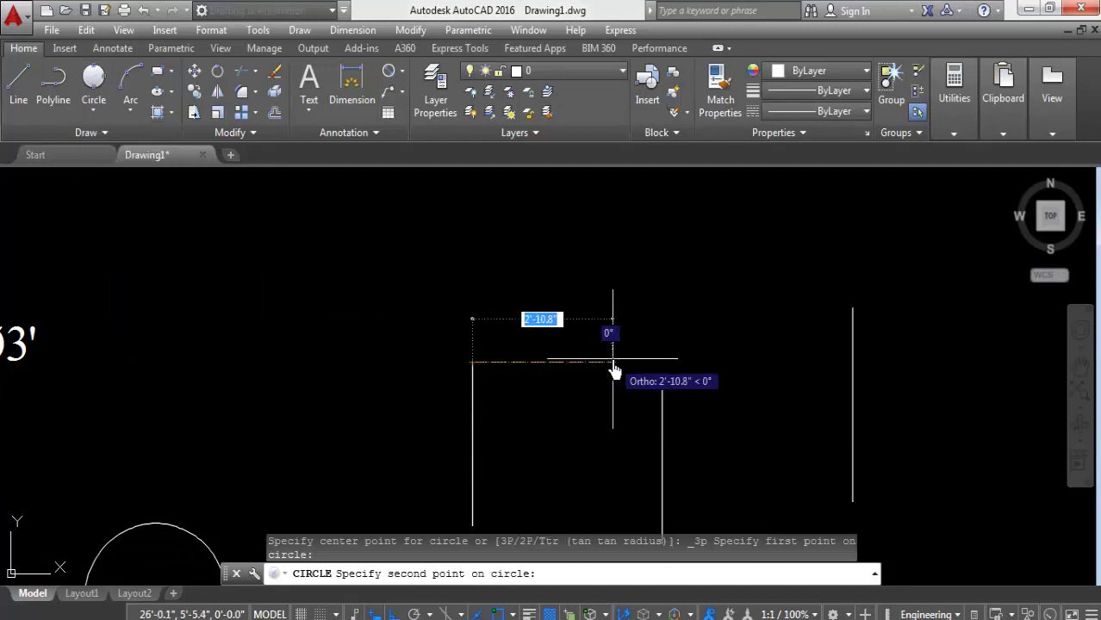
{"action": "key", "text": "F8"}
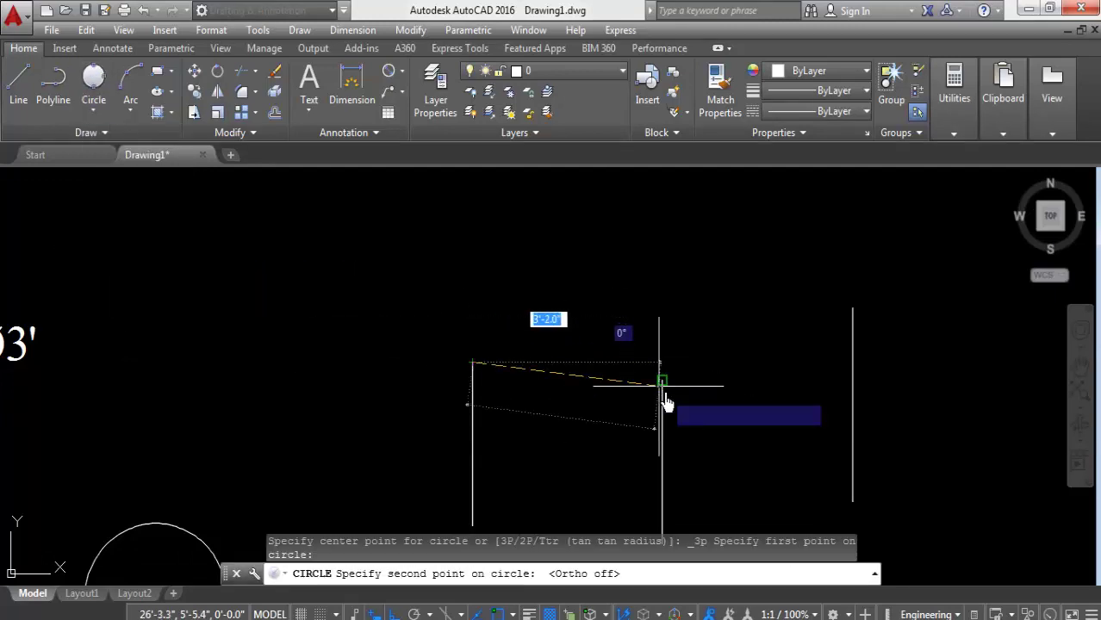
{"action": "left_click", "coordinate": [664, 390]}
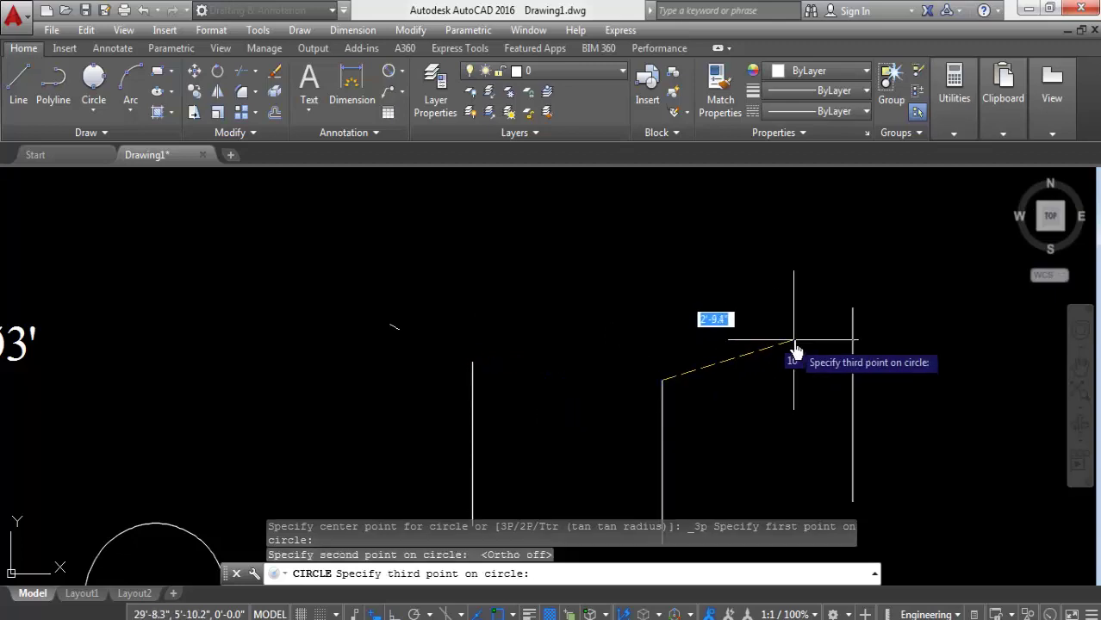
{"action": "left_click", "coordinate": [853, 307]}
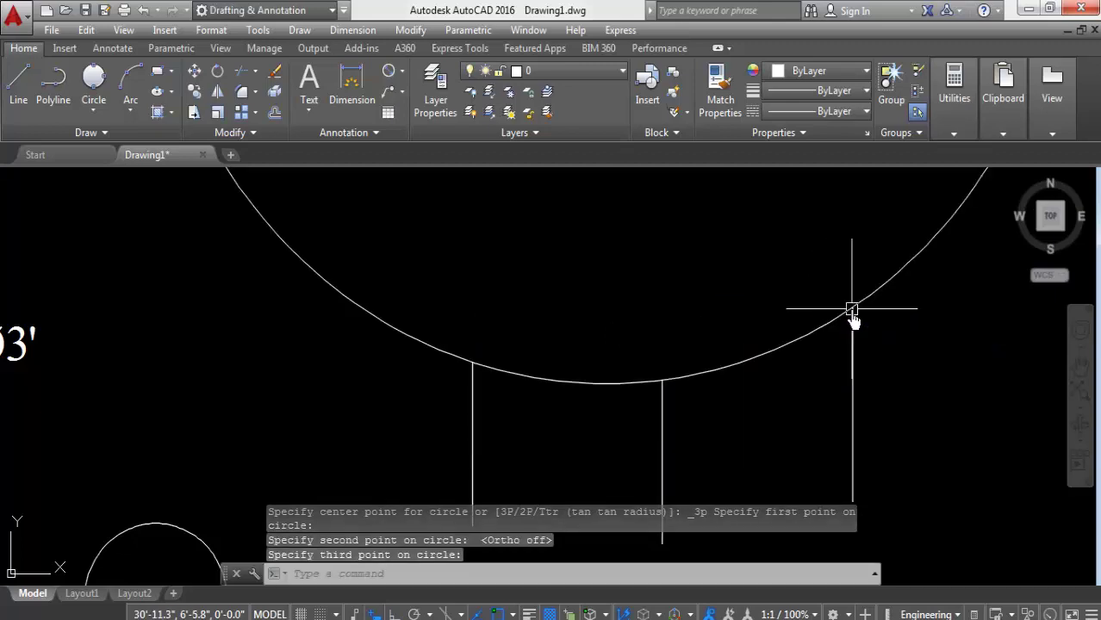
{"action": "scroll", "coordinate": [594, 364], "scroll_direction": "up", "scroll_amount": 2}
{"action": "scroll", "coordinate": [474, 360], "scroll_direction": "up", "scroll_amount": 3}
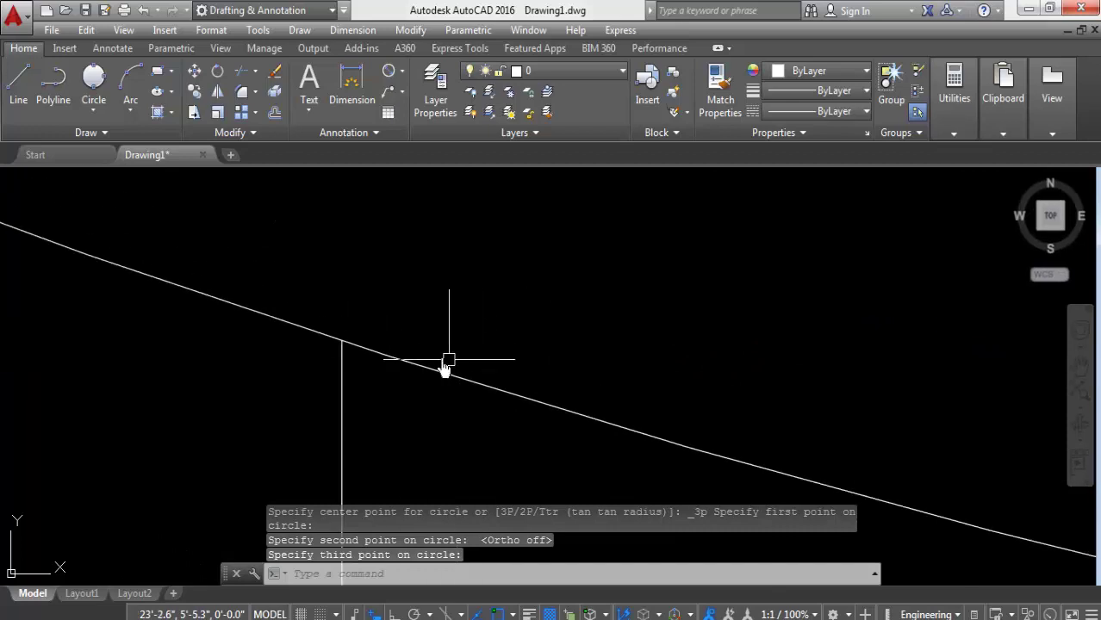
{"action": "scroll", "coordinate": [409, 349], "scroll_direction": "up", "scroll_amount": 3}
{"action": "scroll", "coordinate": [381, 338], "scroll_direction": "down", "scroll_amount": 3}
{"action": "scroll", "coordinate": [322, 374], "scroll_direction": "down", "scroll_amount": 5}
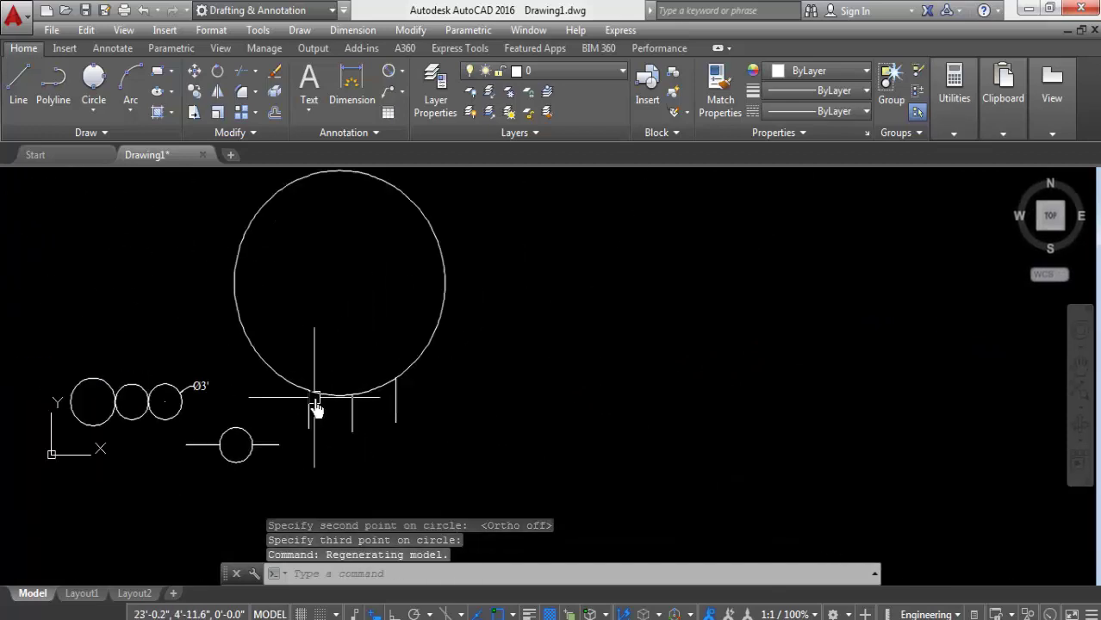
Trim the circle against the vertical lines to leave the top arc, then end TRIM
{"action": "left_click", "coordinate": [245, 74]}
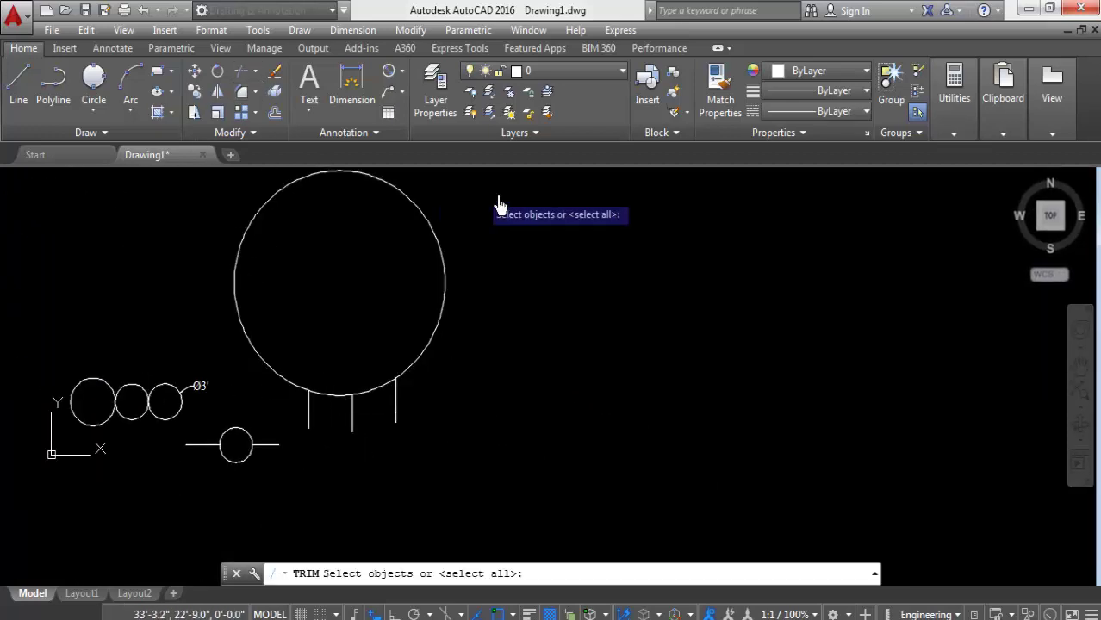
{"action": "key", "text": "Return"}
{"action": "scroll", "coordinate": [406, 238], "scroll_direction": "up", "scroll_amount": 2}
{"action": "scroll", "coordinate": [352, 406], "scroll_direction": "up", "scroll_amount": 2}
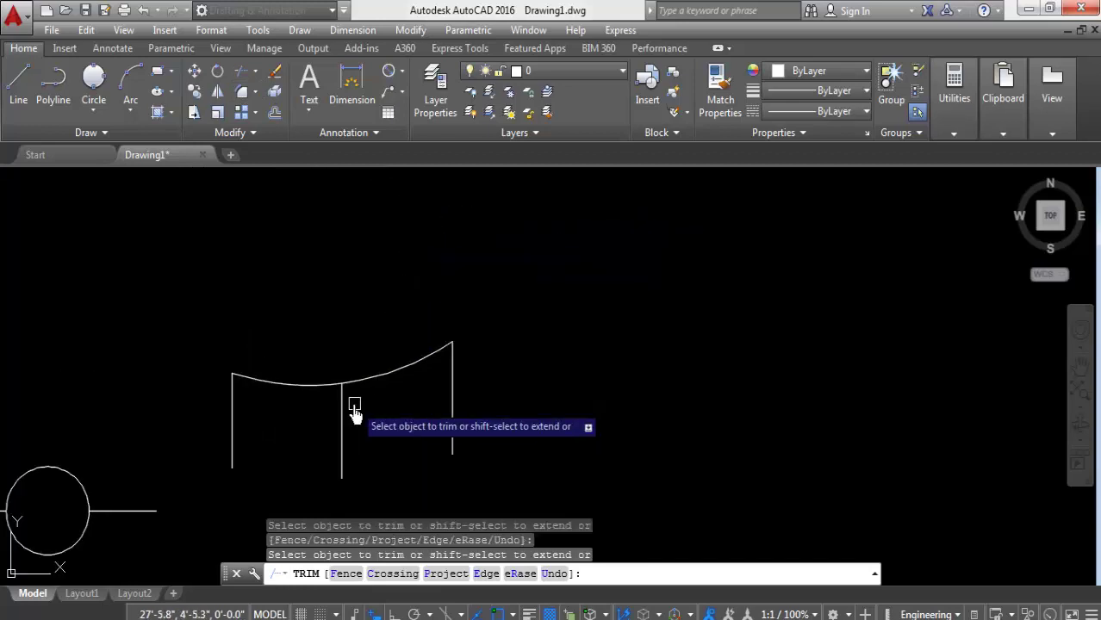
{"action": "scroll", "coordinate": [770, 321], "scroll_direction": "up", "scroll_amount": 3}
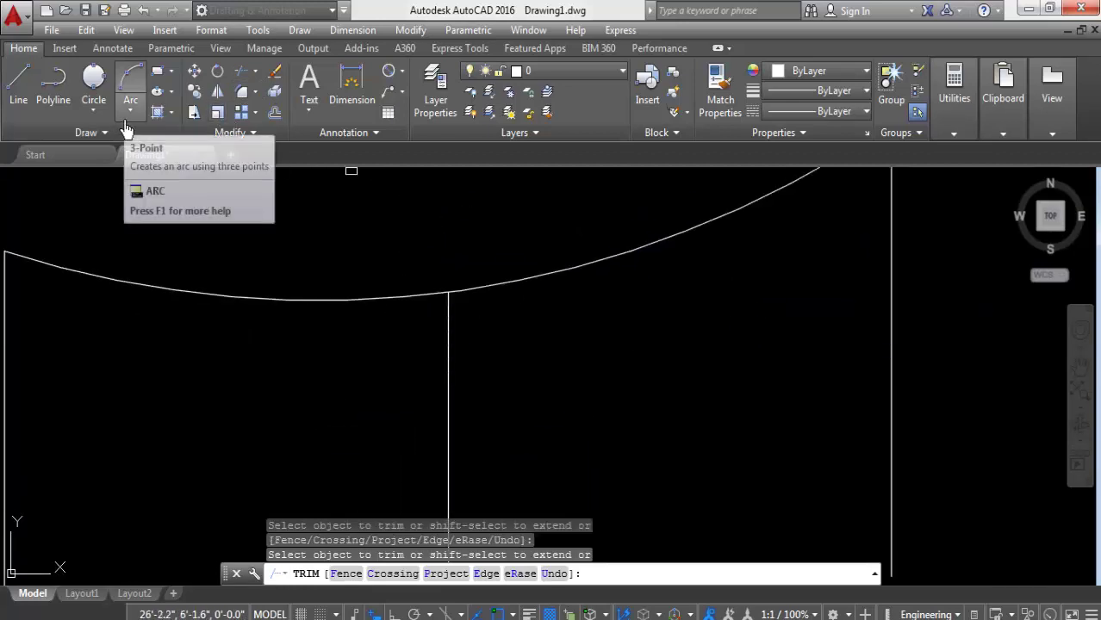
{"action": "scroll", "coordinate": [64, 233], "scroll_direction": "down", "scroll_amount": 3}
{"action": "scroll", "coordinate": [169, 361], "scroll_direction": "down", "scroll_amount": 2}
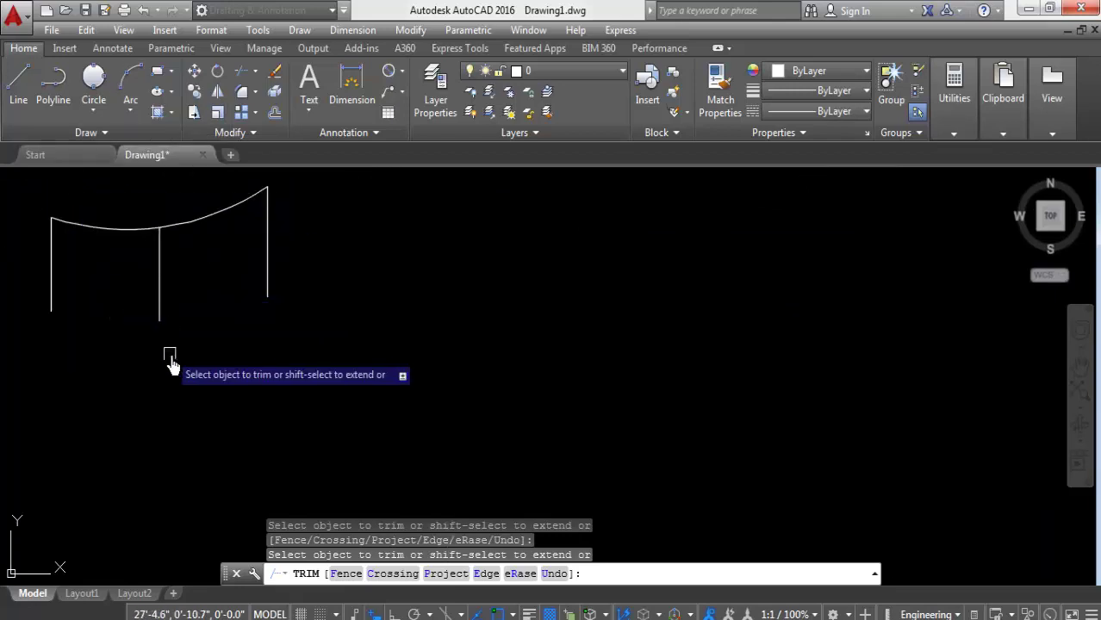
{"action": "right_click", "coordinate": [511, 289]}
{"action": "left_click", "coordinate": [546, 301]}
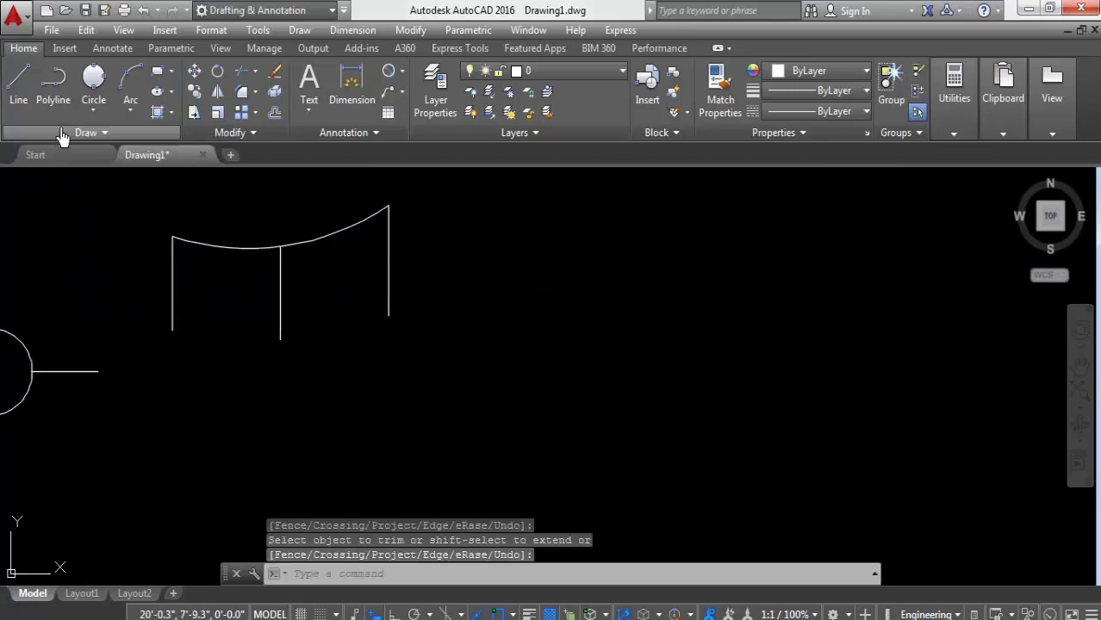
{"action": "left_click", "coordinate": [97, 112]}
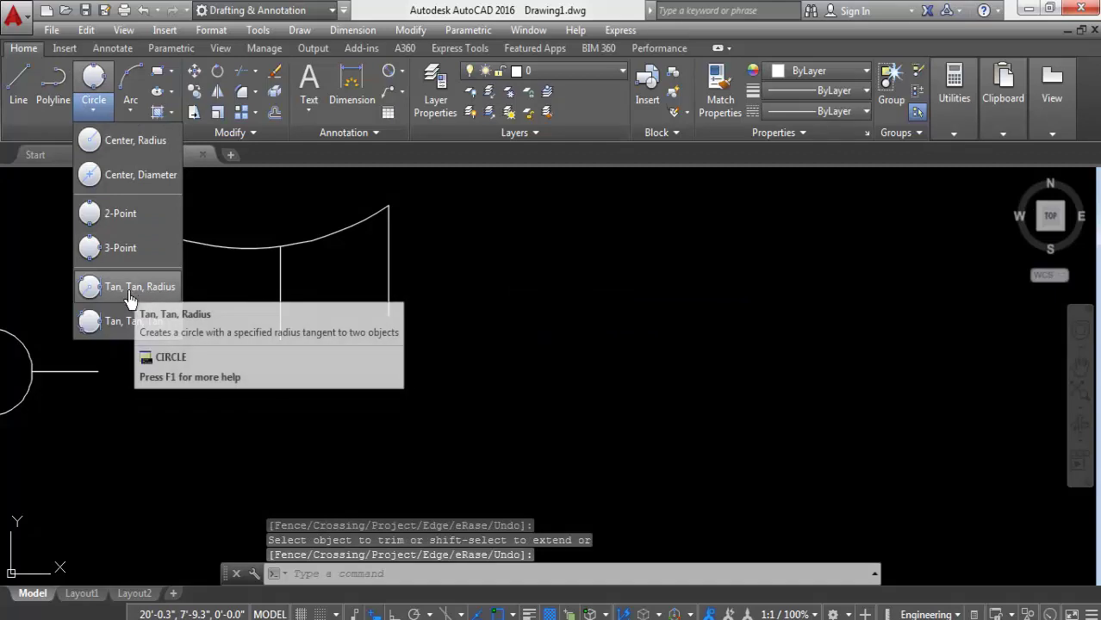
Draw a V of two lines in free space beside the arc figure
{"action": "left_click", "coordinate": [299, 401]}
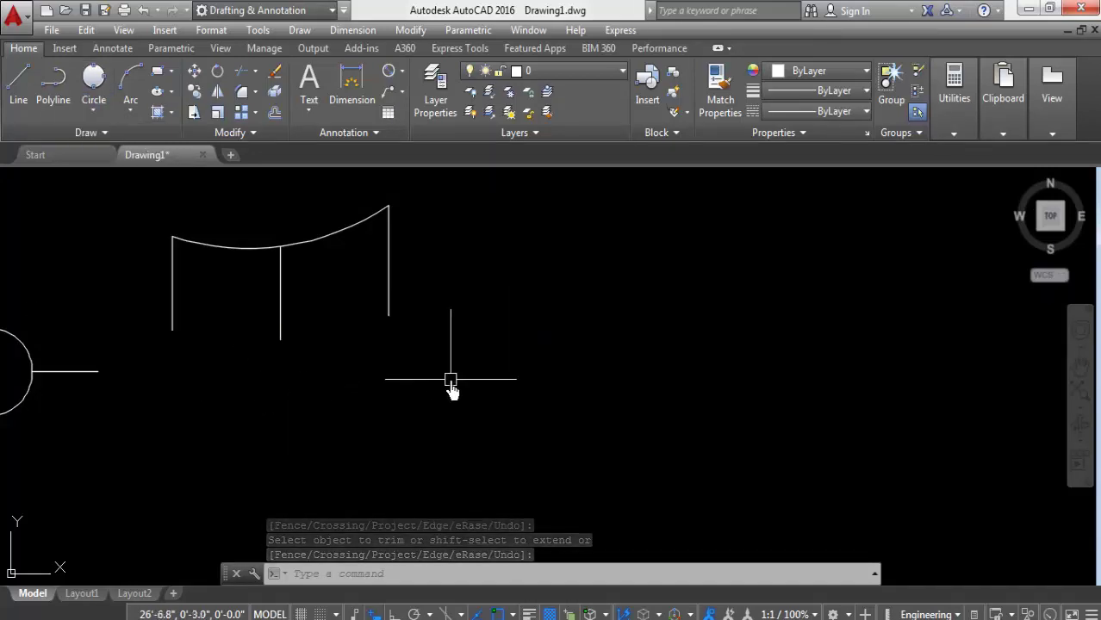
{"action": "middle_click_drag", "start_coordinate": [450, 377], "coordinate": [364, 394]}
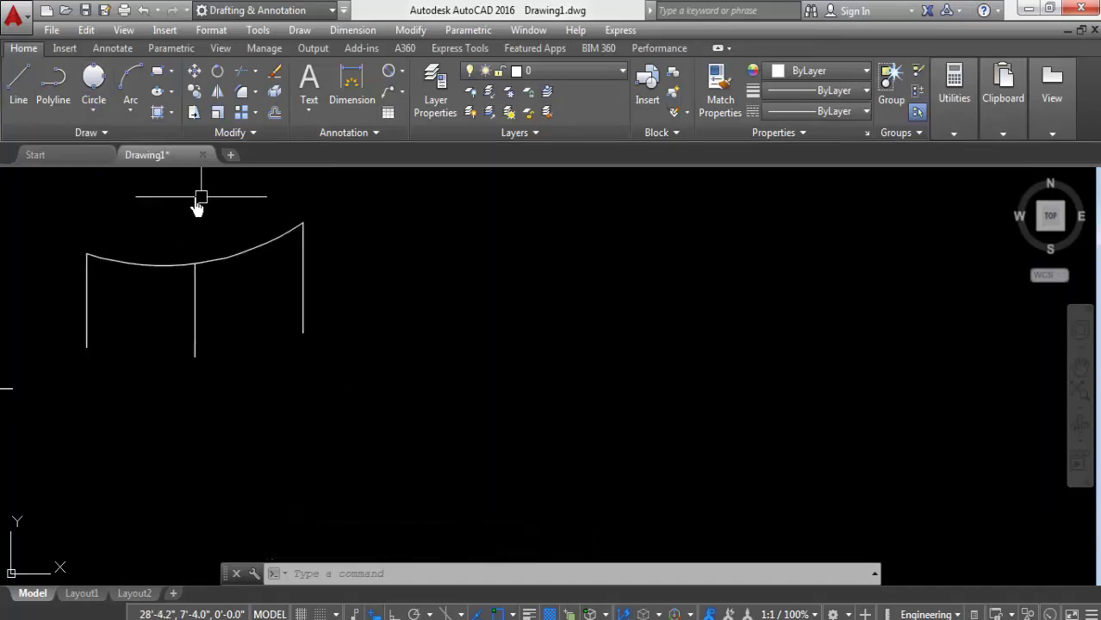
{"action": "left_click", "coordinate": [18, 86]}
{"action": "left_click", "coordinate": [332, 212]}
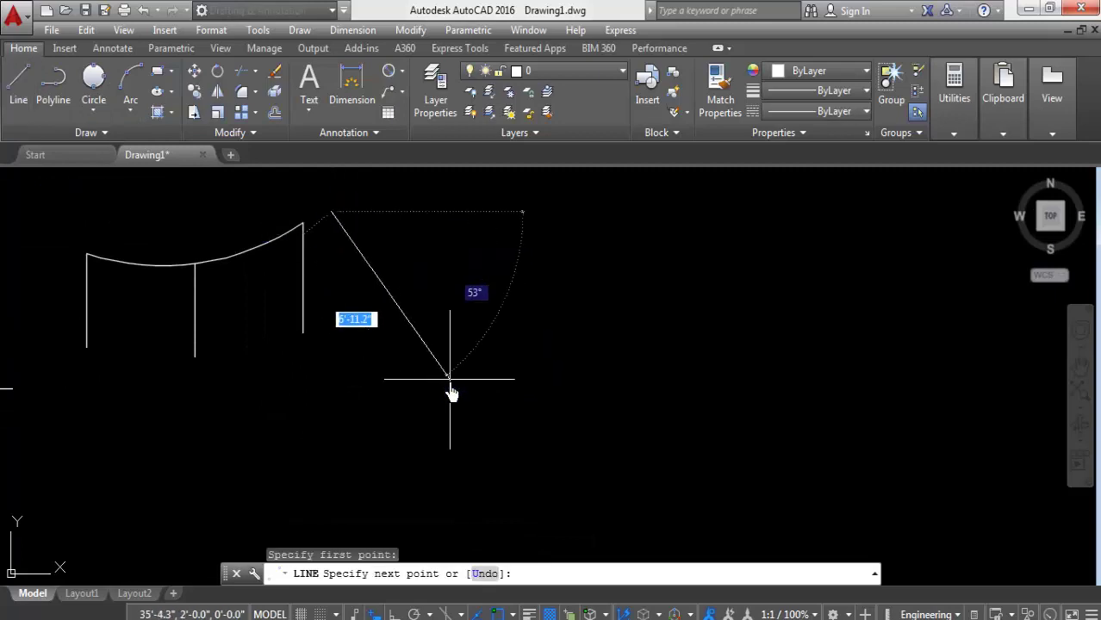
{"action": "left_click", "coordinate": [457, 385]}
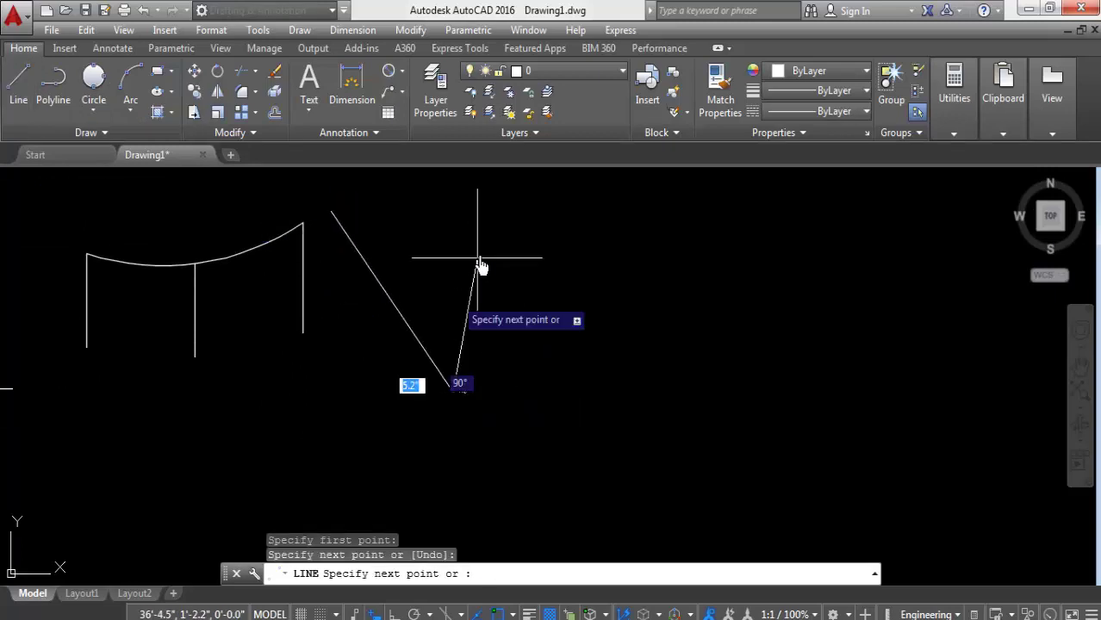
{"action": "left_click", "coordinate": [569, 183]}
{"action": "right_click", "coordinate": [570, 191]}
{"action": "left_click", "coordinate": [597, 193]}
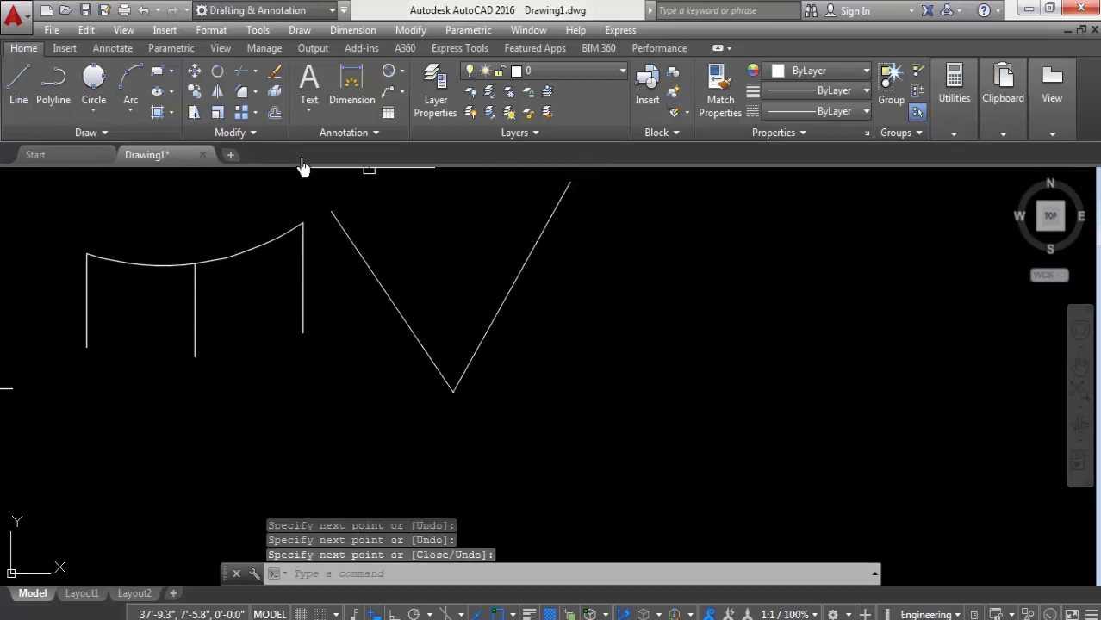
Draw a Center-Radius circle of radius 10 inside the V
{"action": "left_click", "coordinate": [99, 105]}
{"action": "left_click", "coordinate": [129, 148]}
{"action": "middle_click_drag", "start_coordinate": [438, 247], "coordinate": [416, 339]}
{"action": "left_click", "coordinate": [410, 317]}
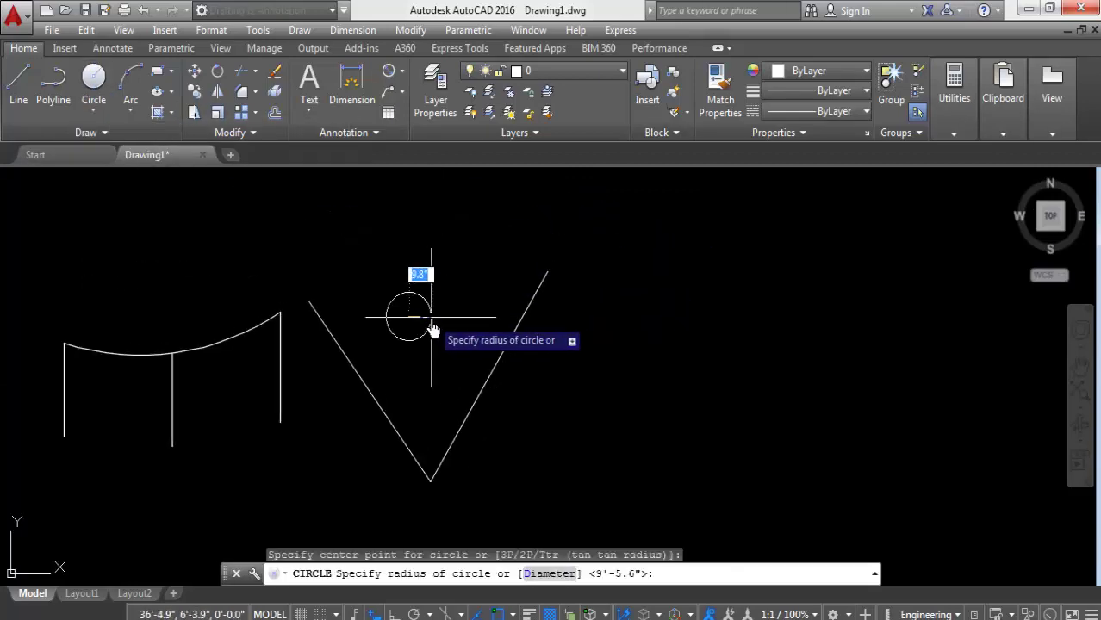
{"action": "type", "text": "10"}
{"action": "key", "text": "Return"}
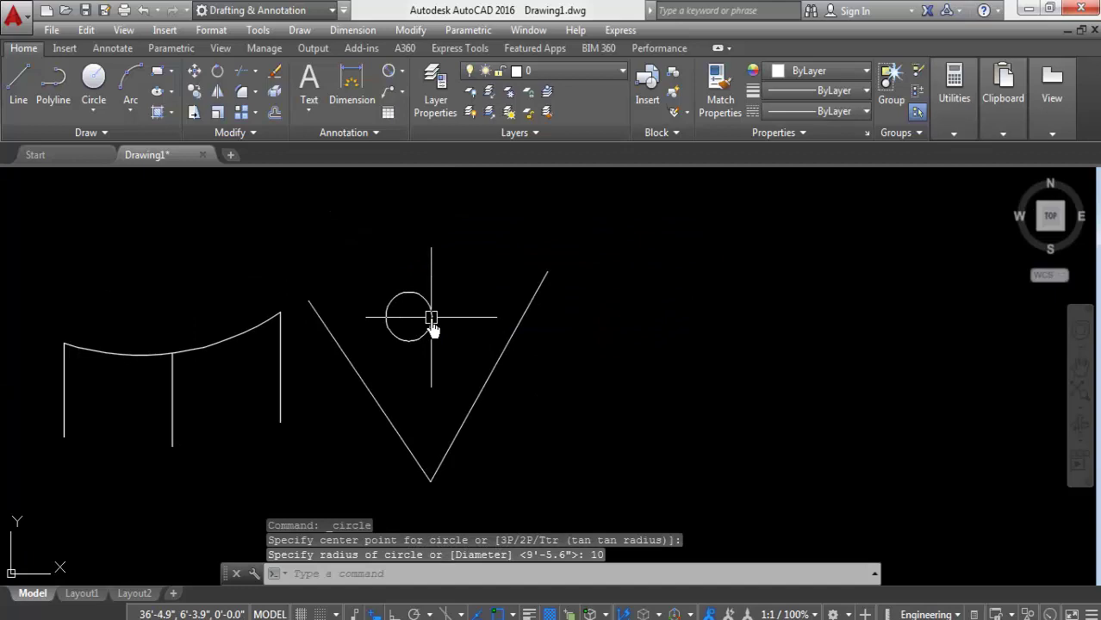
Move the circle down until it meets both V lines, zooming in to check the fit
{"action": "left_click", "coordinate": [196, 80]}
{"action": "left_click", "coordinate": [447, 287]}
{"action": "left_click", "coordinate": [381, 344]}
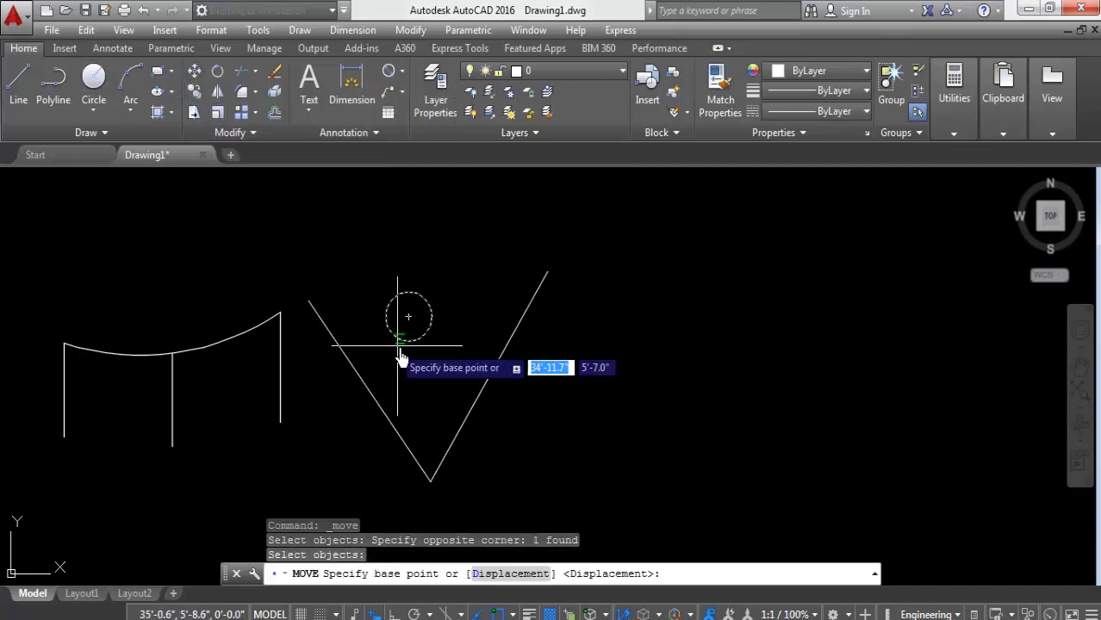
{"action": "left_click", "coordinate": [409, 340]}
{"action": "scroll", "coordinate": [432, 435], "scroll_direction": "up", "scroll_amount": 2}
{"action": "scroll", "coordinate": [437, 472], "scroll_direction": "up", "scroll_amount": 1}
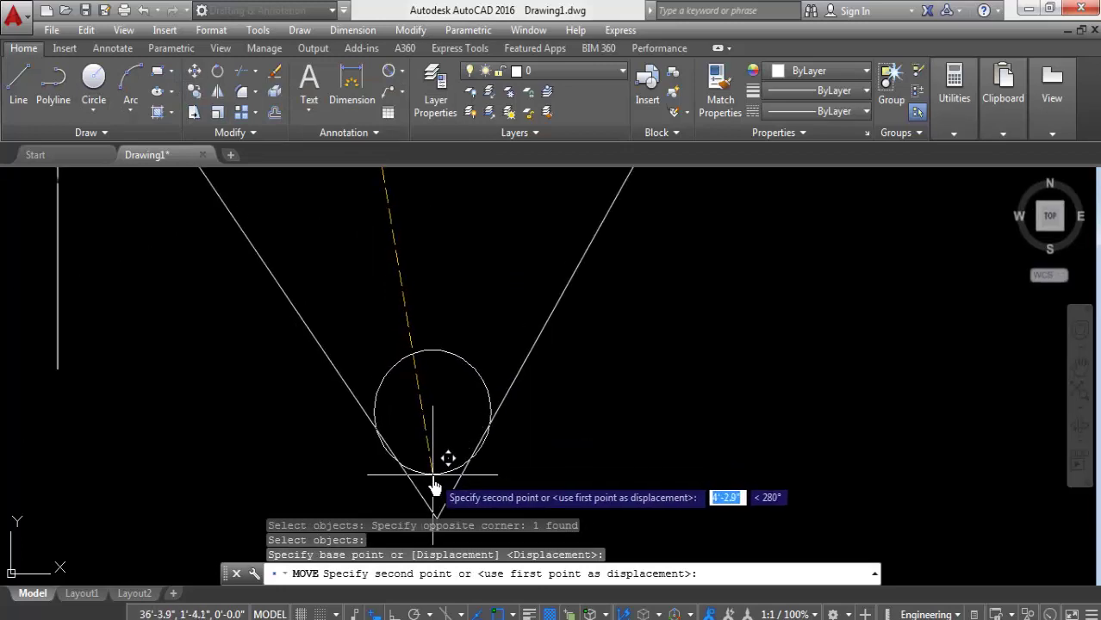
{"action": "left_click", "coordinate": [431, 466]}
{"action": "scroll", "coordinate": [390, 445], "scroll_direction": "up", "scroll_amount": 3}
{"action": "scroll", "coordinate": [246, 381], "scroll_direction": "up", "scroll_amount": 4}
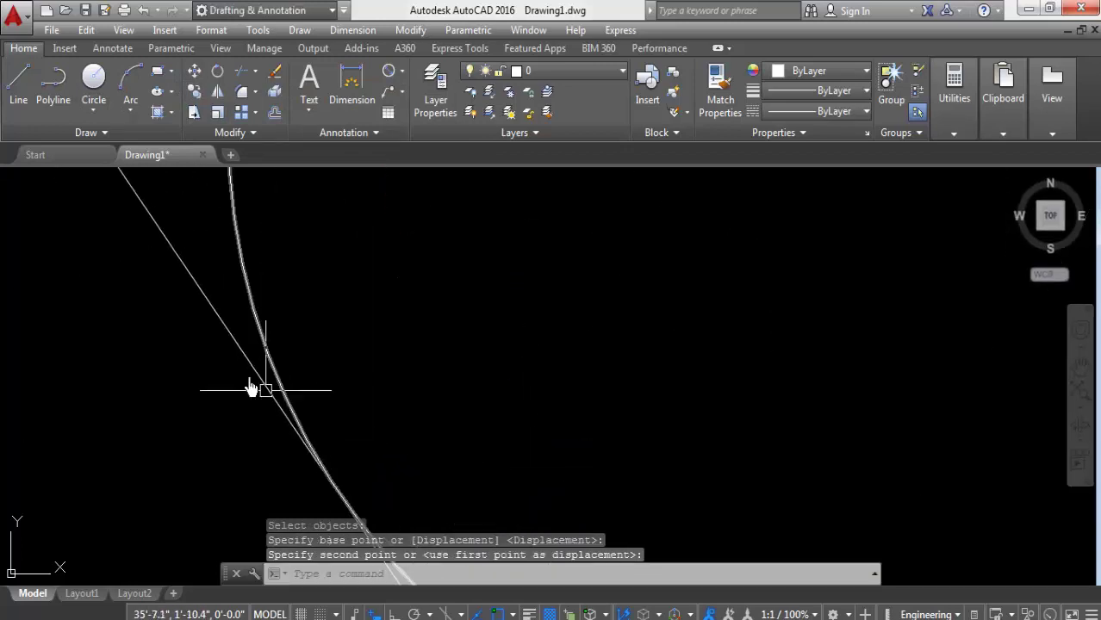
{"action": "scroll", "coordinate": [233, 345], "scroll_direction": "down", "scroll_amount": 3}
{"action": "scroll", "coordinate": [710, 380], "scroll_direction": "up", "scroll_amount": 3}
{"action": "scroll", "coordinate": [710, 379], "scroll_direction": "up", "scroll_amount": 2}
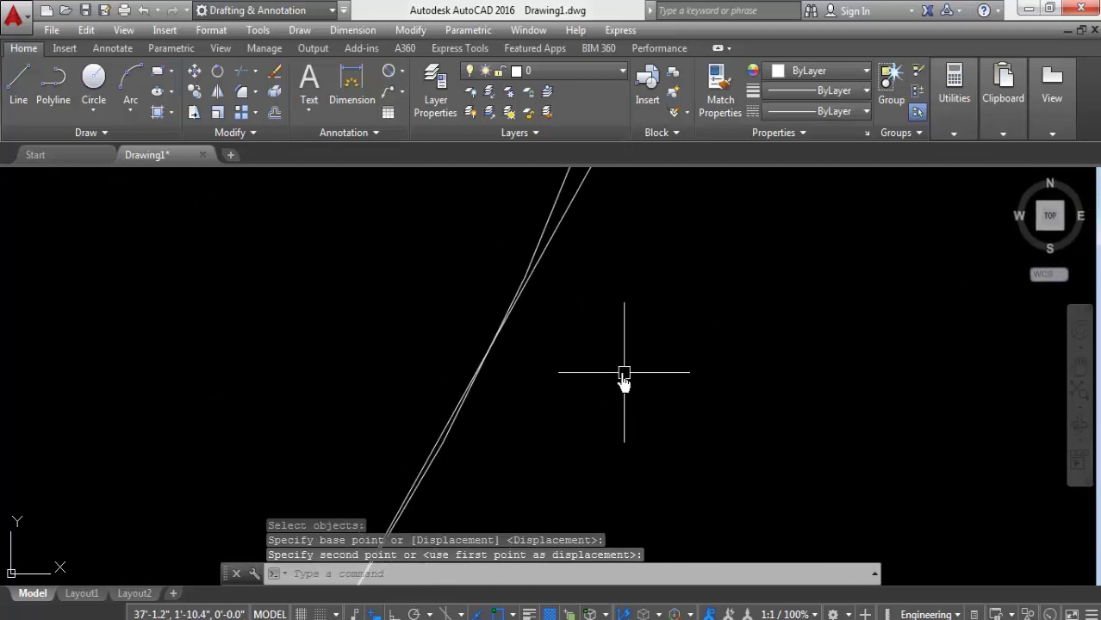
{"action": "scroll", "coordinate": [622, 374], "scroll_direction": "up", "scroll_amount": 1}
{"action": "scroll", "coordinate": [511, 357], "scroll_direction": "up", "scroll_amount": 1}
{"action": "scroll", "coordinate": [556, 332], "scroll_direction": "down", "scroll_amount": 2}
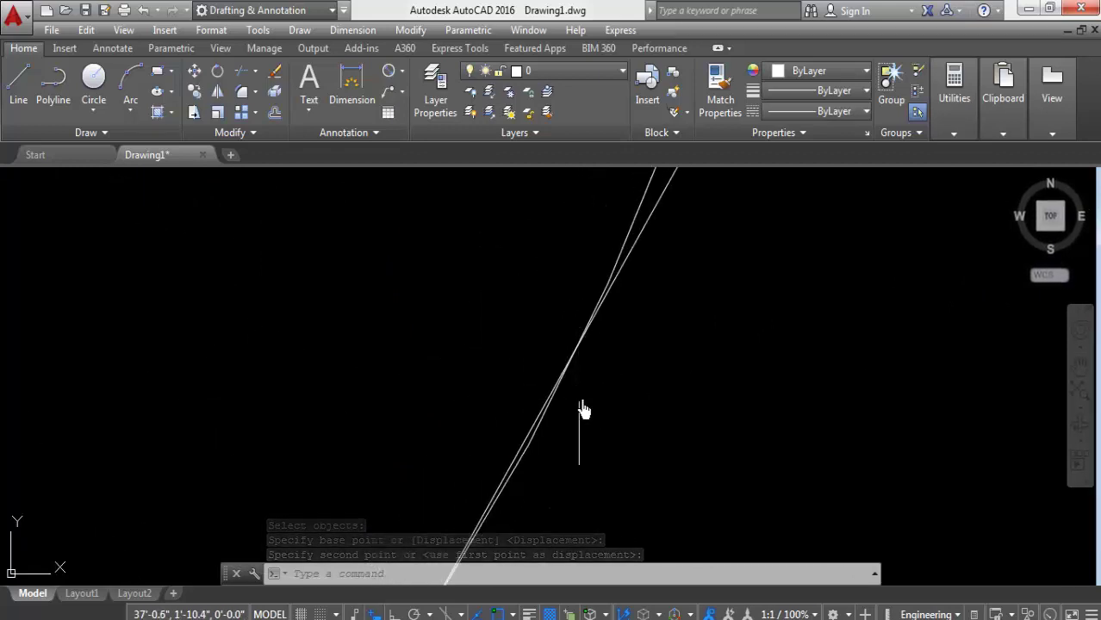
{"action": "scroll", "coordinate": [582, 410], "scroll_direction": "down", "scroll_amount": 3}
Crossing-select and delete the trial circle
{"action": "left_click", "coordinate": [588, 417]}
{"action": "left_click", "coordinate": [443, 455]}
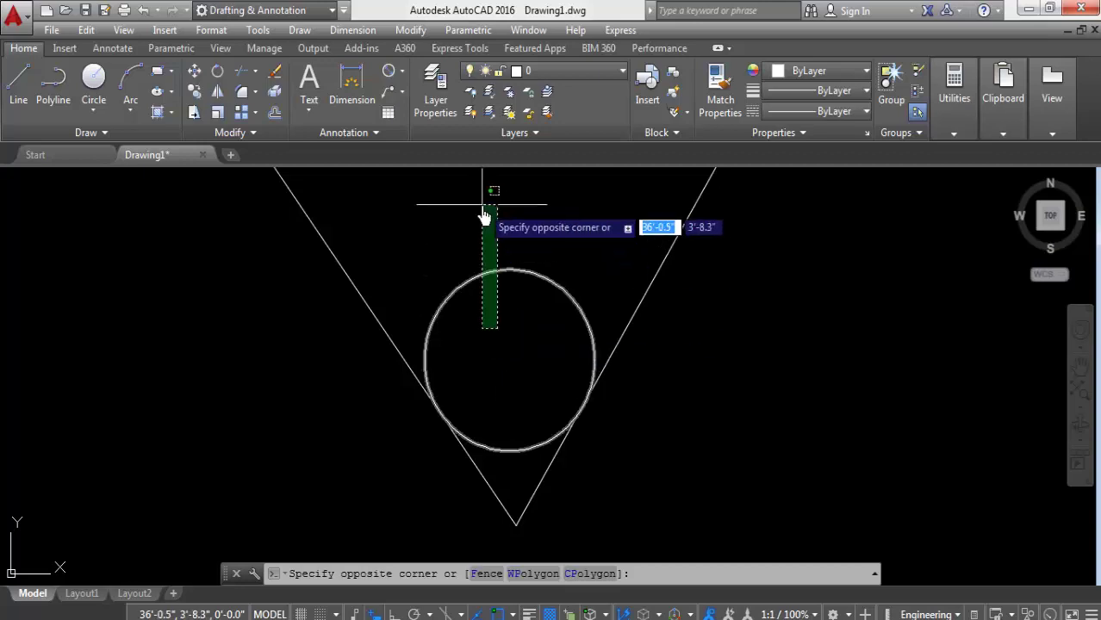
{"action": "left_click", "coordinate": [431, 228]}
{"action": "key", "text": "Delete"}
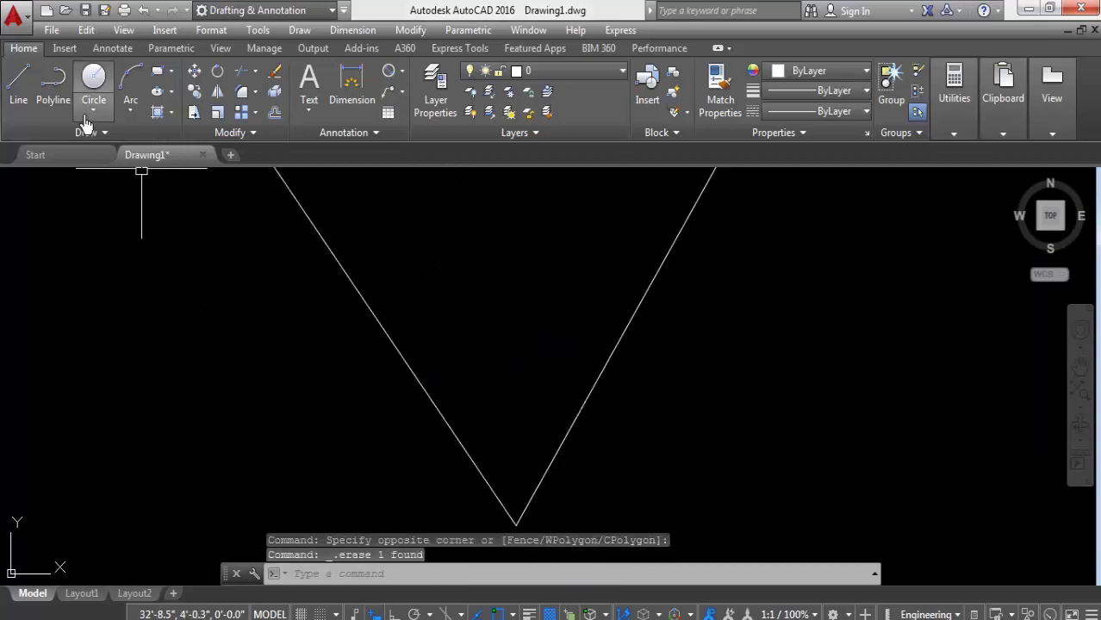
Draw a Tan, Tan, Radius circle of radius 15 touching both V lines
{"action": "left_click", "coordinate": [94, 110]}
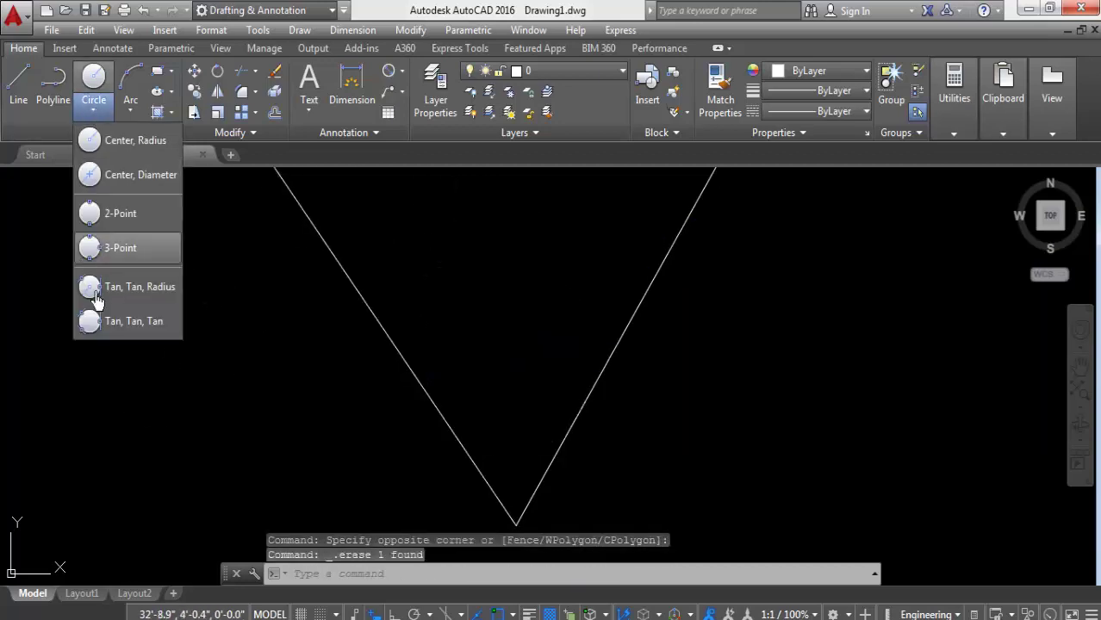
{"action": "left_click", "coordinate": [123, 297]}
{"action": "scroll", "coordinate": [210, 364], "scroll_direction": "down", "scroll_amount": 2}
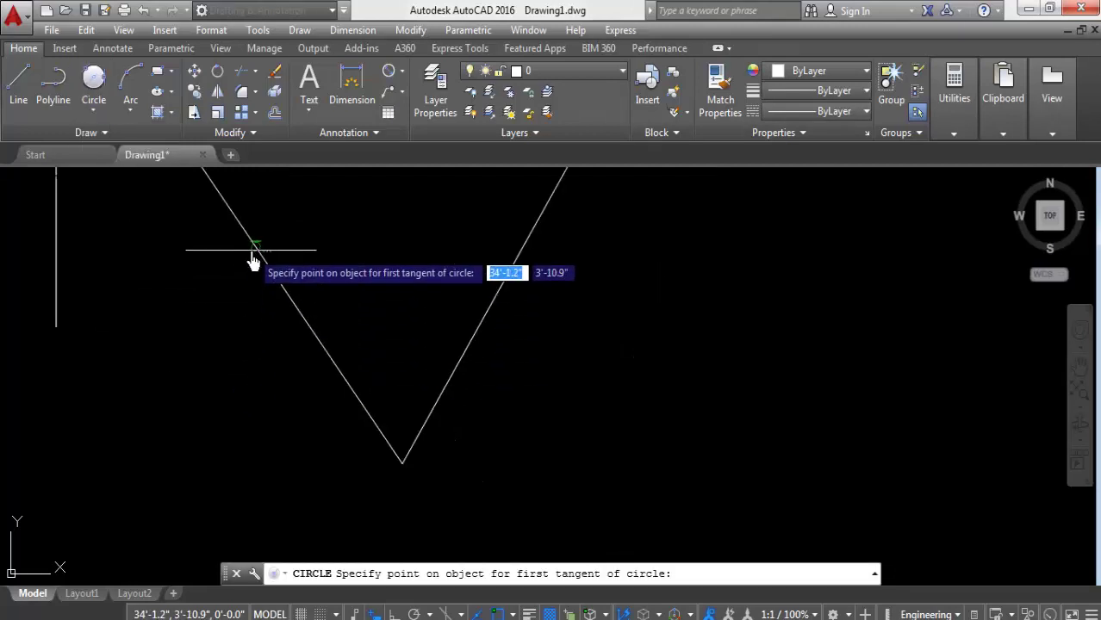
{"action": "left_click", "coordinate": [254, 247]}
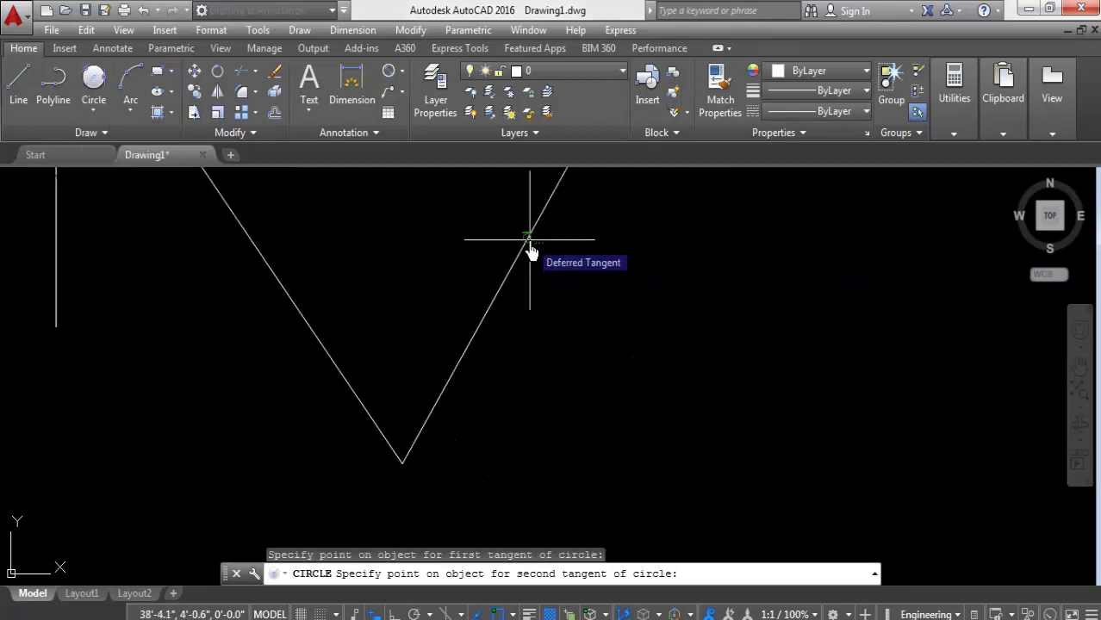
{"action": "left_click", "coordinate": [526, 245]}
{"action": "type", "text": "15"}
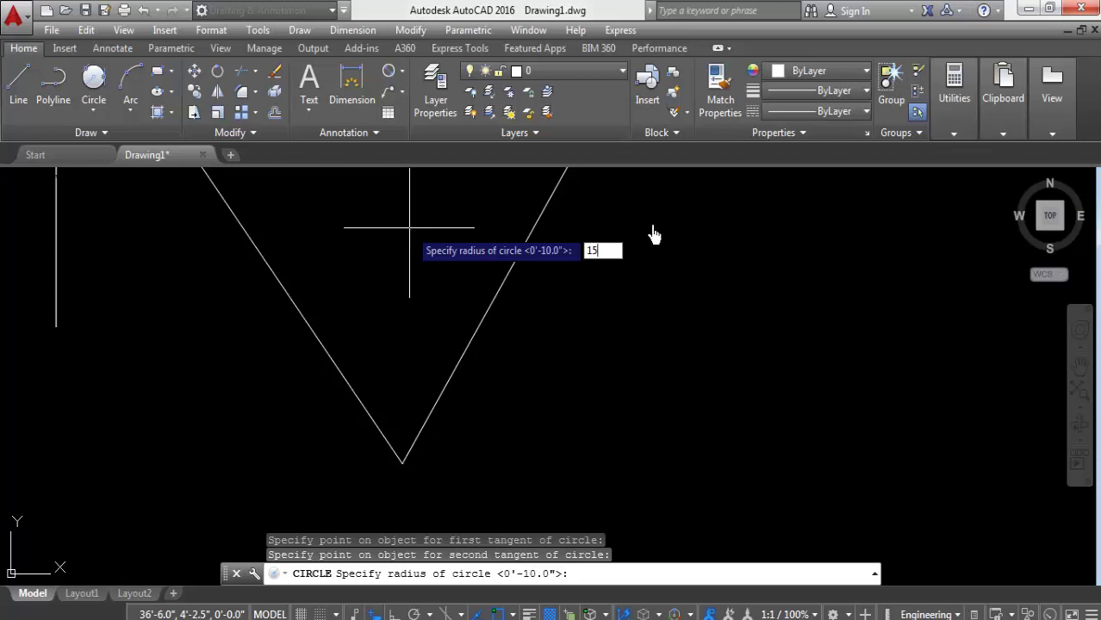
{"action": "key", "text": "Return"}
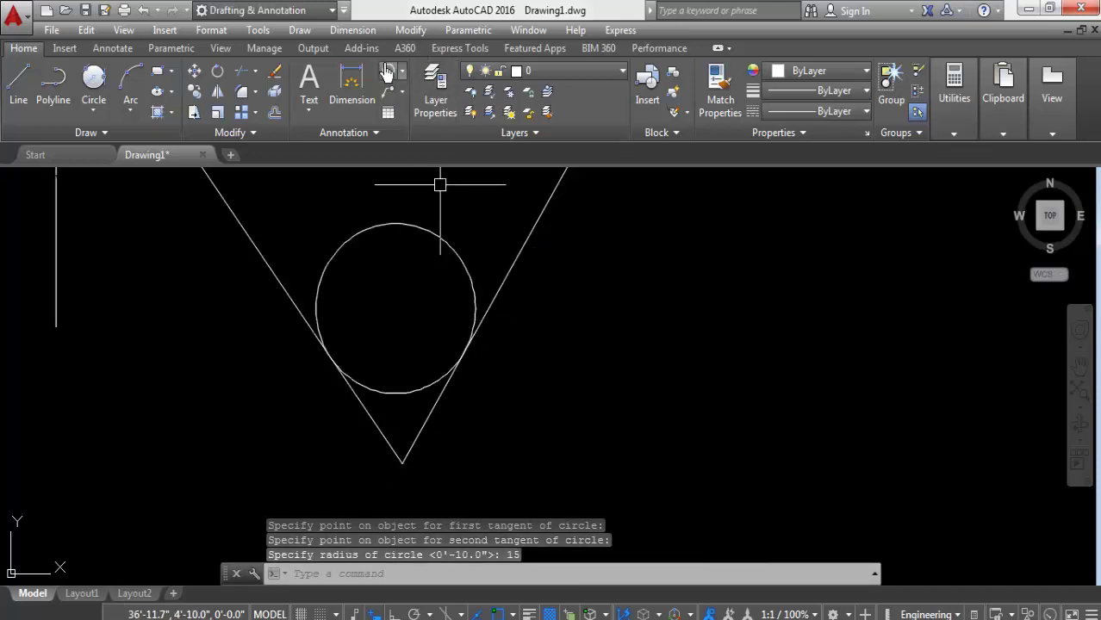
Add a radius dimension to the circle reading R1'-3.0"
{"action": "left_click", "coordinate": [401, 78]}
{"action": "left_click", "coordinate": [423, 239]}
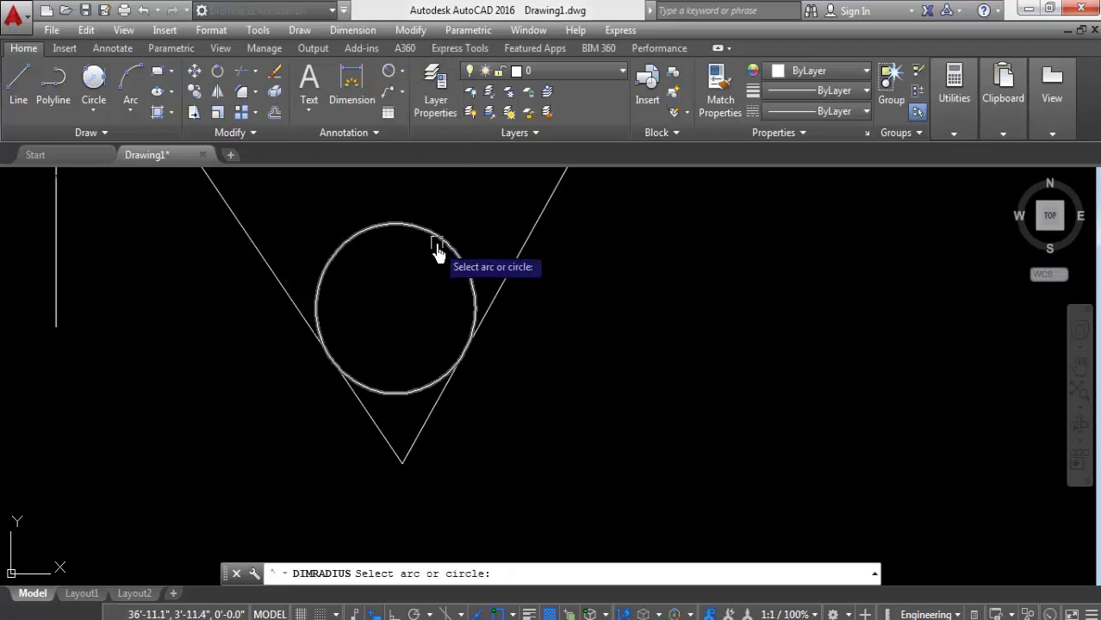
{"action": "left_click", "coordinate": [438, 243]}
{"action": "middle_click_drag", "start_coordinate": [442, 199], "coordinate": [461, 240]}
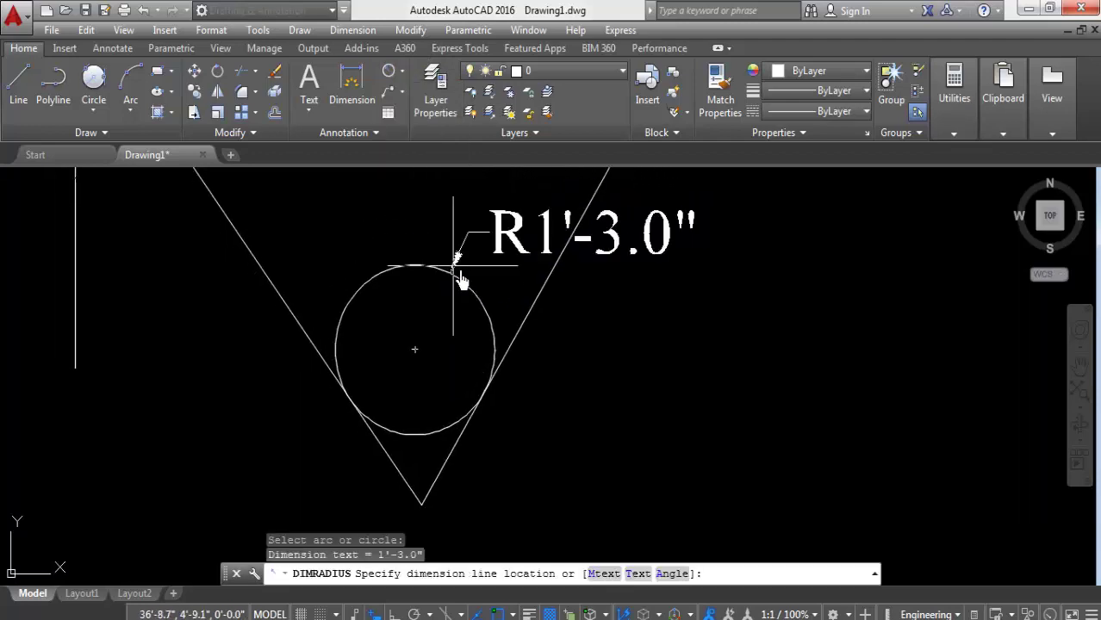
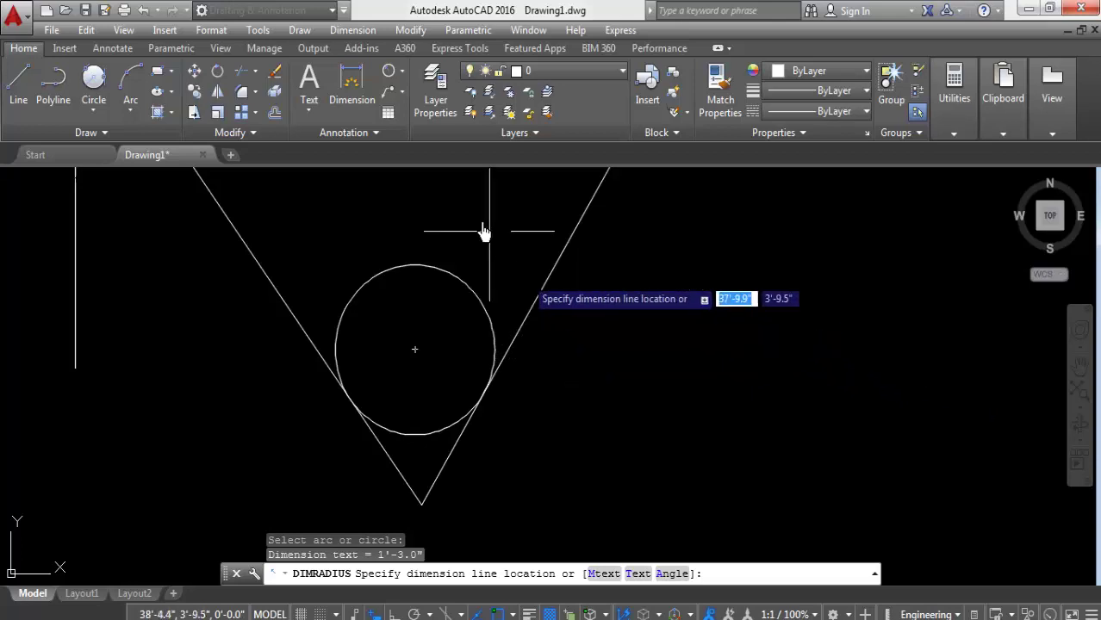
Place the R1'-3.0" radius dimension beside the earlier circle
{"action": "left_click", "coordinate": [638, 286]}
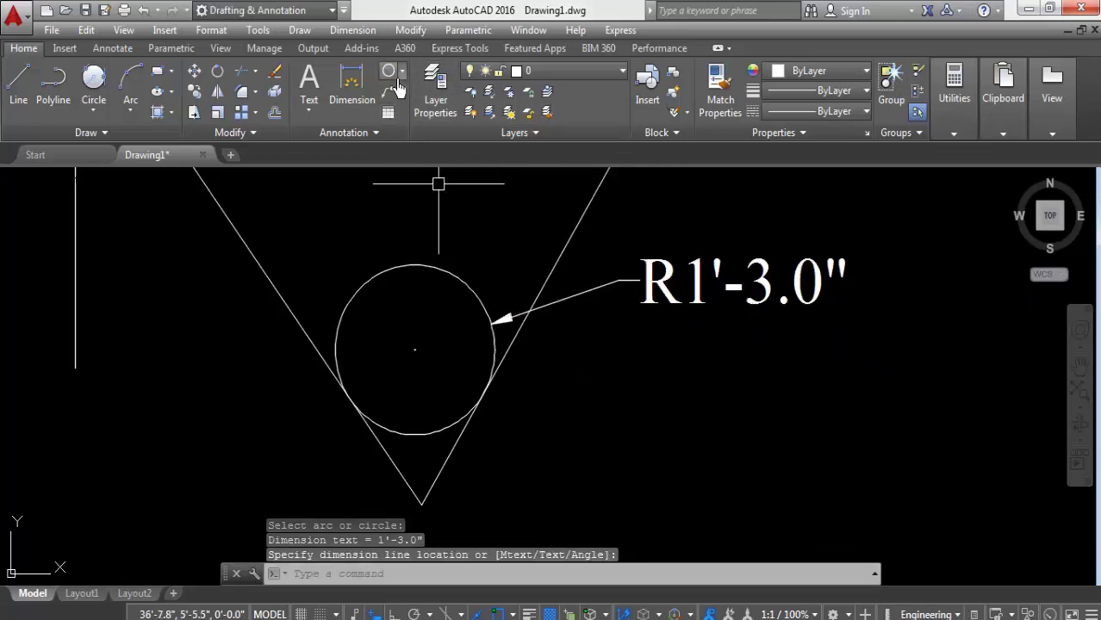
{"action": "left_click", "coordinate": [402, 72]}
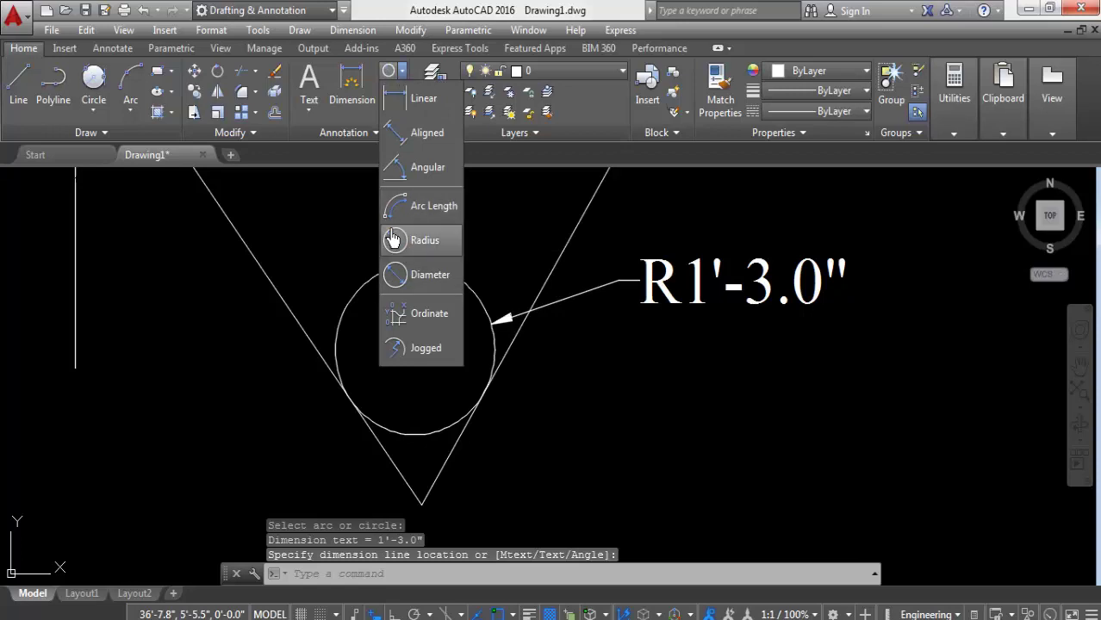
{"action": "left_click", "coordinate": [178, 362]}
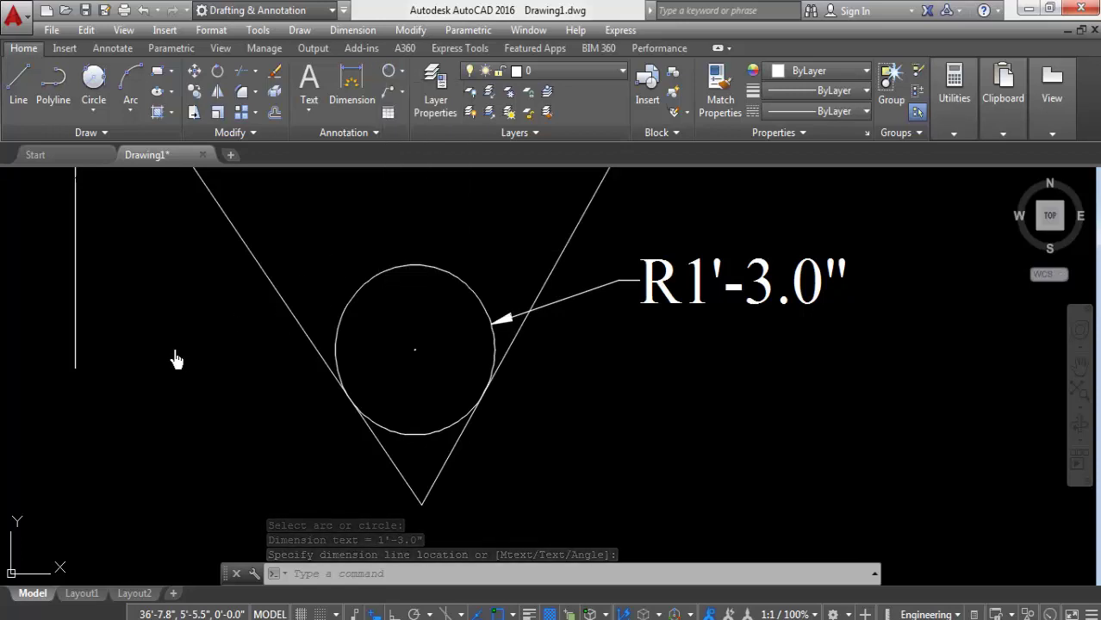
Draw two small 5-inch circles by centre and radius
{"action": "left_click", "coordinate": [86, 116]}
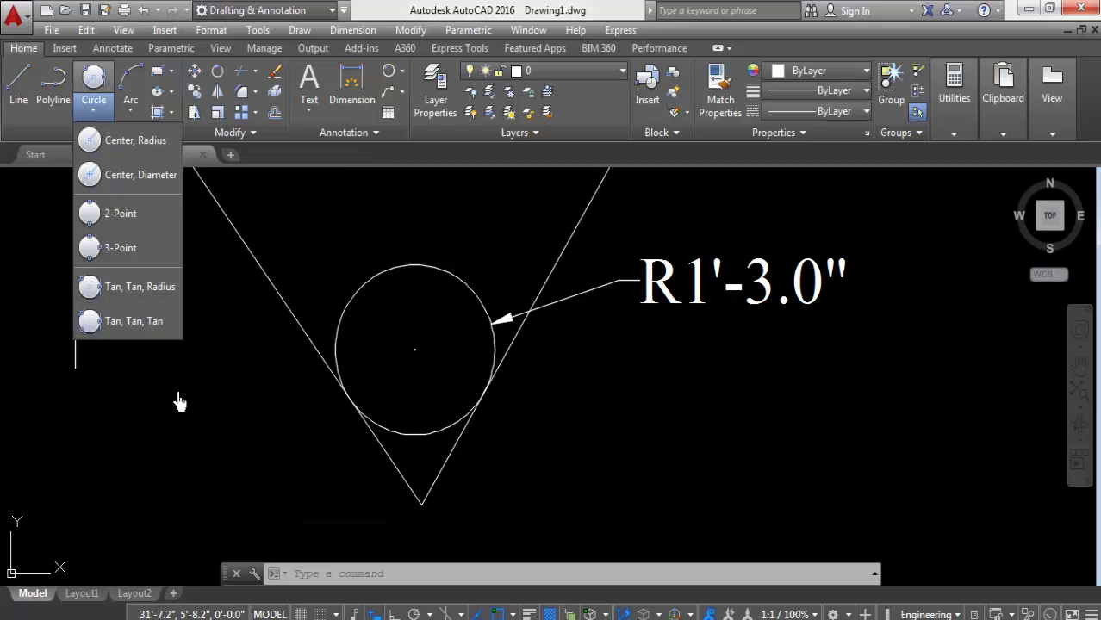
{"action": "scroll", "coordinate": [105, 398], "scroll_direction": "down", "scroll_amount": 6}
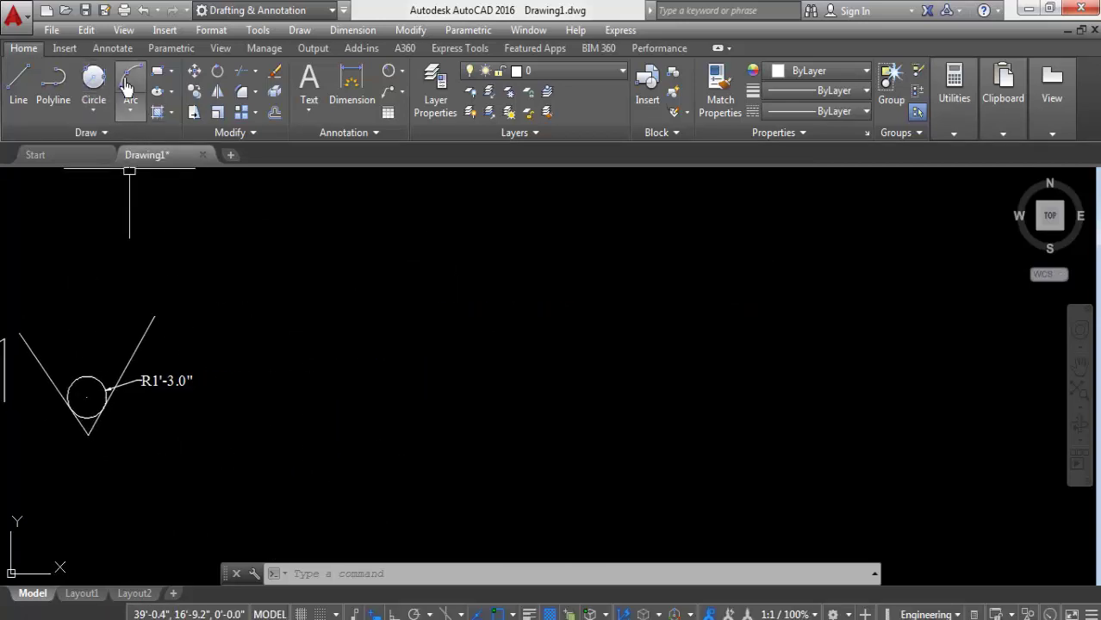
{"action": "left_click", "coordinate": [101, 119]}
{"action": "left_click", "coordinate": [99, 140]}
{"action": "left_click", "coordinate": [303, 312]}
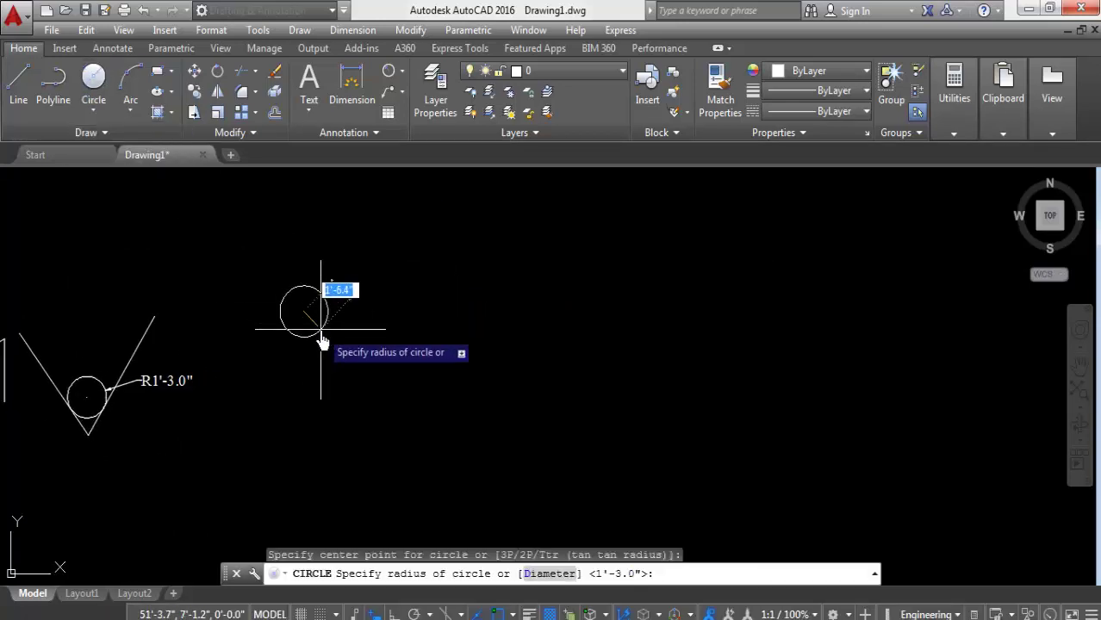
{"action": "left_click", "coordinate": [315, 311]}
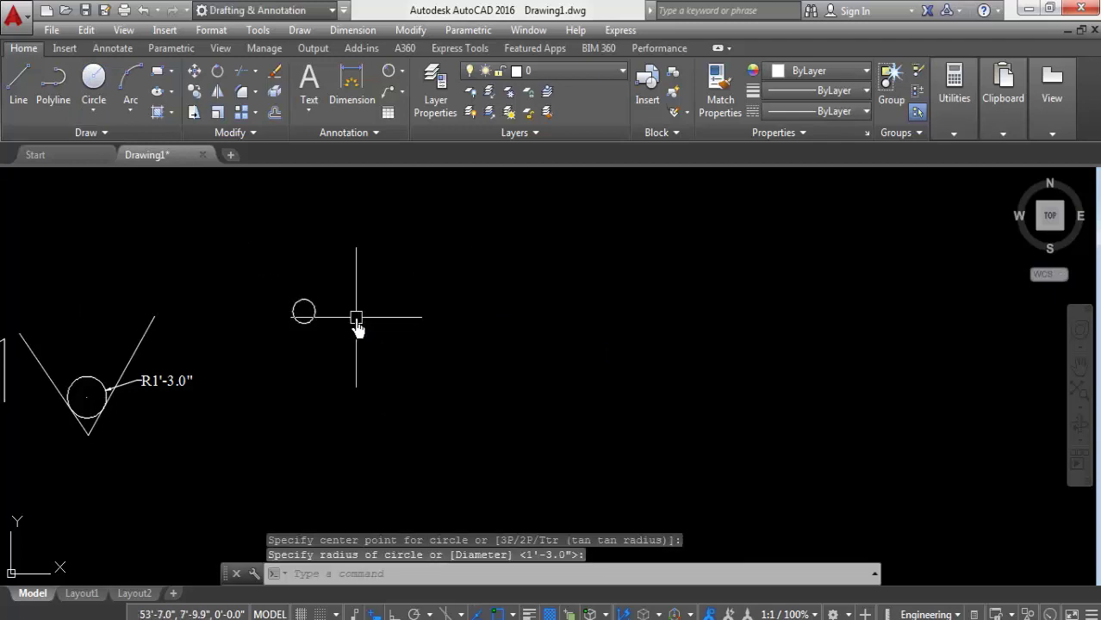
{"action": "key", "text": "Return"}
{"action": "left_click", "coordinate": [373, 331]}
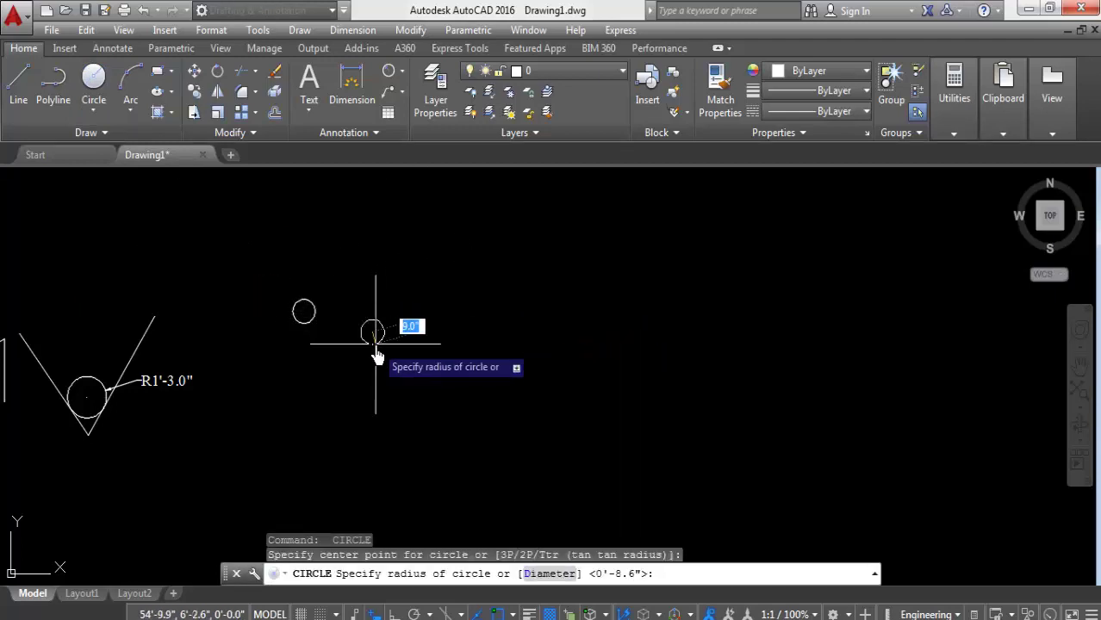
{"action": "left_click", "coordinate": [376, 343]}
Draw a 5' radius circle tangent to both small circles with Tan, Tan, Radius
{"action": "scroll", "coordinate": [312, 308], "scroll_direction": "up", "scroll_amount": 3}
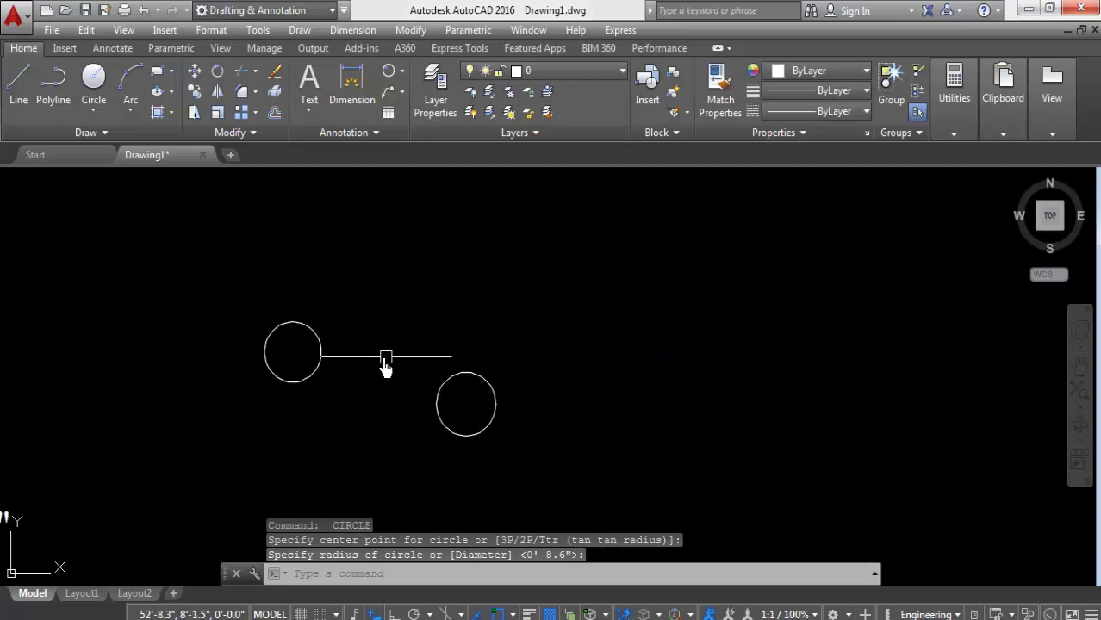
{"action": "left_click", "coordinate": [108, 114]}
{"action": "left_click", "coordinate": [95, 290]}
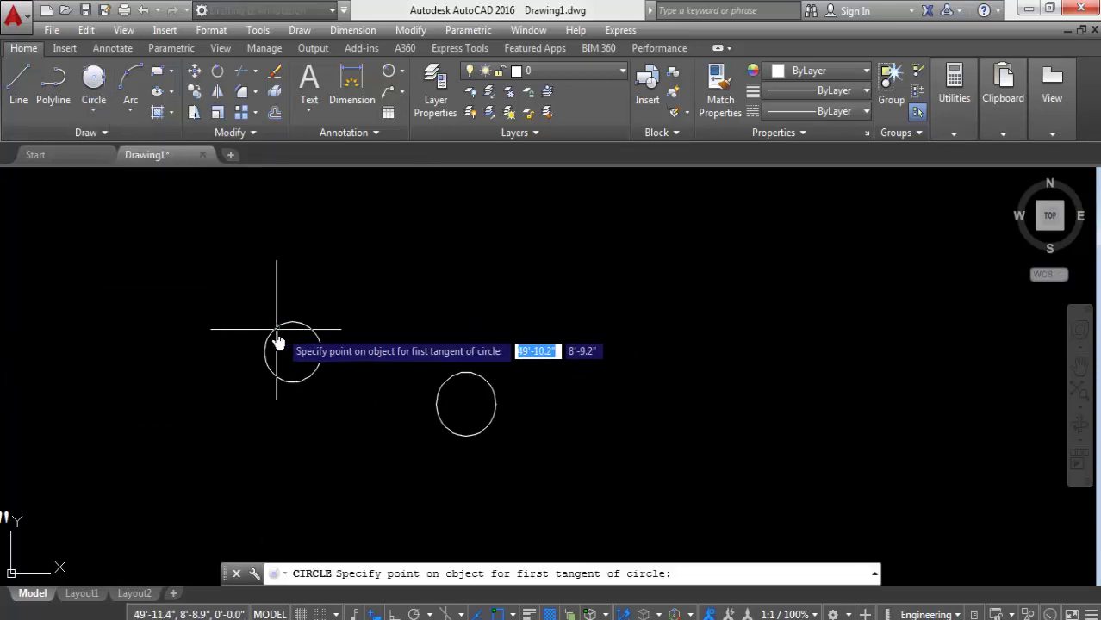
{"action": "left_click", "coordinate": [268, 341]}
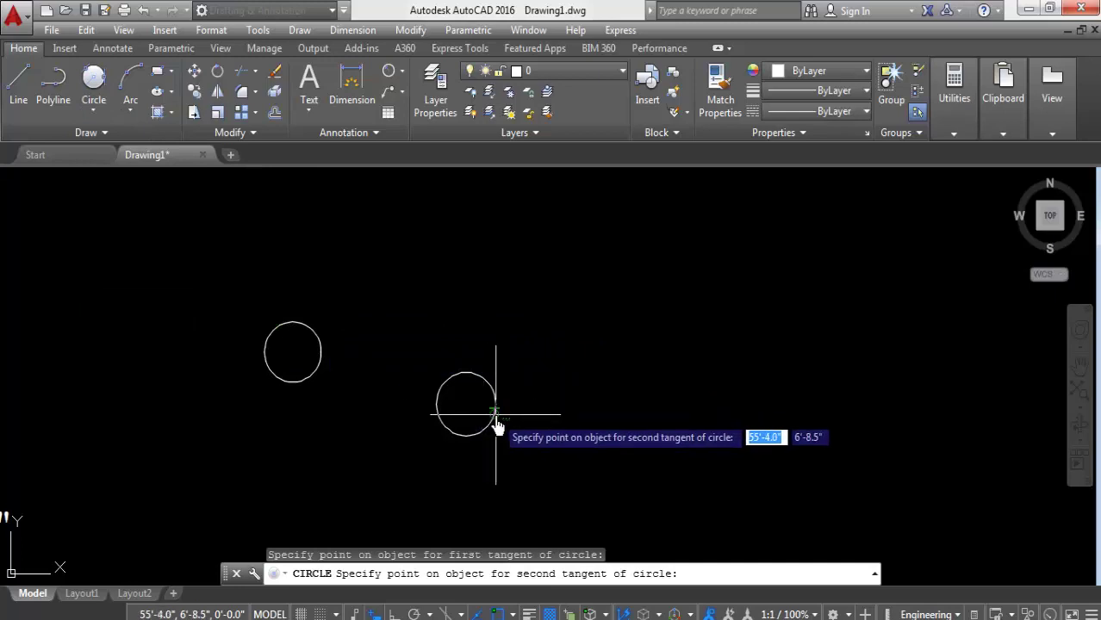
{"action": "left_click", "coordinate": [496, 415]}
{"action": "type", "text": "5'"}
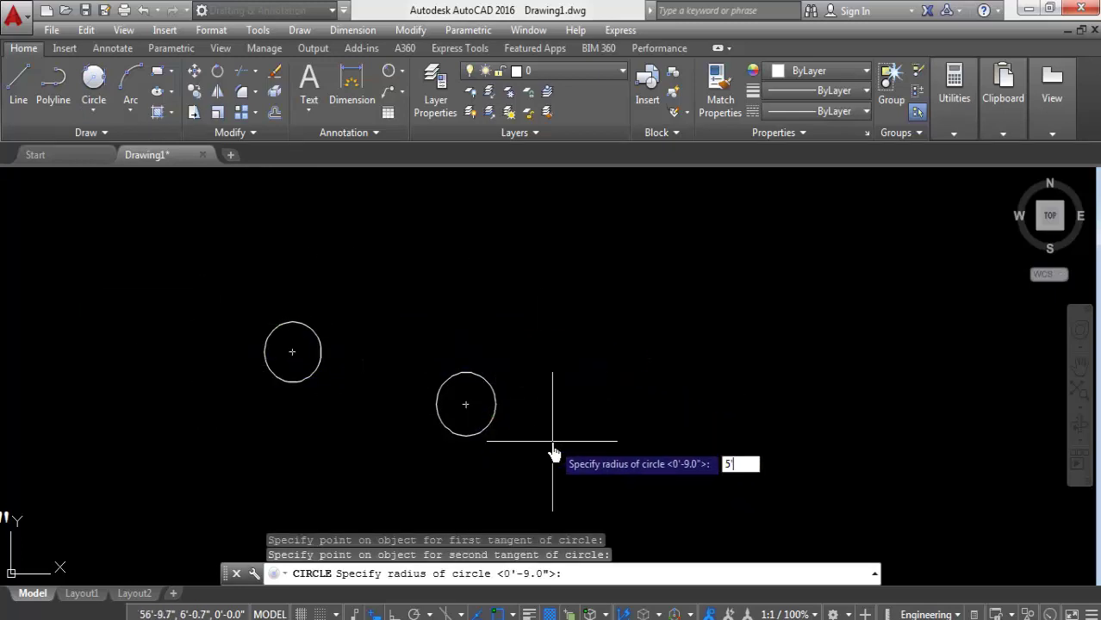
{"action": "key", "text": "Return"}
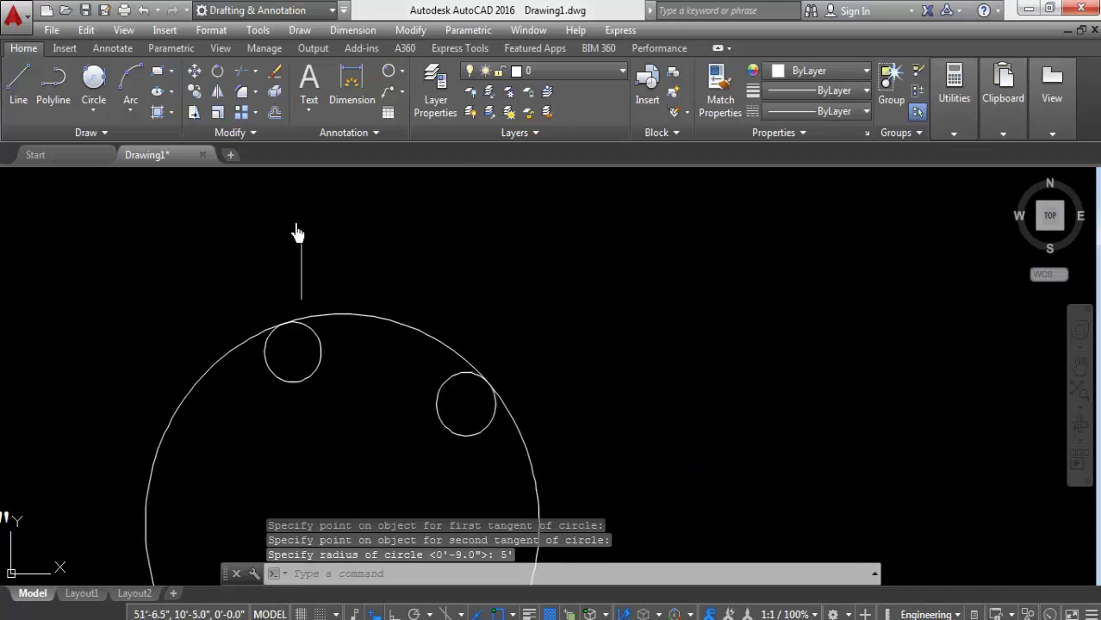
Add an R5' radius dimension to the big circle, then delete it
{"action": "scroll", "coordinate": [297, 233], "scroll_direction": "down", "scroll_amount": 5}
{"action": "scroll", "coordinate": [342, 300], "scroll_direction": "up", "scroll_amount": 3}
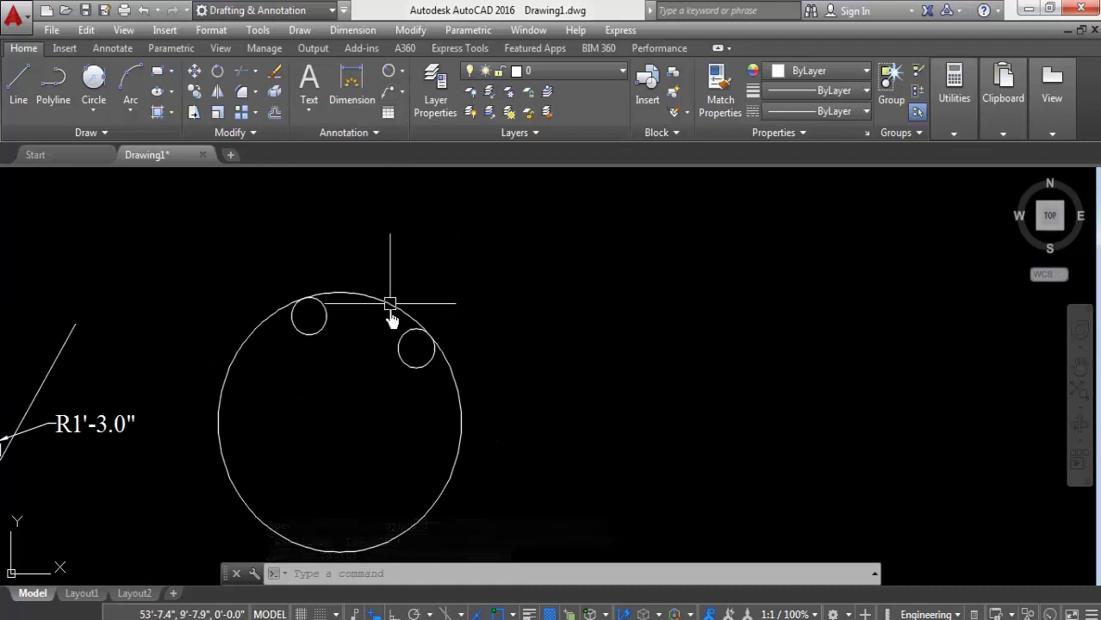
{"action": "left_click", "coordinate": [405, 75]}
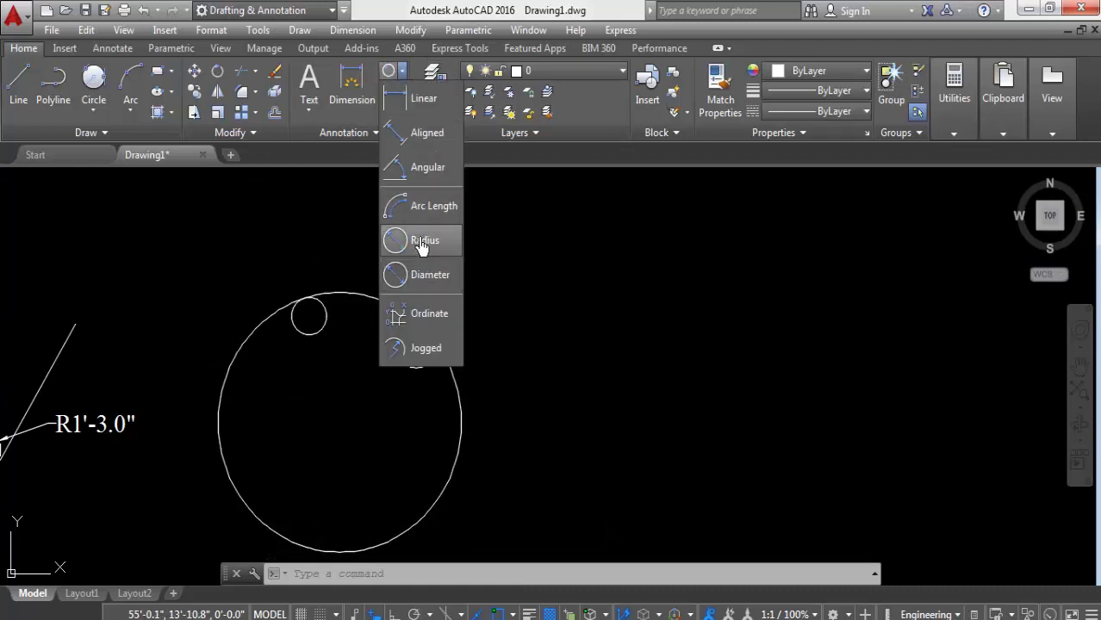
{"action": "left_click", "coordinate": [421, 239]}
{"action": "left_click", "coordinate": [460, 416]}
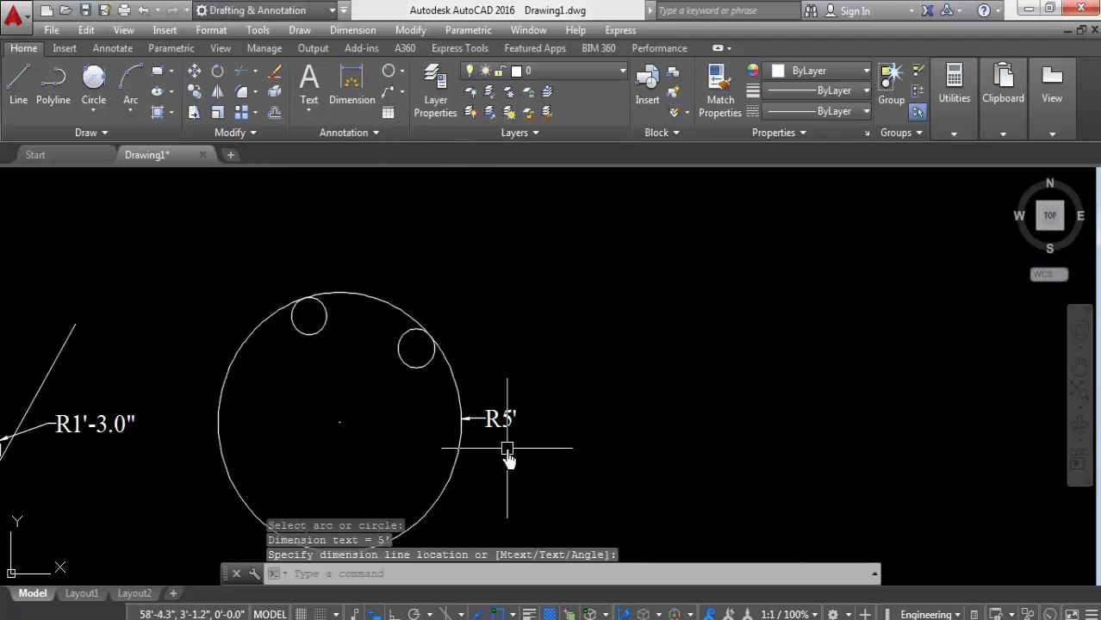
{"action": "left_click", "coordinate": [565, 388]}
{"action": "left_click_drag", "start_coordinate": [564, 388], "coordinate": [485, 441]}
{"action": "key", "text": "Delete"}
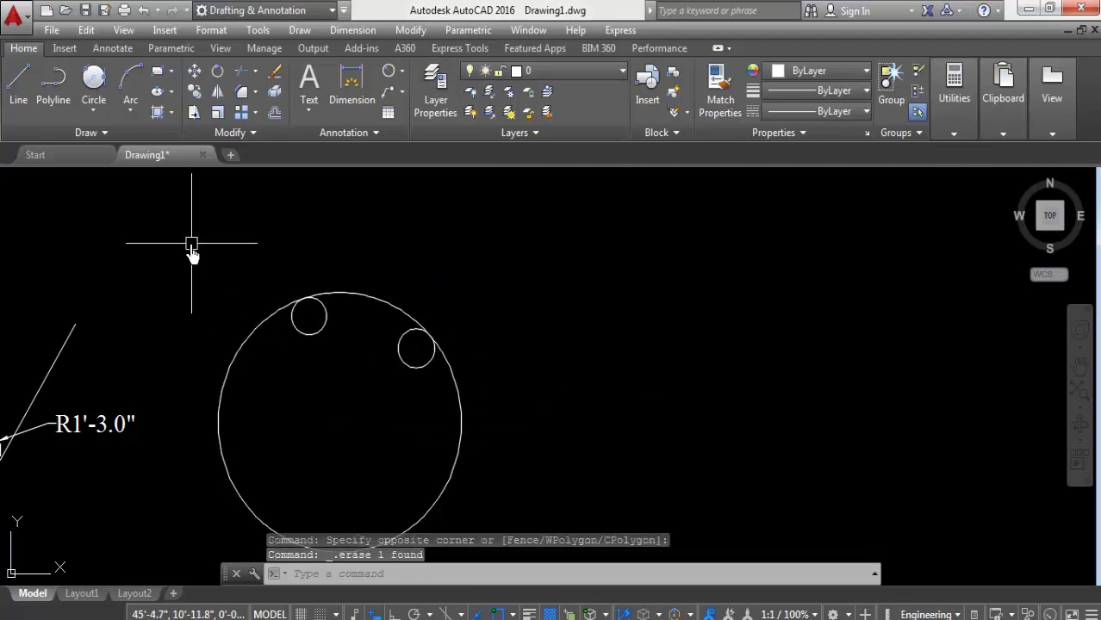
{"action": "left_click", "coordinate": [105, 117]}
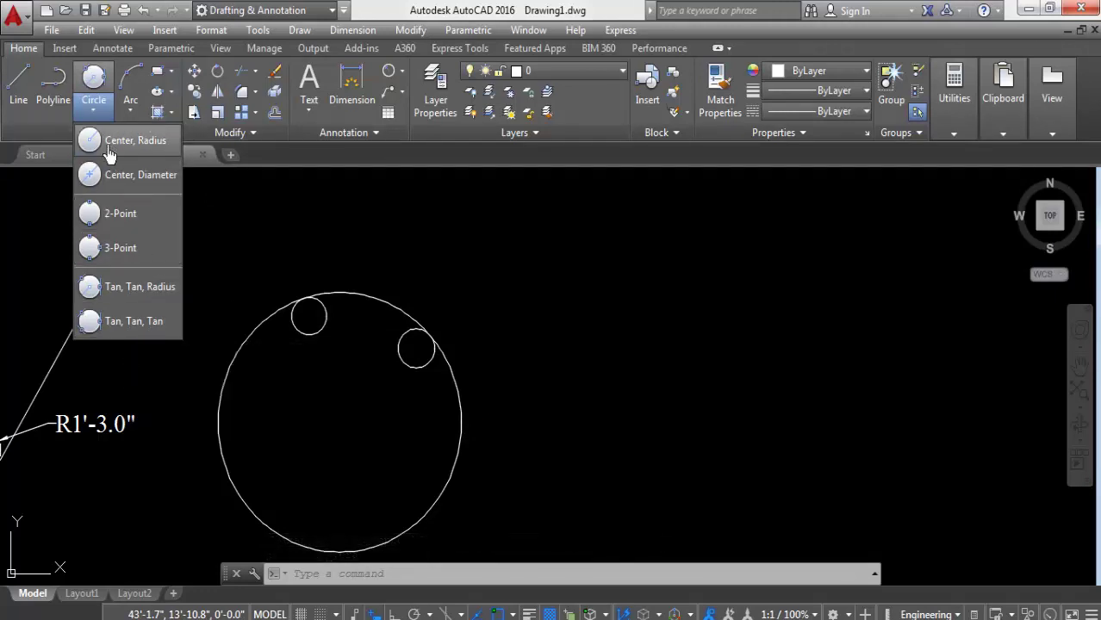
Draw a closed three-sided triangle with the LINE command
{"action": "left_click", "coordinate": [153, 368]}
{"action": "scroll", "coordinate": [173, 372], "scroll_direction": "down", "scroll_amount": 4}
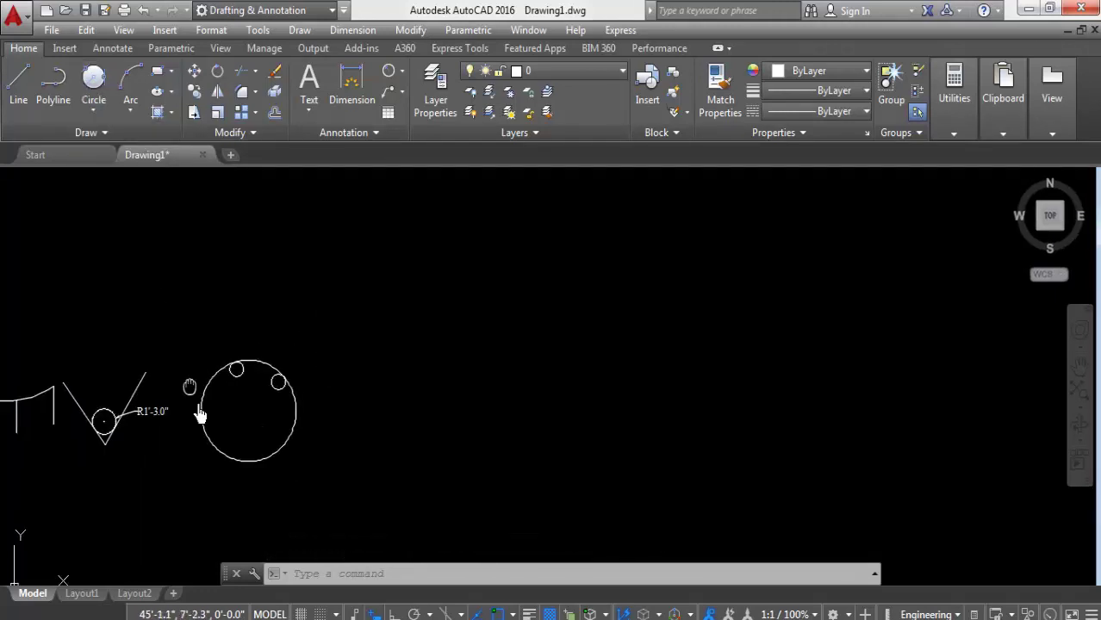
{"action": "left_click", "coordinate": [18, 86]}
{"action": "left_click", "coordinate": [212, 312]}
{"action": "left_click", "coordinate": [271, 207]}
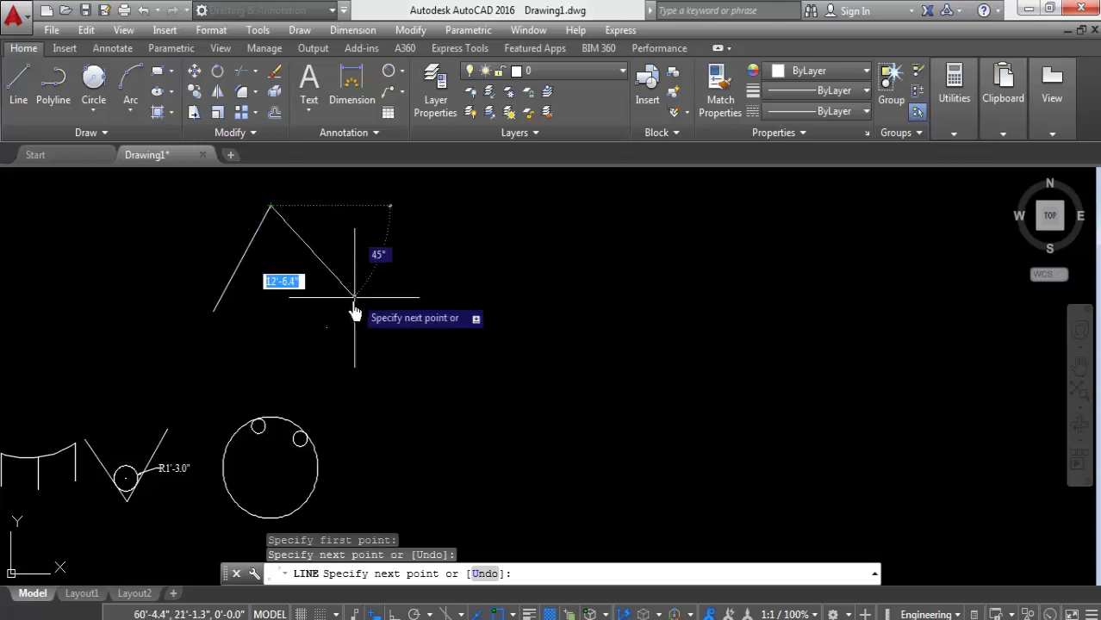
{"action": "left_click", "coordinate": [345, 304]}
{"action": "left_click", "coordinate": [213, 311]}
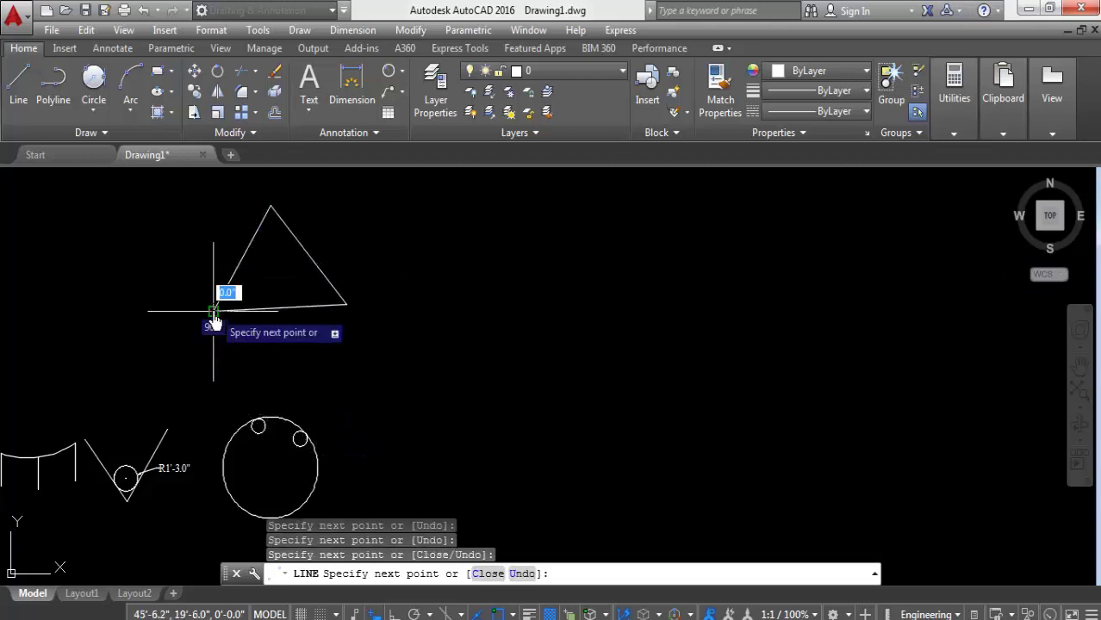
{"action": "key", "text": "Return"}
Draw a trial centre-radius circle inside the triangle, then delete it
{"action": "left_click", "coordinate": [94, 110]}
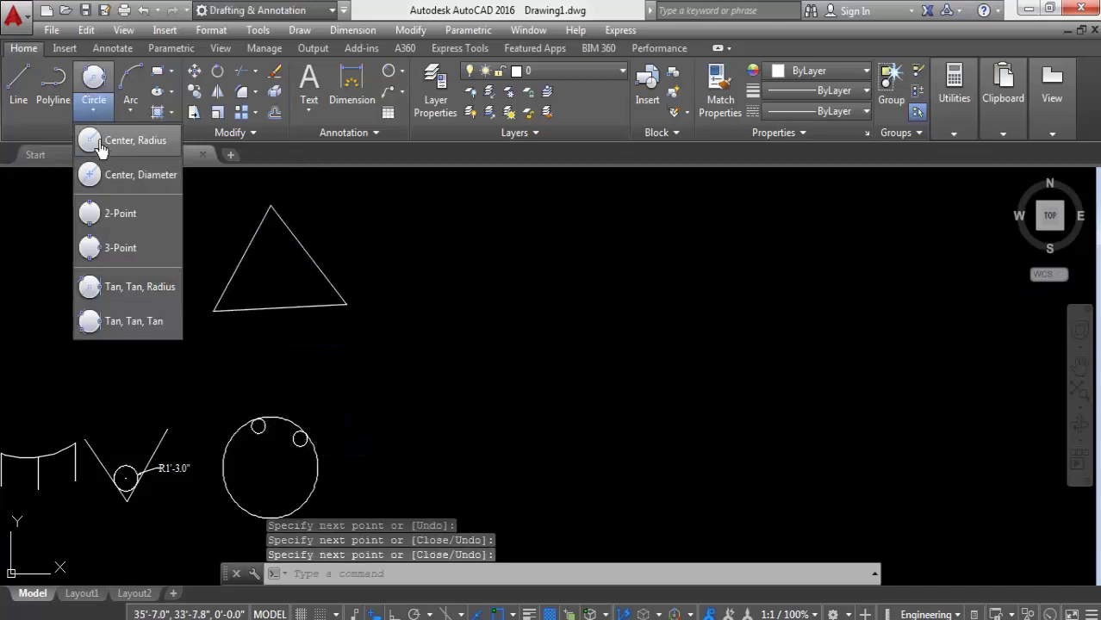
{"action": "left_click", "coordinate": [121, 143]}
{"action": "scroll", "coordinate": [332, 267], "scroll_direction": "up", "scroll_amount": 2}
{"action": "left_click", "coordinate": [244, 271]}
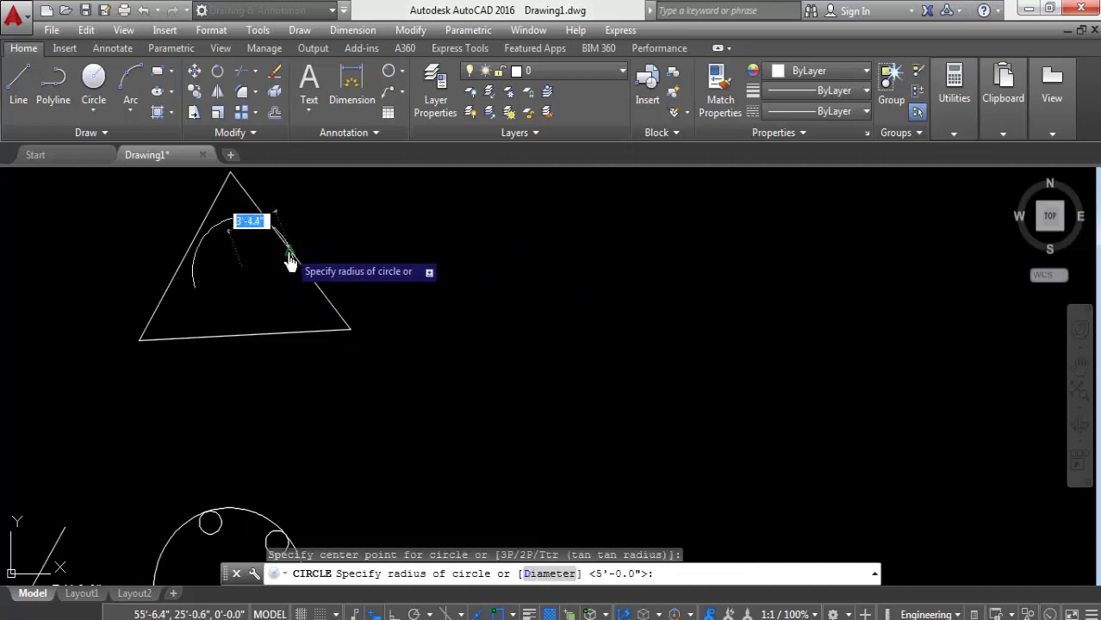
{"action": "left_click", "coordinate": [297, 278]}
{"action": "scroll", "coordinate": [207, 314], "scroll_direction": "up", "scroll_amount": 2}
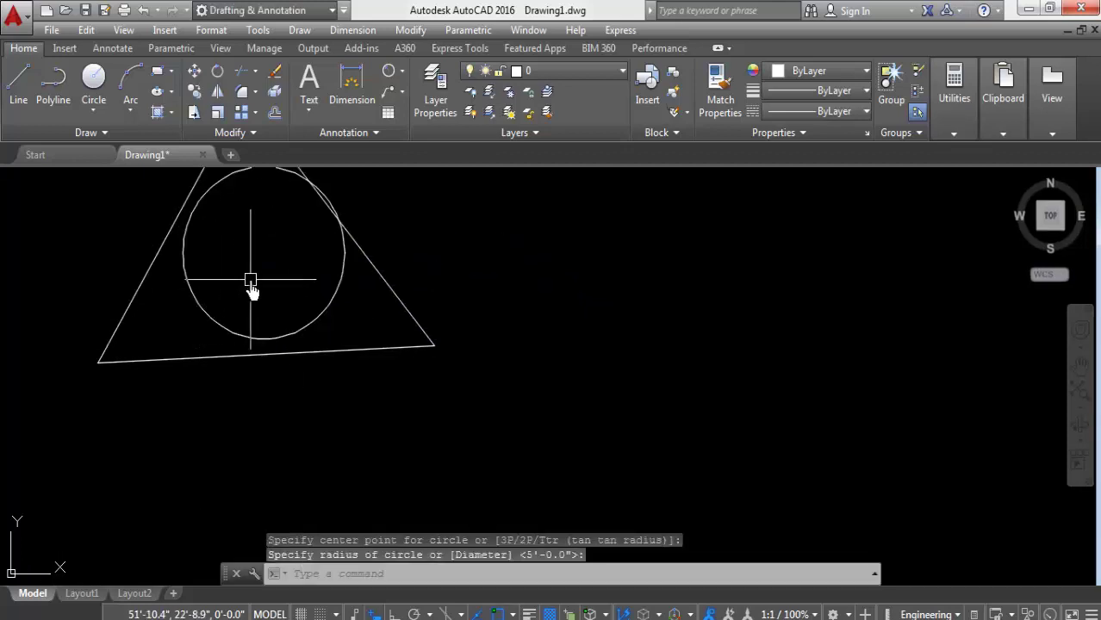
{"action": "left_click", "coordinate": [248, 285]}
{"action": "left_click", "coordinate": [197, 335]}
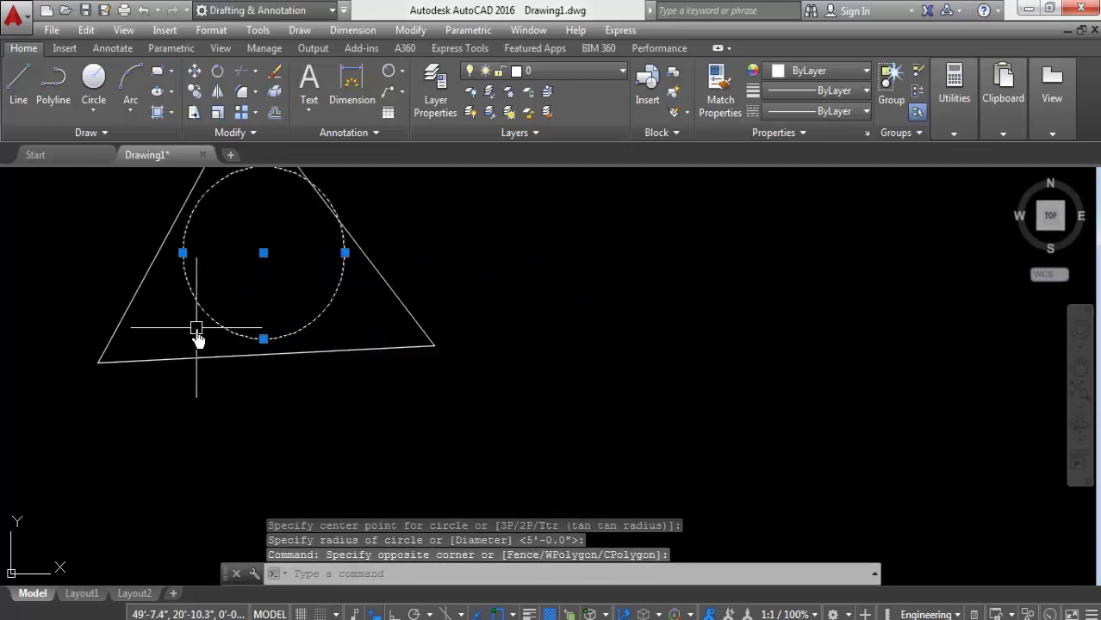
{"action": "key", "text": "Delete"}
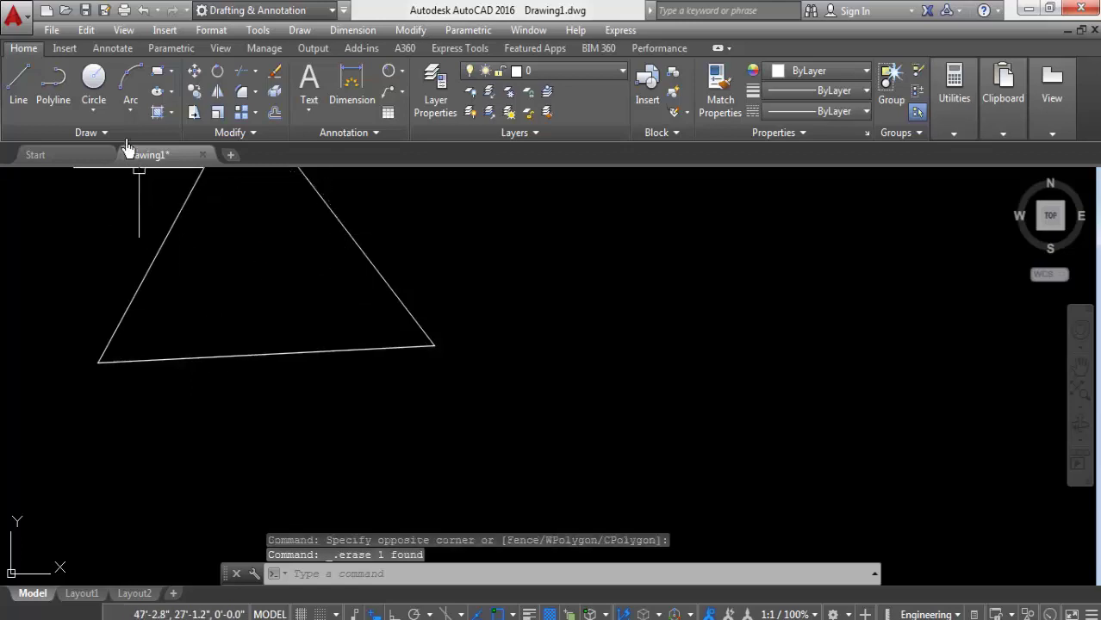
Inscribe a Tan, Tan, Tan circle touching all three sides of the first triangle
{"action": "left_click", "coordinate": [104, 116]}
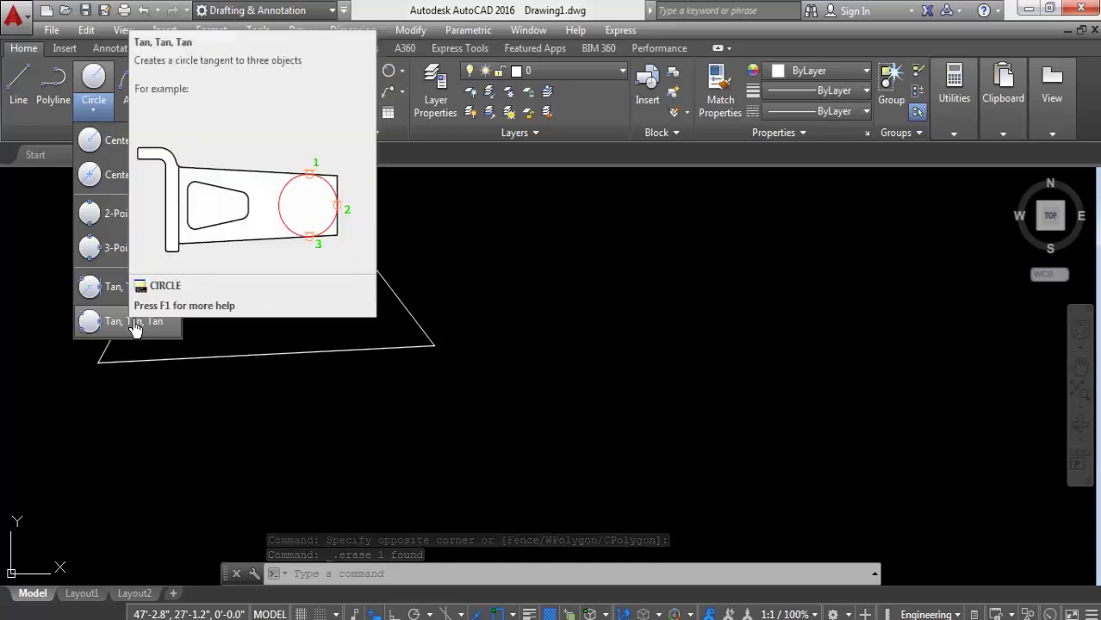
{"action": "left_click", "coordinate": [136, 328]}
{"action": "scroll", "coordinate": [164, 455], "scroll_direction": "down", "scroll_amount": 1}
{"action": "left_click", "coordinate": [152, 345]}
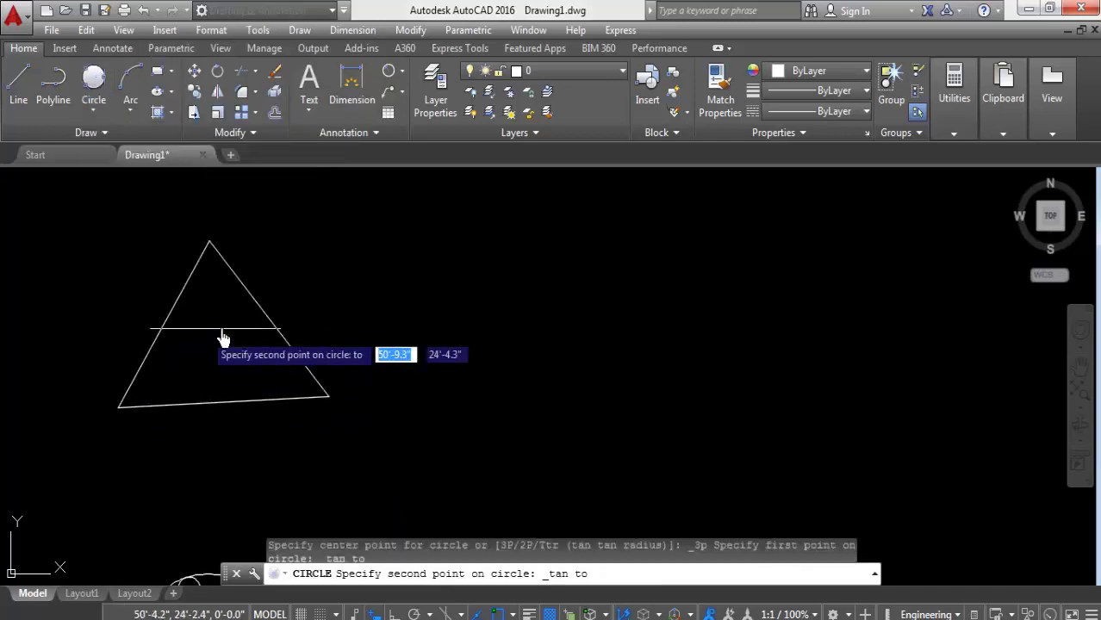
{"action": "left_click", "coordinate": [267, 320]}
{"action": "left_click", "coordinate": [237, 398]}
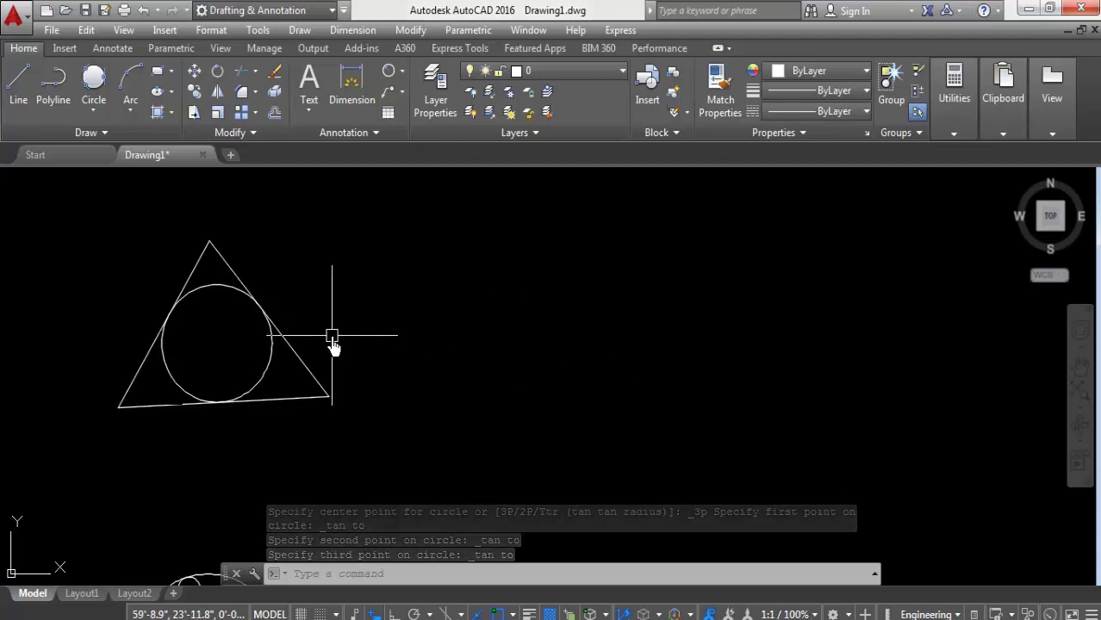
{"action": "scroll", "coordinate": [167, 340], "scroll_direction": "up", "scroll_amount": 3}
{"action": "scroll", "coordinate": [130, 336], "scroll_direction": "down", "scroll_amount": 3}
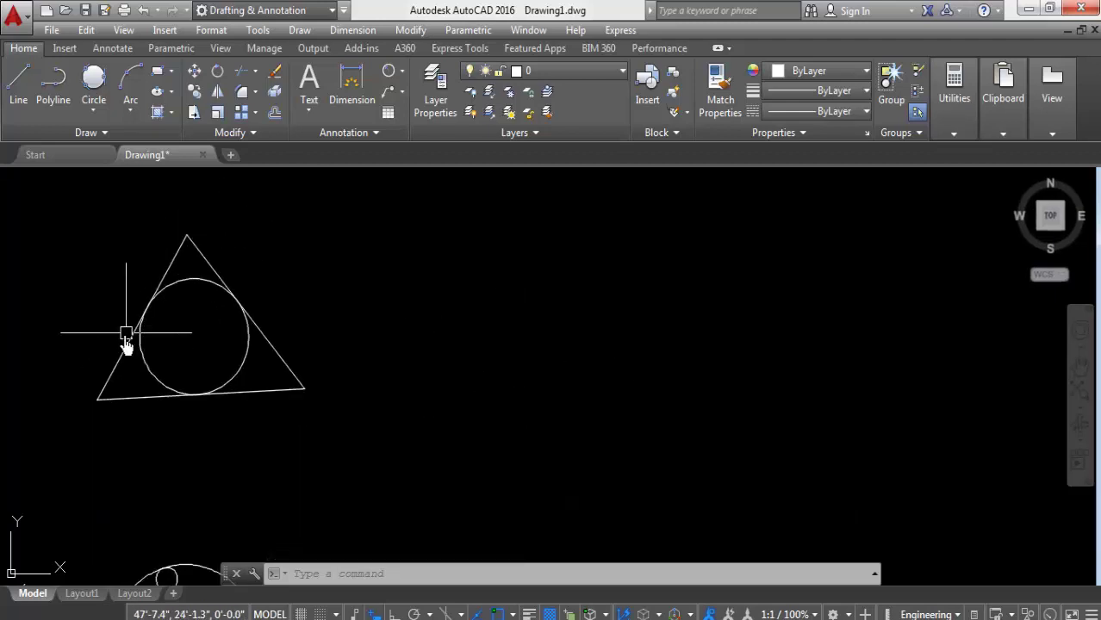
Draw a second, larger closed triangle to the right of the first
{"action": "left_click", "coordinate": [18, 82]}
{"action": "left_click", "coordinate": [406, 313]}
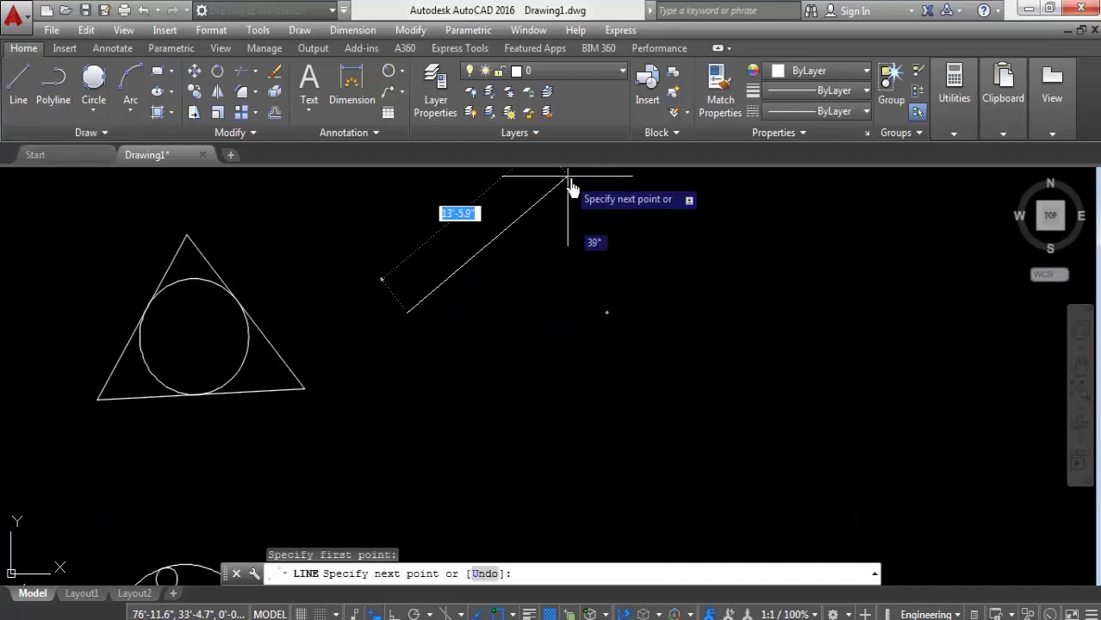
{"action": "middle_click_drag", "start_coordinate": [569, 177], "coordinate": [547, 241]}
{"action": "left_click", "coordinate": [672, 185]}
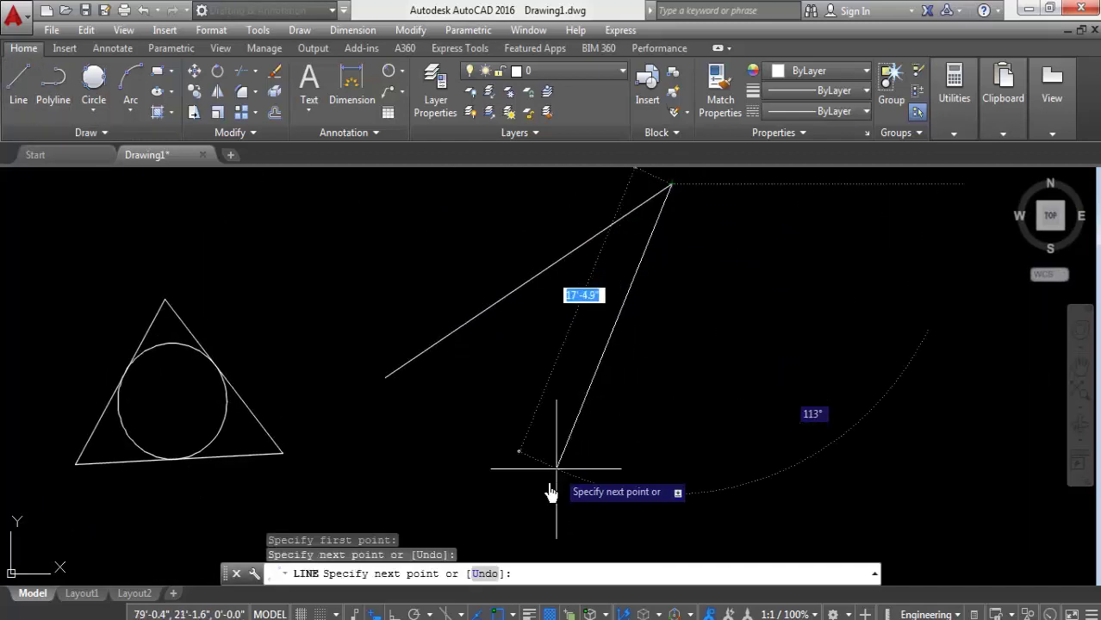
{"action": "left_click", "coordinate": [520, 490]}
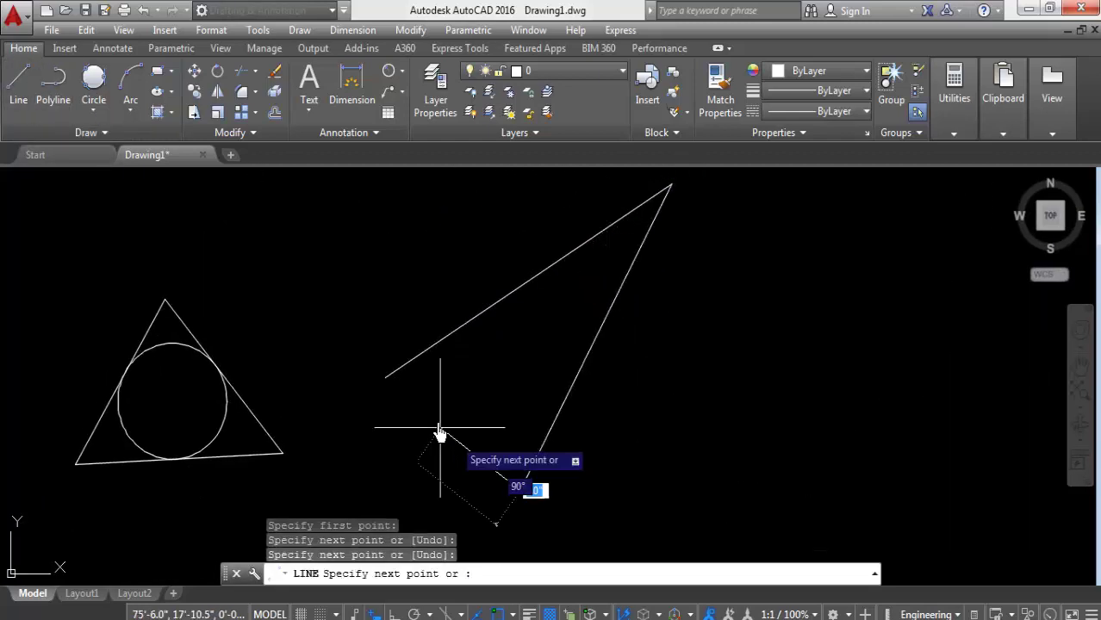
{"action": "left_click", "coordinate": [386, 378]}
{"action": "key", "text": "Return"}
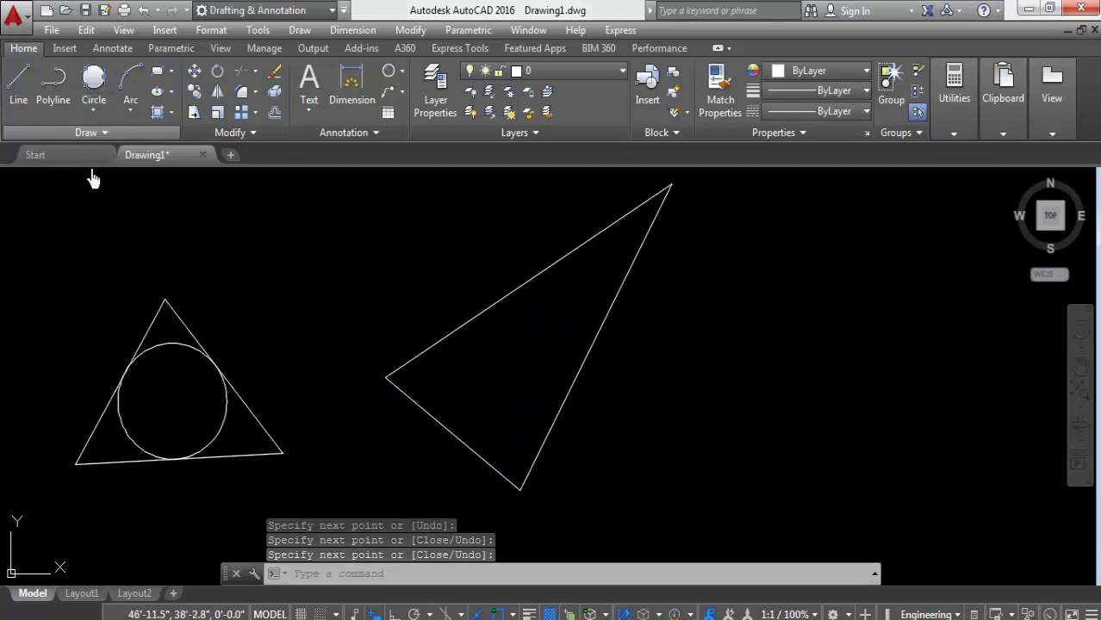
Inscribe a Tan, Tan, Tan circle tangent to all three sides of the second triangle
{"action": "left_click", "coordinate": [93, 110]}
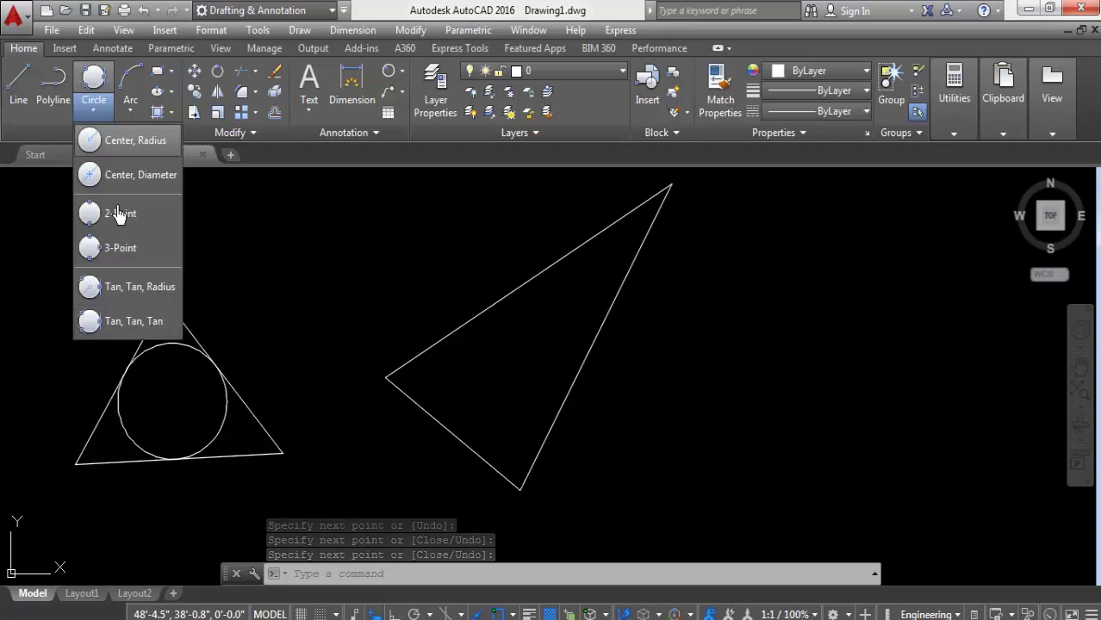
{"action": "left_click", "coordinate": [115, 319]}
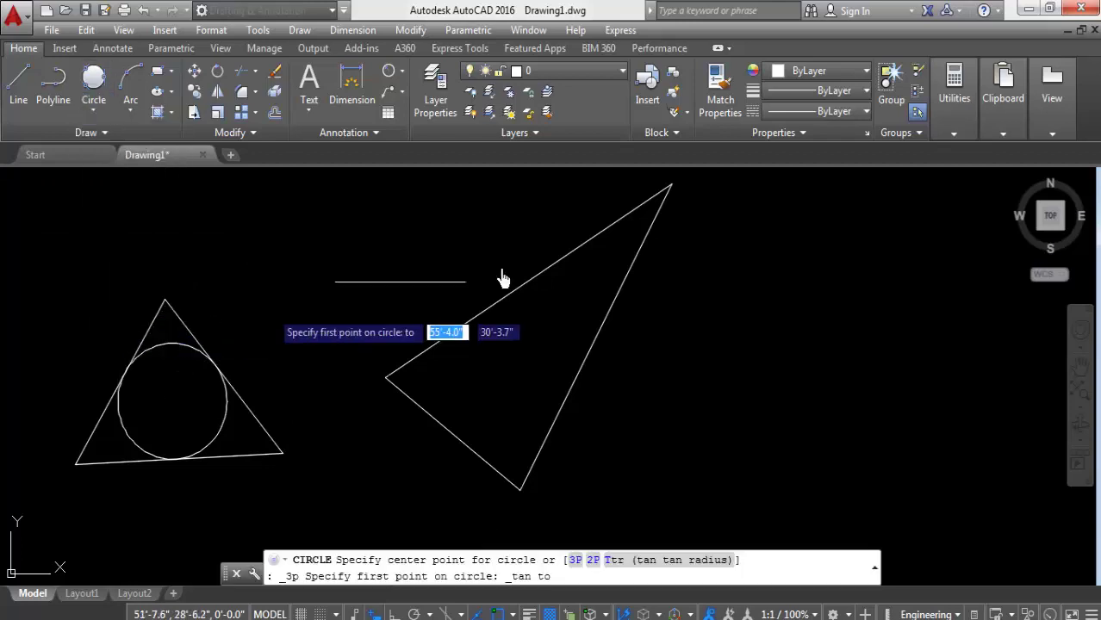
{"action": "left_click", "coordinate": [566, 255]}
{"action": "left_click", "coordinate": [603, 317]}
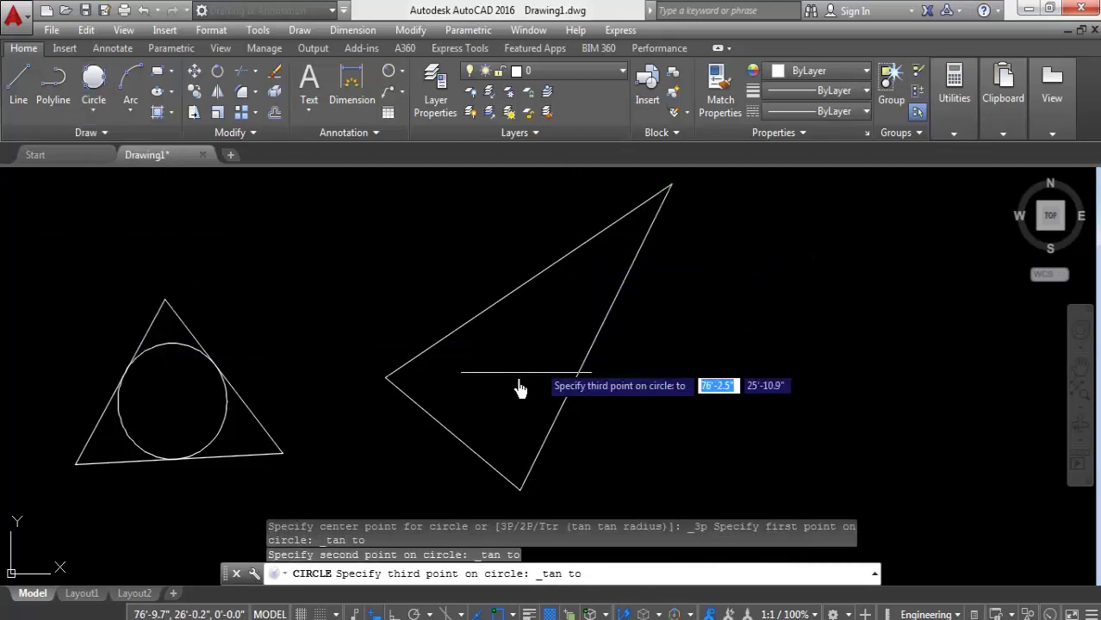
{"action": "left_click", "coordinate": [455, 439]}
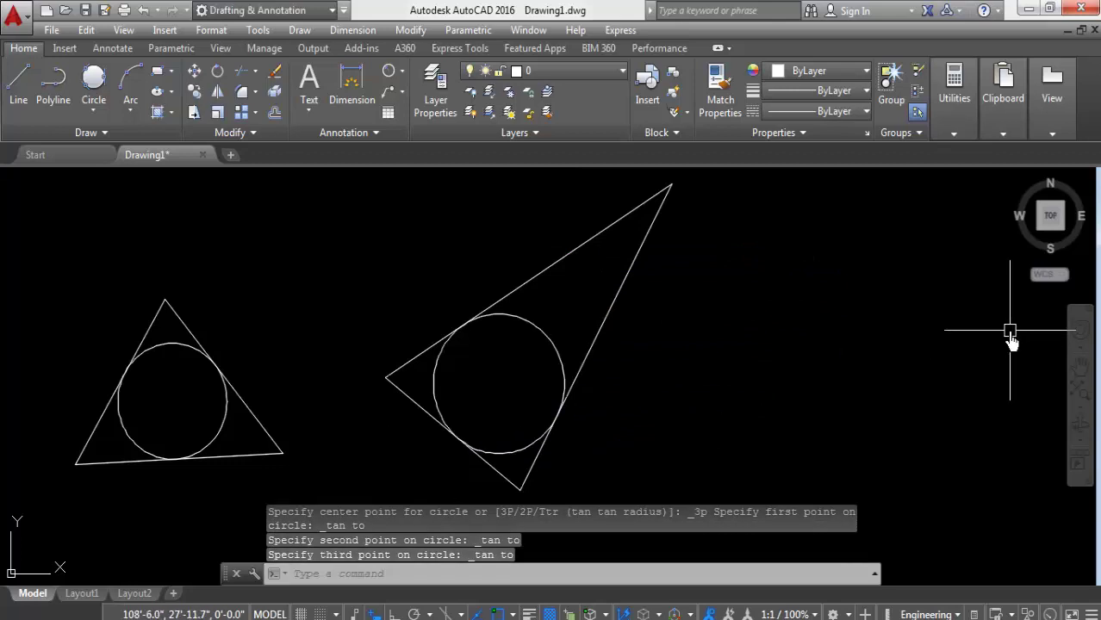
{"action": "scroll", "coordinate": [263, 352], "scroll_direction": "down", "scroll_amount": 2}
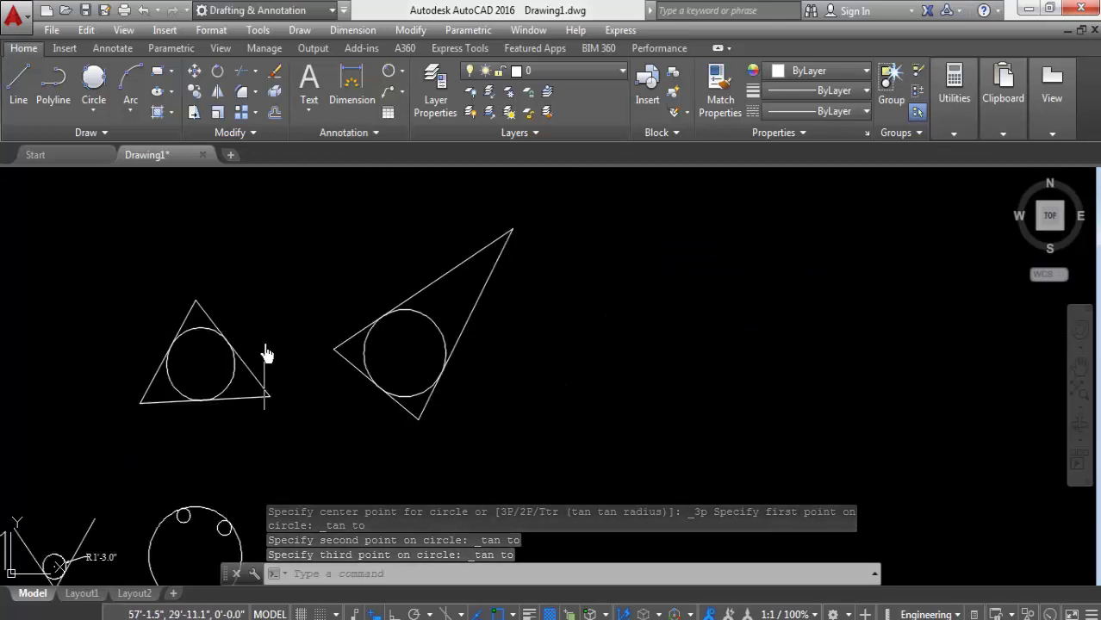
{"action": "scroll", "coordinate": [286, 379], "scroll_direction": "down", "scroll_amount": 2}
{"action": "scroll", "coordinate": [287, 390], "scroll_direction": "up", "scroll_amount": 2}
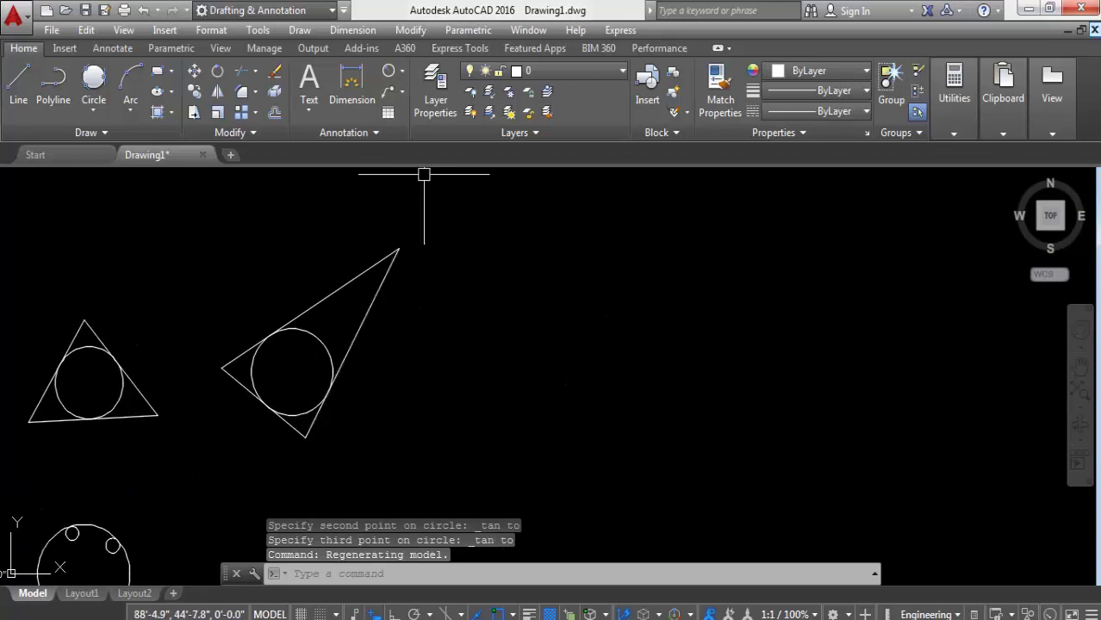
Add a 3'-2.1" linear dimension to the left of the vertical line in the lower drawings
{"action": "left_click", "coordinate": [95, 121]}
{"action": "left_click", "coordinate": [107, 140]}
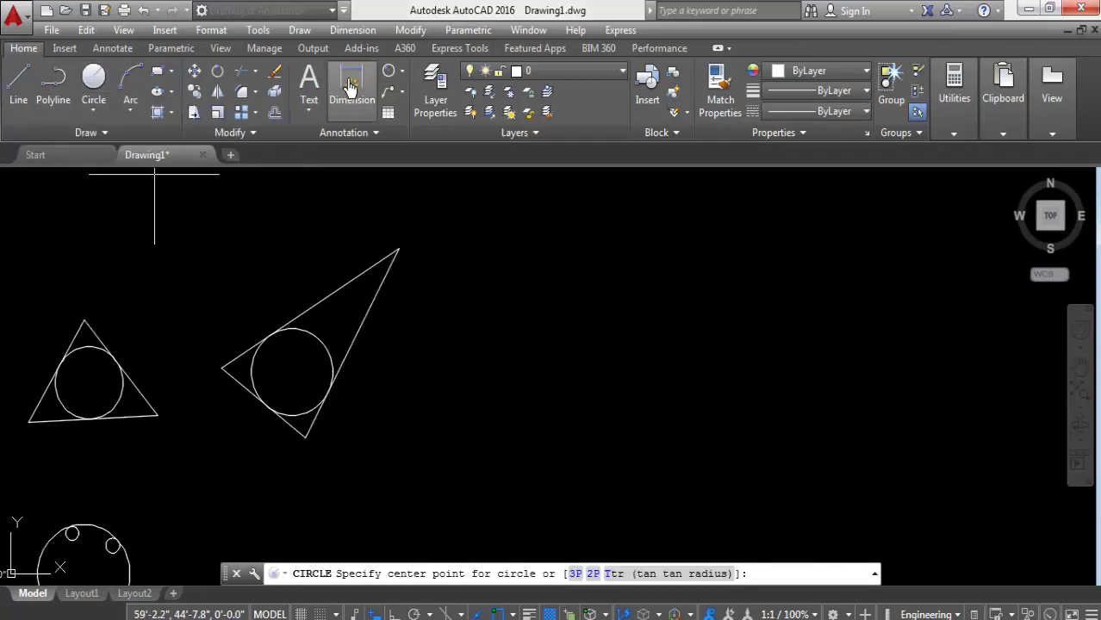
{"action": "left_click", "coordinate": [403, 77]}
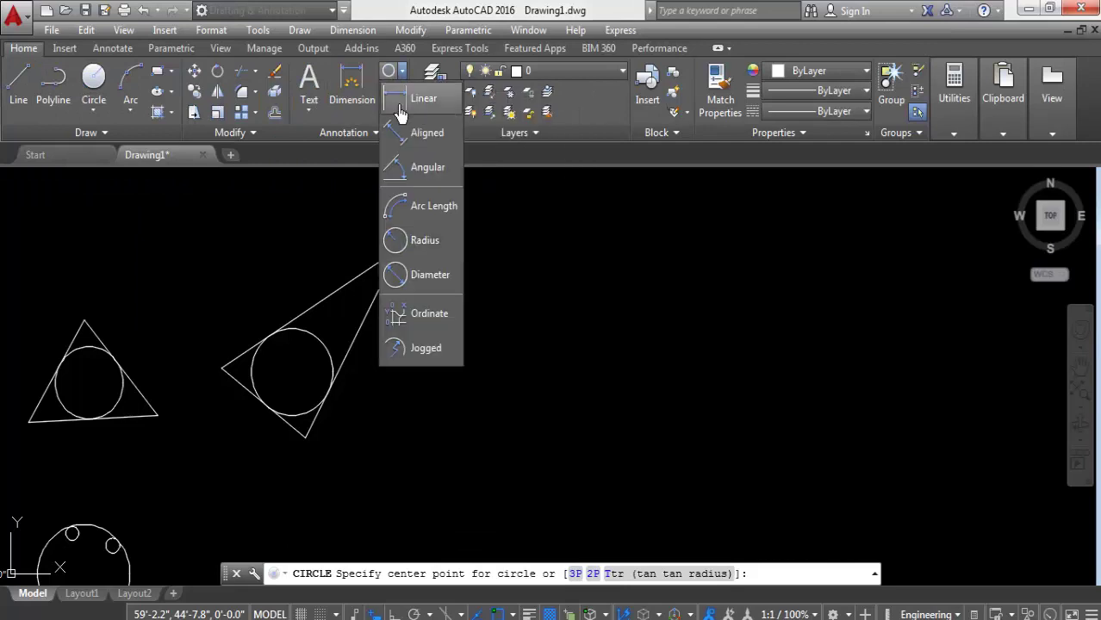
{"action": "left_click", "coordinate": [401, 112]}
{"action": "left_click", "coordinate": [402, 74]}
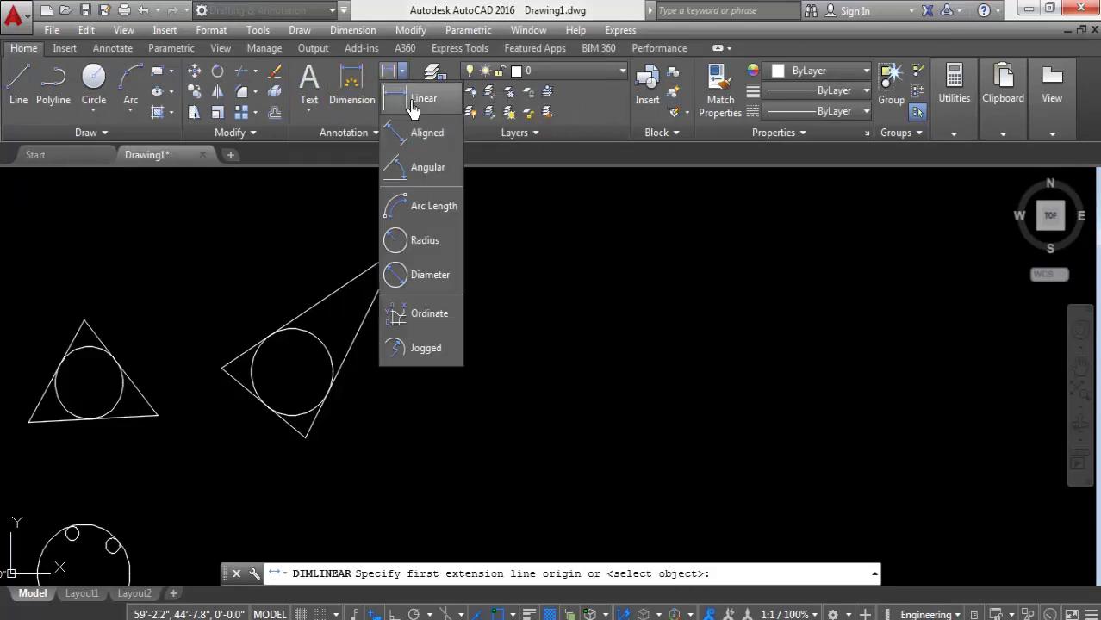
{"action": "left_click", "coordinate": [414, 106]}
{"action": "scroll", "coordinate": [396, 190], "scroll_direction": "down", "scroll_amount": 4}
{"action": "scroll", "coordinate": [226, 321], "scroll_direction": "up", "scroll_amount": 2}
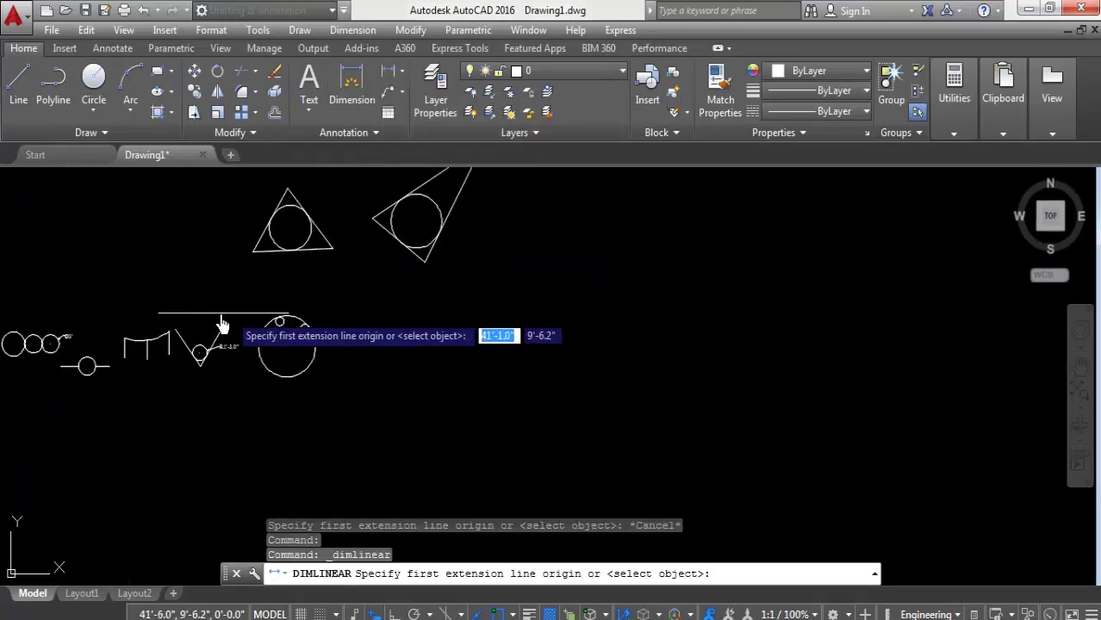
{"action": "scroll", "coordinate": [287, 345], "scroll_direction": "up", "scroll_amount": 2}
{"action": "middle_click_drag", "start_coordinate": [278, 376], "coordinate": [508, 318]}
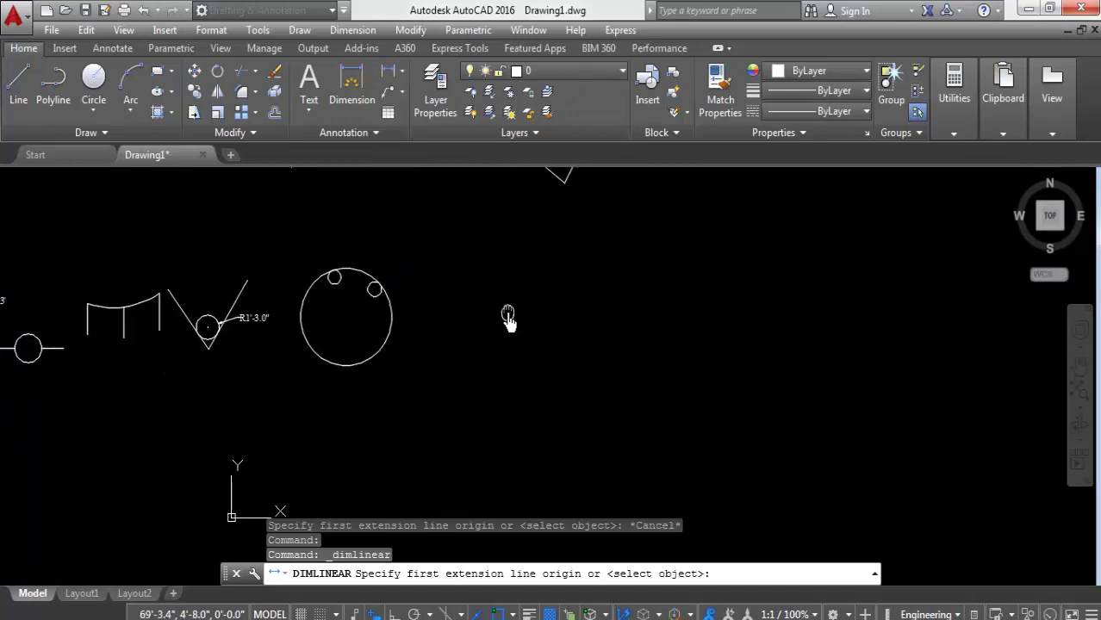
{"action": "scroll", "coordinate": [18, 331], "scroll_direction": "up", "scroll_amount": 4}
{"action": "scroll", "coordinate": [78, 224], "scroll_direction": "up", "scroll_amount": 2}
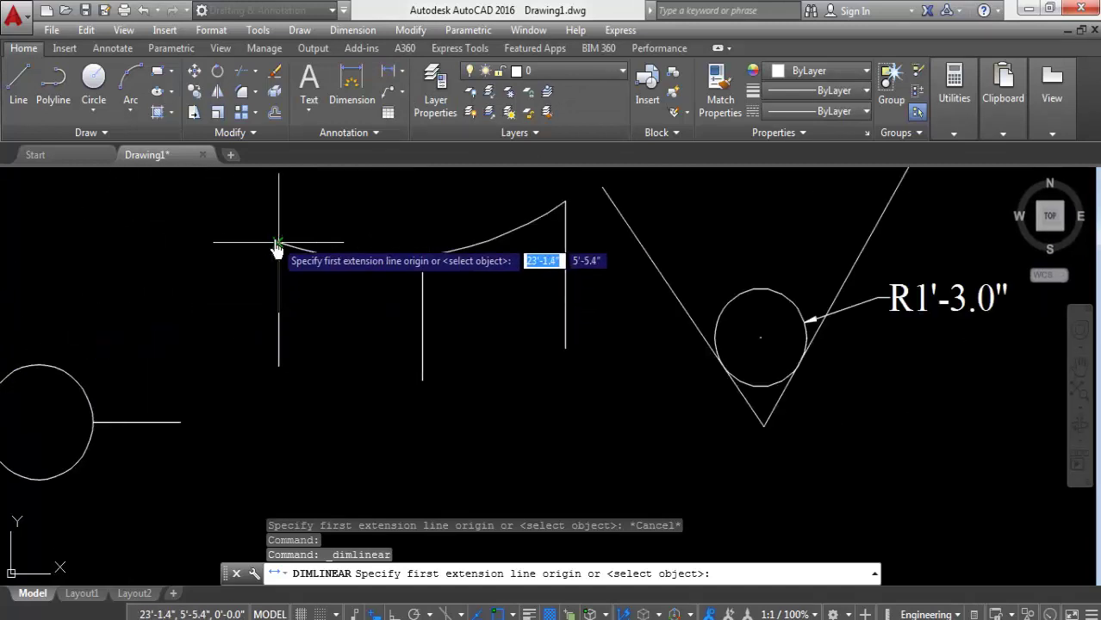
{"action": "left_click", "coordinate": [278, 245]}
{"action": "left_click", "coordinate": [279, 339]}
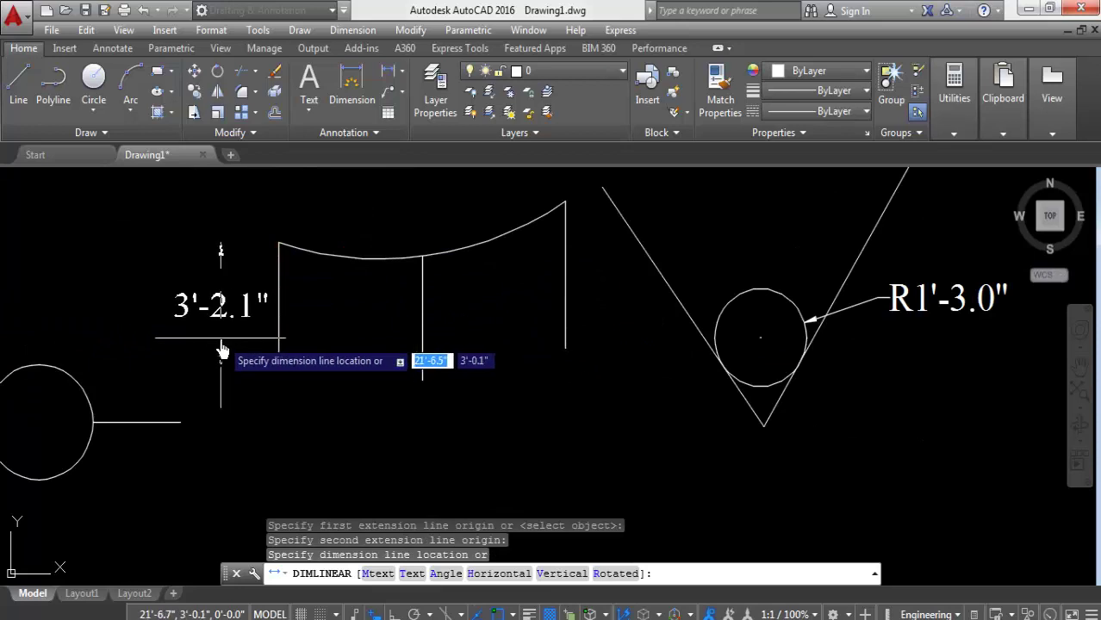
{"action": "left_click", "coordinate": [221, 349]}
Add a trial 19'-3.6" linear dimension on the triangle's long side, then delete it
{"action": "scroll", "coordinate": [287, 291], "scroll_direction": "down", "scroll_amount": 3}
{"action": "mouse_move", "coordinate": [287, 291]}
{"action": "middle_mouse_down"}
{"action": "mouse_move", "coordinate": [381, 468]}
{"action": "mouse_move", "coordinate": [436, 361]}
{"action": "middle_mouse_up"}
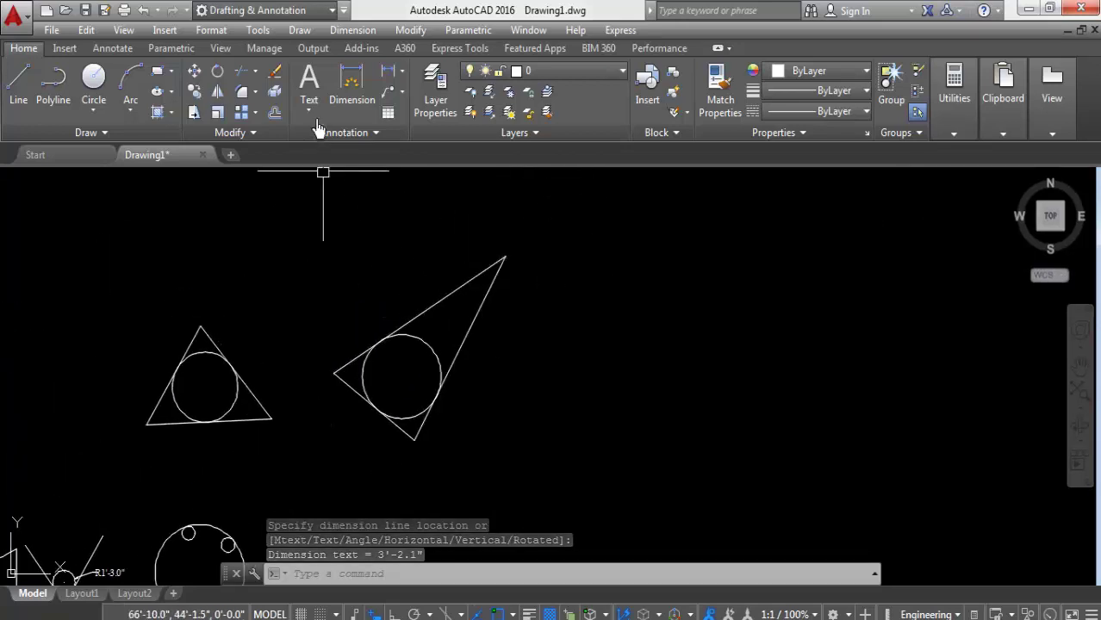
{"action": "left_click", "coordinate": [402, 71]}
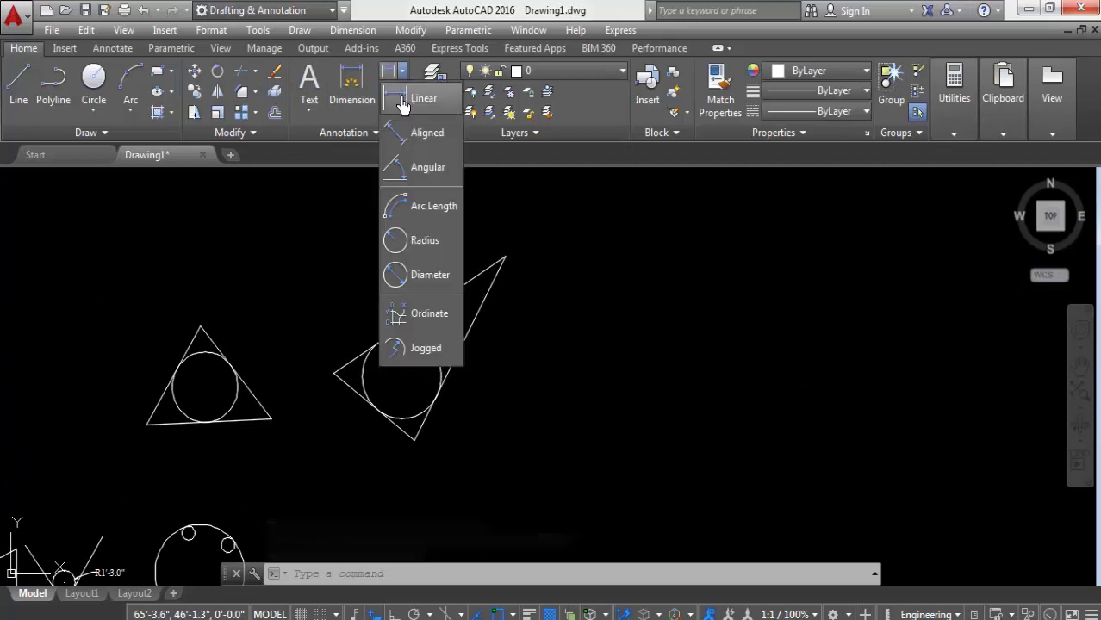
{"action": "left_click", "coordinate": [419, 100]}
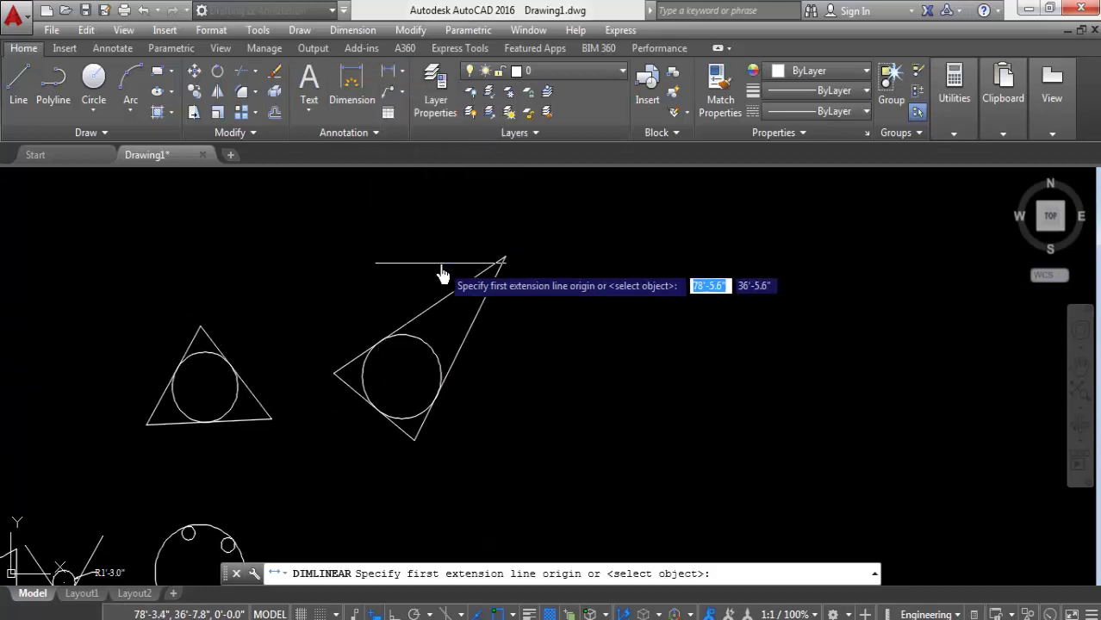
{"action": "key", "text": "Return"}
{"action": "left_click", "coordinate": [443, 306]}
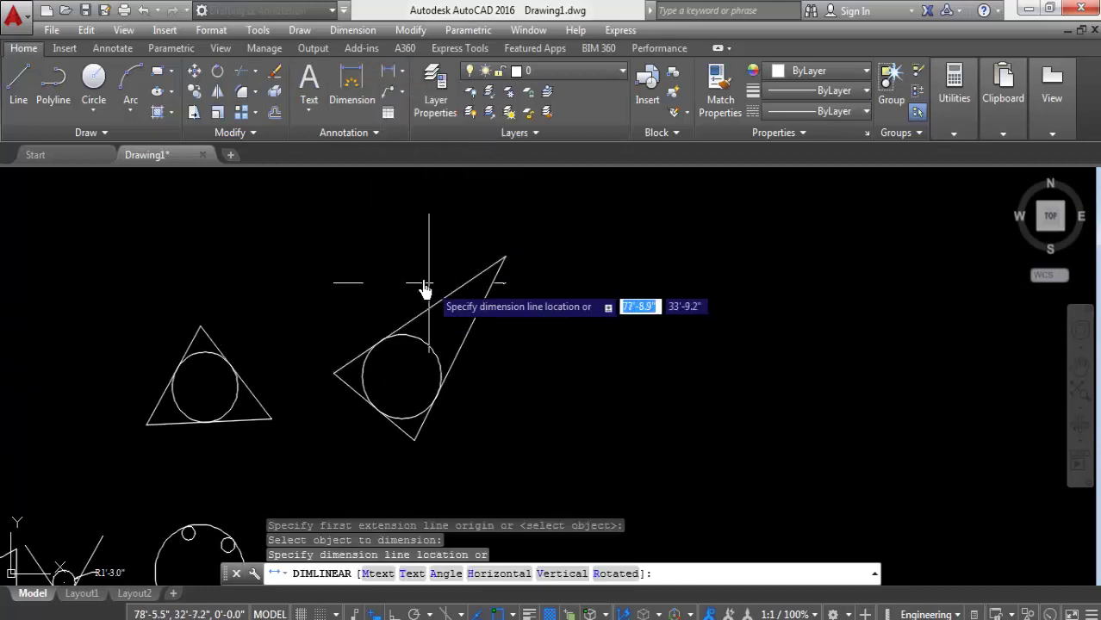
{"action": "left_click", "coordinate": [410, 237]}
{"action": "scroll", "coordinate": [409, 237], "scroll_direction": "up", "scroll_amount": 4}
{"action": "scroll", "coordinate": [392, 233], "scroll_direction": "down", "scroll_amount": 2}
{"action": "left_click", "coordinate": [369, 227]}
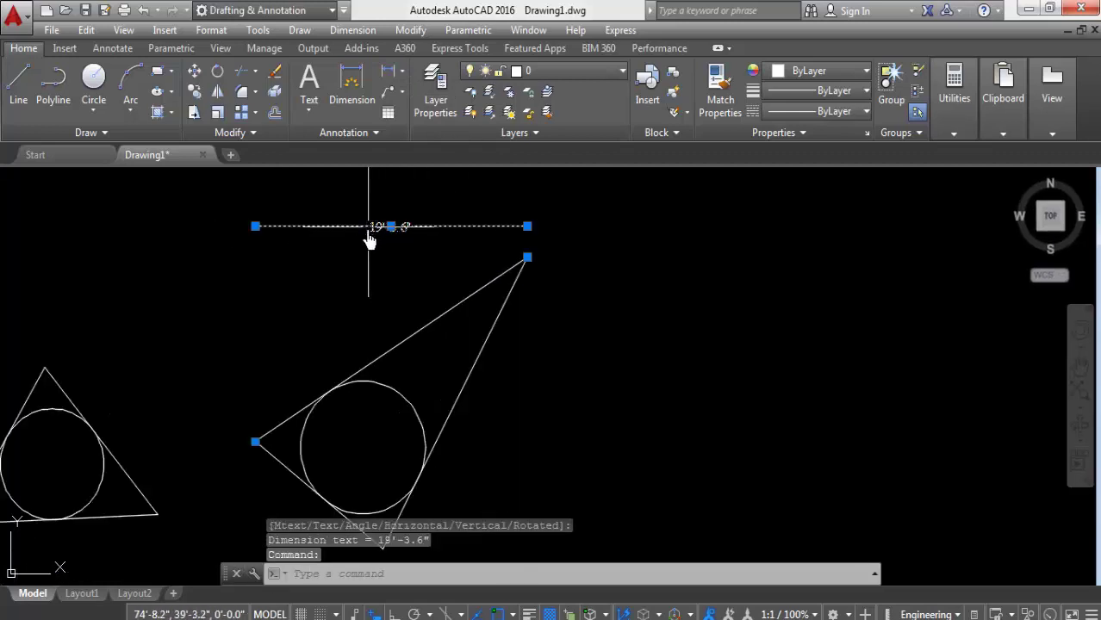
{"action": "key", "text": "Delete"}
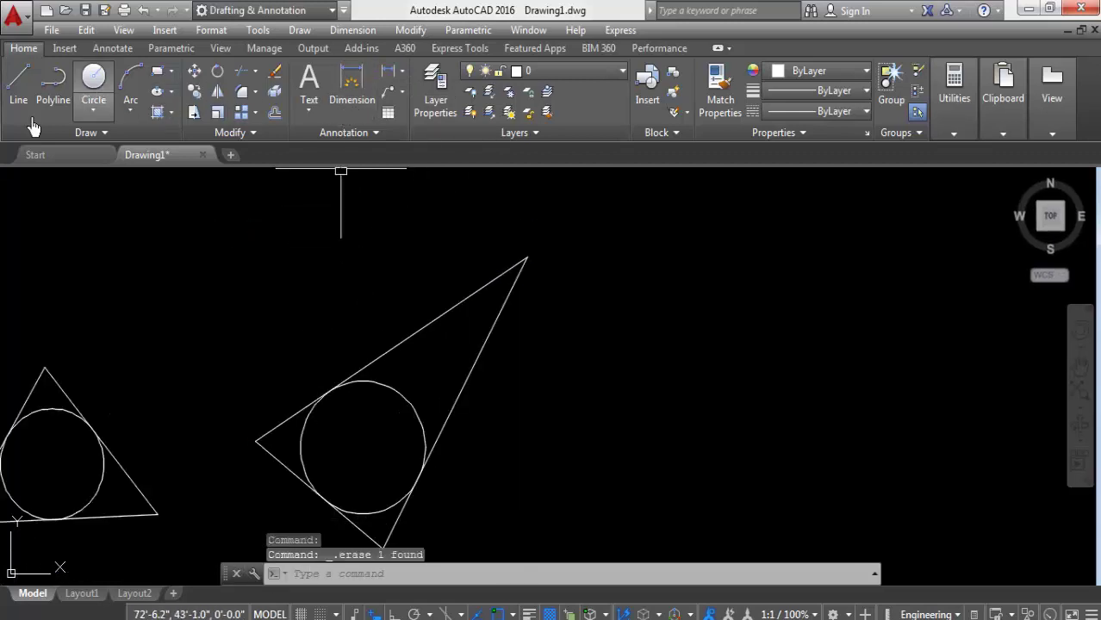
Draw an L-shaped horizontal and vertical line pair with Ortho on, right of the triangles
{"action": "left_click", "coordinate": [14, 93]}
{"action": "left_click", "coordinate": [570, 373]}
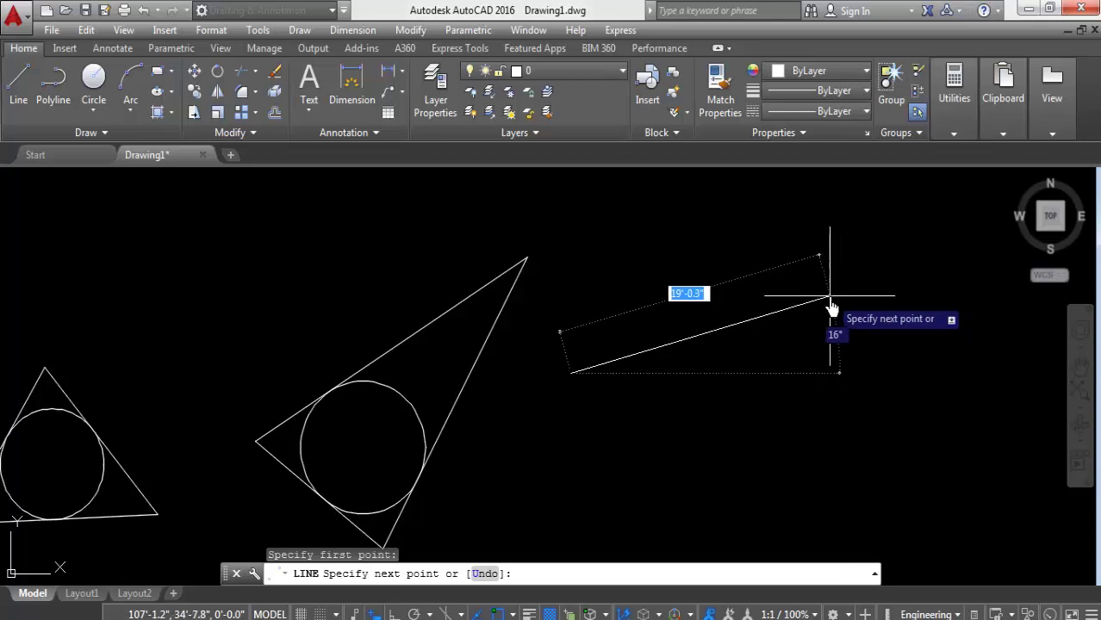
{"action": "key", "text": "F8"}
{"action": "left_click", "coordinate": [902, 379]}
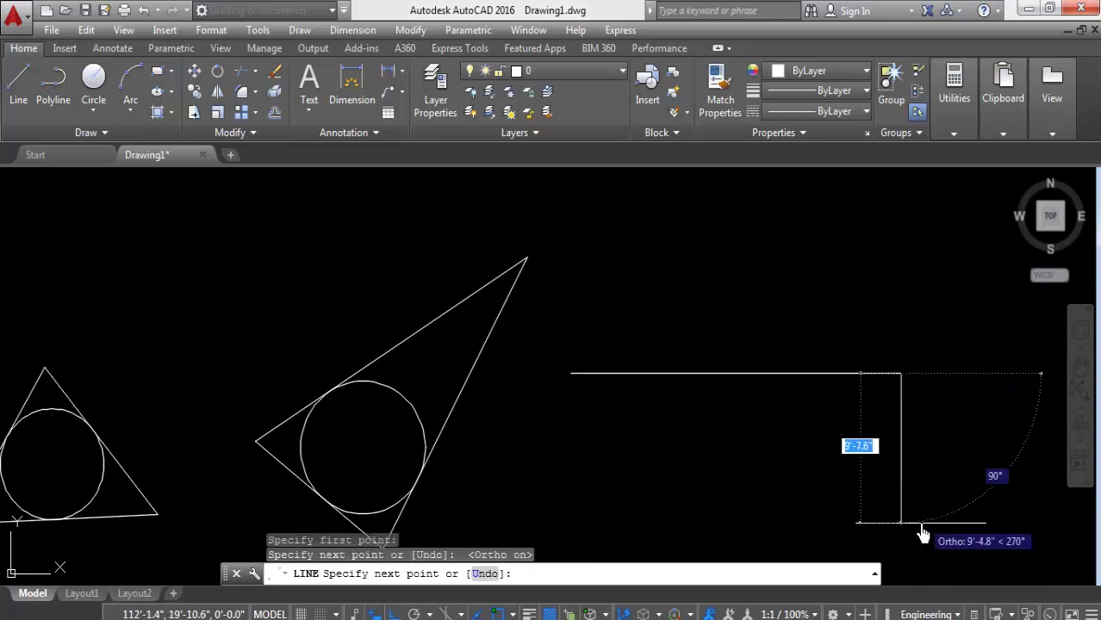
{"action": "left_click", "coordinate": [865, 538]}
{"action": "key", "text": "Return"}
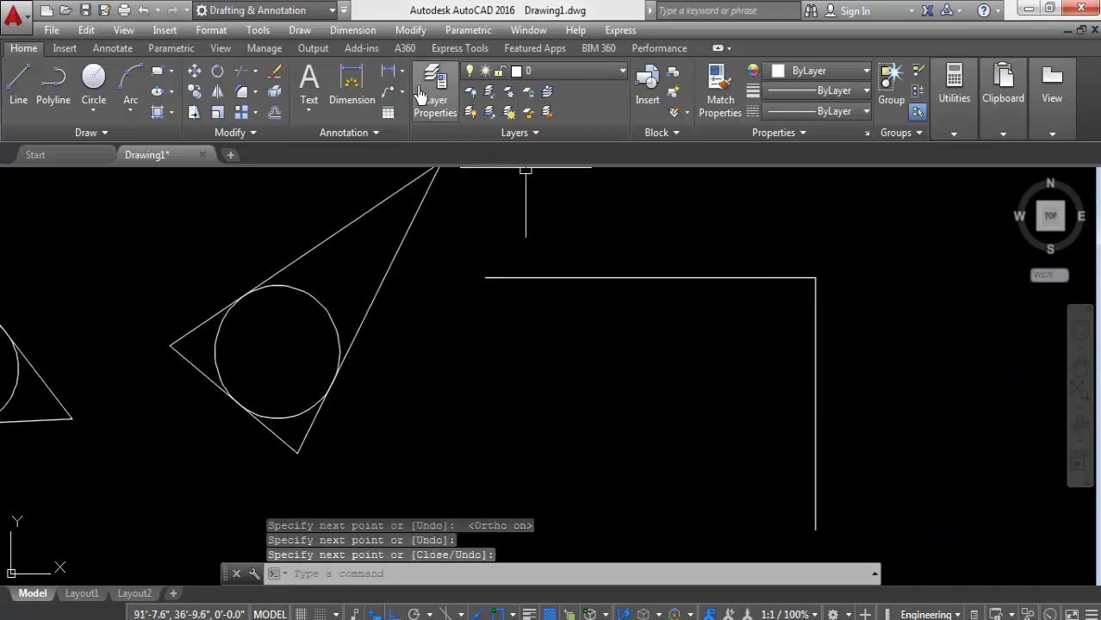
Add a 23'-4.1" linear dimension above the horizontal line
{"action": "left_click", "coordinate": [403, 76]}
{"action": "left_click", "coordinate": [412, 100]}
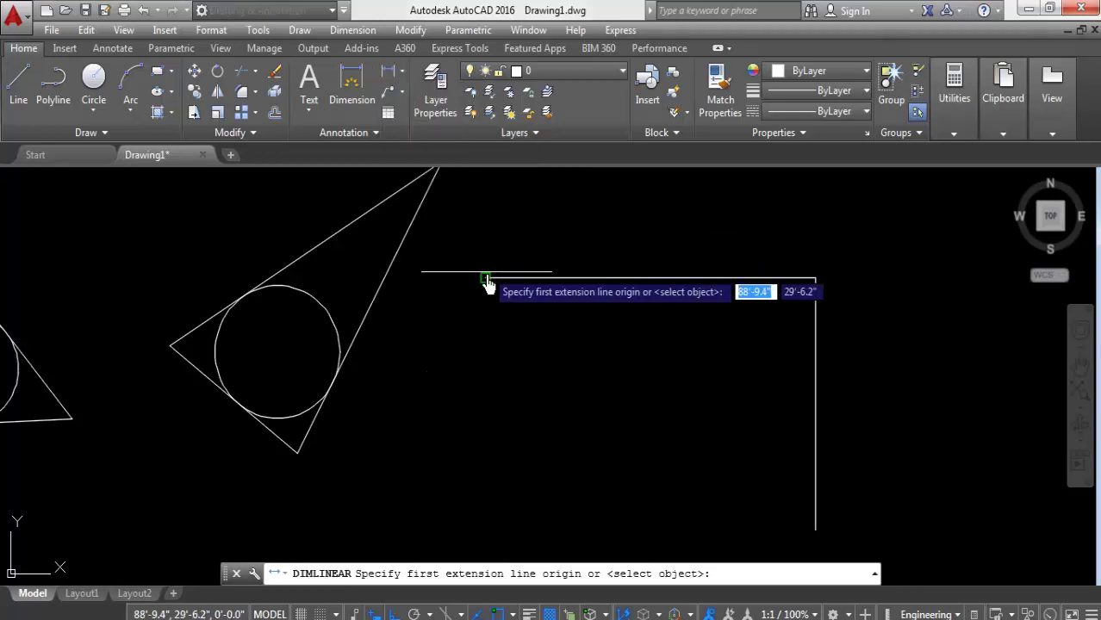
{"action": "left_click", "coordinate": [486, 278]}
{"action": "left_click", "coordinate": [813, 289]}
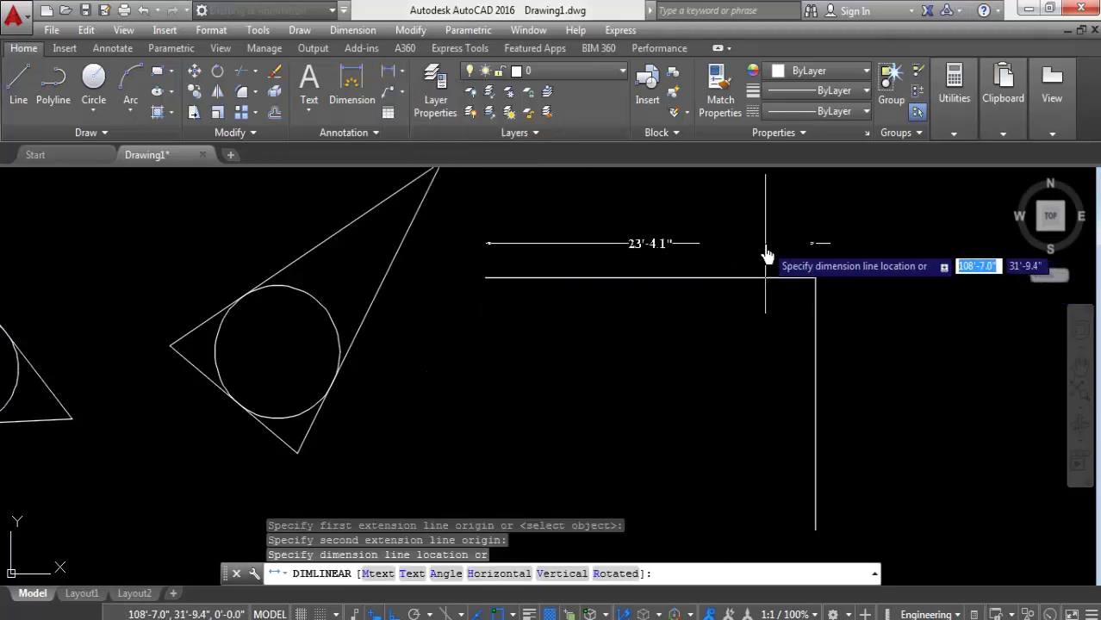
{"action": "left_click", "coordinate": [772, 245]}
{"action": "middle_click_drag", "start_coordinate": [397, 307], "coordinate": [446, 376]}
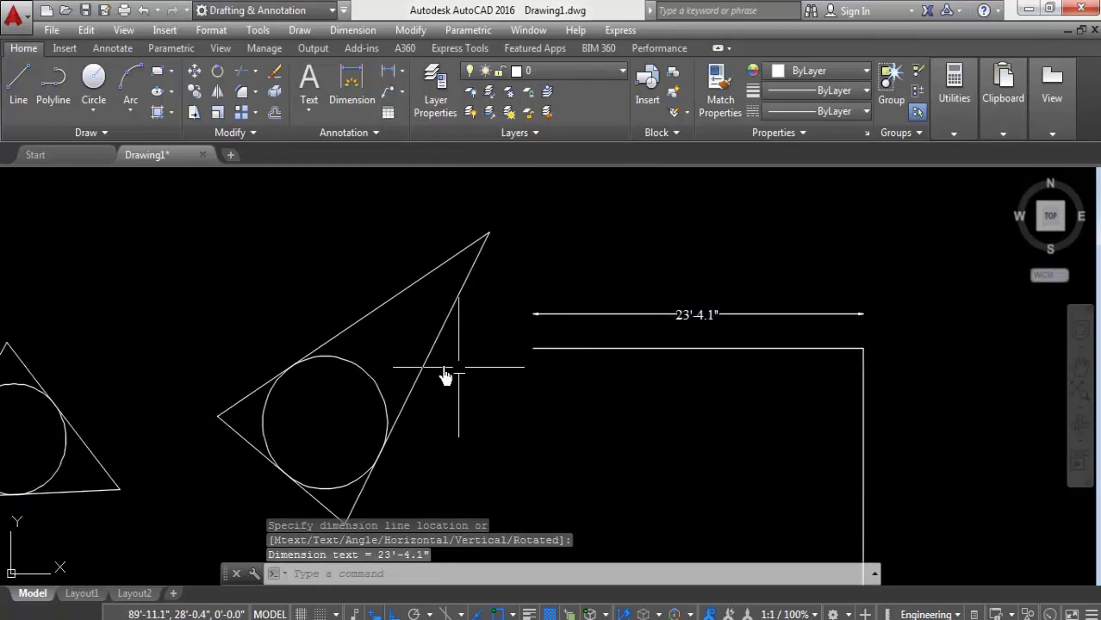
Add a 22'-10.1" aligned dimension along the triangle's long side
{"action": "left_click", "coordinate": [402, 71]}
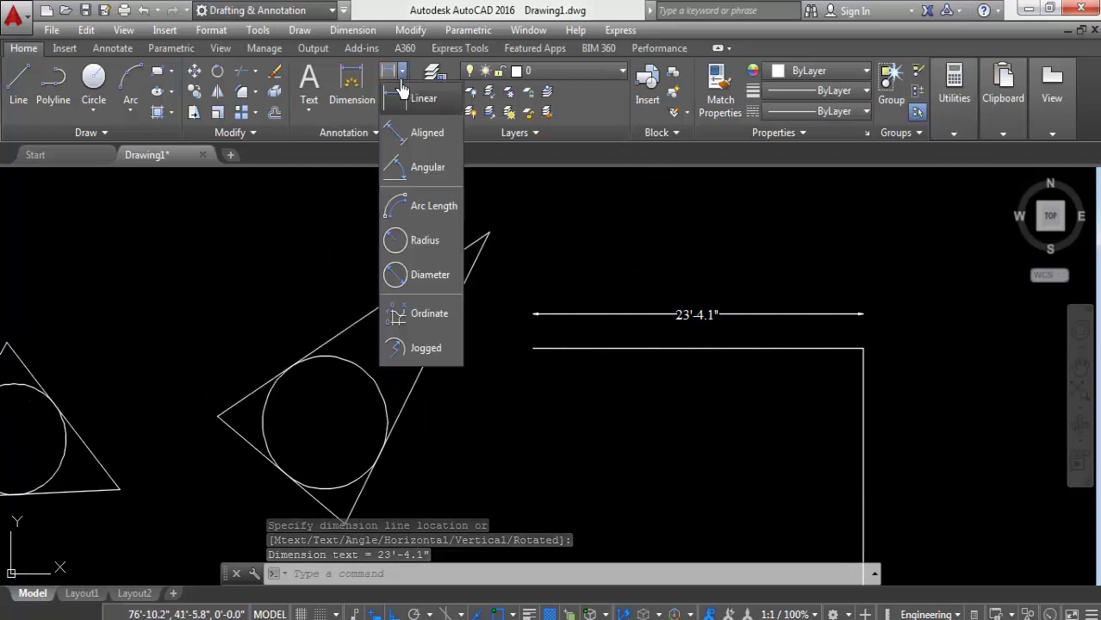
{"action": "left_click", "coordinate": [428, 138]}
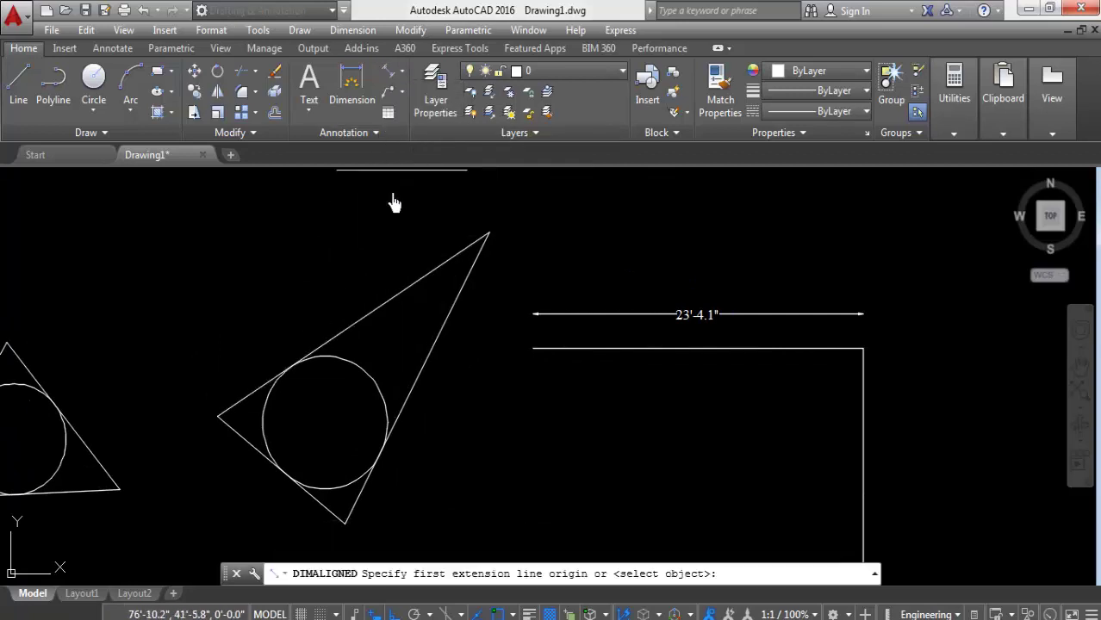
{"action": "left_click", "coordinate": [217, 417]}
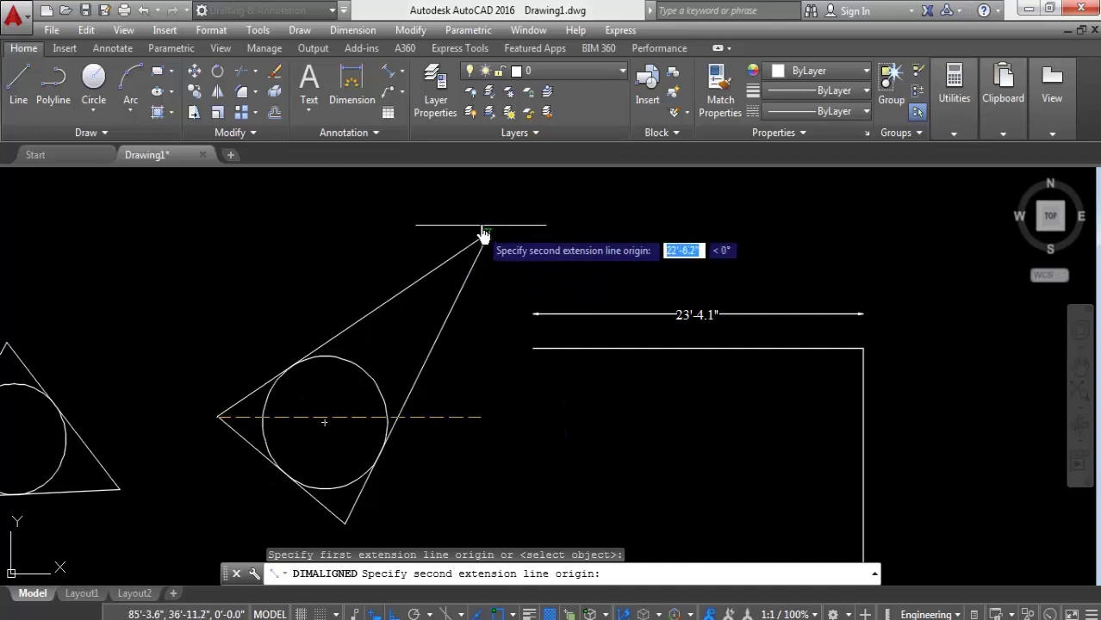
{"action": "key", "text": "F8"}
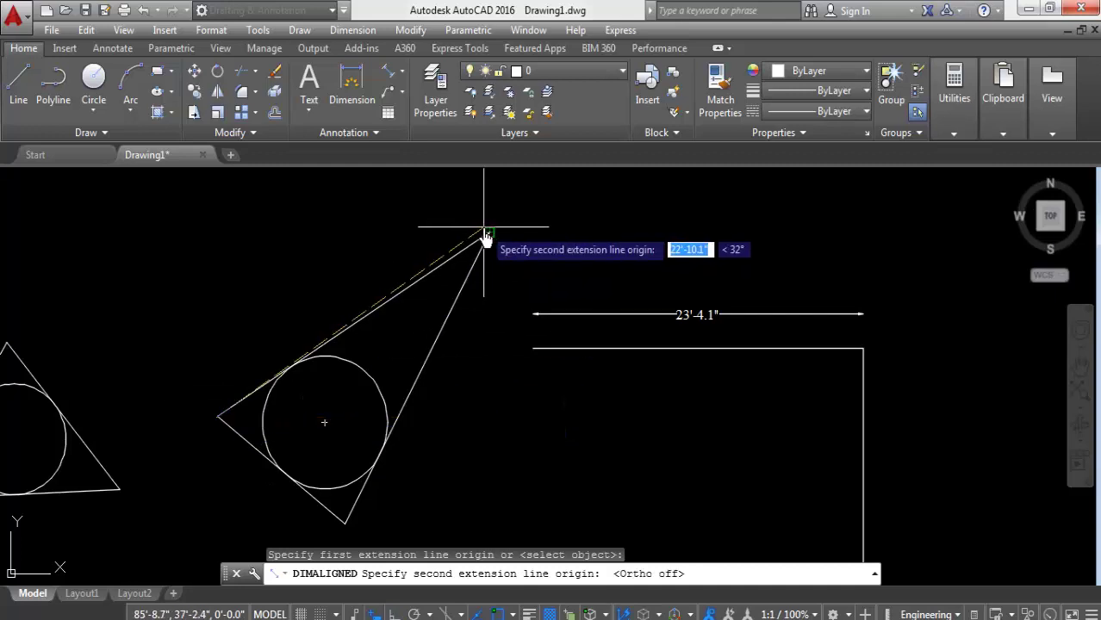
{"action": "left_click", "coordinate": [486, 236]}
{"action": "left_click", "coordinate": [372, 259]}
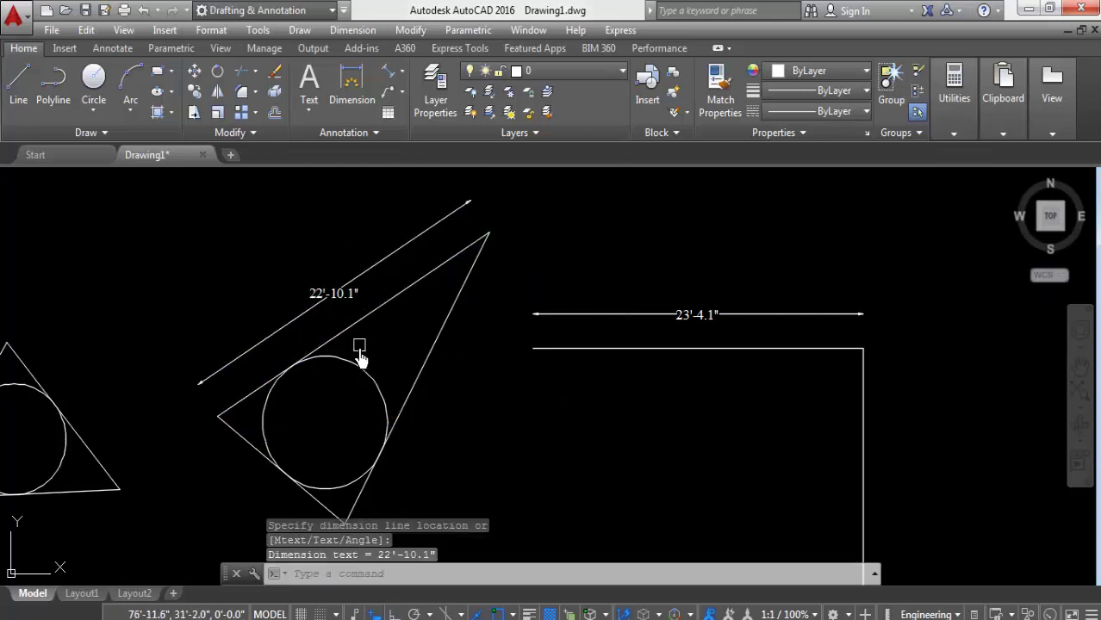
{"action": "middle_click_drag", "start_coordinate": [360, 358], "coordinate": [415, 278]}
Add an 11'-6.3" aligned dimension along the triangle's lower-left side
{"action": "key", "text": "Return"}
{"action": "left_click", "coordinate": [257, 328]}
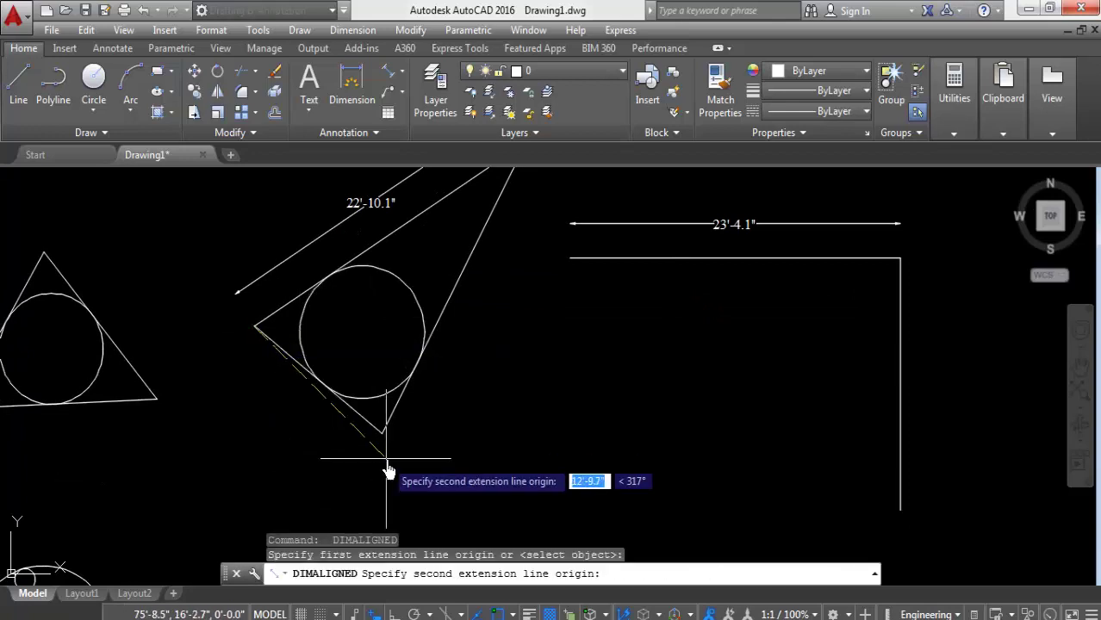
{"action": "left_click", "coordinate": [382, 434]}
{"action": "left_click", "coordinate": [401, 466]}
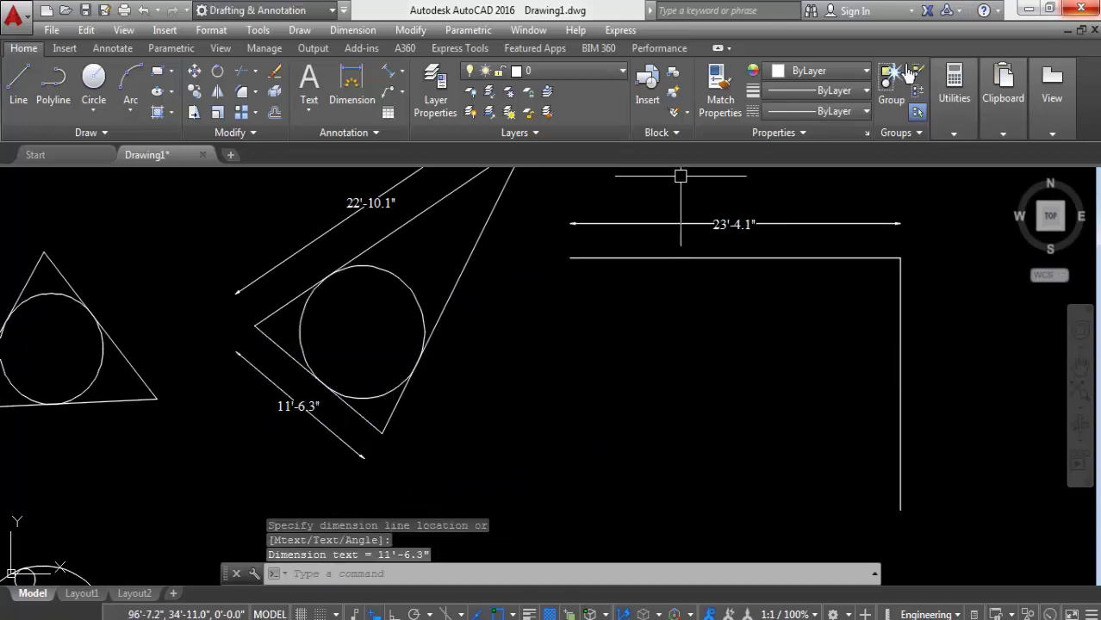
{"action": "left_click", "coordinate": [402, 72]}
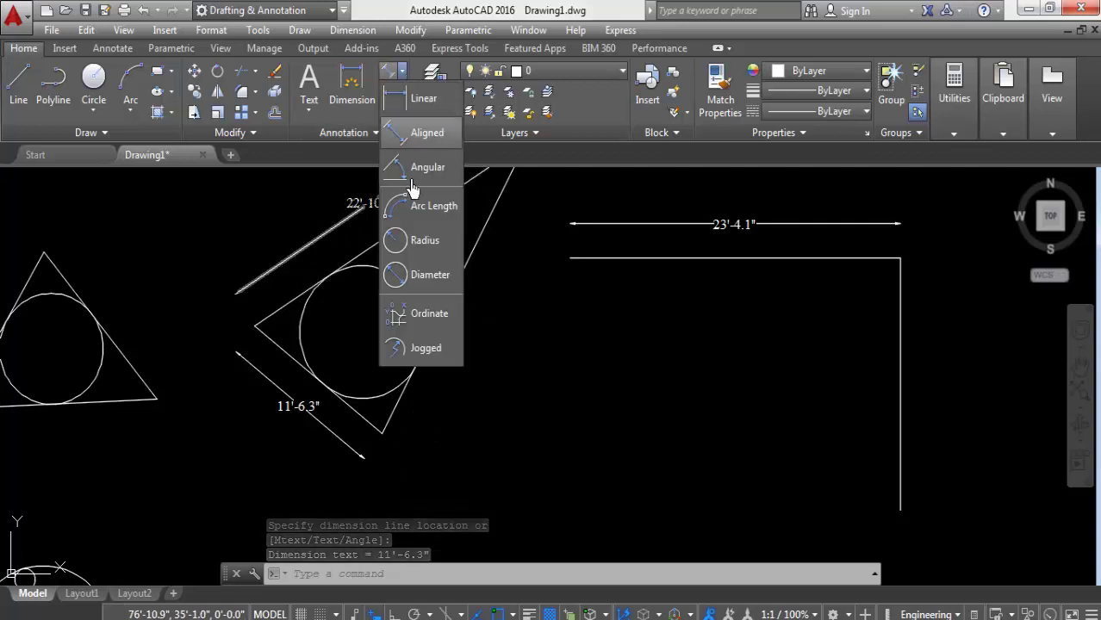
Place a trial 7'-1.5" aligned dimension on the triangle's right edge, then delete it
{"action": "scroll", "coordinate": [536, 438], "scroll_direction": "down", "scroll_amount": 3}
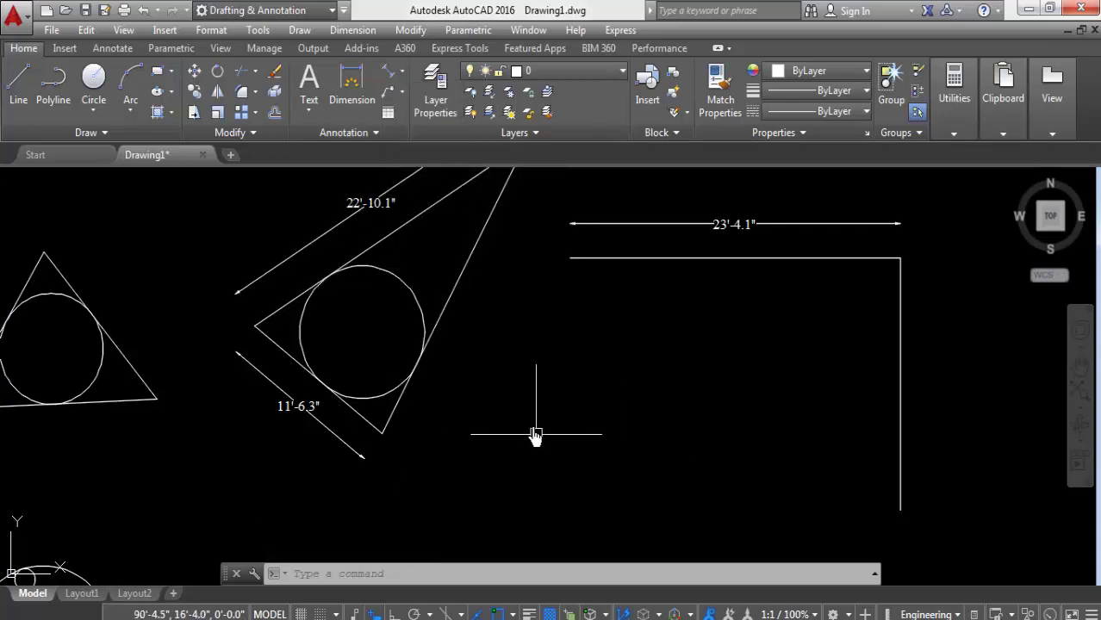
{"action": "scroll", "coordinate": [457, 416], "scroll_direction": "up", "scroll_amount": 3}
{"action": "middle_click_drag", "start_coordinate": [457, 416], "coordinate": [671, 351]}
{"action": "scroll", "coordinate": [304, 401], "scroll_direction": "up", "scroll_amount": 2}
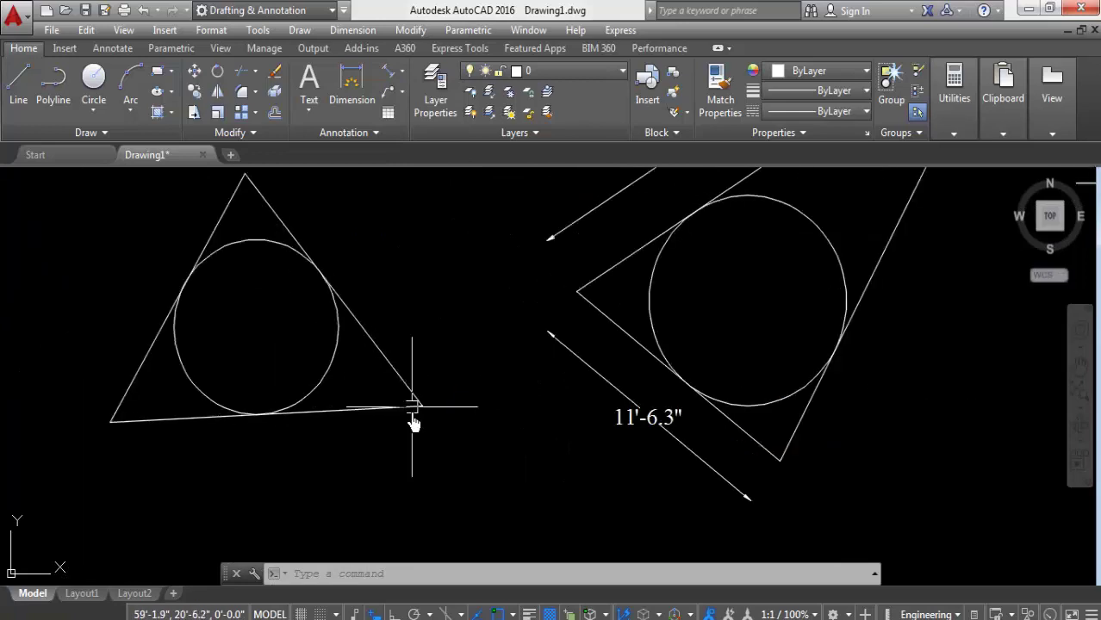
{"action": "scroll", "coordinate": [379, 405], "scroll_direction": "down", "scroll_amount": 2}
{"action": "scroll", "coordinate": [379, 405], "scroll_direction": "up", "scroll_amount": 2}
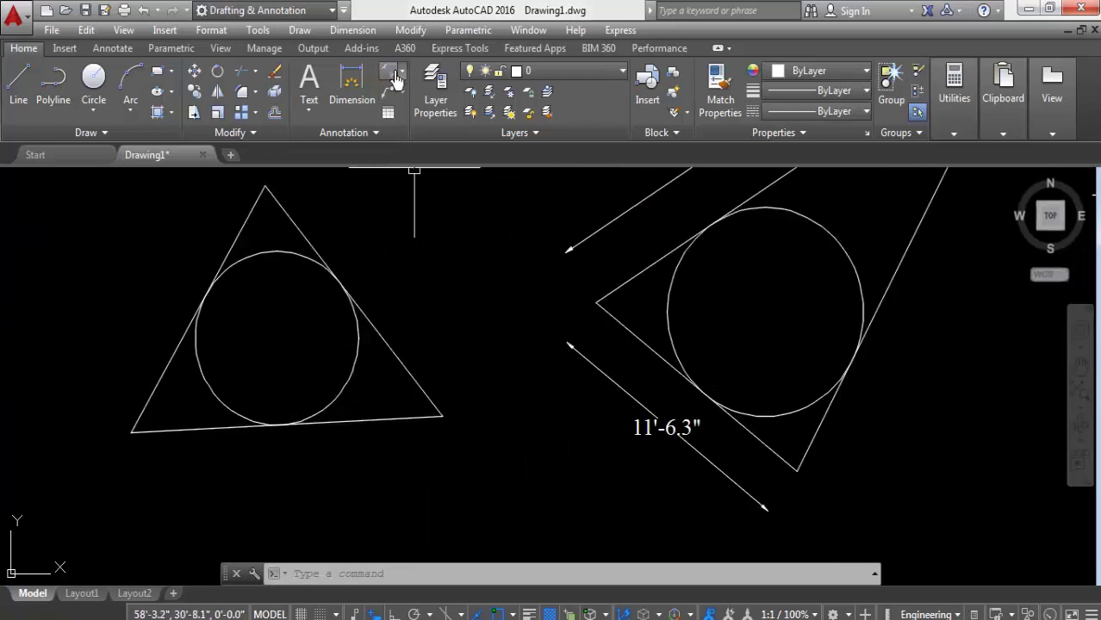
{"action": "left_click", "coordinate": [401, 78]}
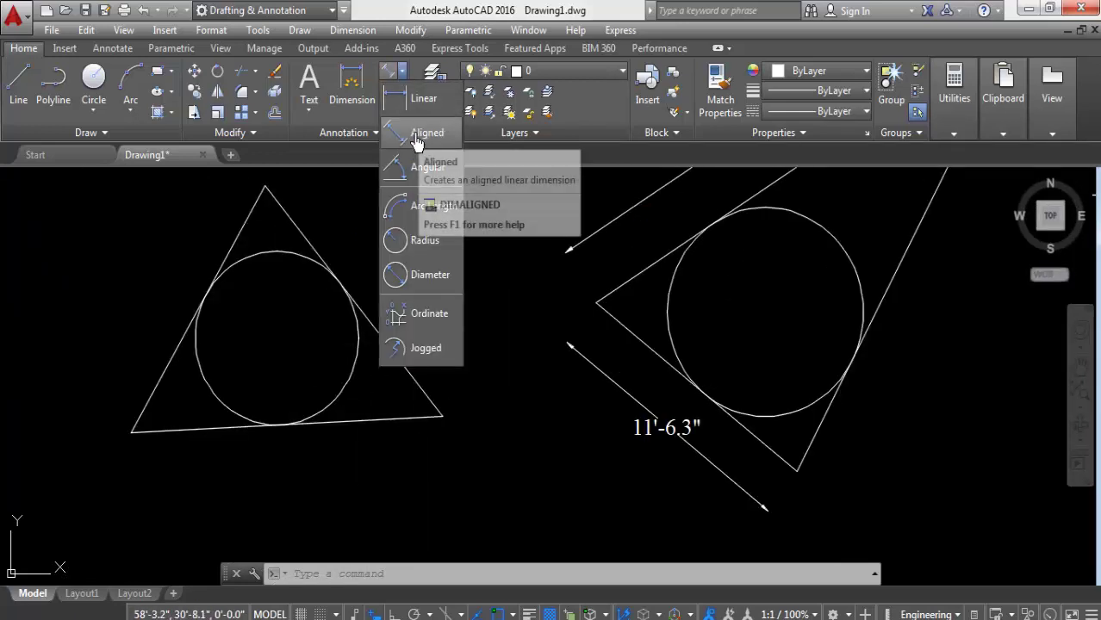
{"action": "left_click", "coordinate": [417, 131]}
{"action": "middle_click_drag", "start_coordinate": [260, 192], "coordinate": [270, 246]}
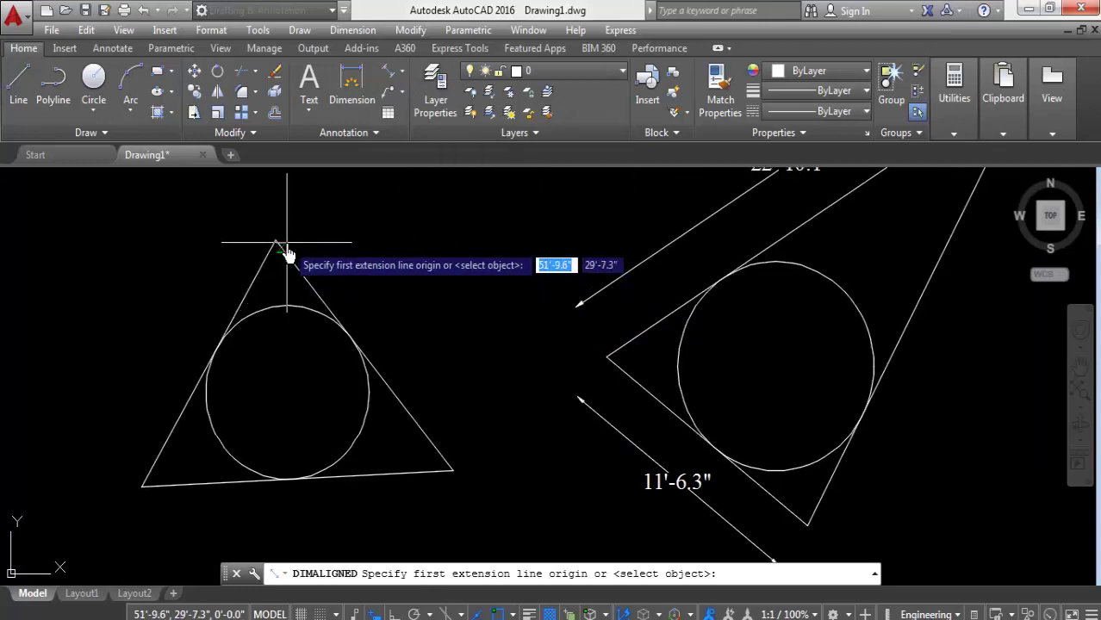
{"action": "left_click", "coordinate": [309, 285]}
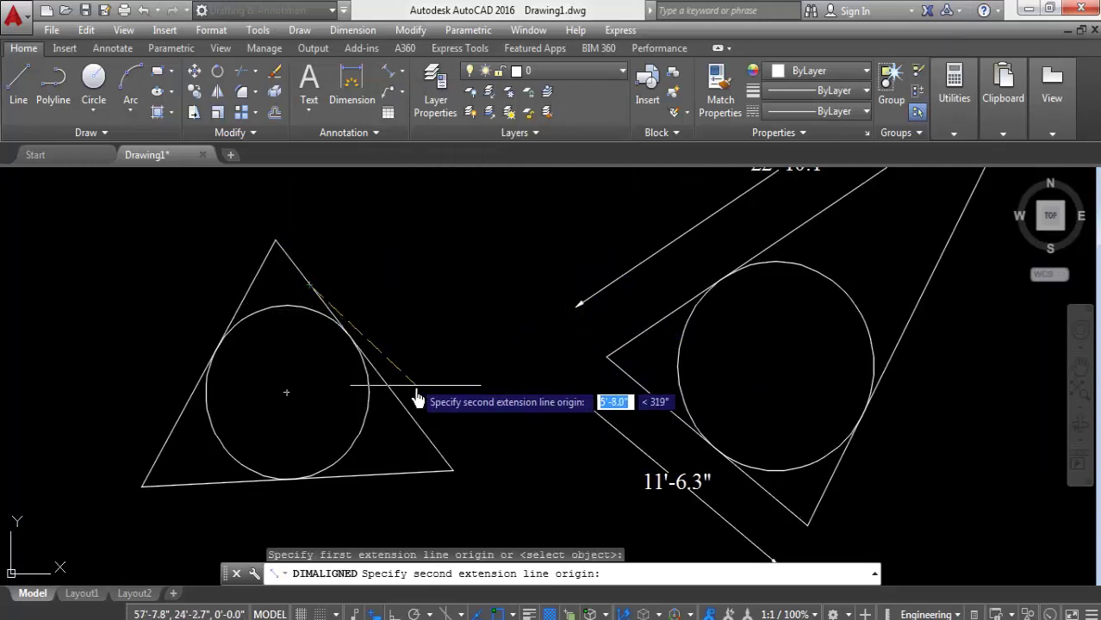
{"action": "left_click", "coordinate": [412, 415]}
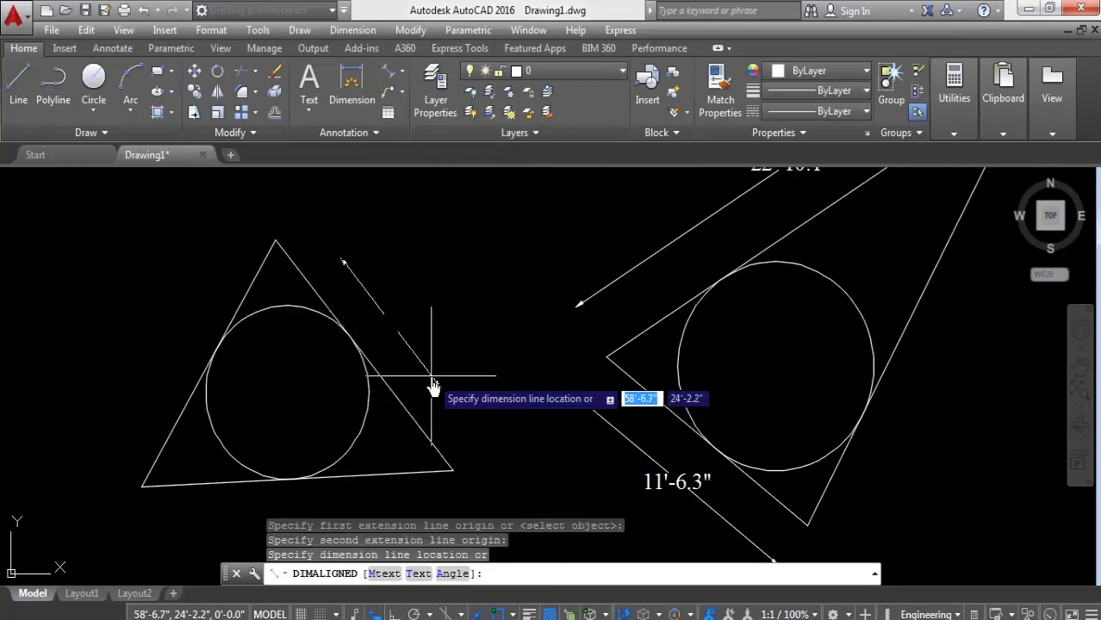
{"action": "left_click", "coordinate": [435, 379]}
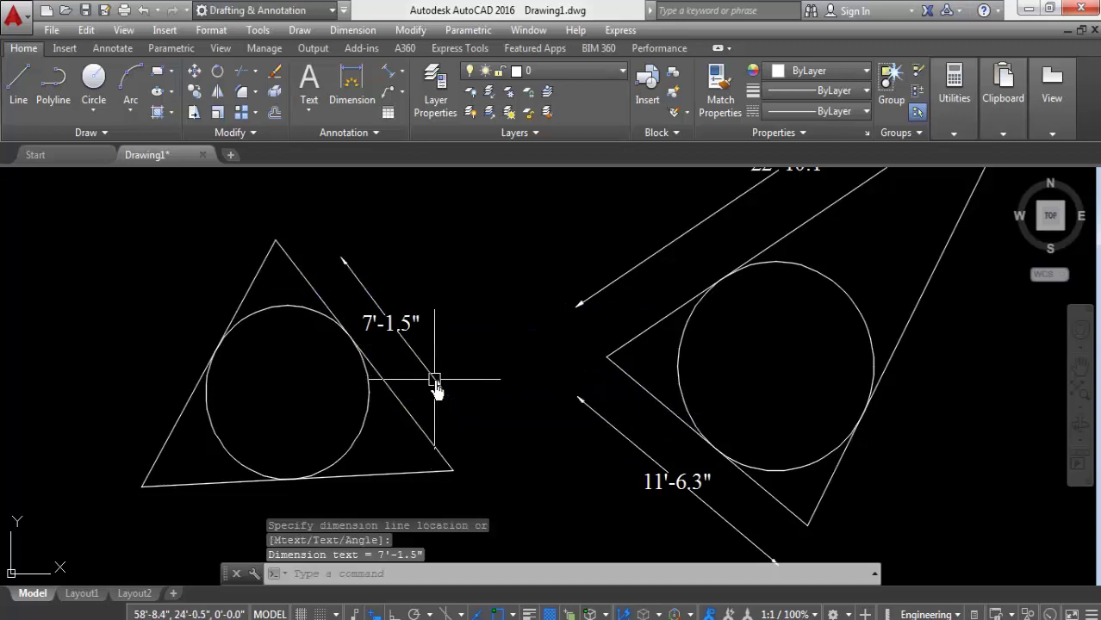
{"action": "left_click", "coordinate": [393, 322]}
{"action": "key", "text": "Delete"}
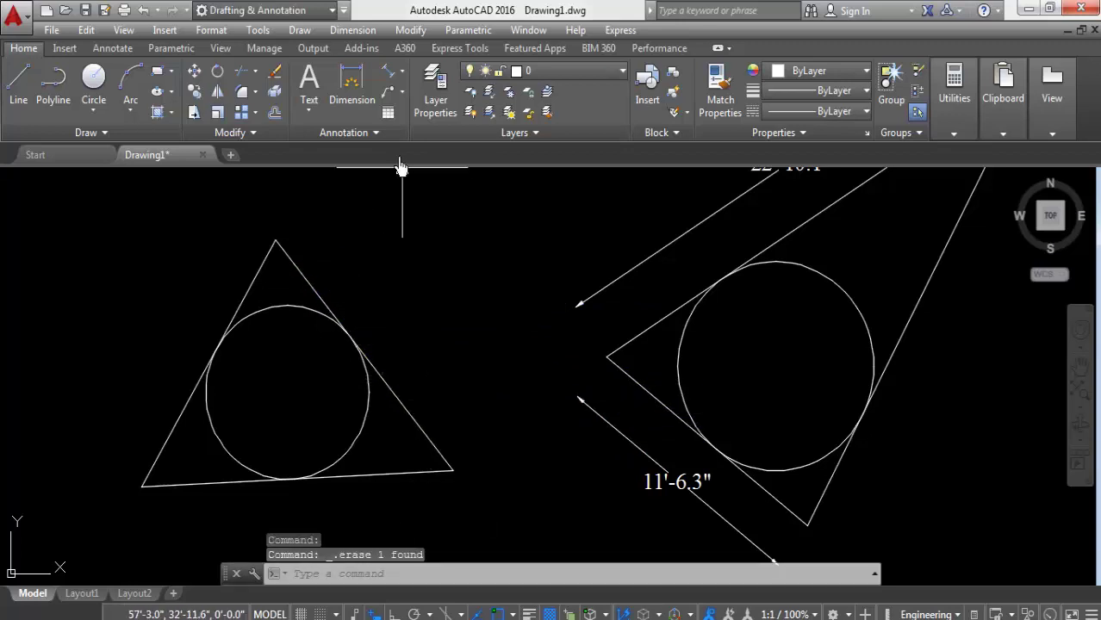
Dimension the triangle's right edge with an aligned 12'-7.2" dimension
{"action": "left_click", "coordinate": [401, 72]}
{"action": "left_click", "coordinate": [415, 147]}
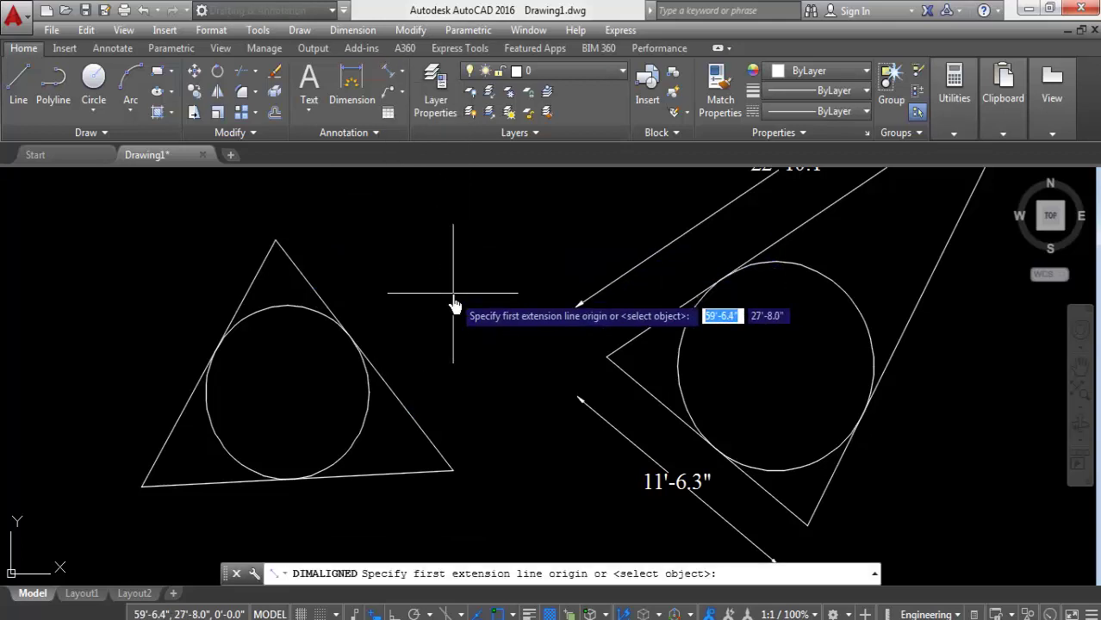
{"action": "key", "text": "Return"}
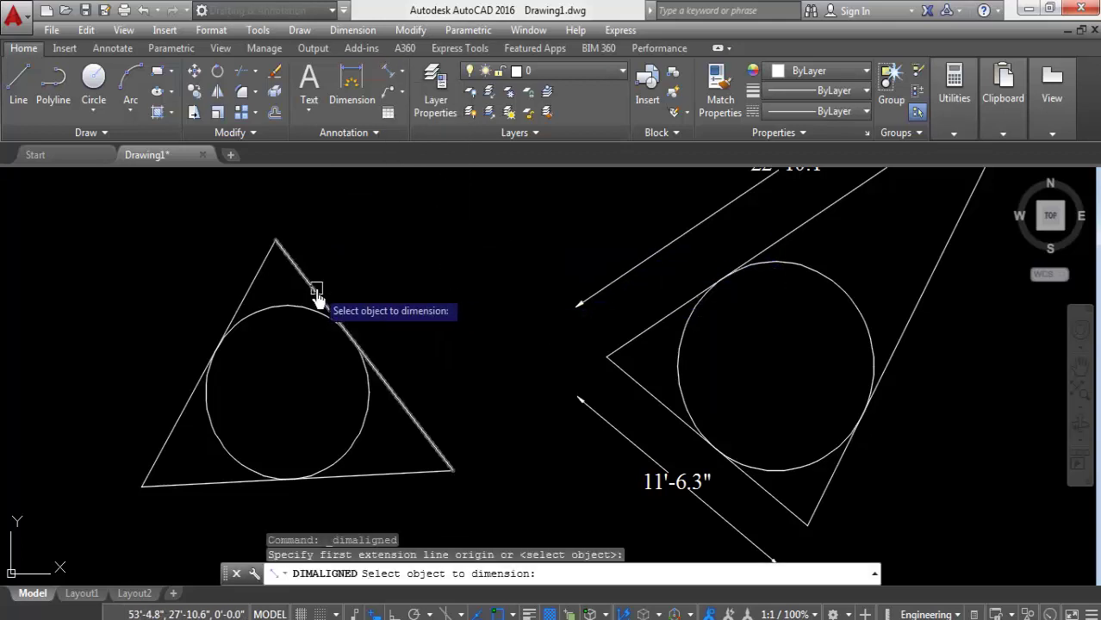
{"action": "left_click", "coordinate": [316, 293]}
{"action": "left_click", "coordinate": [440, 353]}
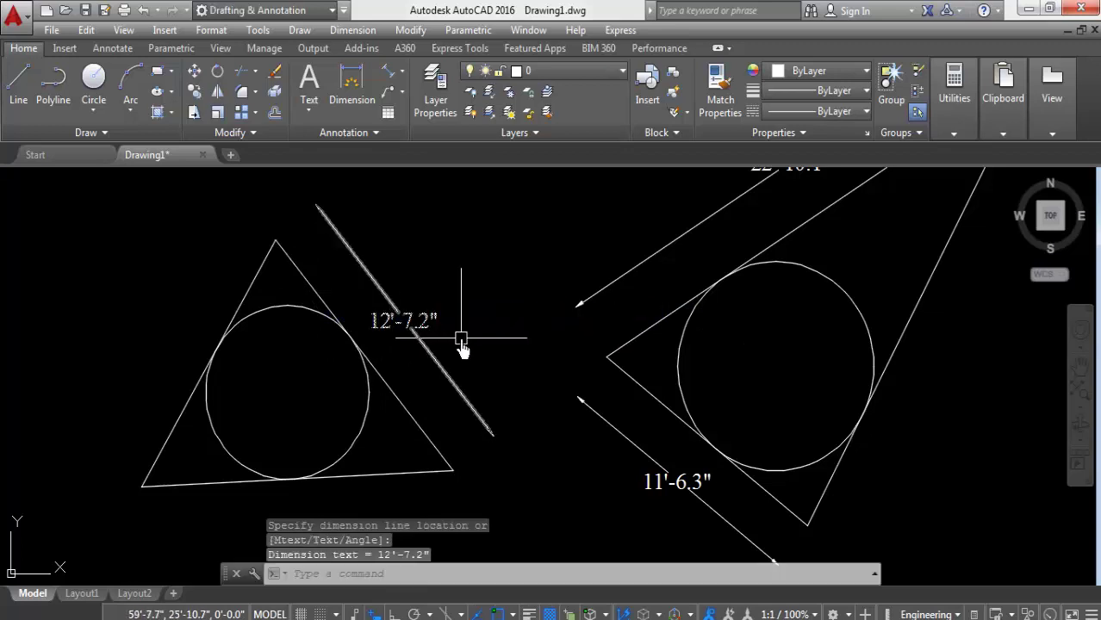
{"action": "key", "text": "Return"}
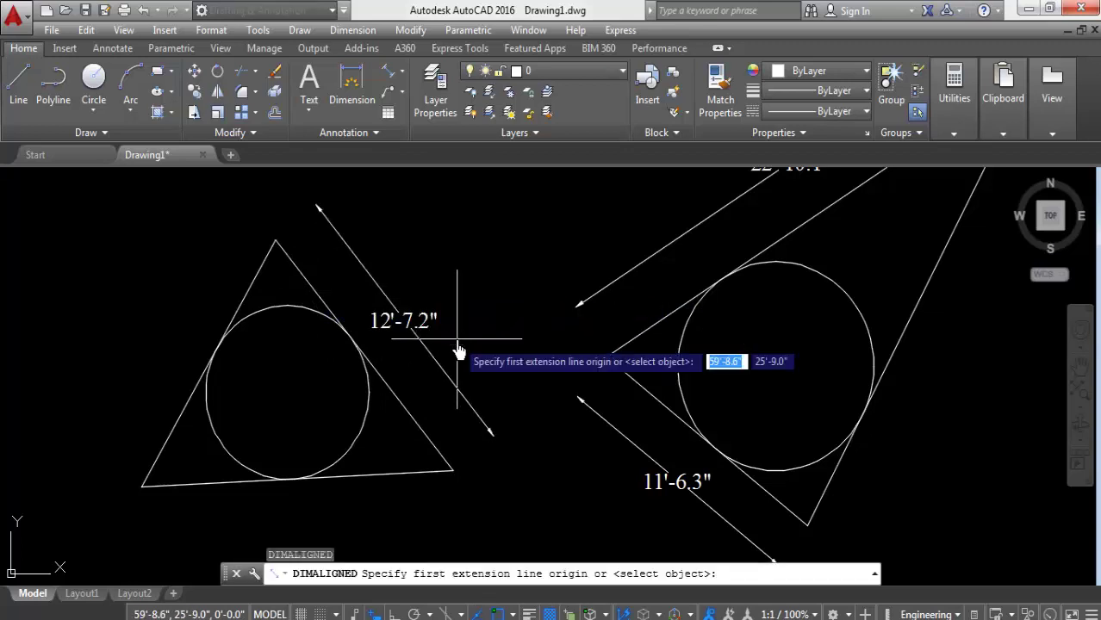
Add aligned dimensions to the left edge (12'-0.5") and bottom edge (14'-0.3")
{"action": "left_click", "coordinate": [401, 72]}
{"action": "left_click", "coordinate": [413, 131]}
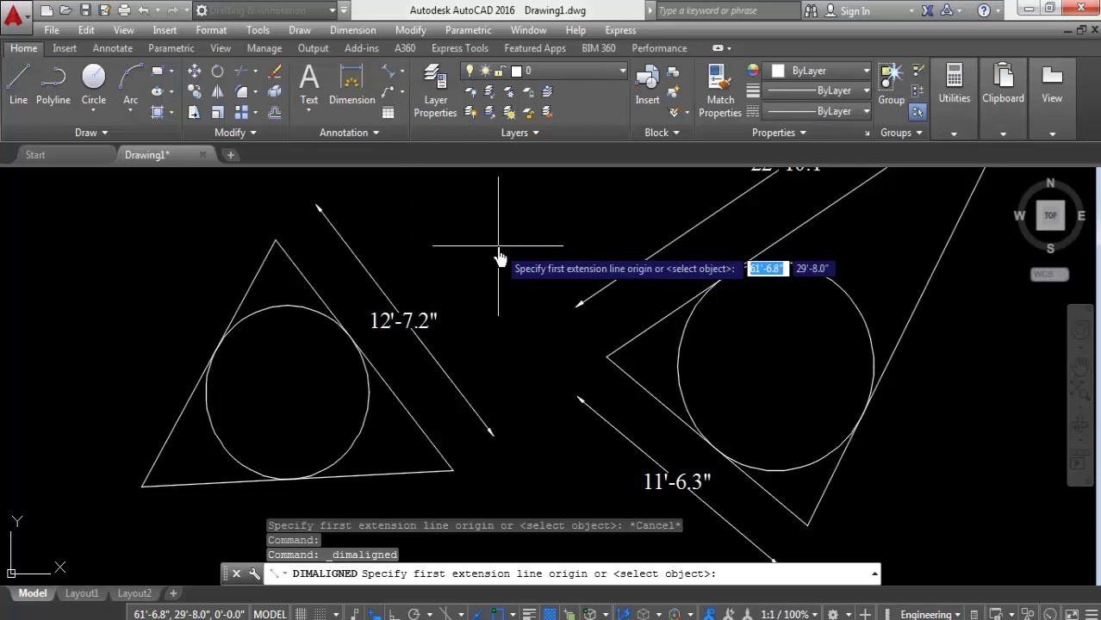
{"action": "key", "text": "Return"}
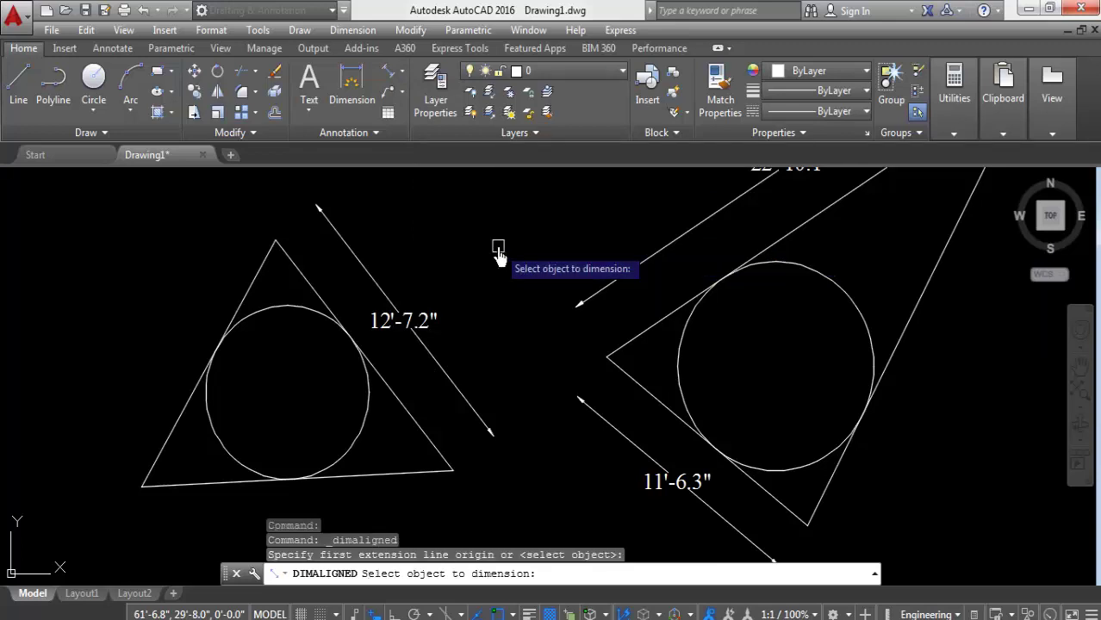
{"action": "left_click", "coordinate": [241, 299]}
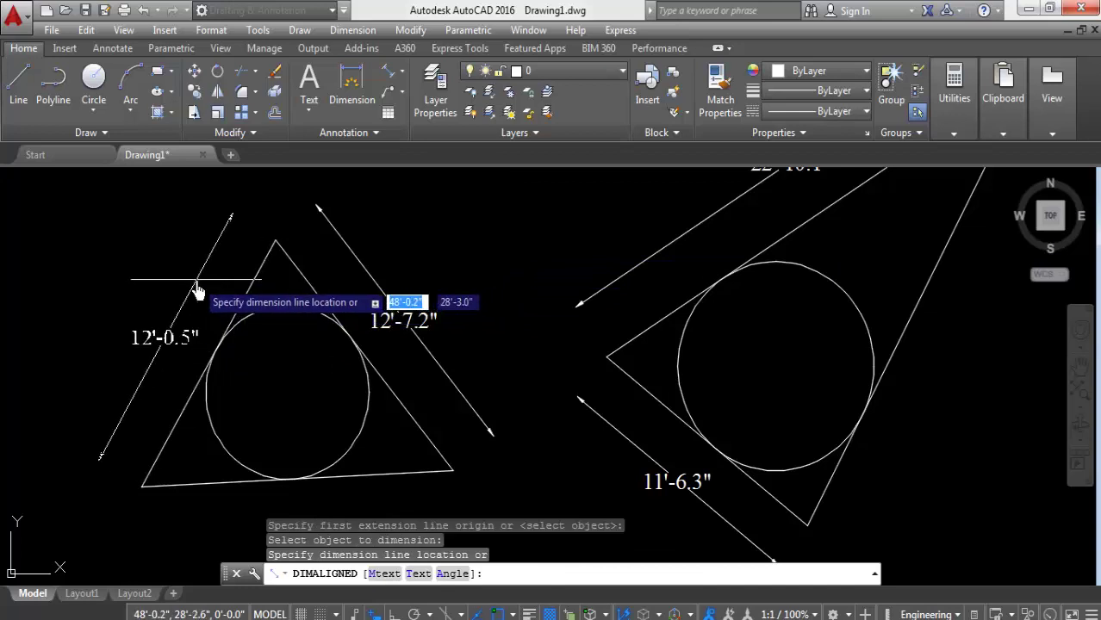
{"action": "left_click", "coordinate": [194, 293]}
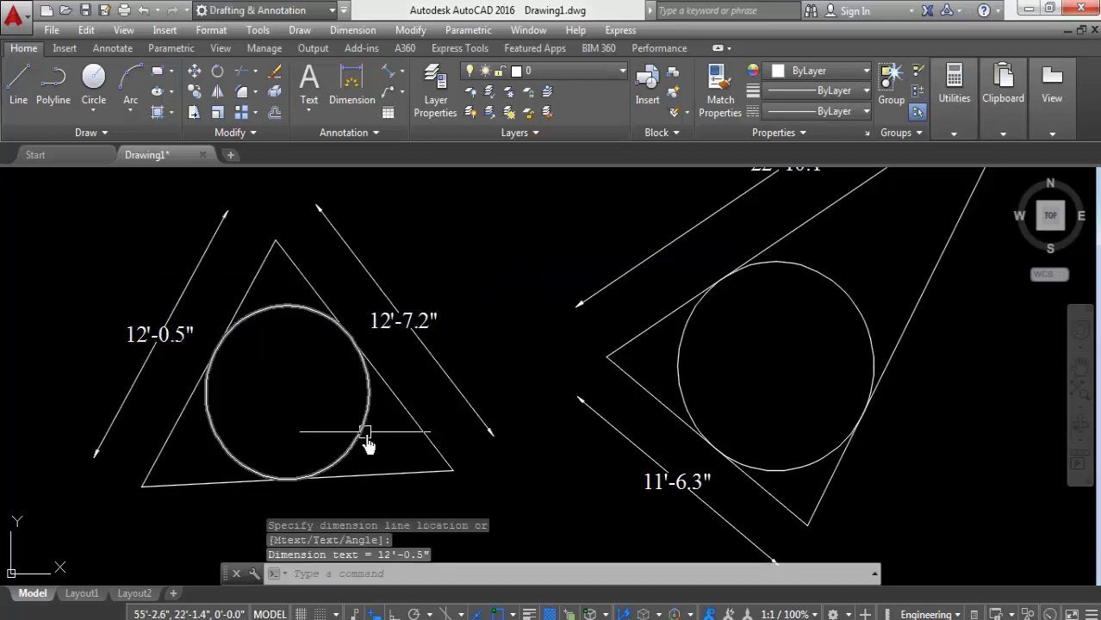
{"action": "middle_click_drag", "start_coordinate": [368, 275], "coordinate": [386, 250]}
{"action": "left_click", "coordinate": [390, 73]}
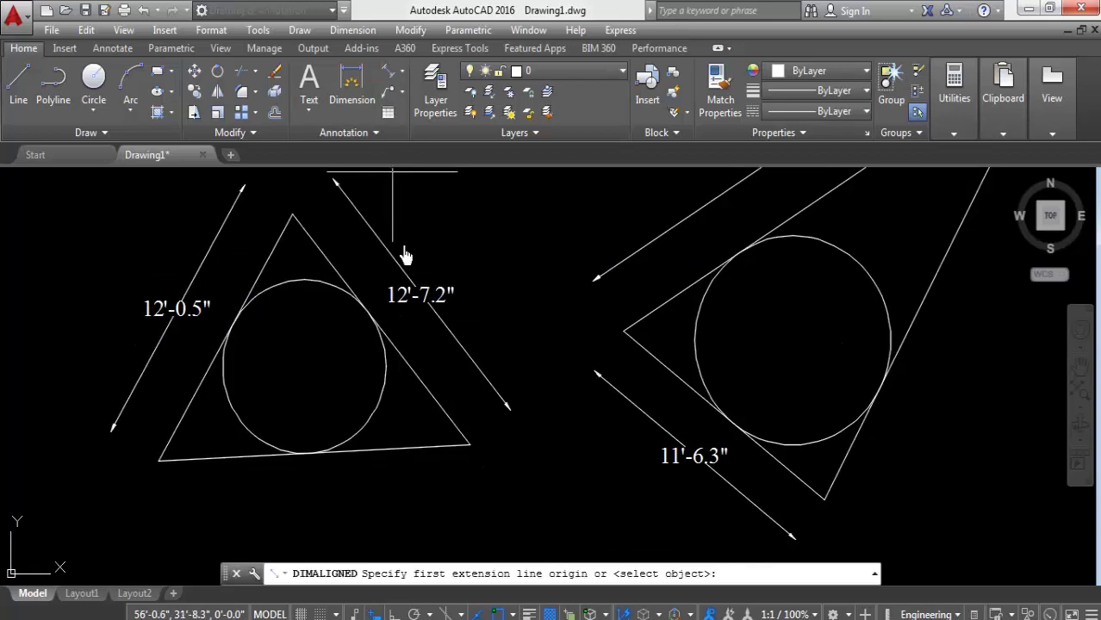
{"action": "key", "text": "Return"}
{"action": "left_click", "coordinate": [401, 451]}
{"action": "left_click", "coordinate": [396, 487]}
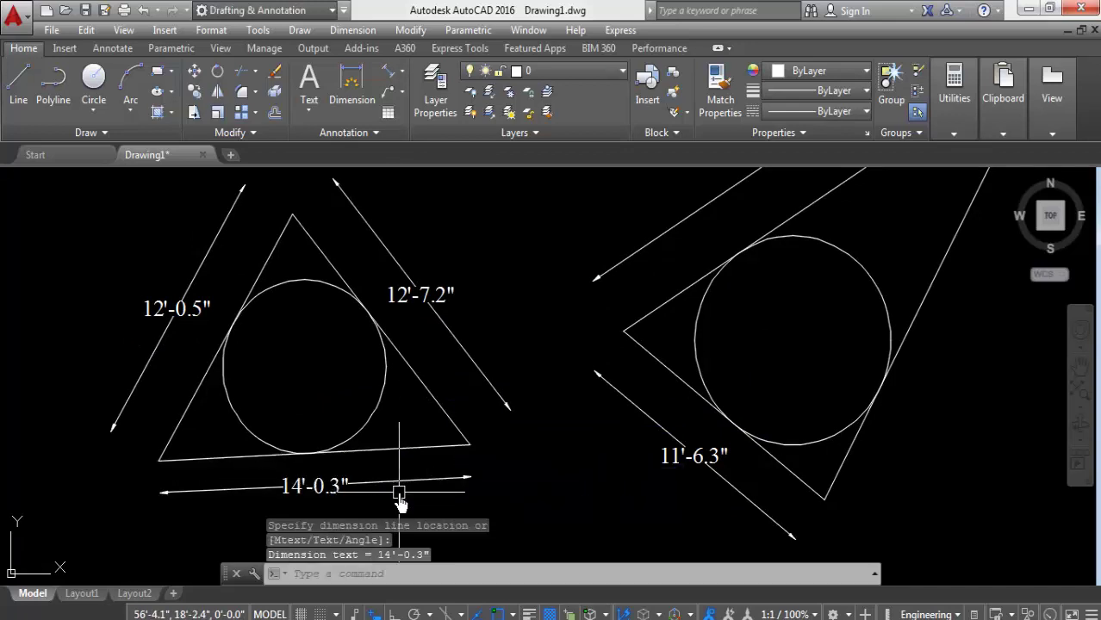
{"action": "left_click", "coordinate": [402, 74]}
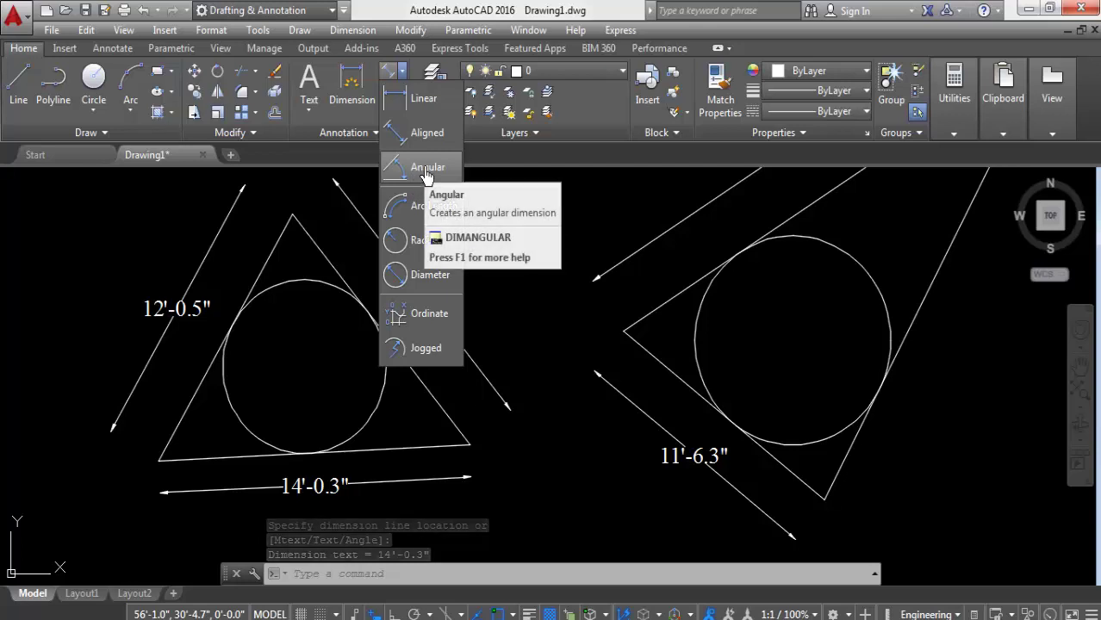
Add angular dimensions 53°, 69° and 57° to the upright triangle's corners
{"action": "left_click", "coordinate": [424, 176]}
{"action": "left_click", "coordinate": [433, 397]}
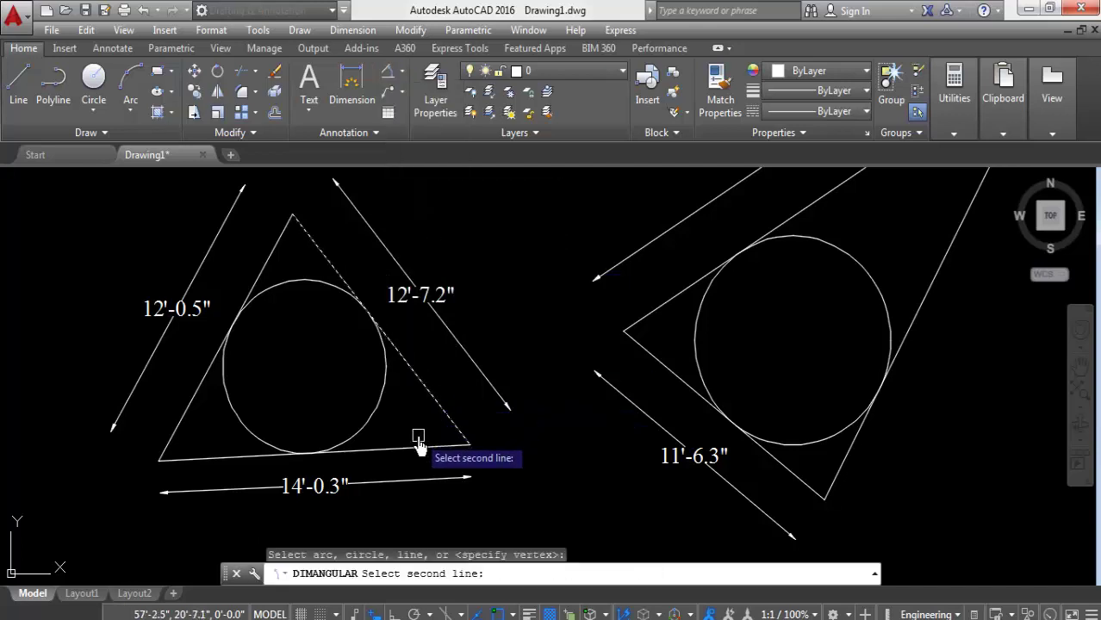
{"action": "left_click", "coordinate": [415, 447]}
{"action": "left_click", "coordinate": [408, 430]}
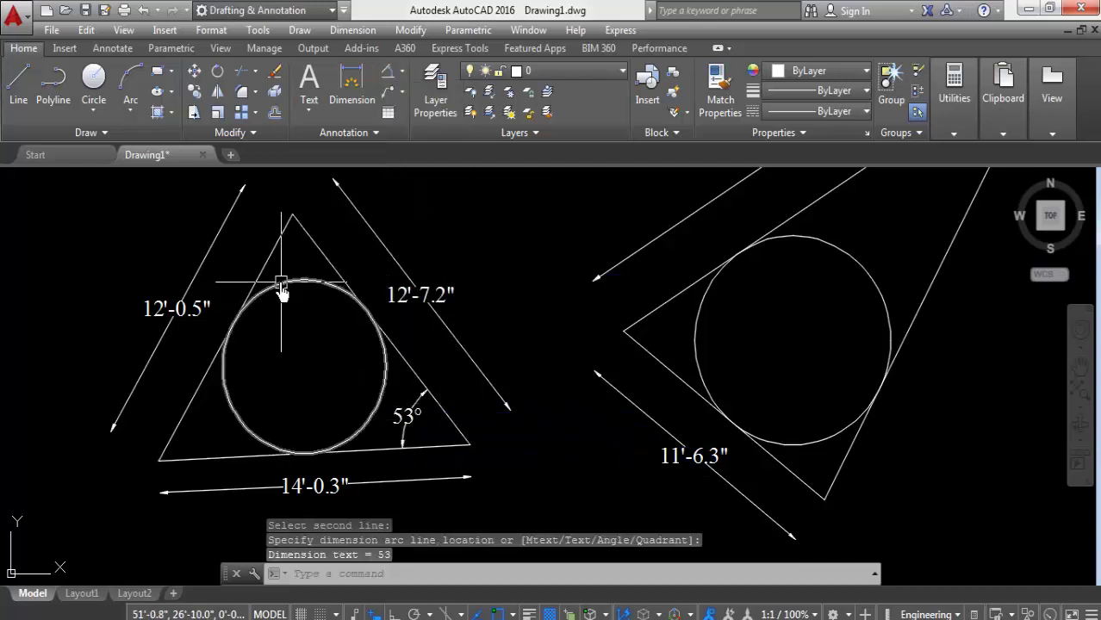
{"action": "key", "text": "Return"}
{"action": "left_click", "coordinate": [272, 247]}
{"action": "left_click", "coordinate": [312, 243]}
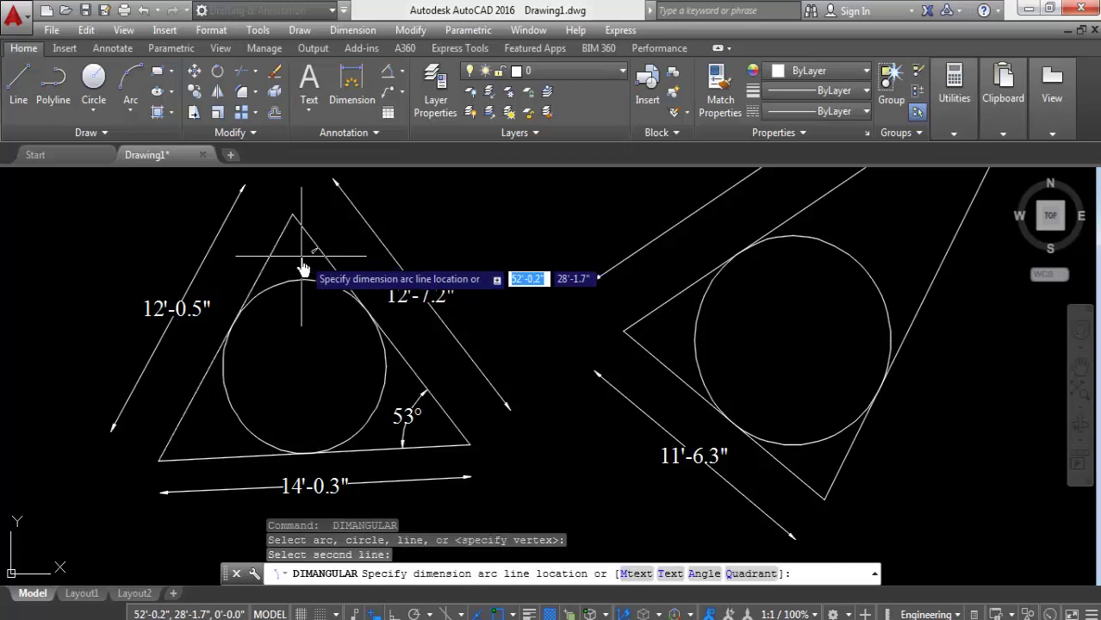
{"action": "left_click", "coordinate": [300, 270]}
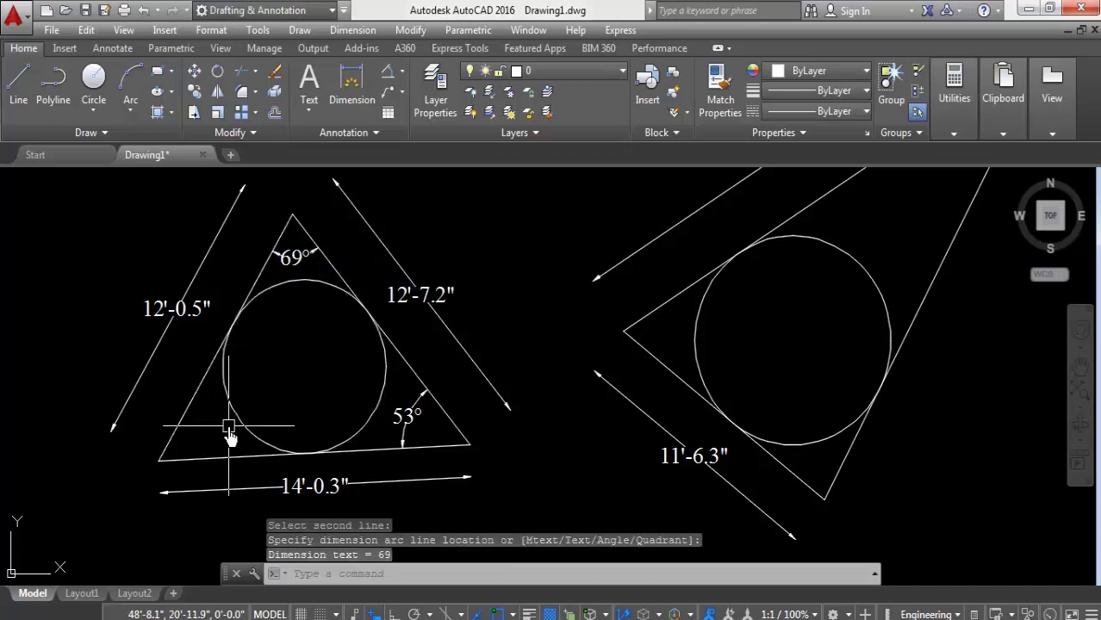
{"action": "key", "text": "Return"}
{"action": "left_click", "coordinate": [195, 393]}
{"action": "left_click", "coordinate": [225, 458]}
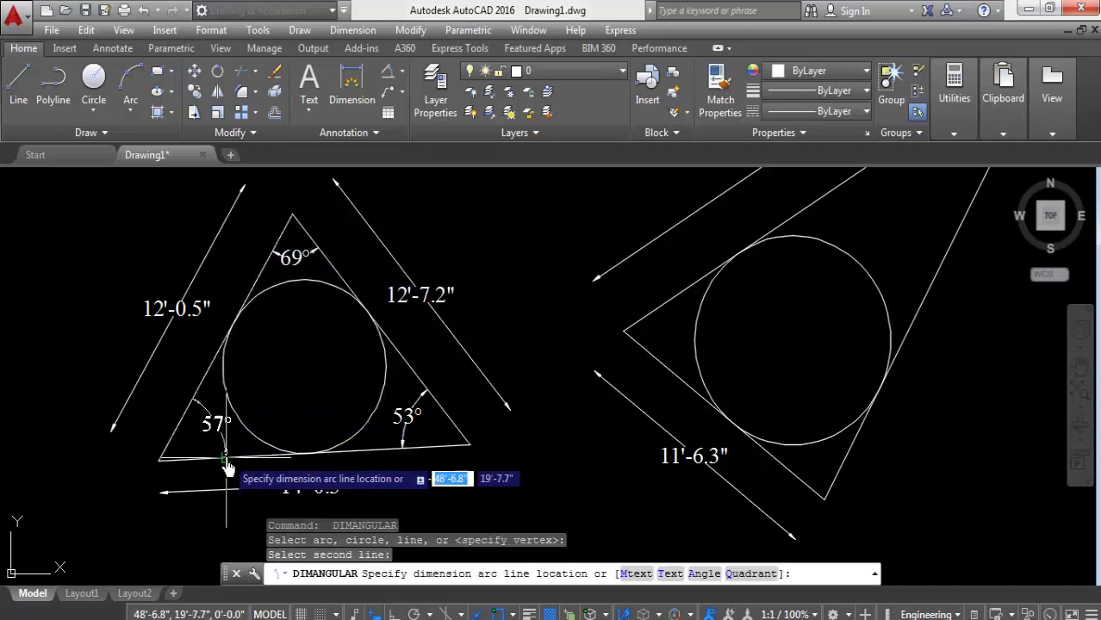
{"action": "left_click", "coordinate": [207, 422]}
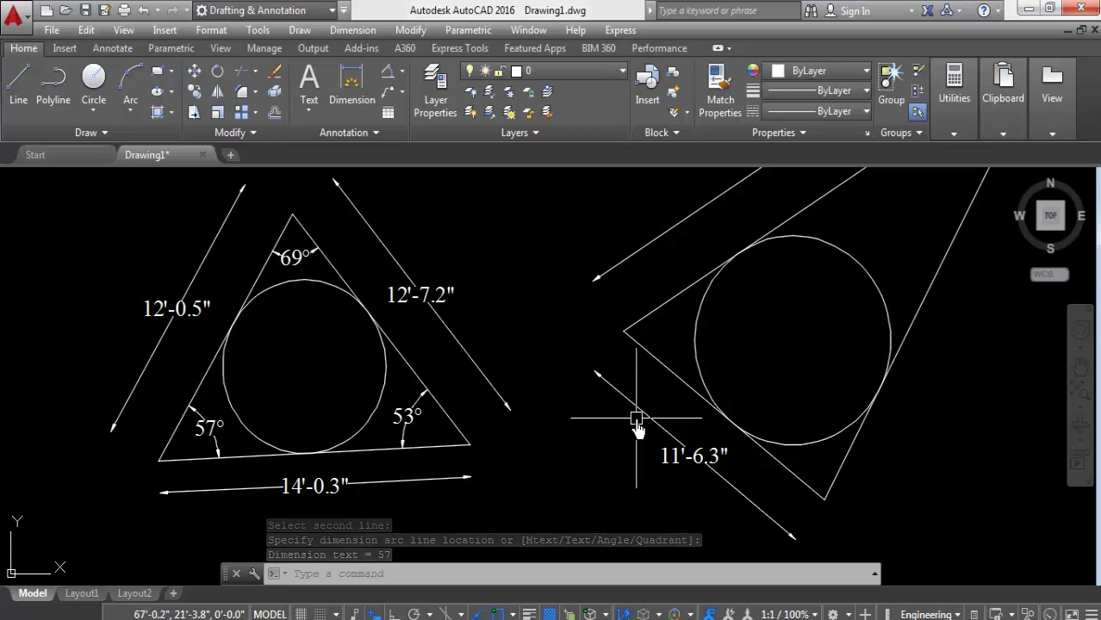
{"action": "scroll", "coordinate": [129, 362], "scroll_direction": "down", "scroll_amount": 4}
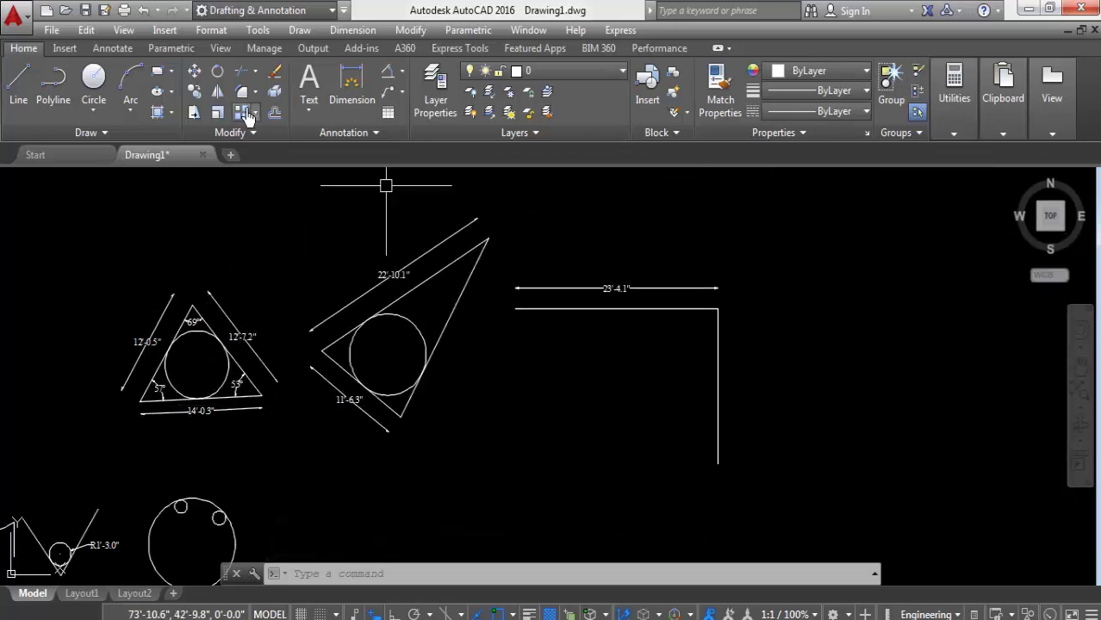
Mark the tilted triangle's top and left corners with 30° and 70° angular dimensions
{"action": "left_click", "coordinate": [401, 72]}
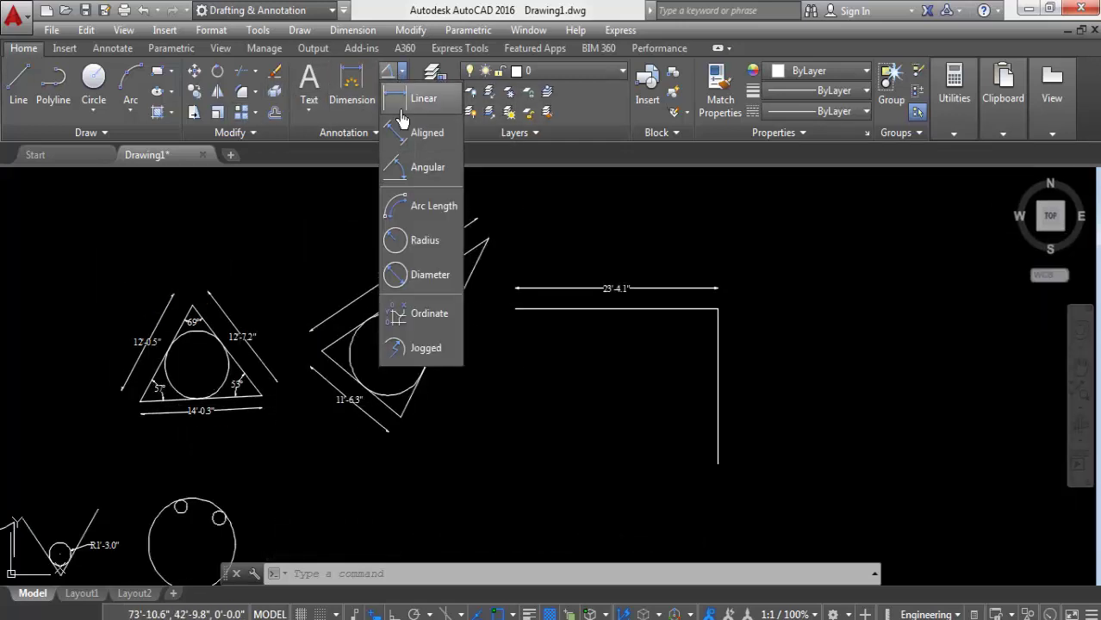
{"action": "left_click", "coordinate": [423, 169]}
{"action": "scroll", "coordinate": [435, 275], "scroll_direction": "up", "scroll_amount": 2}
{"action": "left_click", "coordinate": [428, 258]}
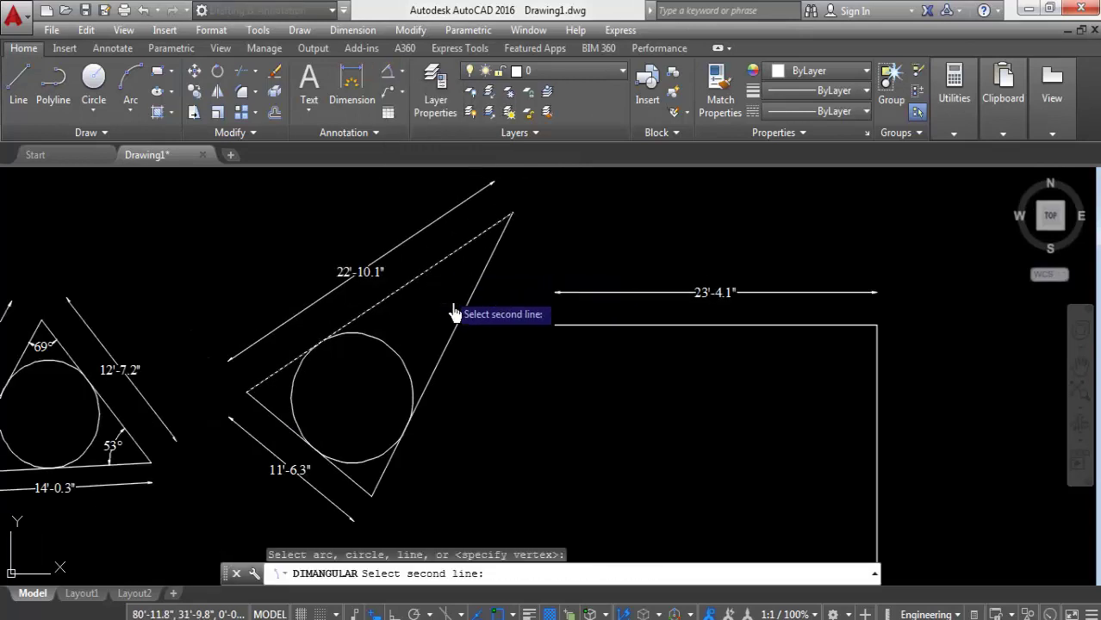
{"action": "left_click", "coordinate": [455, 326]}
{"action": "left_click", "coordinate": [457, 330]}
{"action": "key", "text": "Return"}
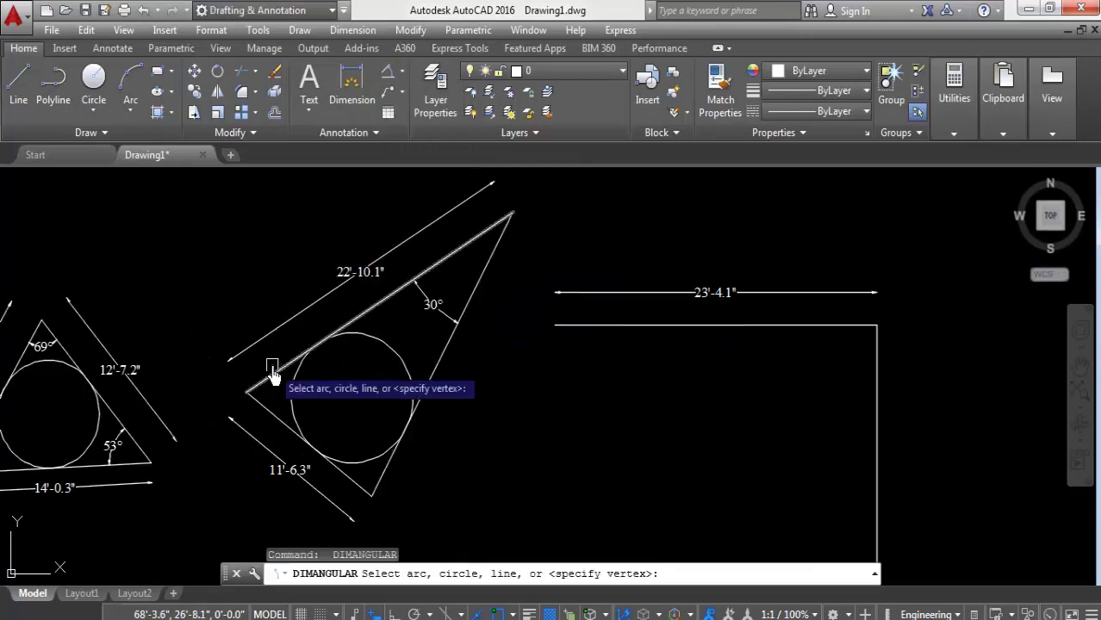
{"action": "left_click", "coordinate": [272, 377]}
{"action": "left_click", "coordinate": [276, 422]}
{"action": "left_click", "coordinate": [274, 398]}
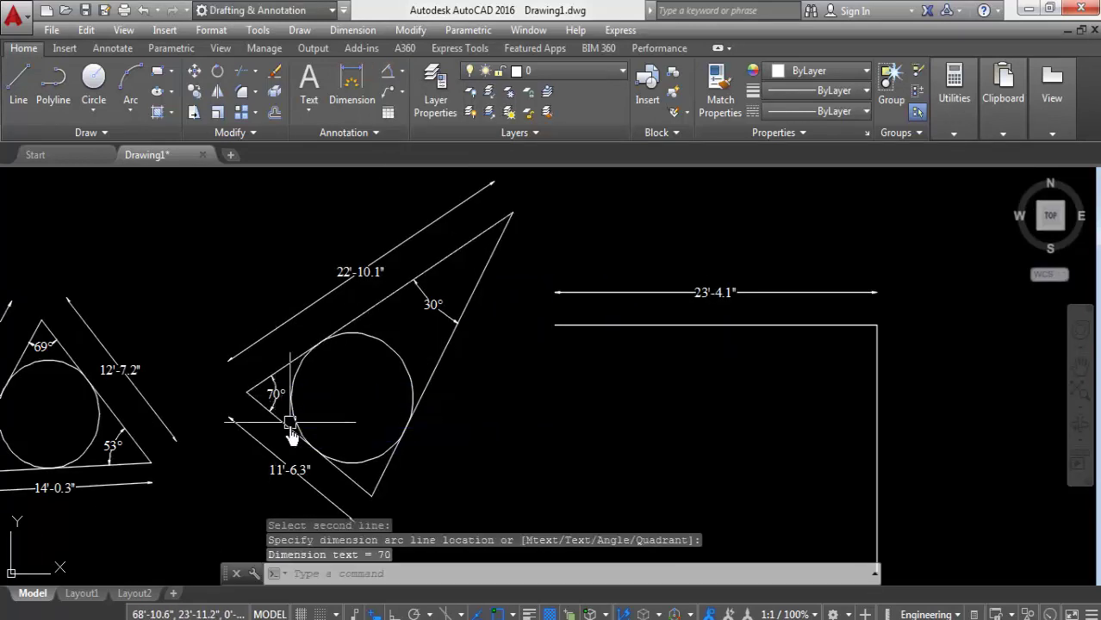
Add the 80° angular dimension at the tilted triangle's bottom corner
{"action": "middle_click_drag", "start_coordinate": [310, 463], "coordinate": [293, 354]}
{"action": "scroll", "coordinate": [343, 339], "scroll_direction": "up", "scroll_amount": 2}
{"action": "key", "text": "Return"}
{"action": "left_click", "coordinate": [347, 388]}
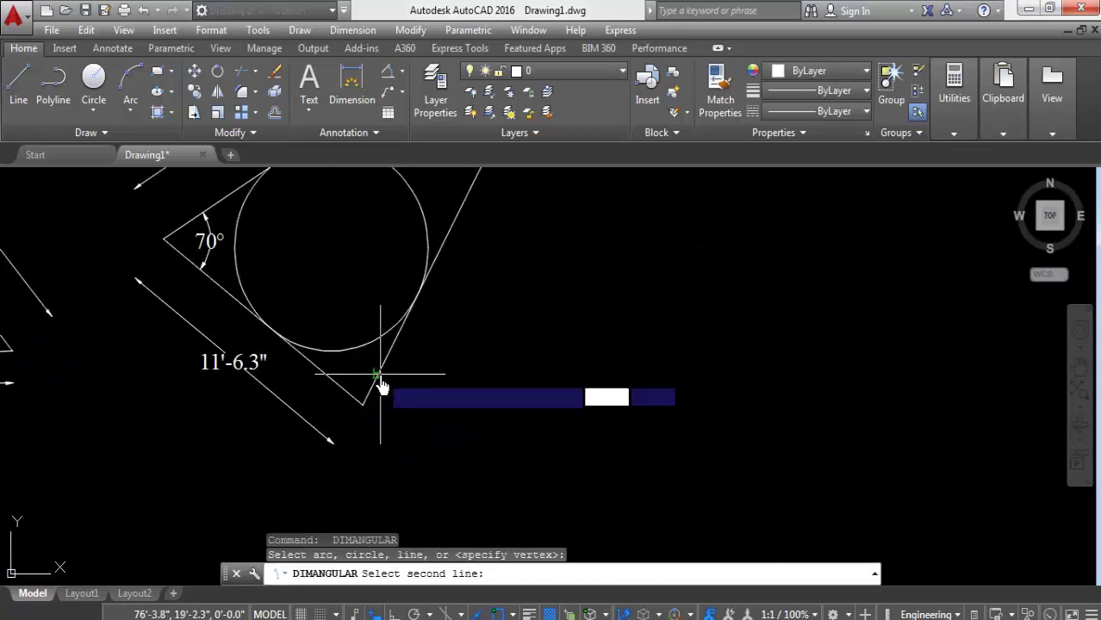
{"action": "left_click", "coordinate": [375, 373]}
{"action": "left_click", "coordinate": [363, 378]}
{"action": "scroll", "coordinate": [310, 360], "scroll_direction": "down", "scroll_amount": 3}
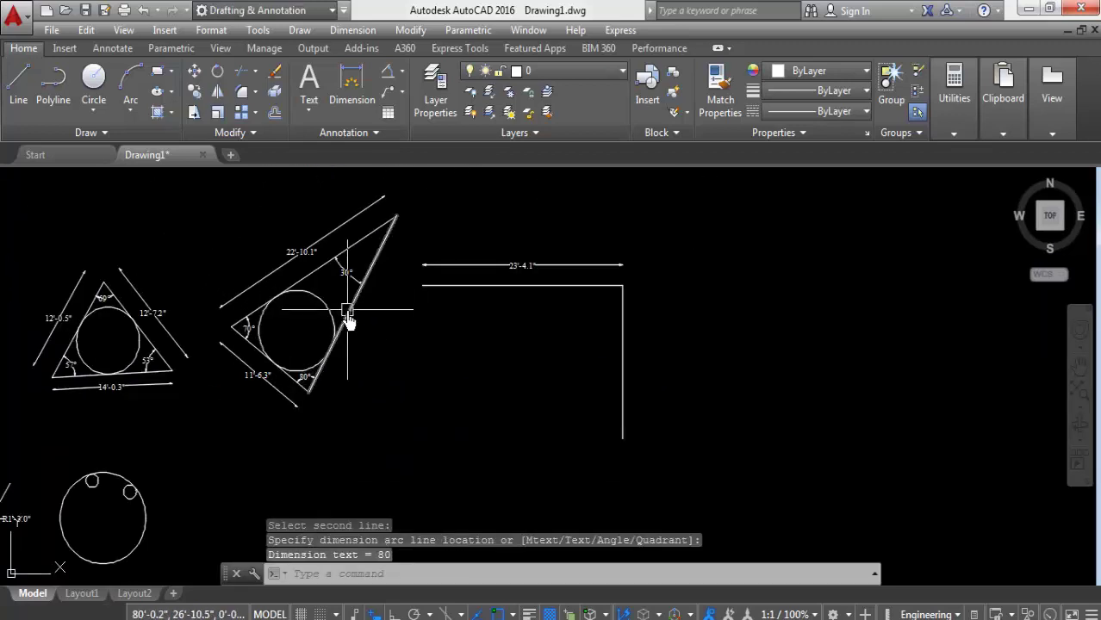
{"action": "left_click", "coordinate": [256, 74]}
Add an R4'-4.9" radius dimension to the circle inside the tilted triangle
{"action": "left_click", "coordinate": [401, 76]}
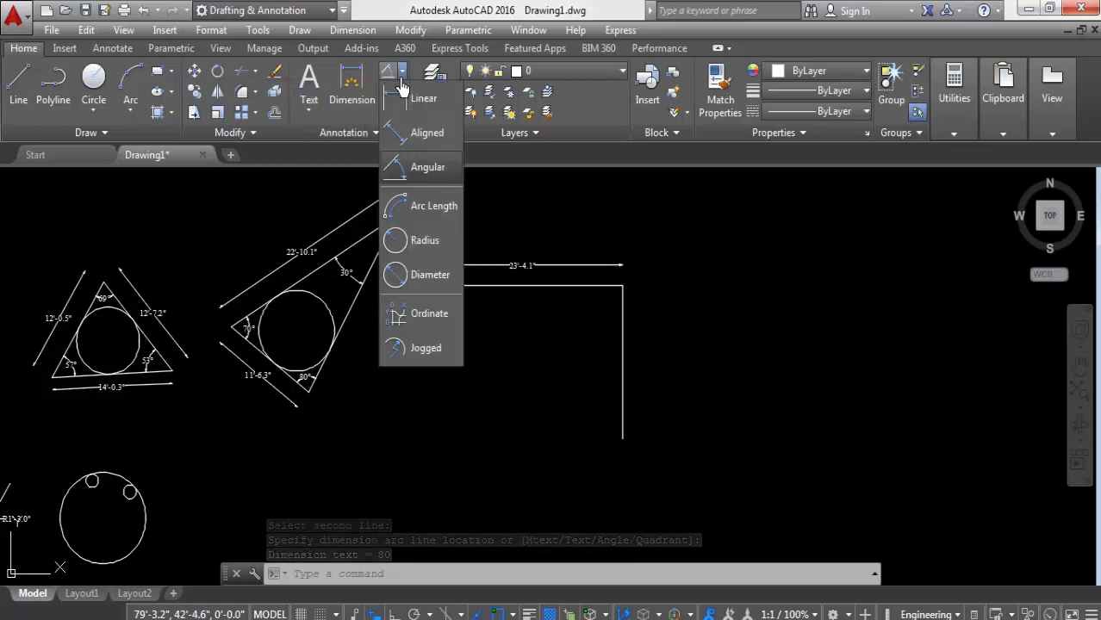
{"action": "left_click", "coordinate": [422, 239]}
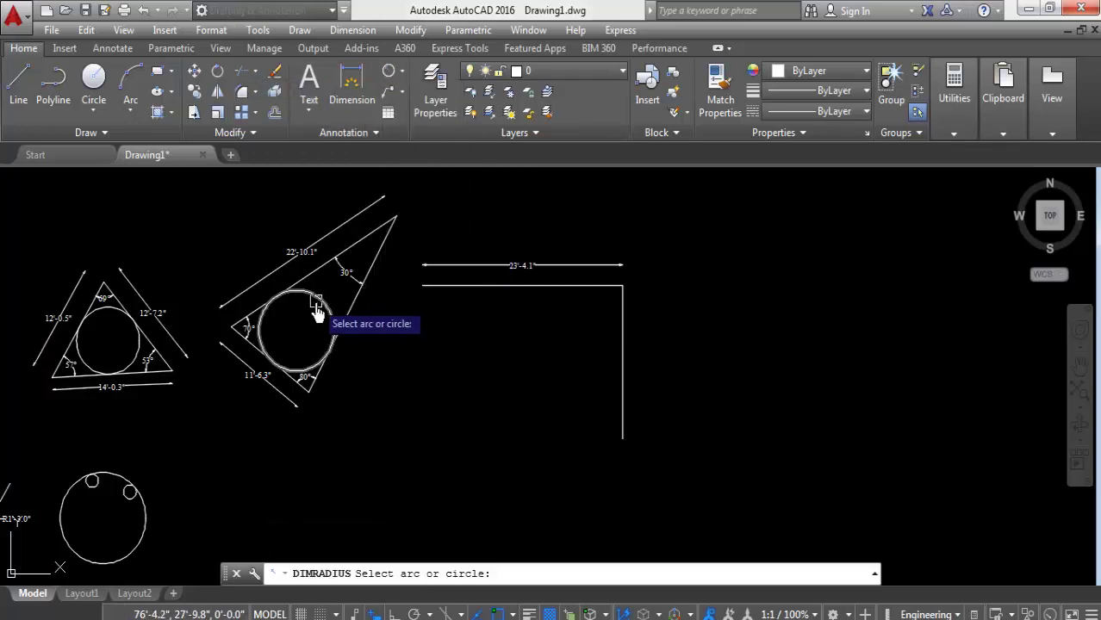
{"action": "left_click", "coordinate": [328, 304]}
{"action": "left_click", "coordinate": [393, 321]}
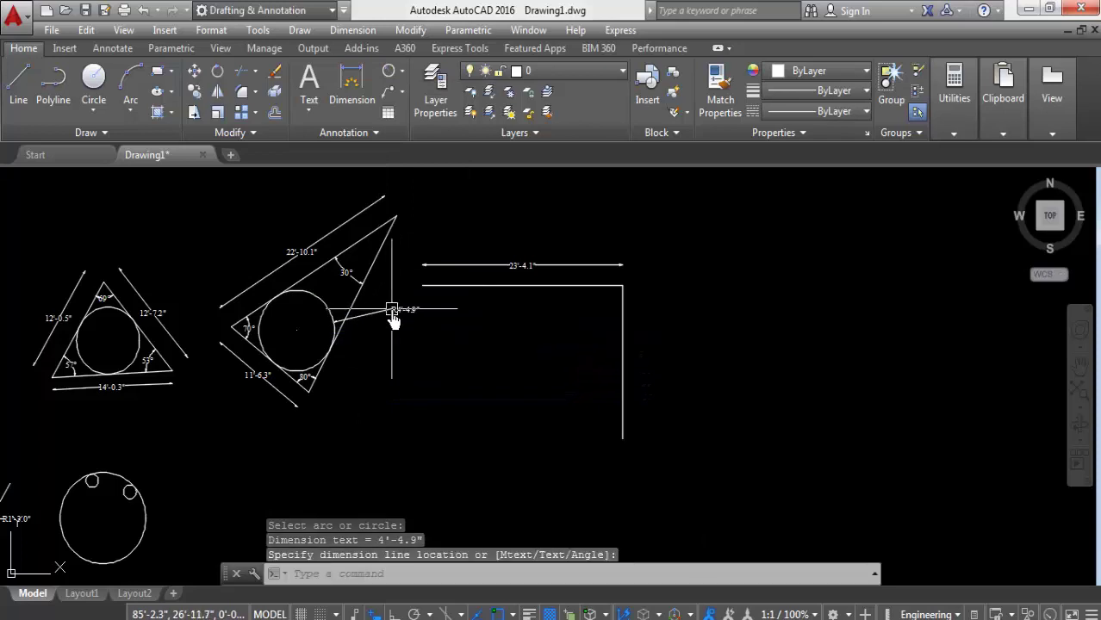
{"action": "scroll", "coordinate": [386, 308], "scroll_direction": "up", "scroll_amount": 4}
Add an Ø8'-9.9" diameter dimension to the same circle
{"action": "left_click", "coordinate": [405, 74]}
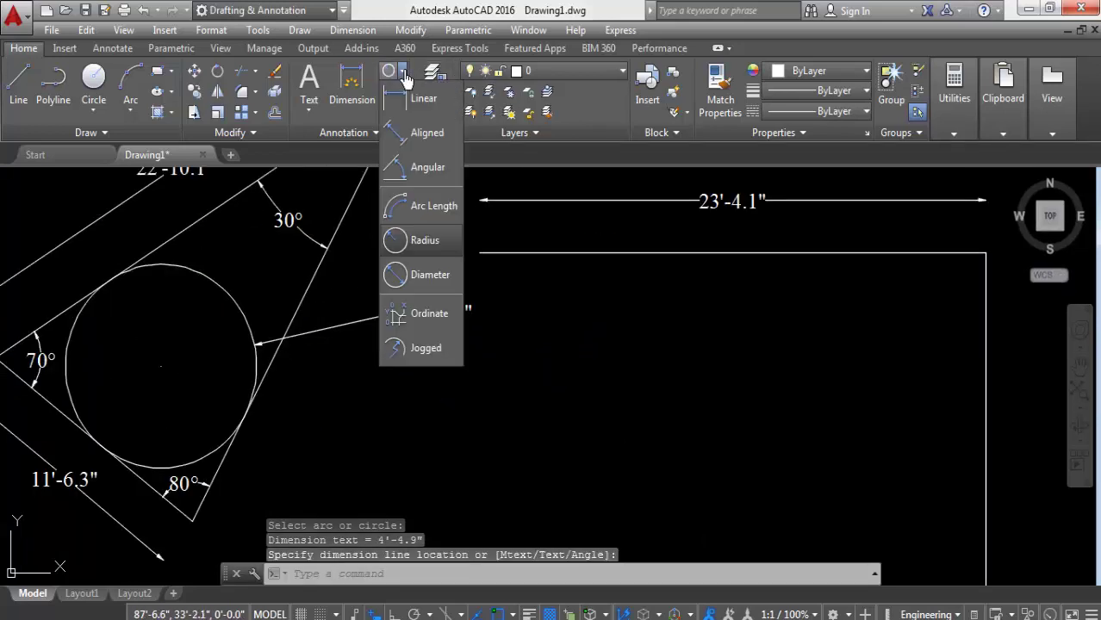
{"action": "left_click", "coordinate": [439, 289]}
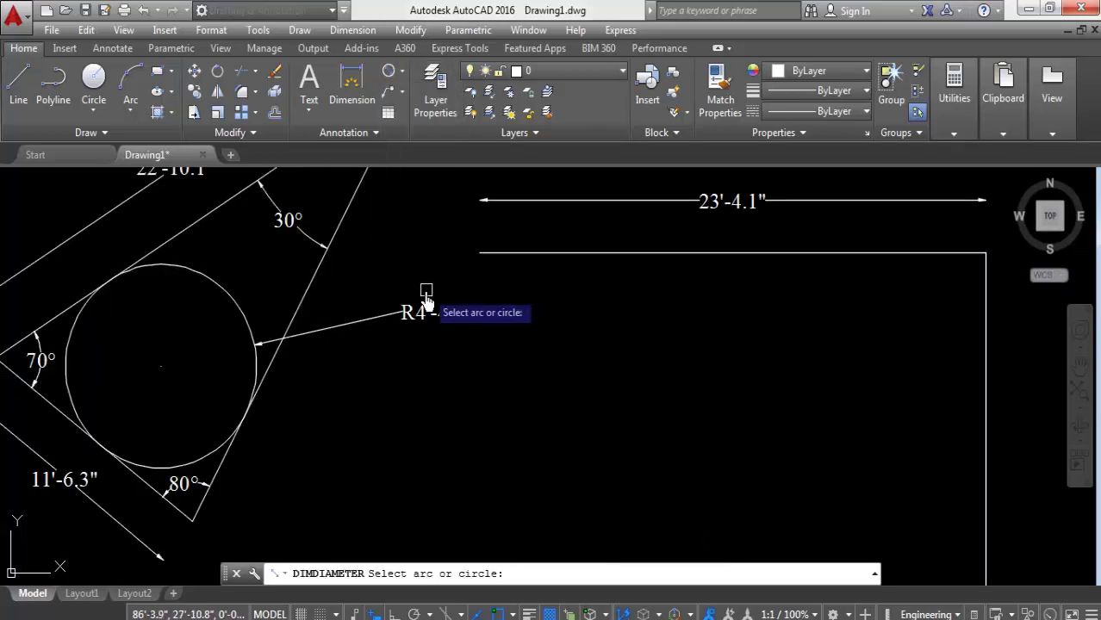
{"action": "left_click", "coordinate": [211, 289]}
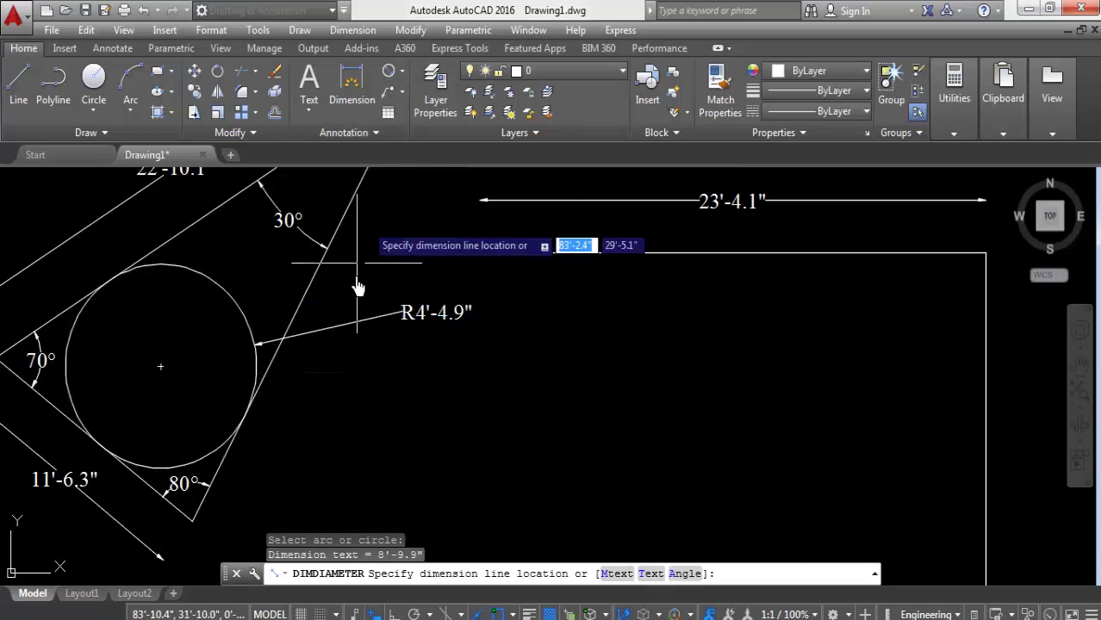
{"action": "left_click", "coordinate": [353, 376]}
{"action": "left_click", "coordinate": [403, 74]}
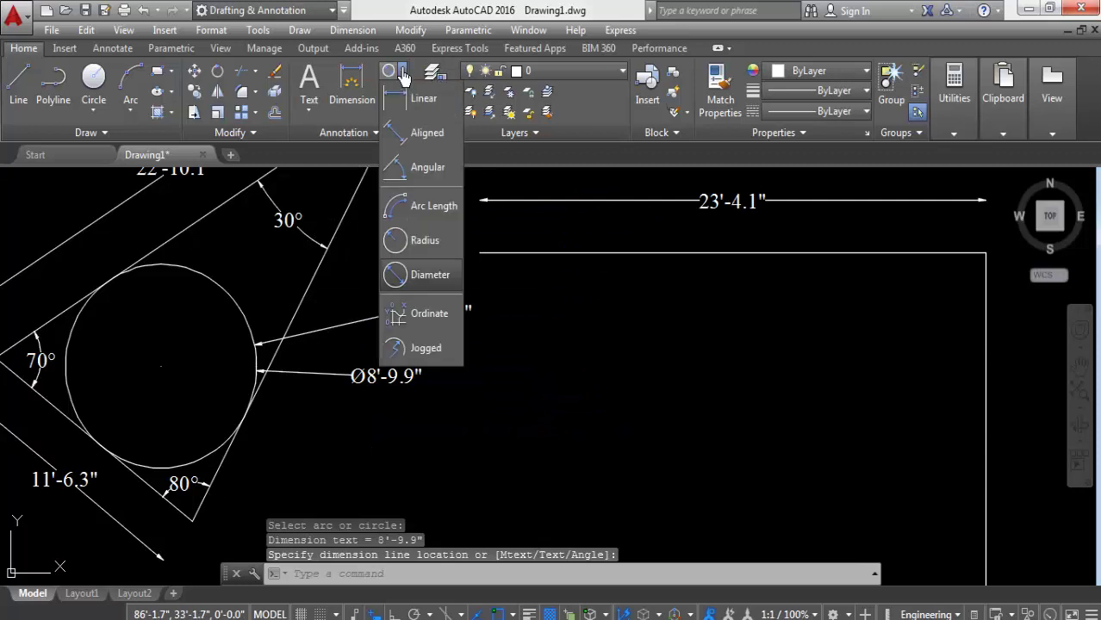
Dimension the curved arc with an R9'-5.6" radius placed above it
{"action": "left_click", "coordinate": [418, 246]}
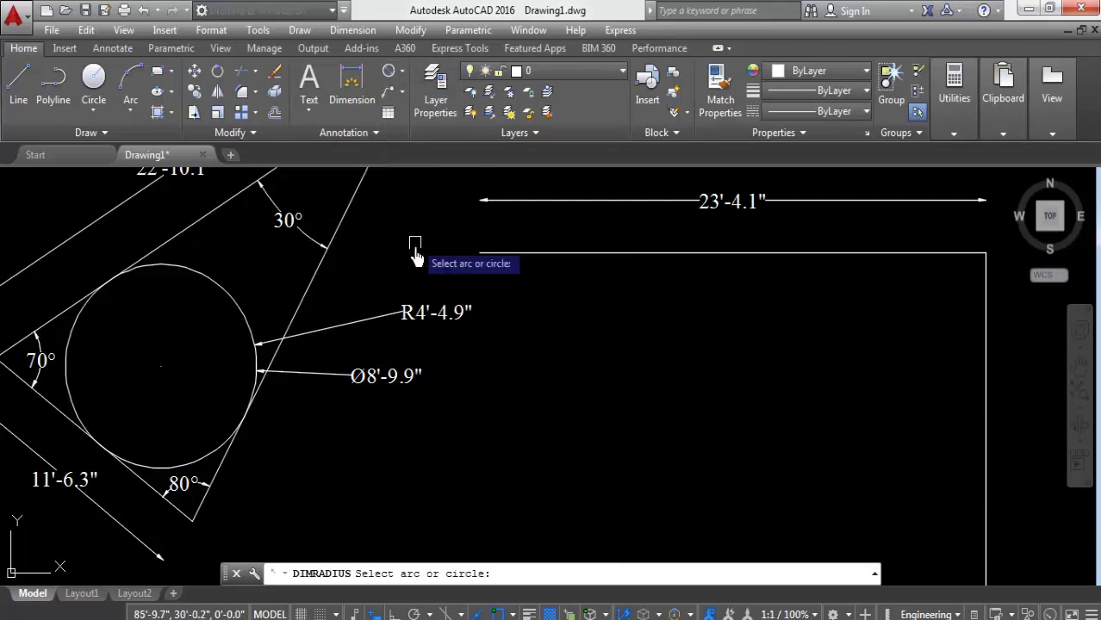
{"action": "scroll", "coordinate": [412, 246], "scroll_direction": "down", "scroll_amount": 5}
{"action": "scroll", "coordinate": [505, 317], "scroll_direction": "down", "scroll_amount": 1}
{"action": "scroll", "coordinate": [387, 340], "scroll_direction": "up", "scroll_amount": 4}
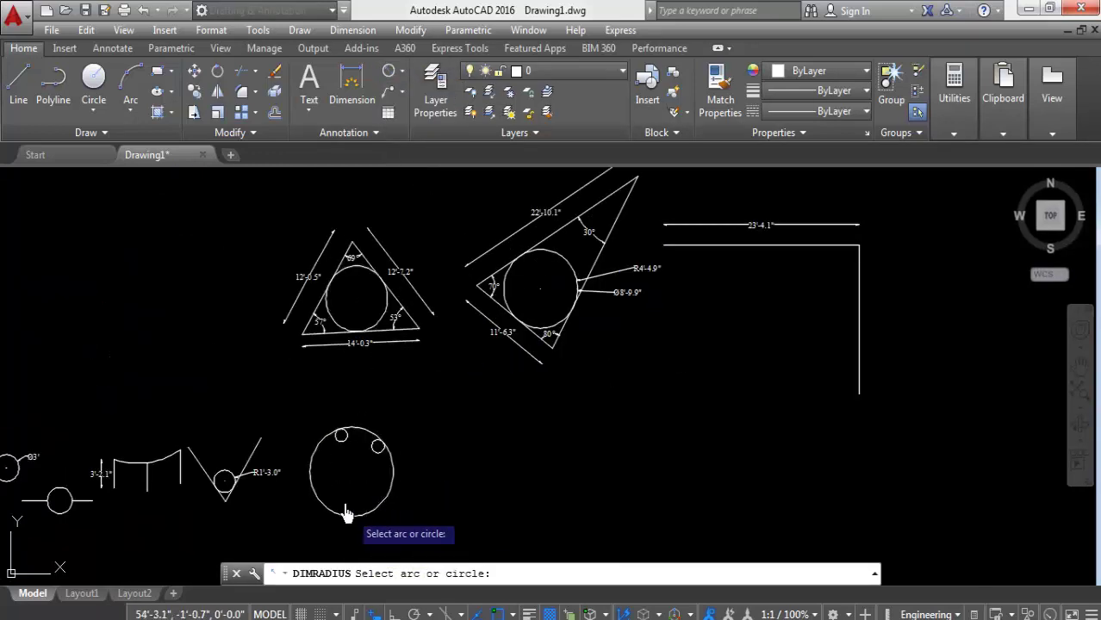
{"action": "scroll", "coordinate": [143, 517], "scroll_direction": "up", "scroll_amount": 4}
{"action": "scroll", "coordinate": [284, 505], "scroll_direction": "up", "scroll_amount": 2}
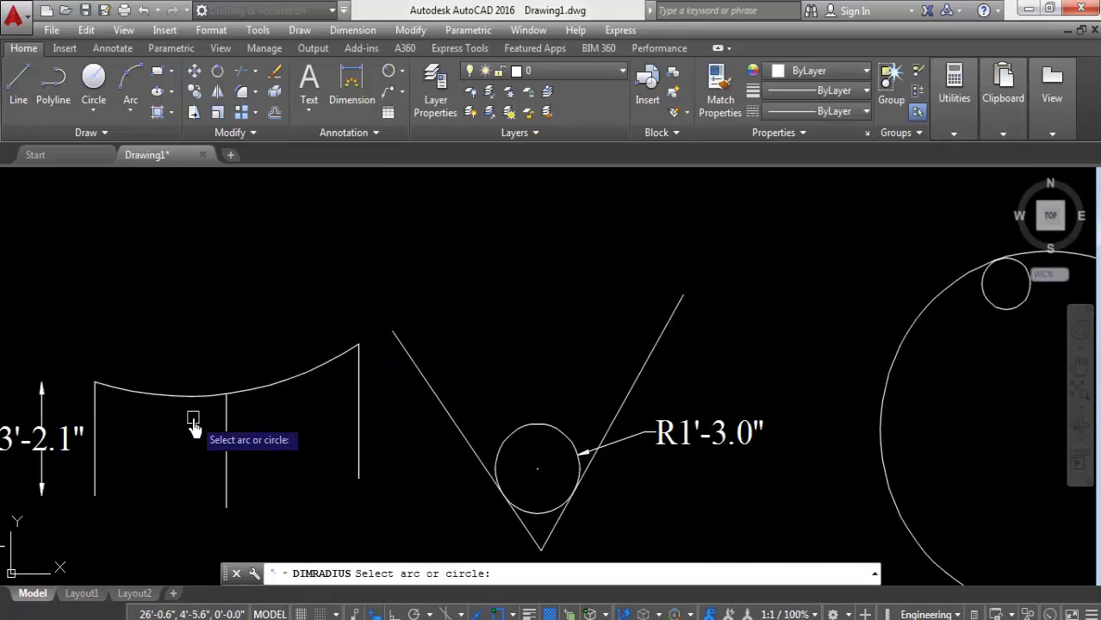
{"action": "left_click", "coordinate": [274, 389]}
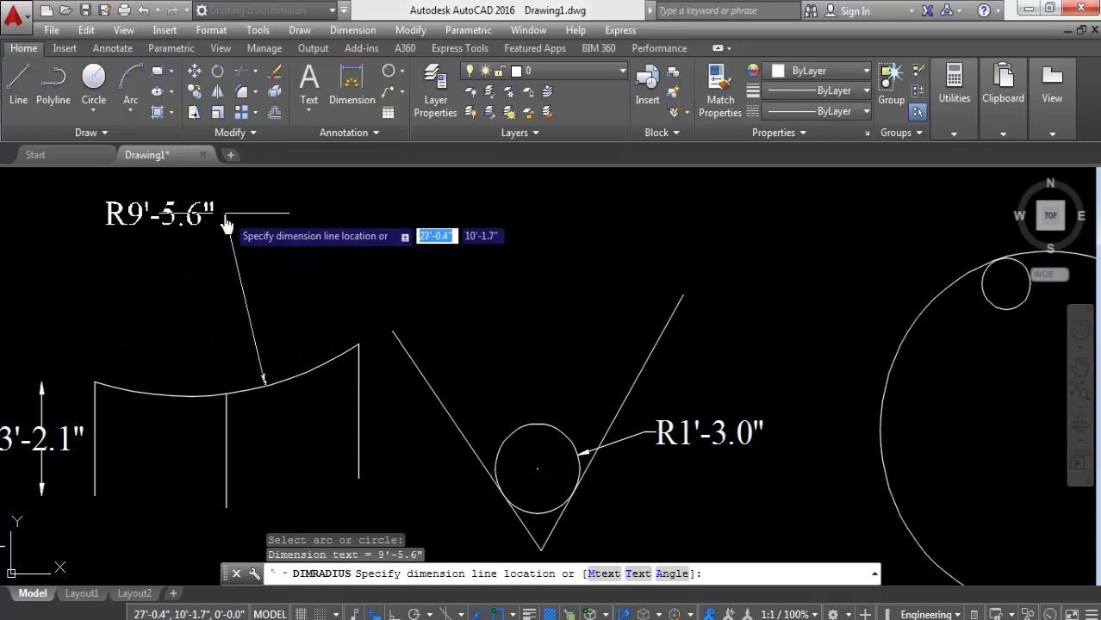
{"action": "left_click", "coordinate": [146, 240]}
{"action": "scroll", "coordinate": [215, 354], "scroll_direction": "down", "scroll_amount": 4}
Add a Ø10' diameter dimension to the large circle
{"action": "middle_click_drag", "start_coordinate": [578, 344], "coordinate": [465, 433]}
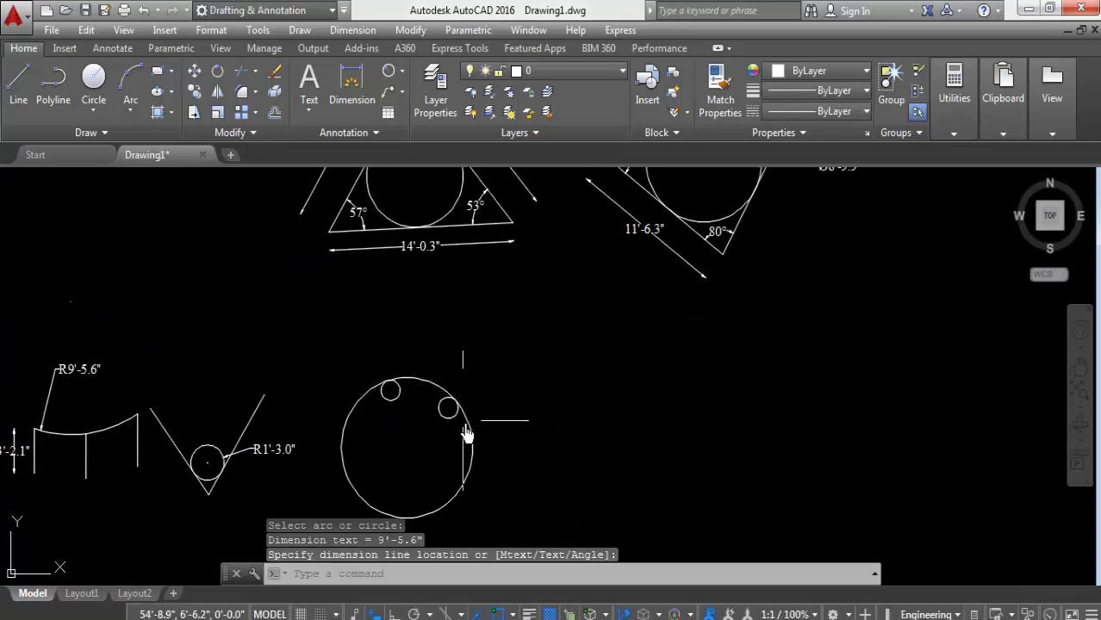
{"action": "left_click", "coordinate": [401, 72]}
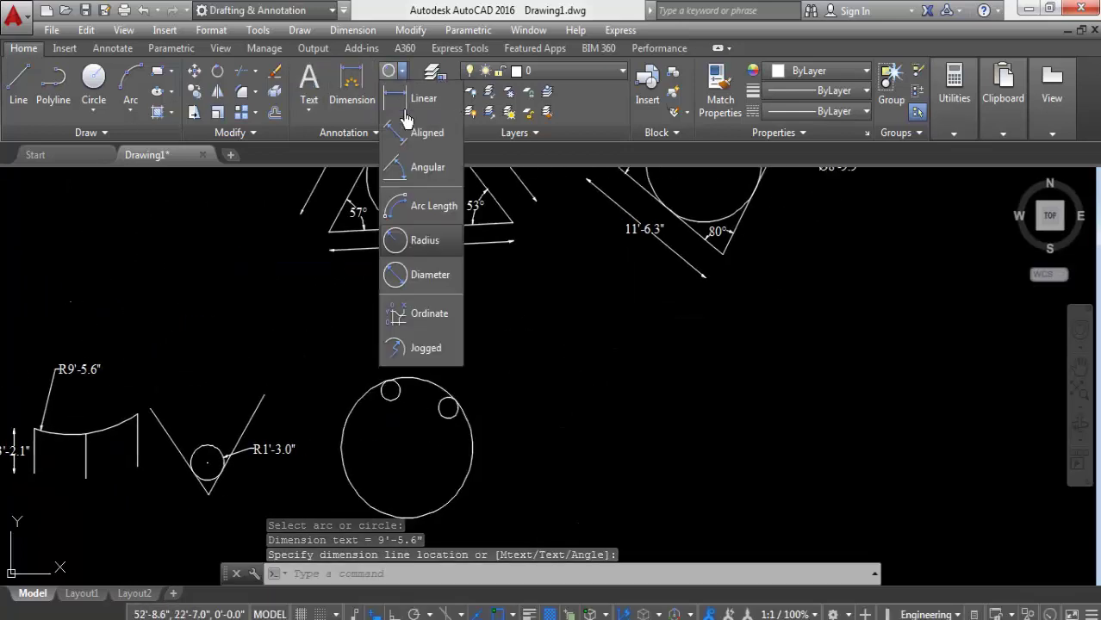
{"action": "left_click", "coordinate": [416, 280]}
{"action": "left_click", "coordinate": [482, 451]}
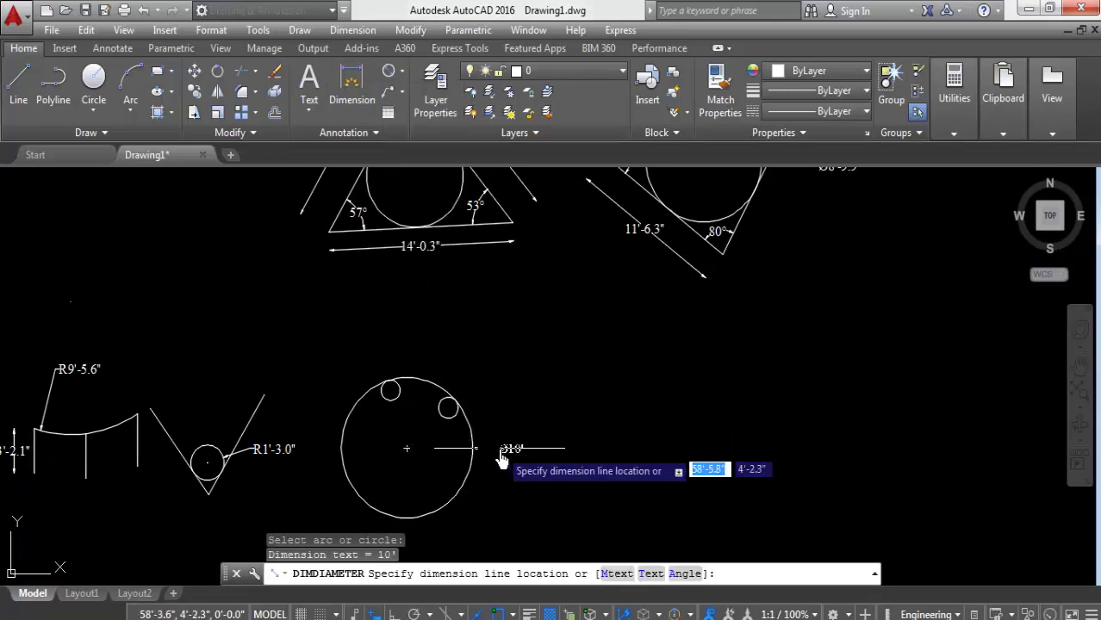
{"action": "left_click", "coordinate": [539, 481]}
{"action": "scroll", "coordinate": [445, 407], "scroll_direction": "up", "scroll_amount": 2}
Dimension the two small circles with diameters Ø1'-6.1" and Ø1'-5.2"
{"action": "key", "text": "Return"}
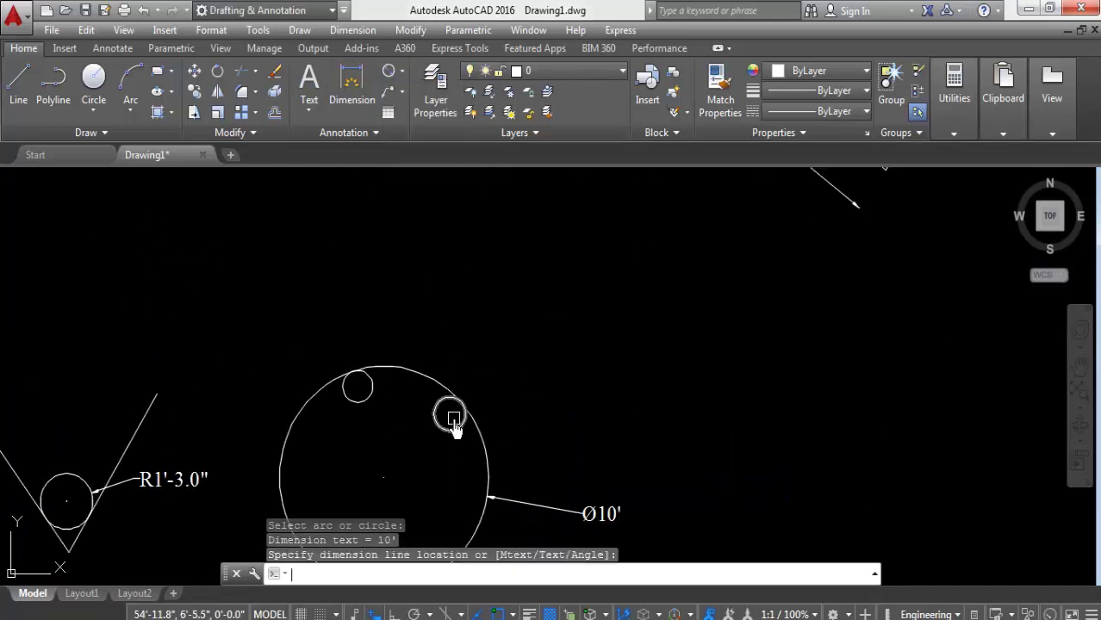
{"action": "left_click", "coordinate": [449, 415]}
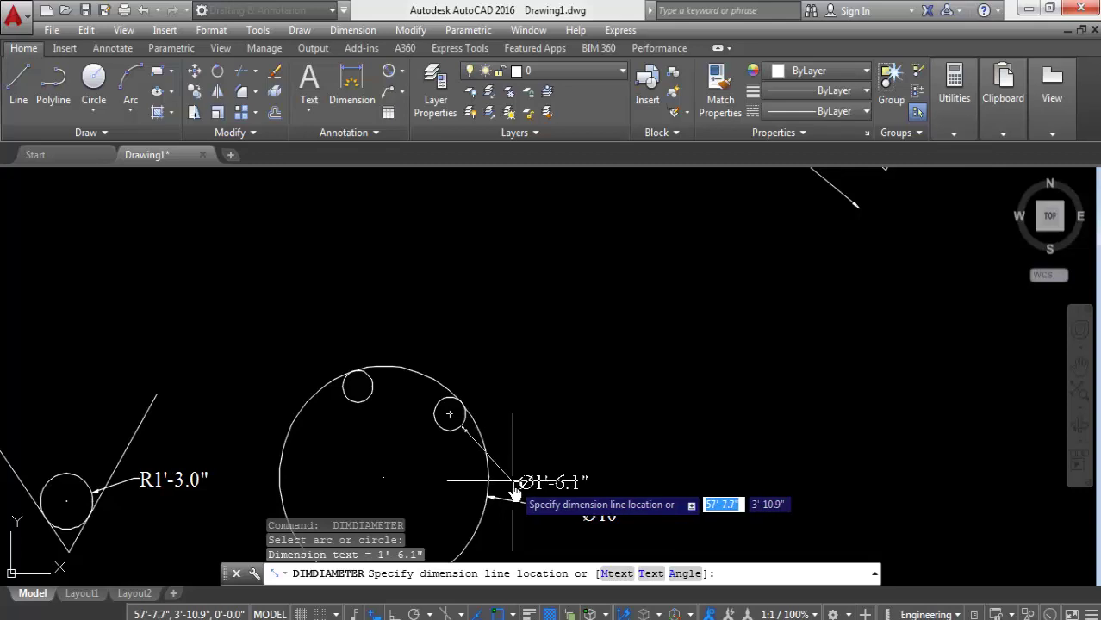
{"action": "left_click", "coordinate": [561, 504]}
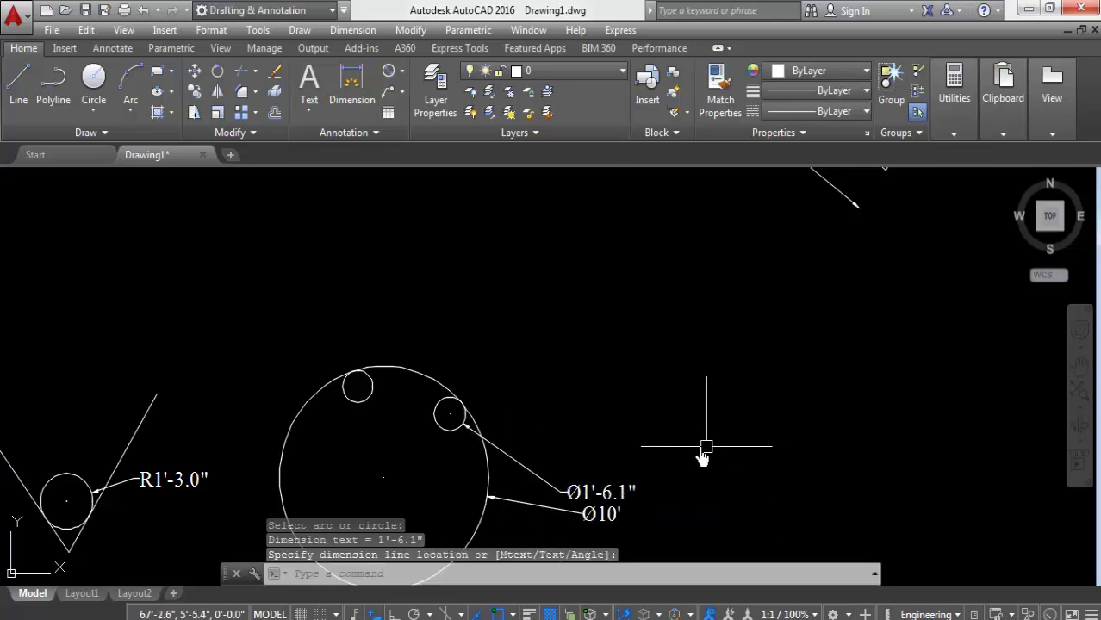
{"action": "key", "text": "Return"}
{"action": "left_click", "coordinate": [369, 394]}
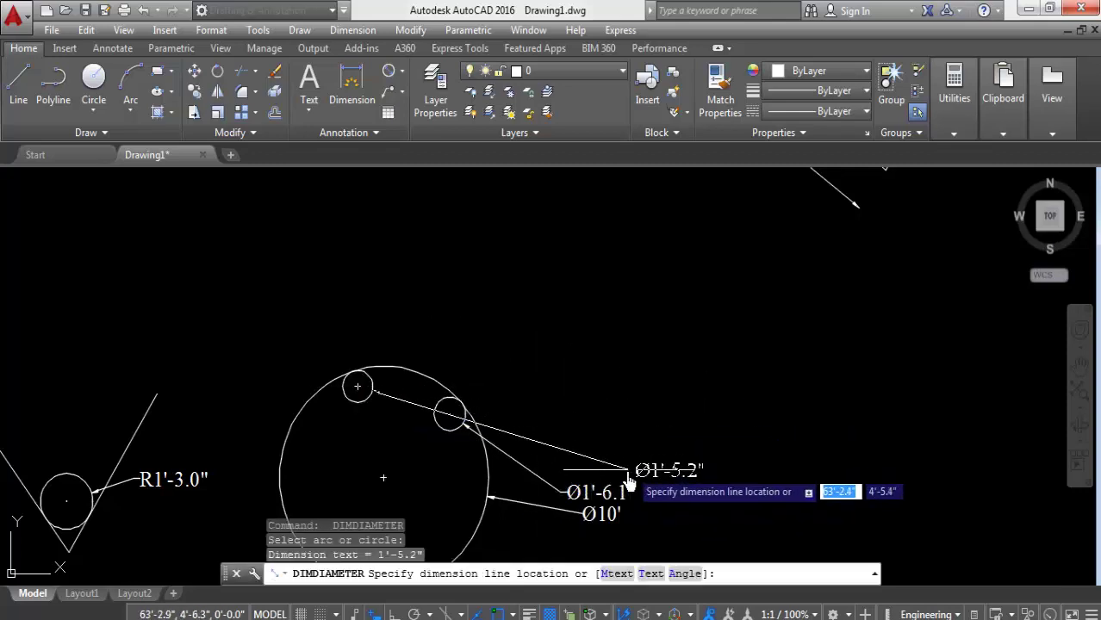
{"action": "left_click", "coordinate": [289, 347]}
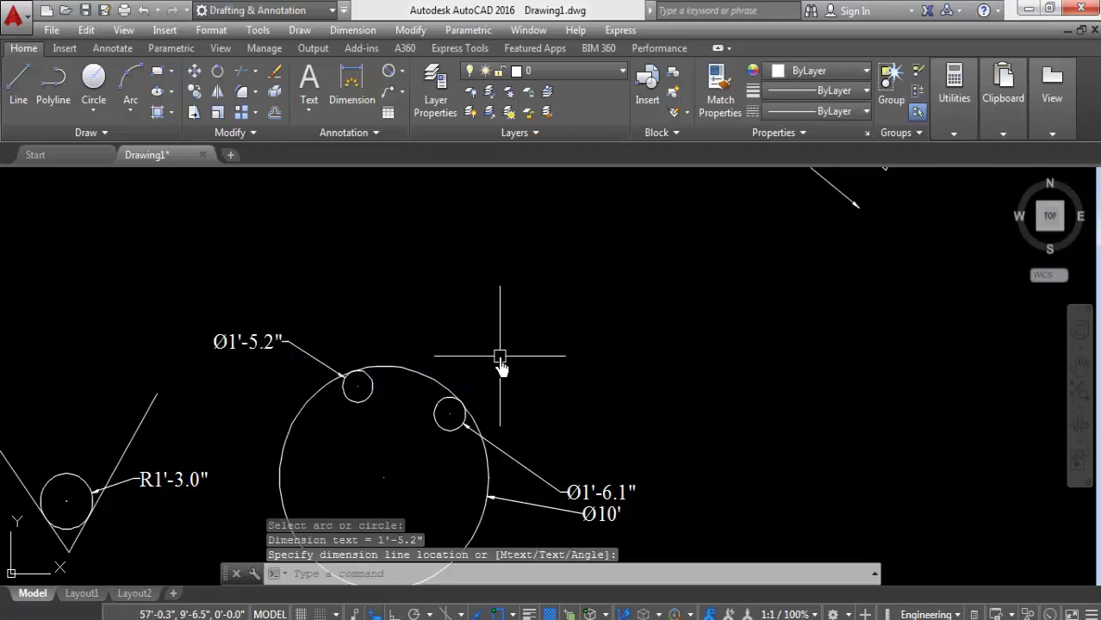
{"action": "scroll", "coordinate": [501, 365], "scroll_direction": "down", "scroll_amount": 3}
{"action": "scroll", "coordinate": [398, 308], "scroll_direction": "down", "scroll_amount": 2}
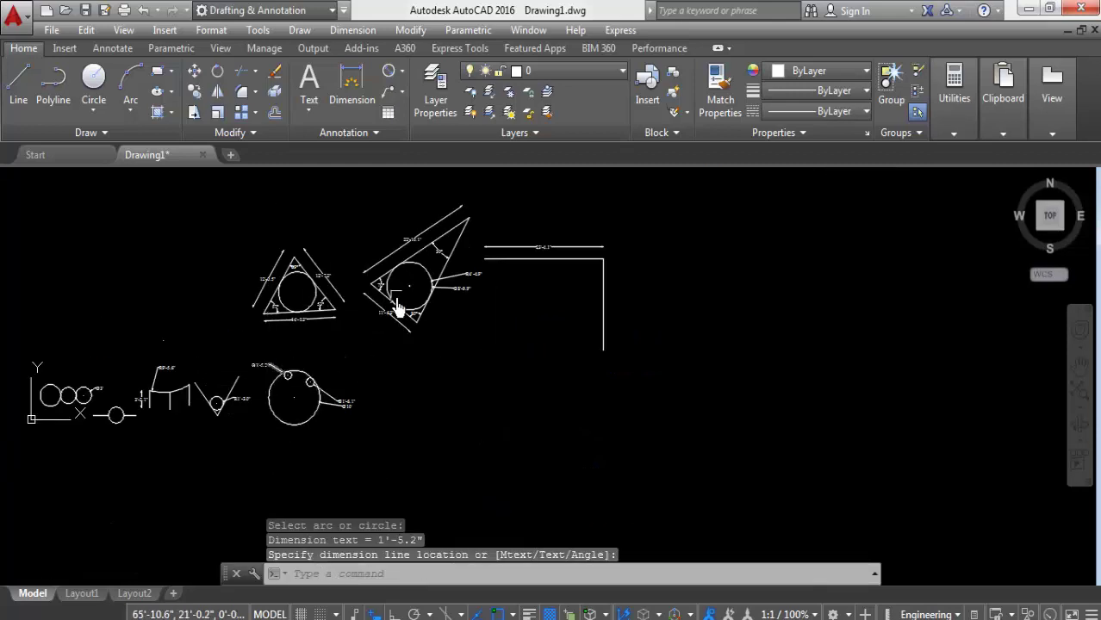
{"action": "left_click", "coordinate": [148, 345]}
{"action": "left_click", "coordinate": [147, 272]}
{"action": "scroll", "coordinate": [536, 283], "scroll_direction": "up", "scroll_amount": 2}
{"action": "scroll", "coordinate": [548, 238], "scroll_direction": "up", "scroll_amount": 2}
{"action": "scroll", "coordinate": [504, 288], "scroll_direction": "up", "scroll_amount": 2}
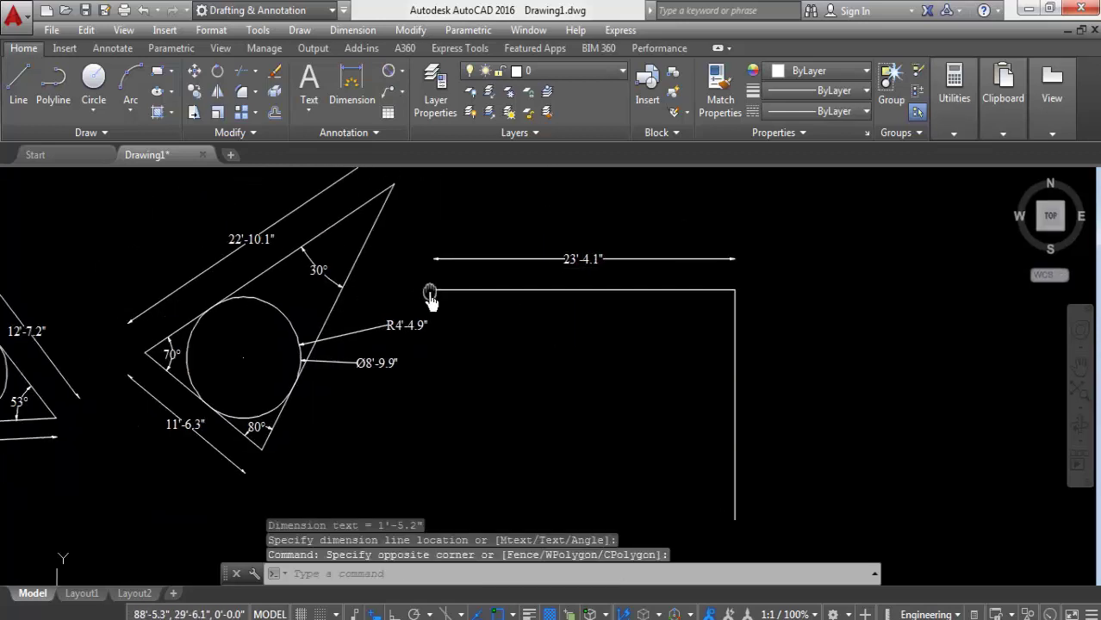
{"action": "scroll", "coordinate": [147, 379], "scroll_direction": "up", "scroll_amount": 2}
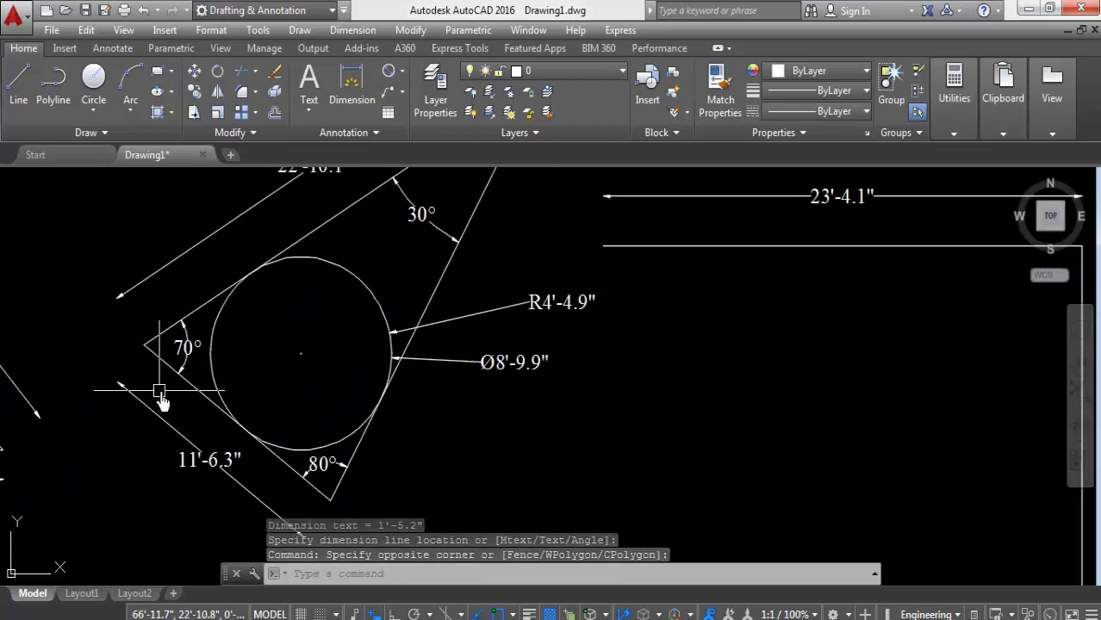
{"action": "scroll", "coordinate": [287, 398], "scroll_direction": "down", "scroll_amount": 2}
{"action": "scroll", "coordinate": [400, 362], "scroll_direction": "up", "scroll_amount": 2}
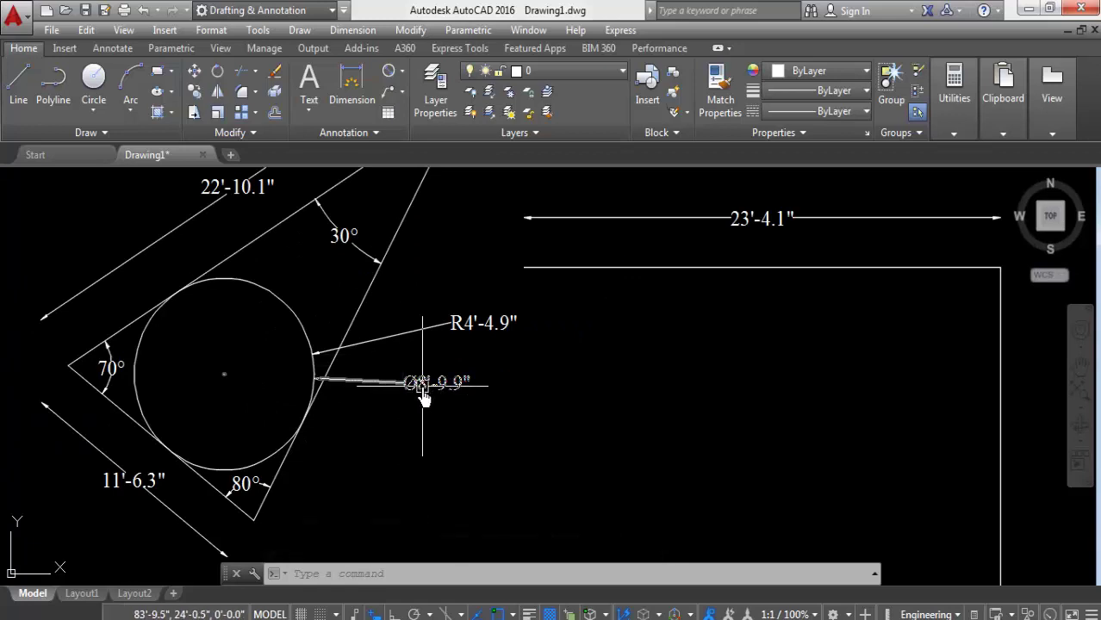
{"action": "scroll", "coordinate": [421, 404], "scroll_direction": "down", "scroll_amount": 3}
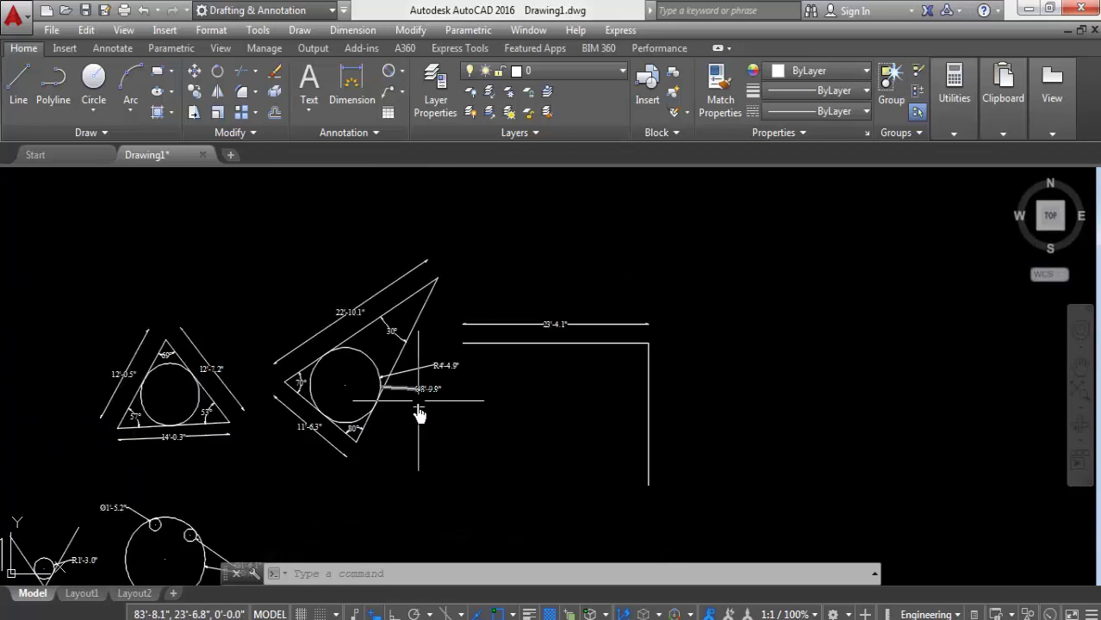
{"action": "left_click", "coordinate": [94, 121]}
{"action": "left_click", "coordinate": [94, 121]}
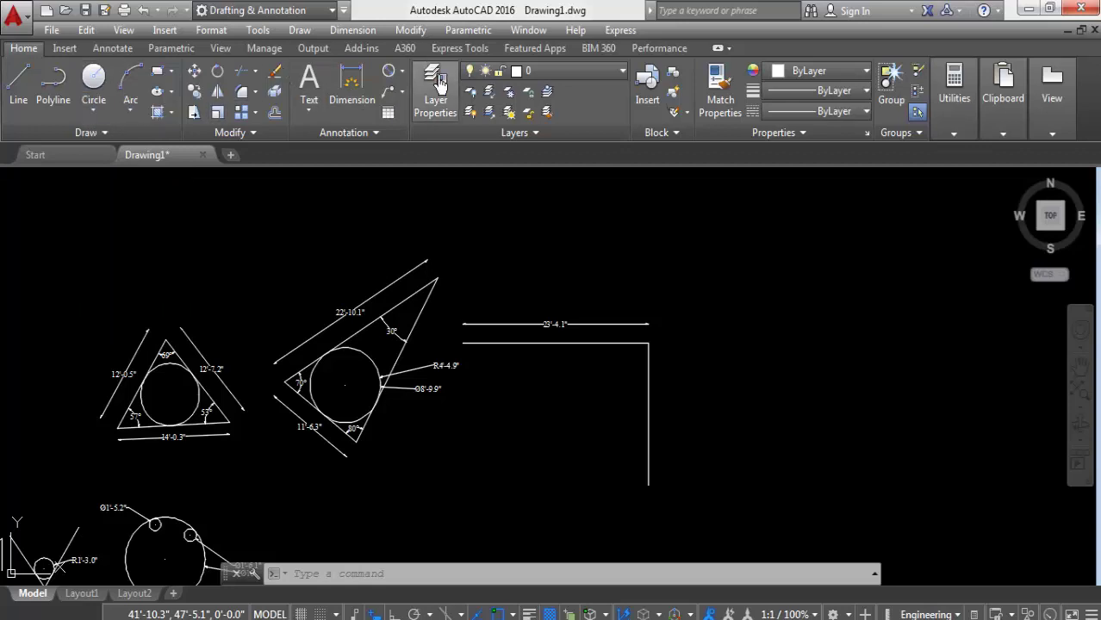
{"action": "scroll", "coordinate": [401, 394], "scroll_direction": "down", "scroll_amount": 3}
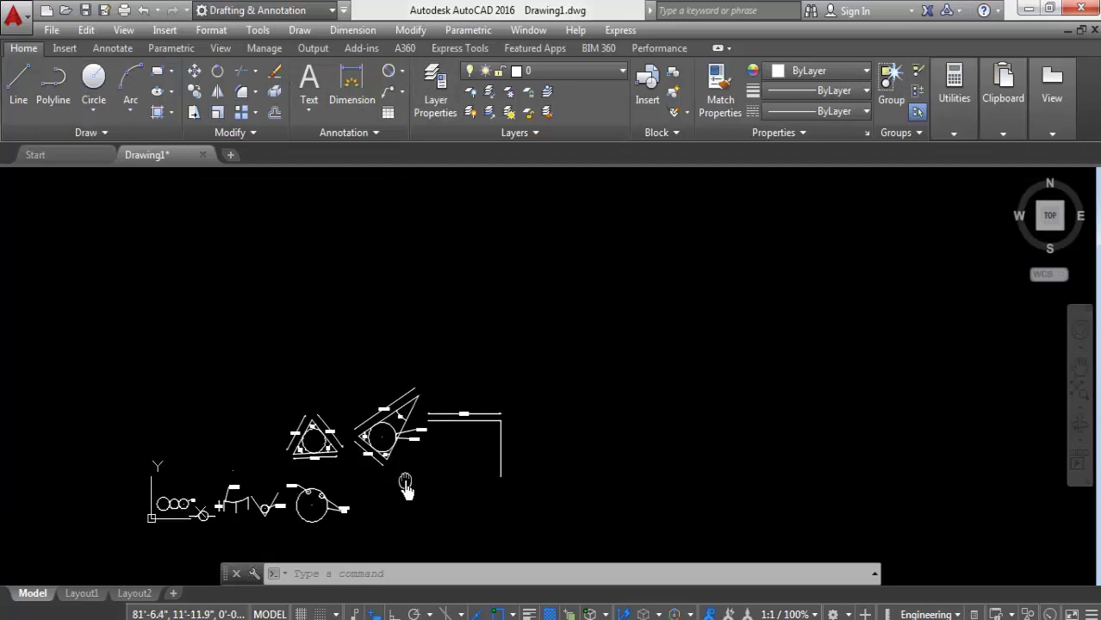
{"action": "left_click", "coordinate": [130, 112]}
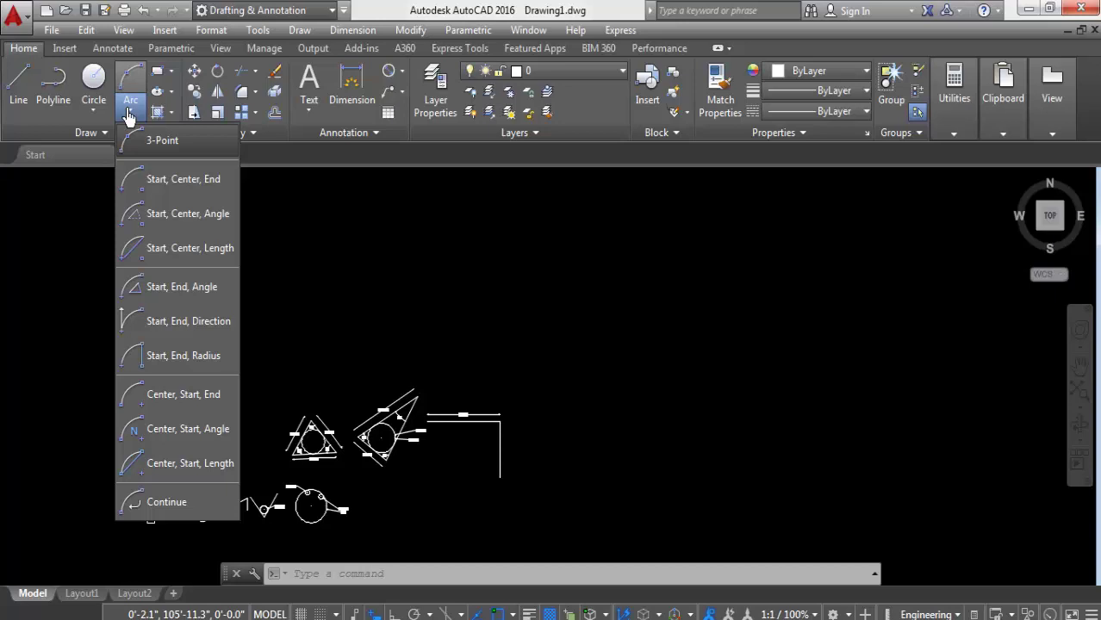
{"action": "left_click", "coordinate": [132, 114]}
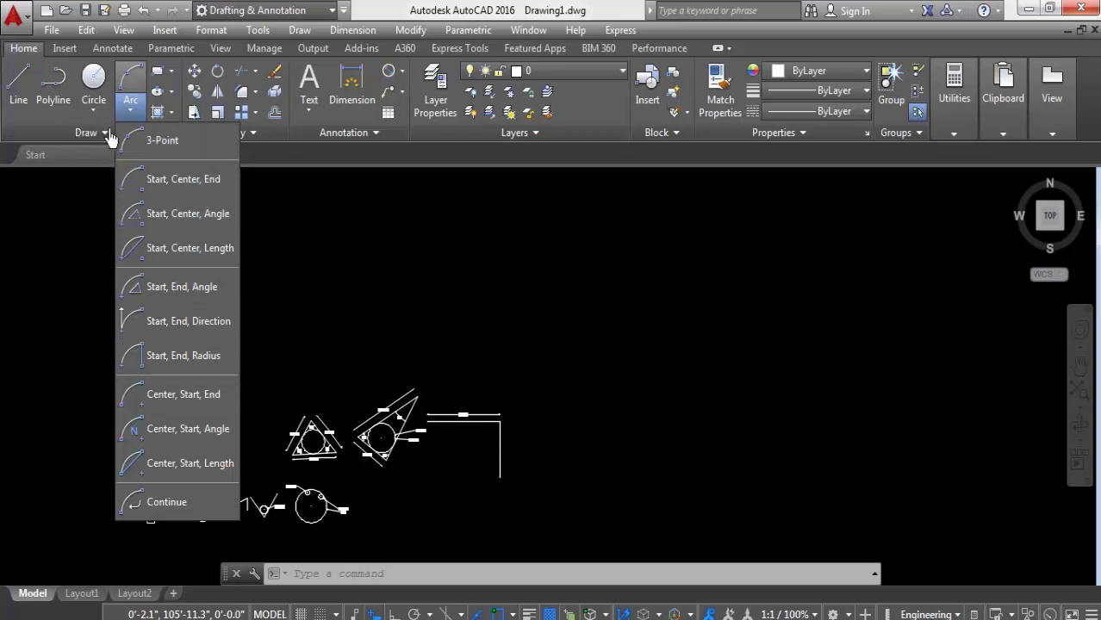
{"action": "middle_click_drag", "start_coordinate": [56, 294], "coordinate": [68, 314]}
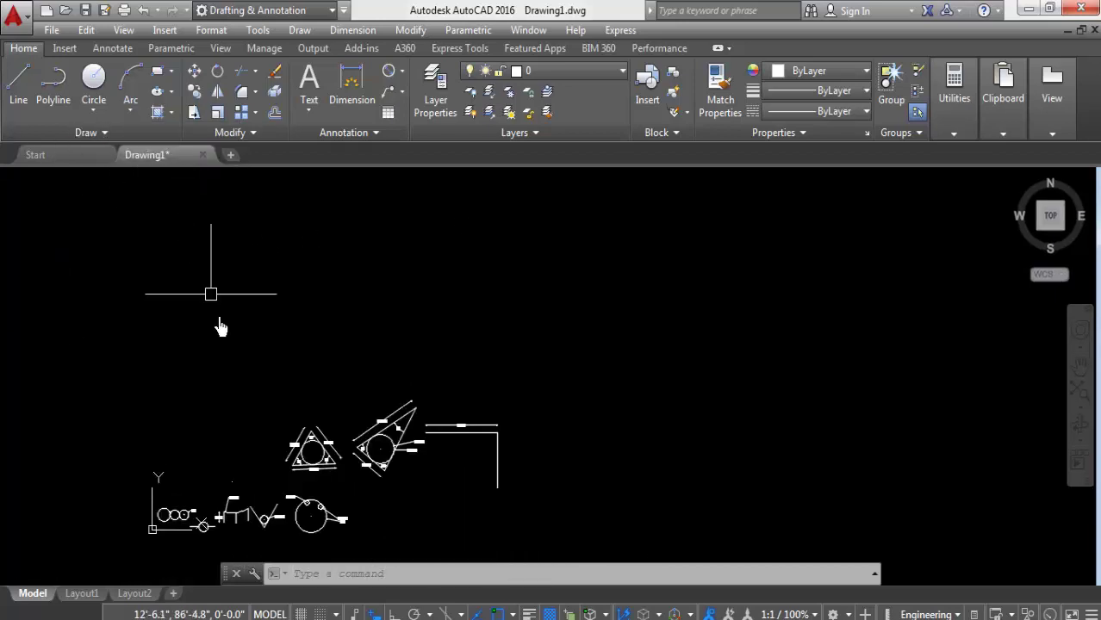
{"action": "scroll", "coordinate": [219, 325], "scroll_direction": "up", "scroll_amount": 3}
{"action": "scroll", "coordinate": [320, 344], "scroll_direction": "up", "scroll_amount": 2}
{"action": "middle_click_drag", "start_coordinate": [320, 344], "coordinate": [221, 388]}
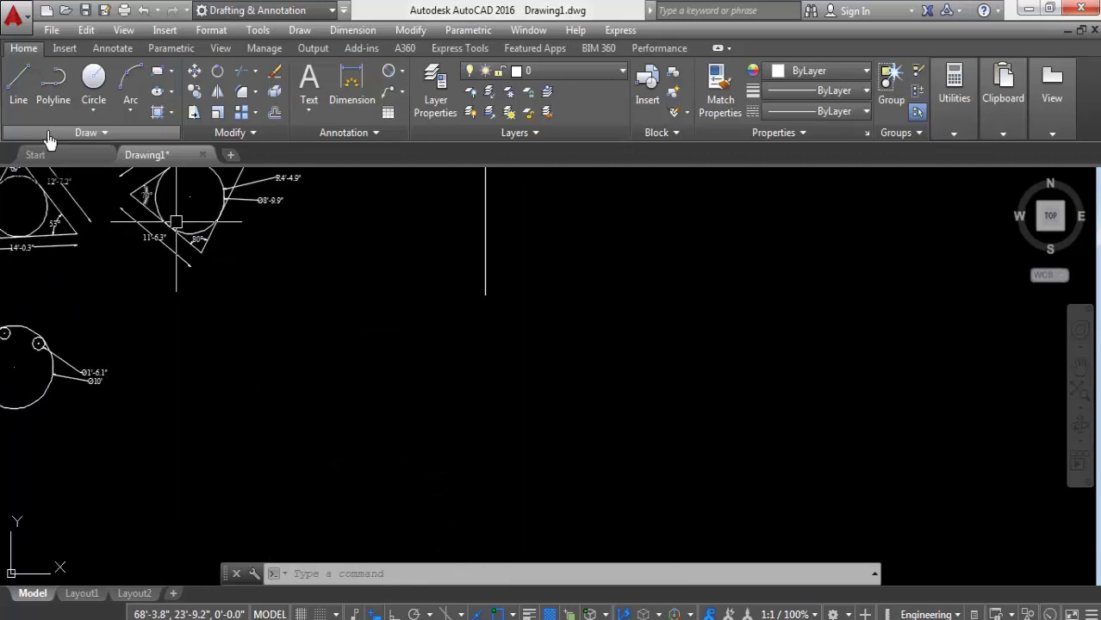
Draw a center-radius circle in empty space and a diagonal line through it
{"action": "left_click", "coordinate": [100, 118]}
{"action": "left_click", "coordinate": [120, 141]}
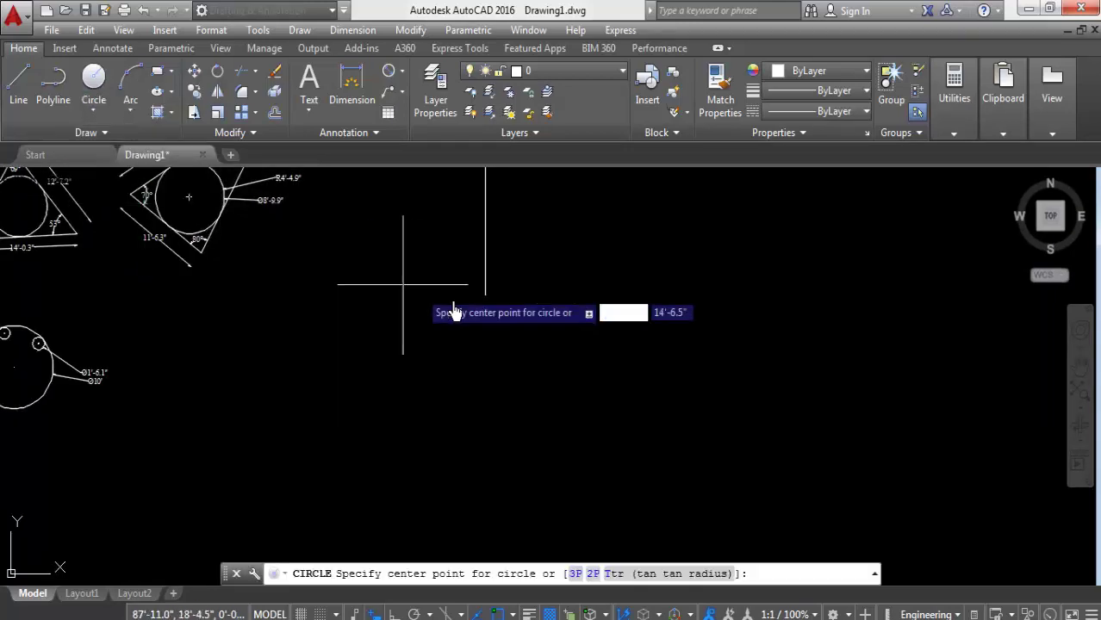
{"action": "middle_click_drag", "start_coordinate": [677, 327], "coordinate": [444, 362]}
{"action": "left_click", "coordinate": [451, 335]}
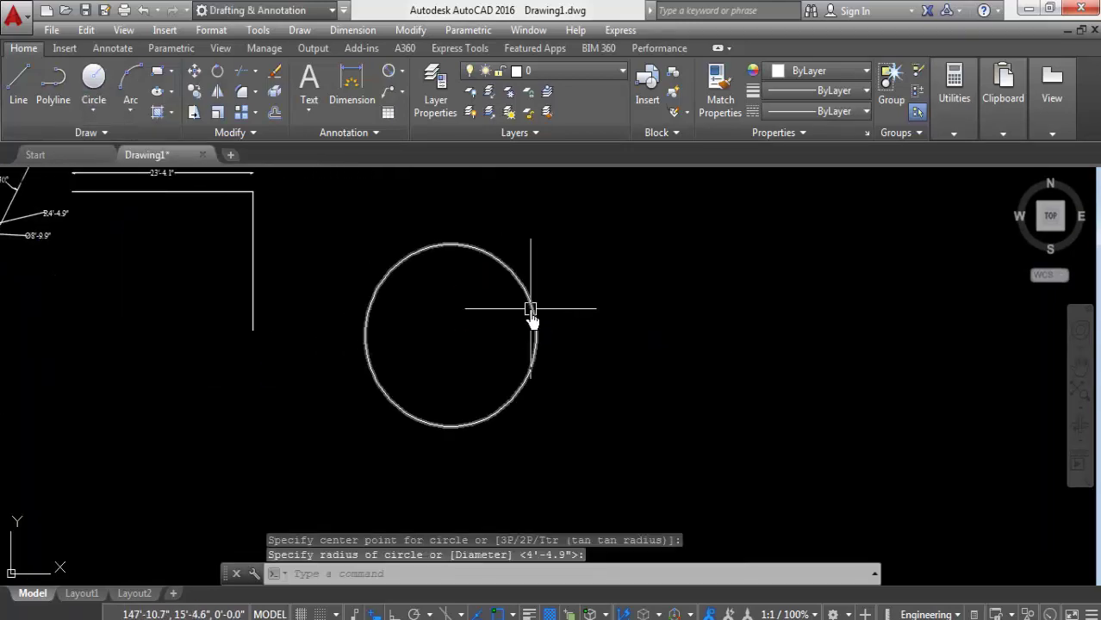
{"action": "left_click", "coordinate": [18, 87]}
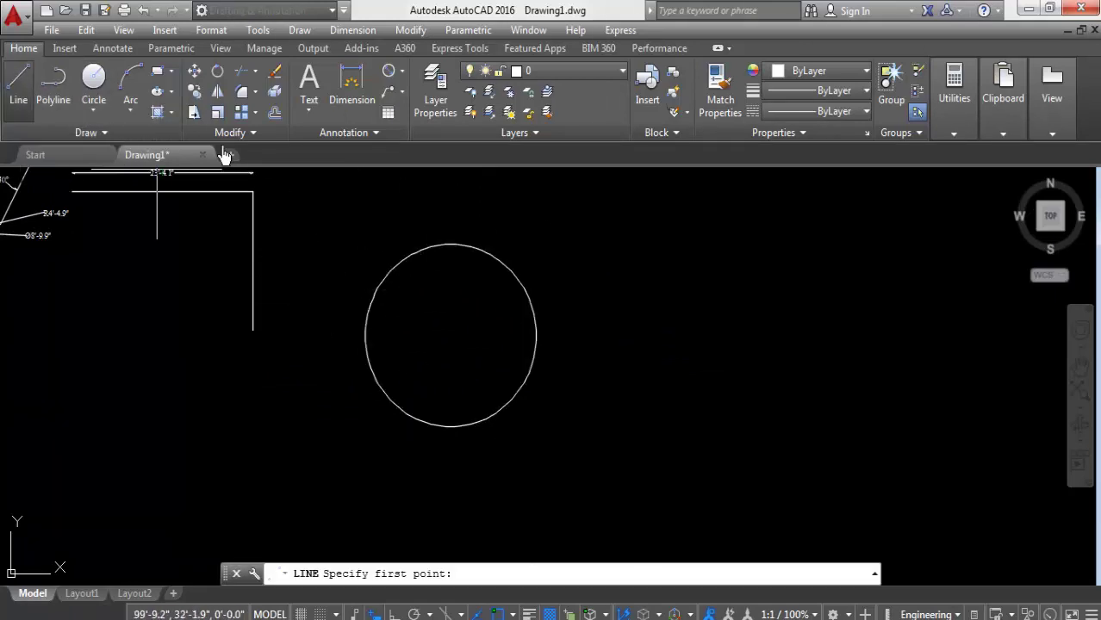
{"action": "left_click", "coordinate": [338, 216]}
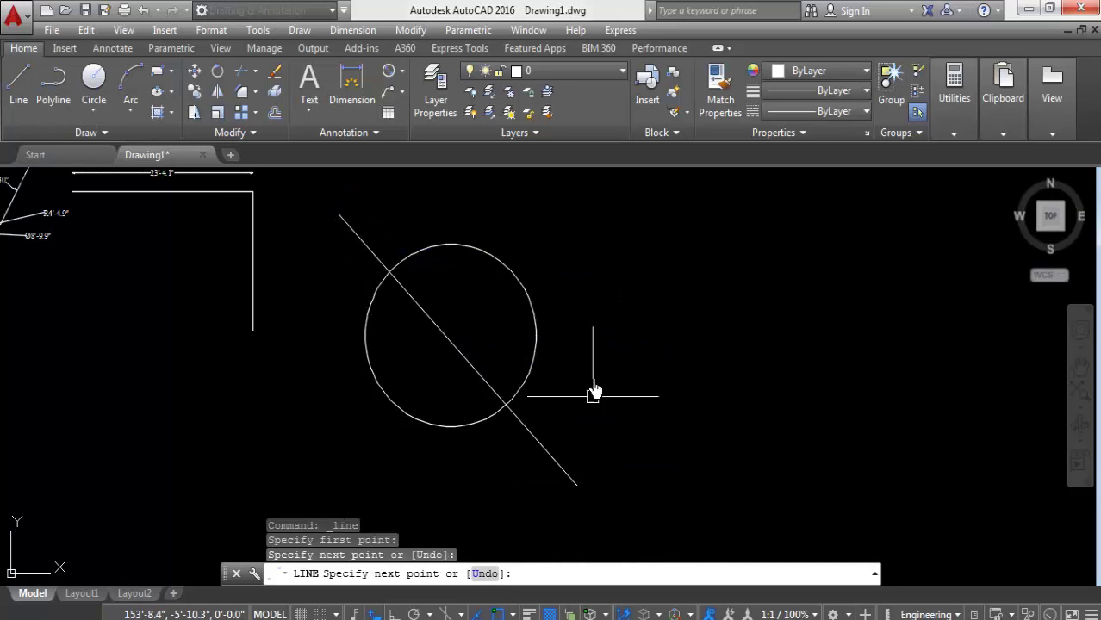
{"action": "key", "text": "Return"}
Trim away the circle's upper-right half and erase the diagonal cutting line
{"action": "left_click", "coordinate": [252, 77]}
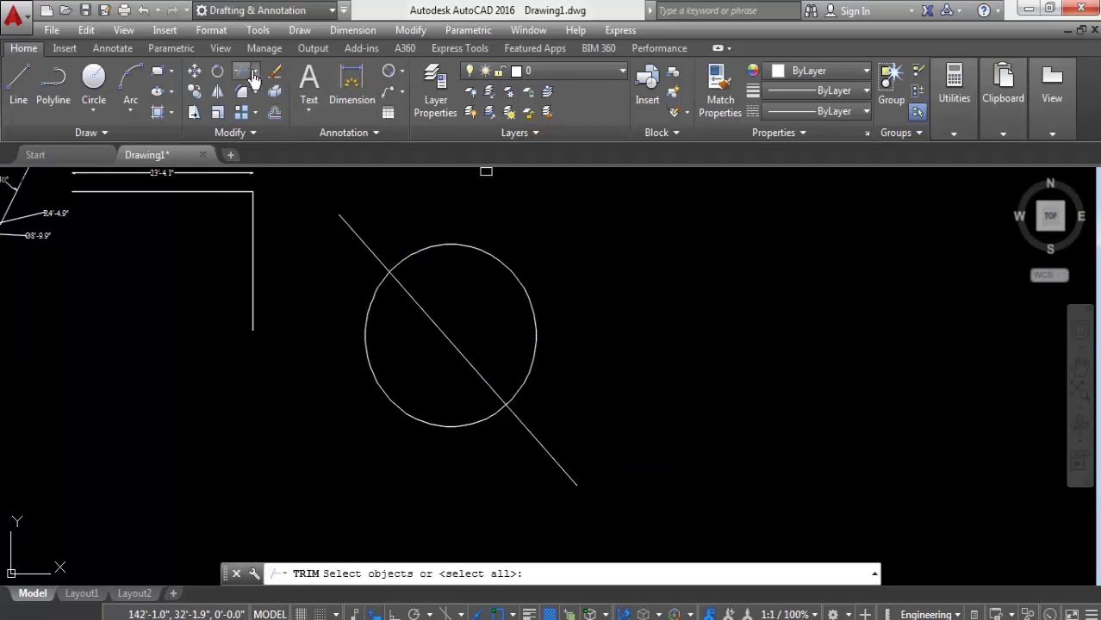
{"action": "key", "text": "Return"}
{"action": "left_click", "coordinate": [482, 256]}
{"action": "key", "text": "Return"}
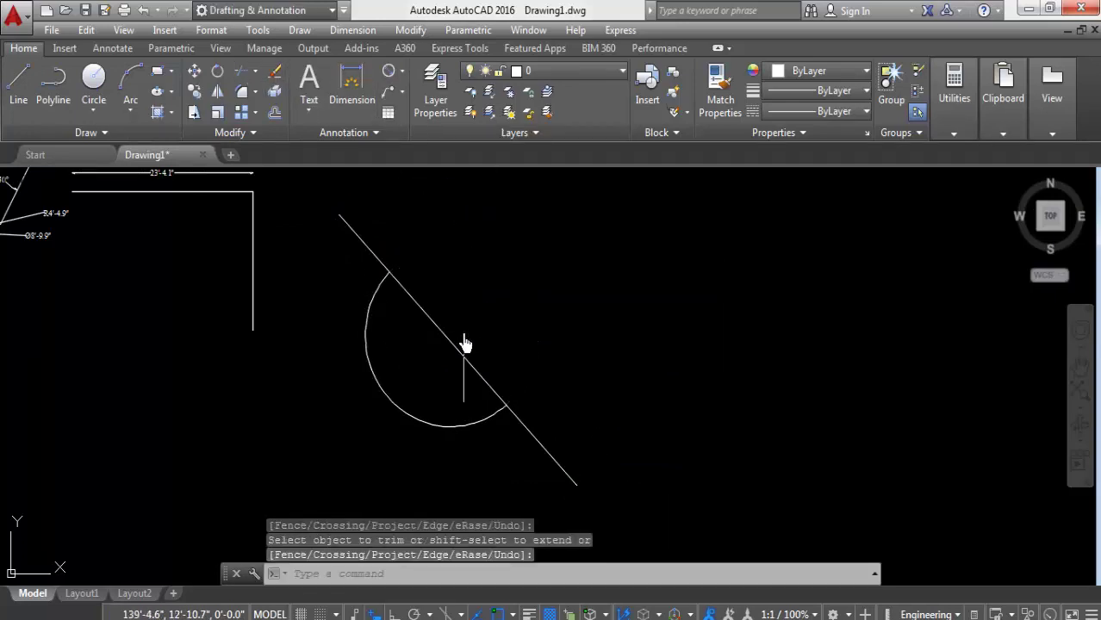
{"action": "left_click", "coordinate": [453, 344]}
{"action": "key", "text": "Delete"}
{"action": "left_click", "coordinate": [377, 390]}
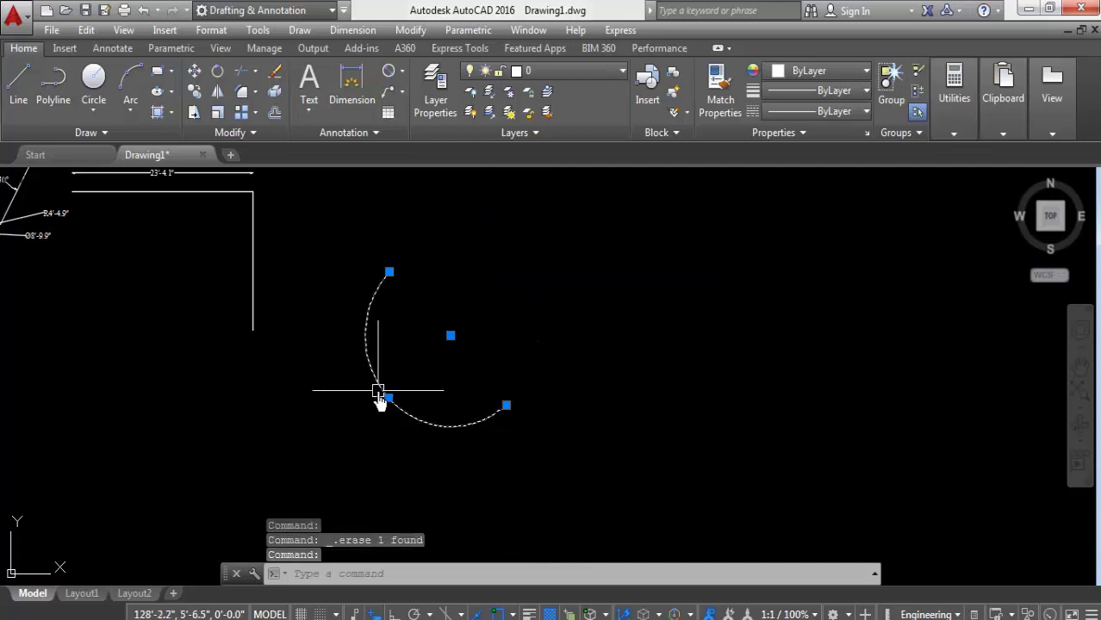
{"action": "key", "text": "Escape"}
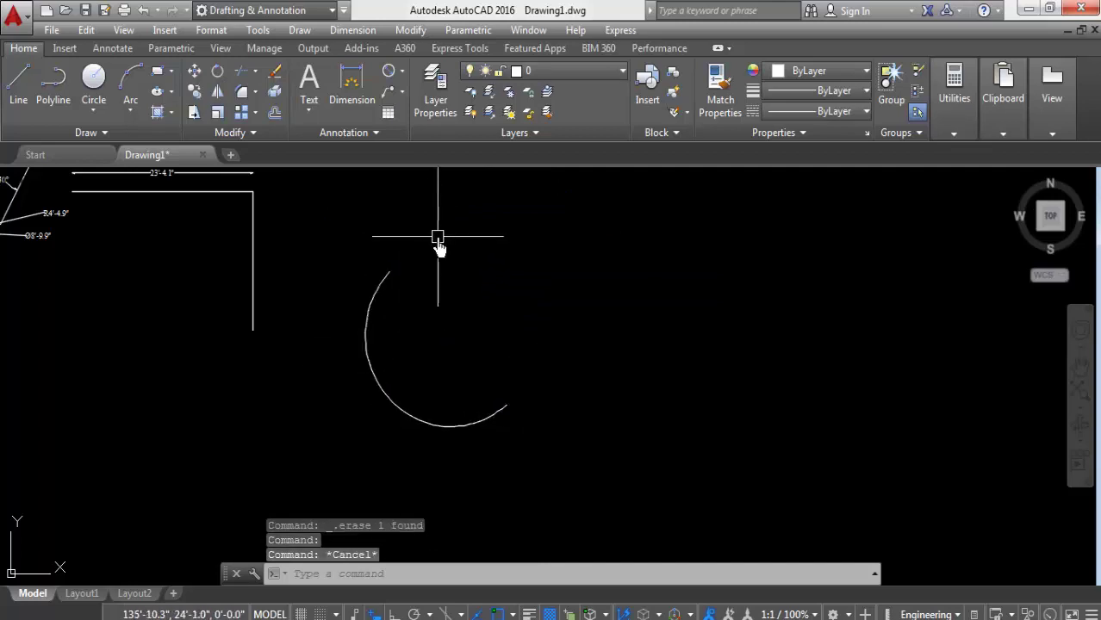
Draw a trial three-point arc in open drawing space
{"action": "left_click", "coordinate": [130, 112]}
{"action": "left_click", "coordinate": [136, 142]}
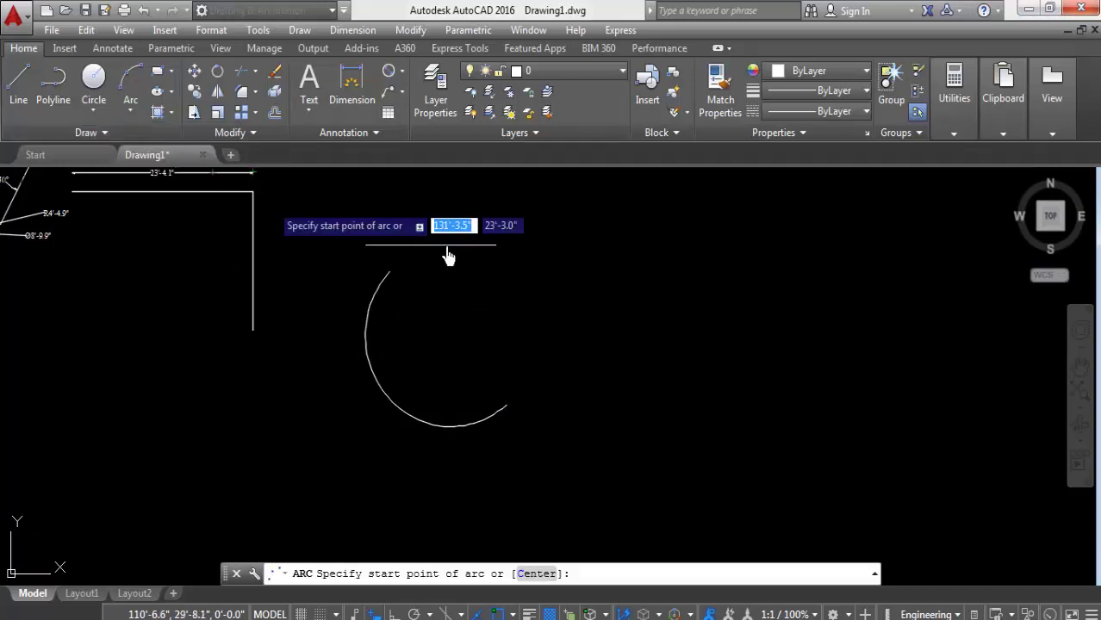
{"action": "middle_click_drag", "start_coordinate": [445, 253], "coordinate": [759, 430]}
{"action": "scroll", "coordinate": [474, 427], "scroll_direction": "down", "scroll_amount": 3}
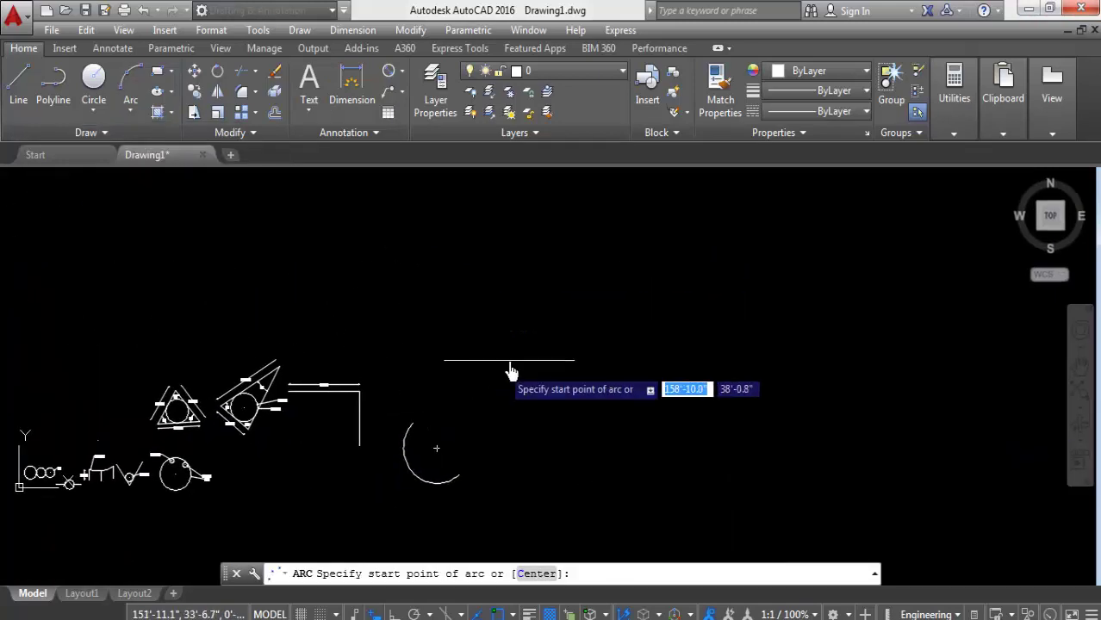
{"action": "scroll", "coordinate": [403, 401], "scroll_direction": "up", "scroll_amount": 1}
{"action": "left_click", "coordinate": [413, 362]}
{"action": "left_click", "coordinate": [457, 317]}
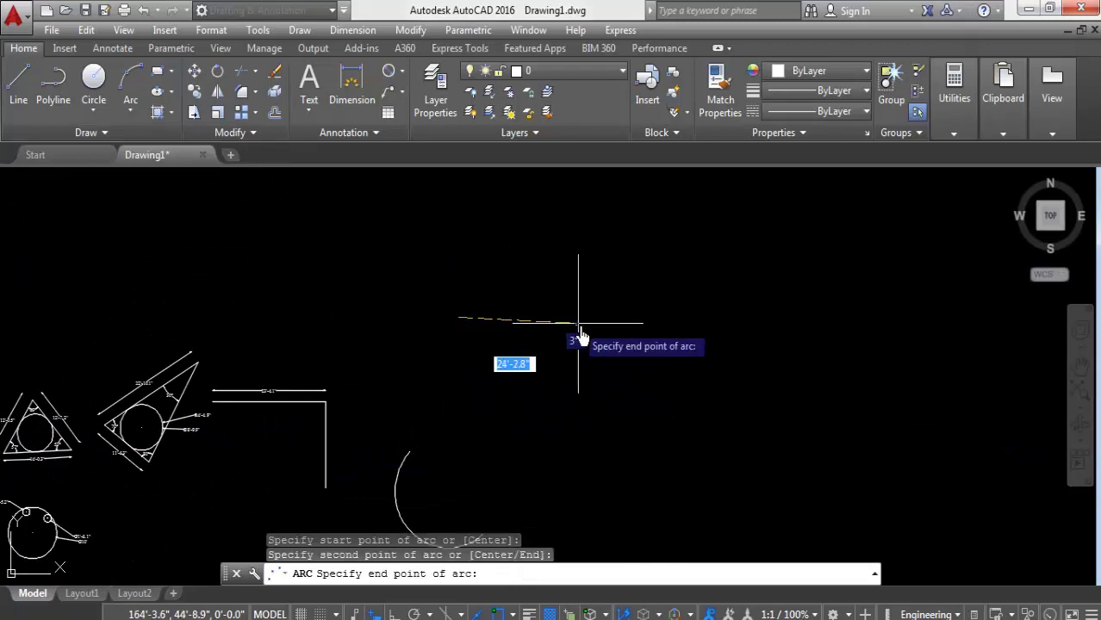
{"action": "left_click", "coordinate": [449, 191]}
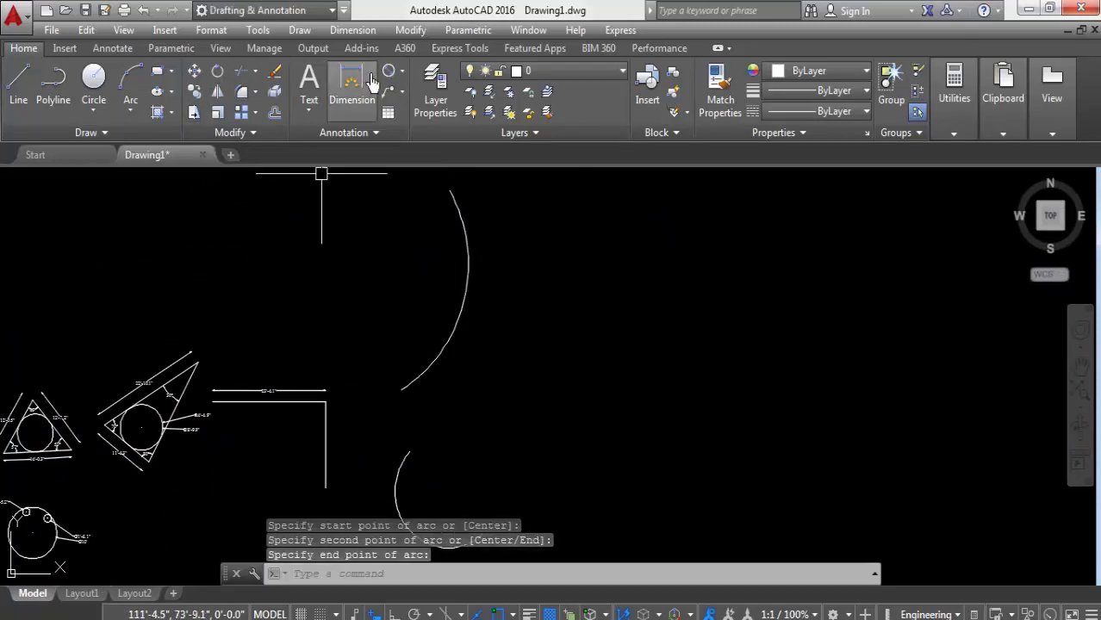
{"action": "scroll", "coordinate": [601, 289], "scroll_direction": "down", "scroll_amount": 5}
{"action": "scroll", "coordinate": [479, 363], "scroll_direction": "up", "scroll_amount": 5}
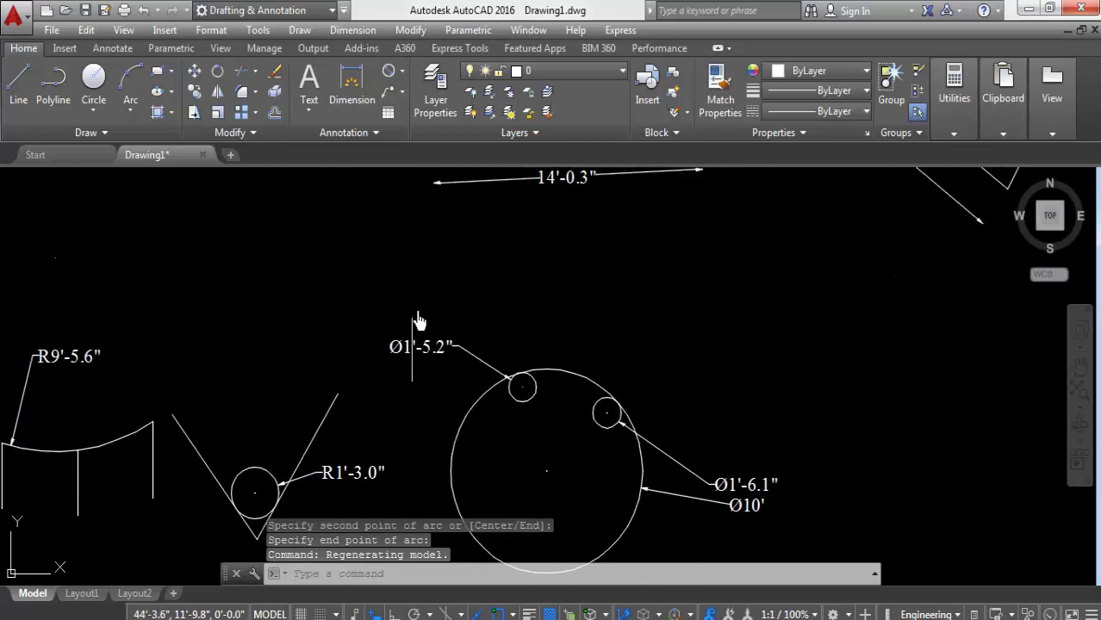
Erase the old arc together with its R9'-5.6" radius dimension
{"action": "middle_click_drag", "start_coordinate": [422, 319], "coordinate": [541, 347]}
{"action": "scroll", "coordinate": [320, 369], "scroll_direction": "up", "scroll_amount": 2}
{"action": "left_click", "coordinate": [376, 265]}
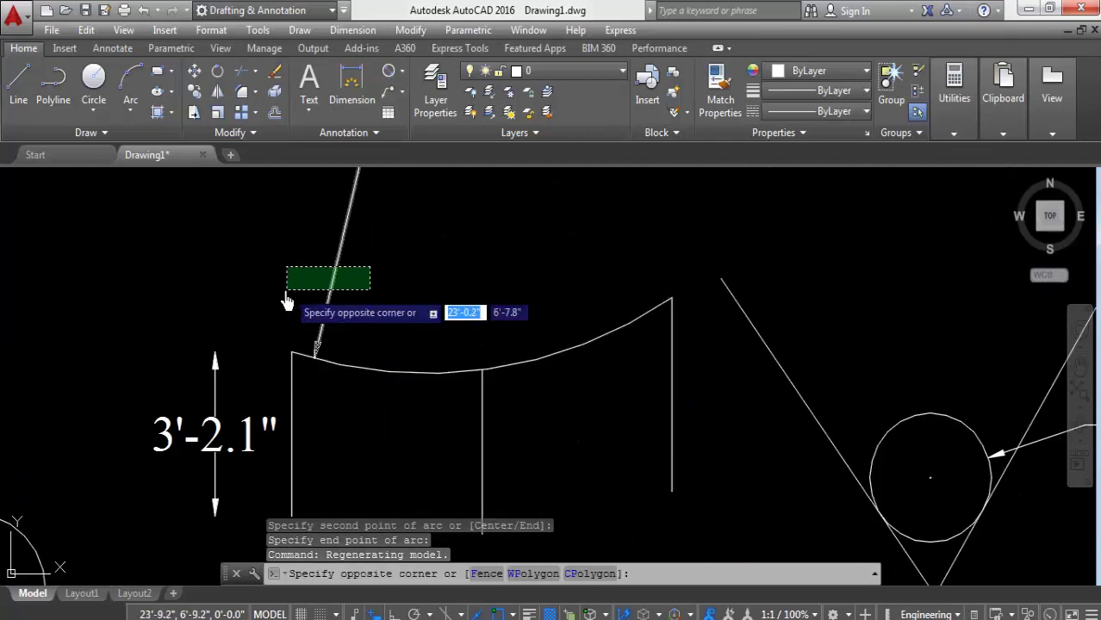
{"action": "scroll", "coordinate": [241, 390], "scroll_direction": "down", "scroll_amount": 2}
{"action": "scroll", "coordinate": [408, 257], "scroll_direction": "up", "scroll_amount": 4}
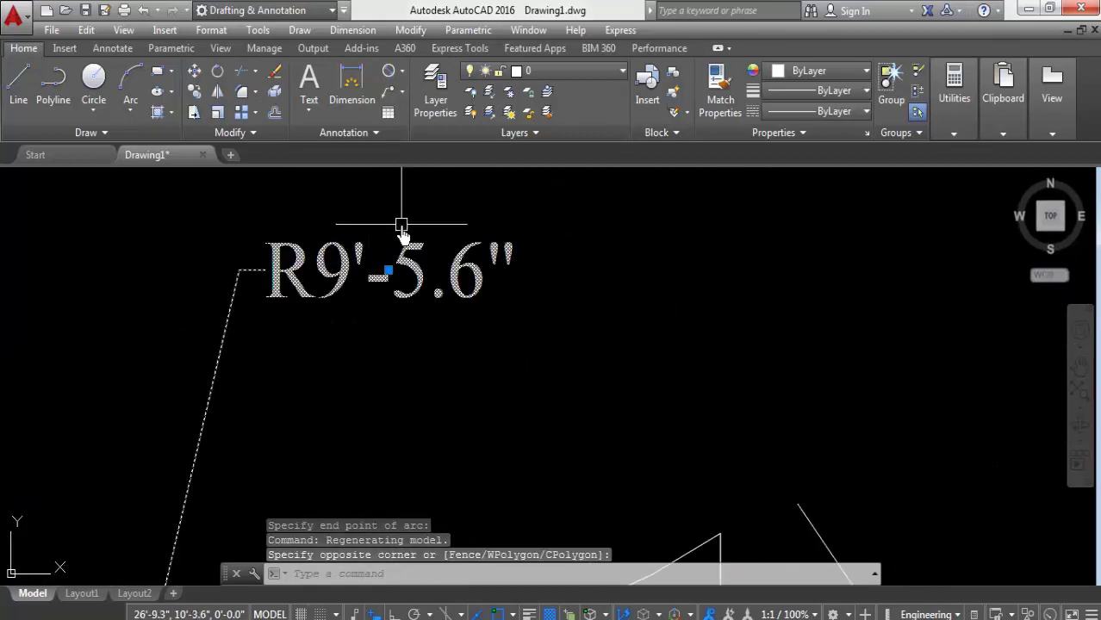
{"action": "key", "text": "Escape"}
{"action": "scroll", "coordinate": [401, 319], "scroll_direction": "down", "scroll_amount": 4}
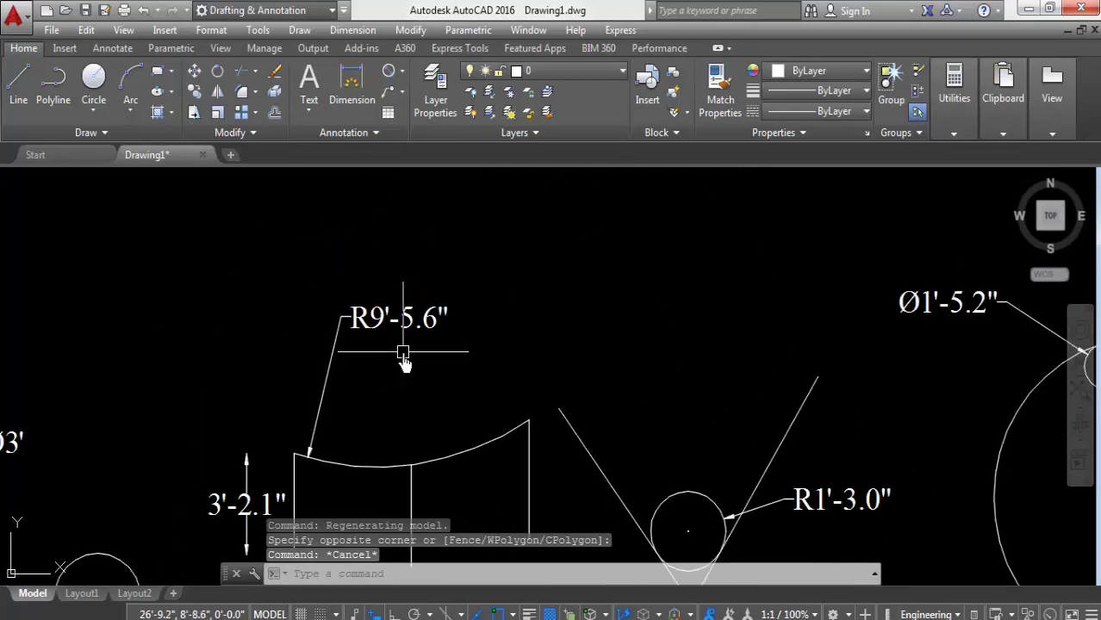
{"action": "left_click", "coordinate": [381, 289]}
{"action": "left_click", "coordinate": [377, 450]}
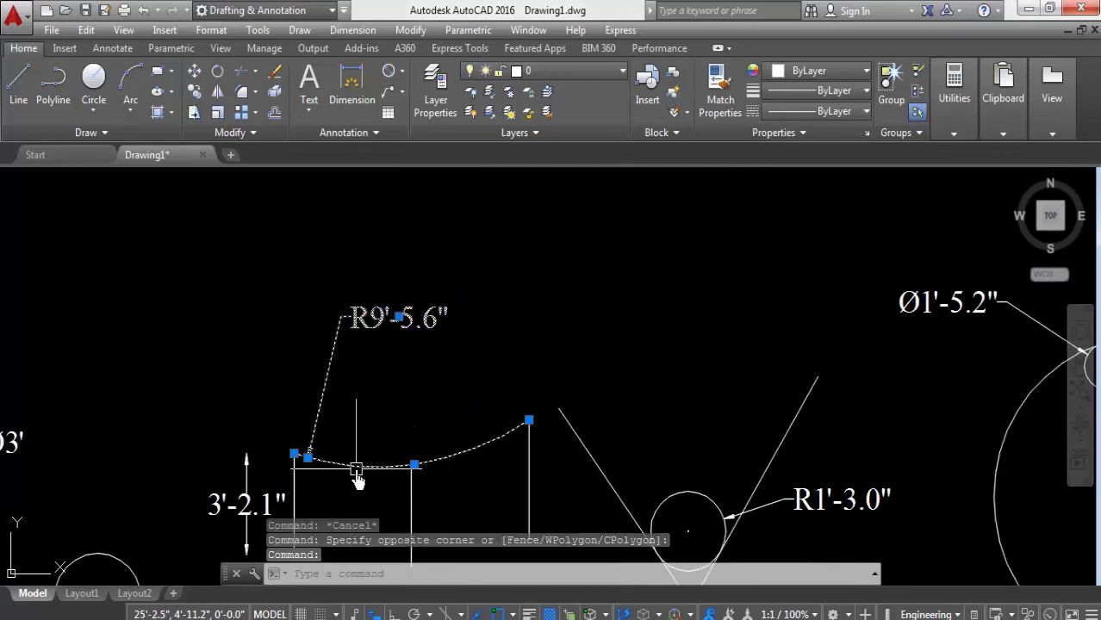
{"action": "key", "text": "Delete"}
Draw a new three-point arc through the tops of the three vertical lines
{"action": "left_click", "coordinate": [131, 110]}
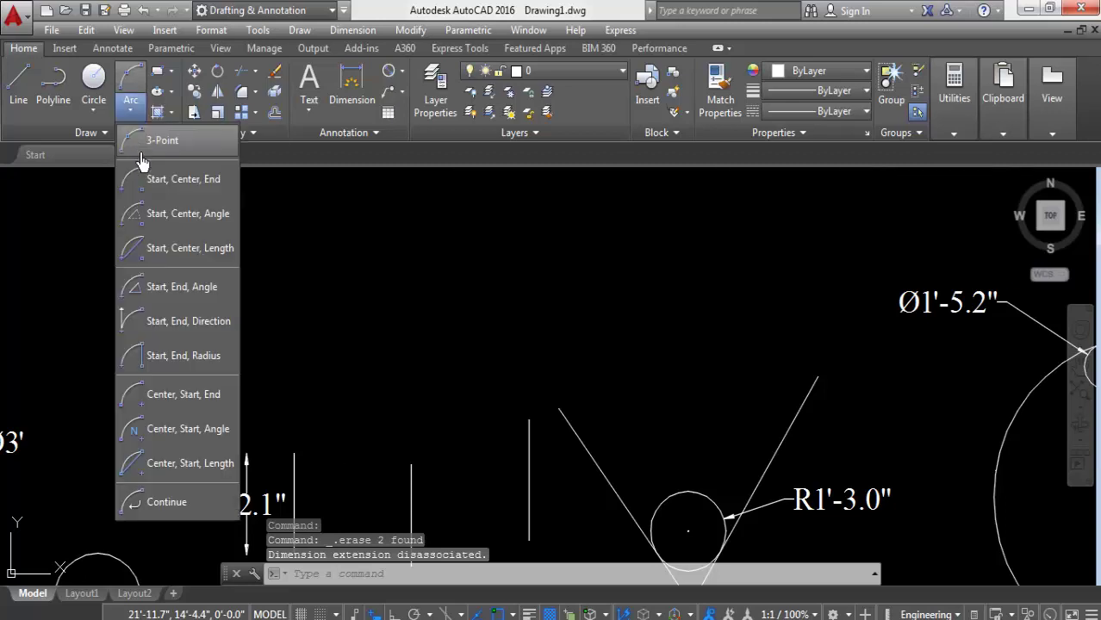
{"action": "left_click", "coordinate": [164, 177]}
{"action": "middle_click_drag", "start_coordinate": [333, 507], "coordinate": [281, 389]}
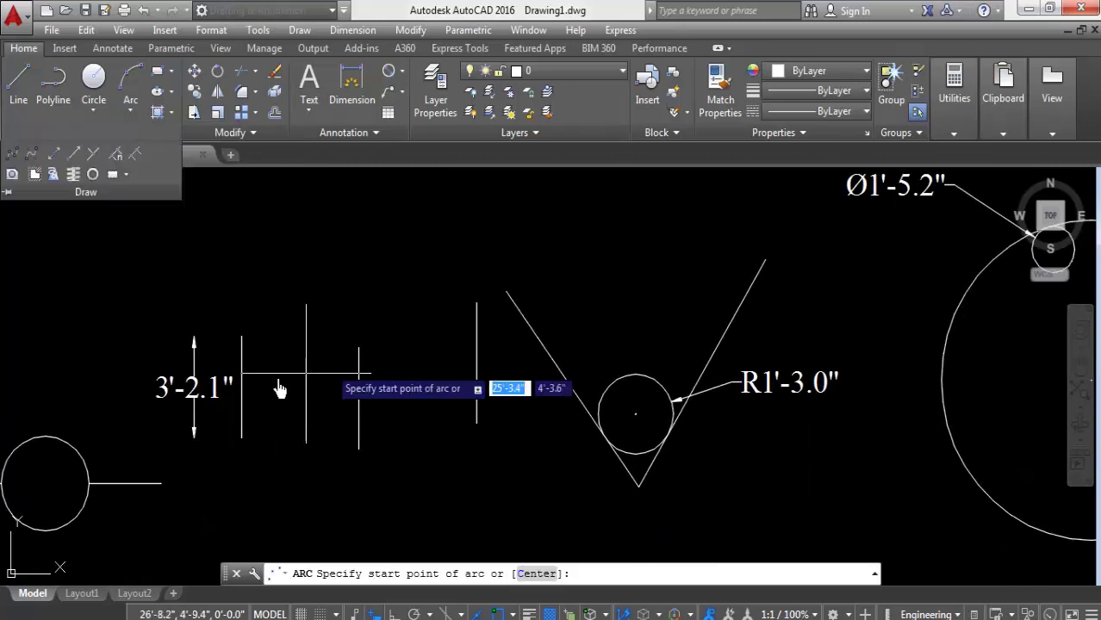
{"action": "left_click", "coordinate": [242, 337]}
{"action": "left_click", "coordinate": [359, 349]}
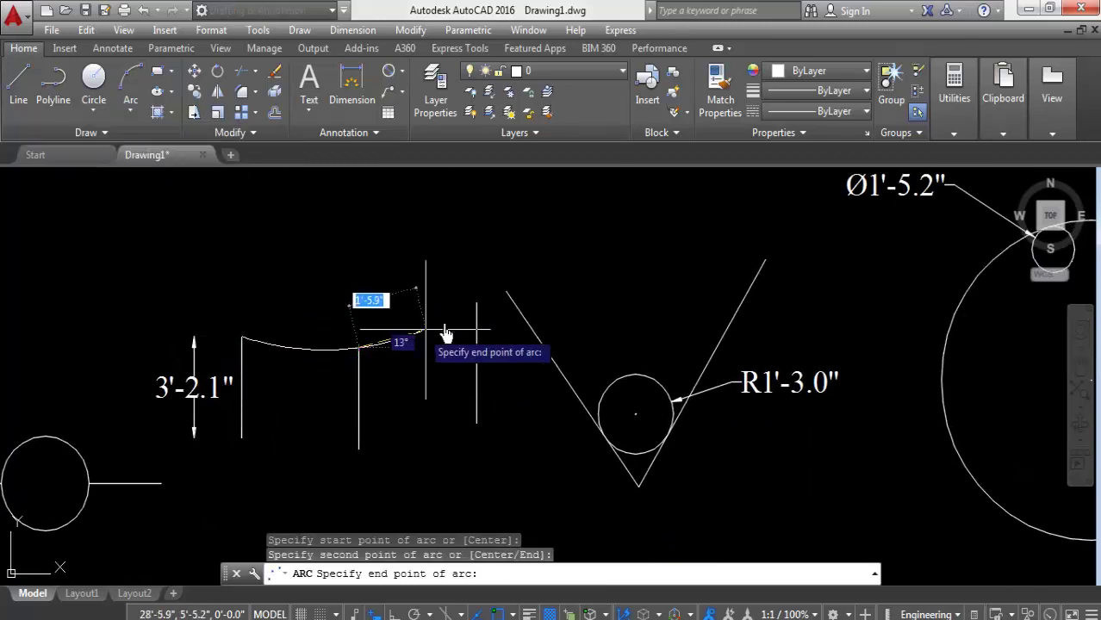
{"action": "left_click", "coordinate": [479, 307]}
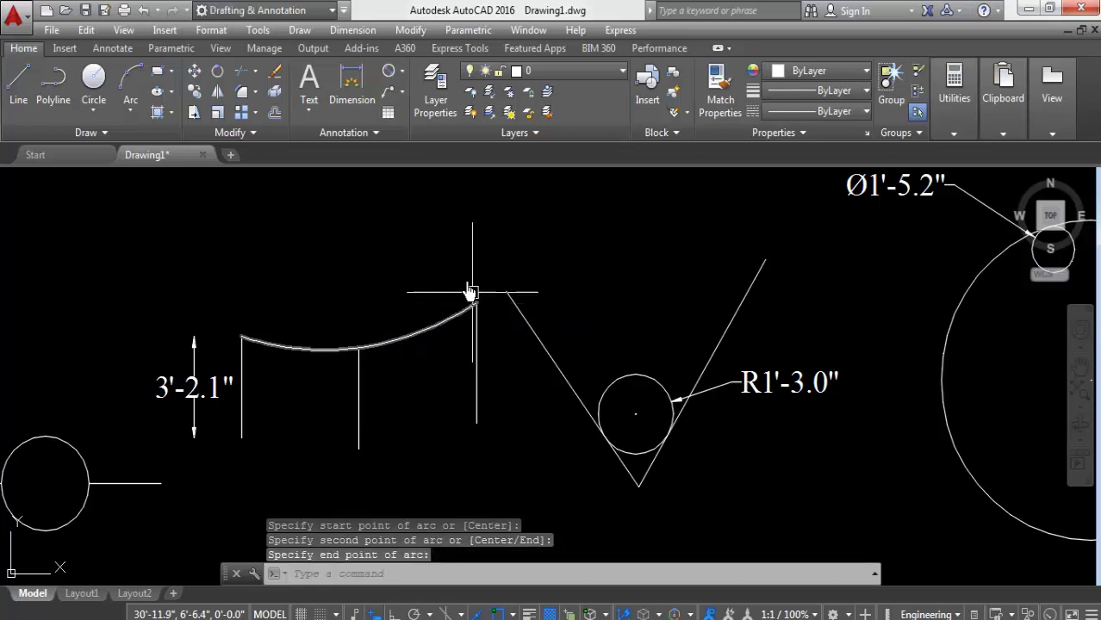
{"action": "left_click", "coordinate": [404, 76]}
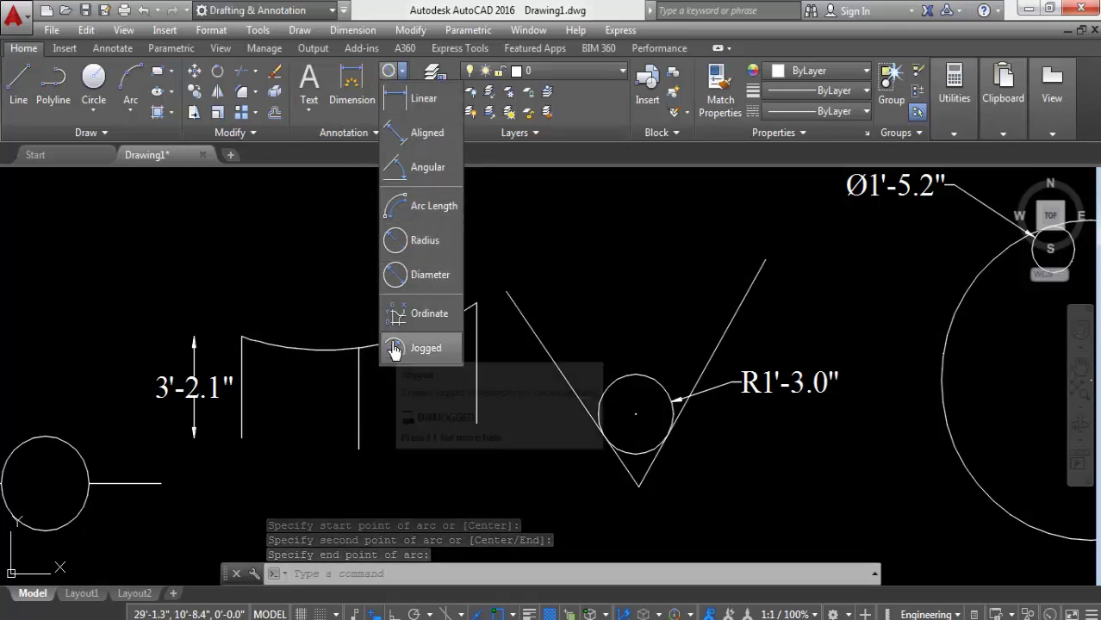
{"action": "left_click", "coordinate": [423, 242]}
{"action": "left_click", "coordinate": [290, 349]}
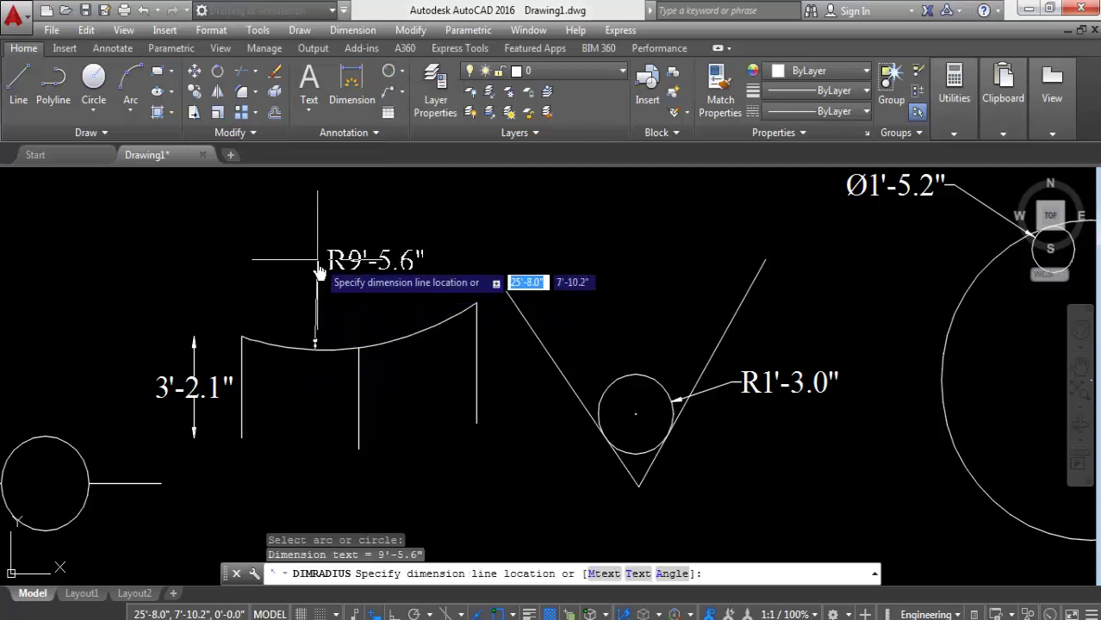
{"action": "left_click", "coordinate": [290, 258]}
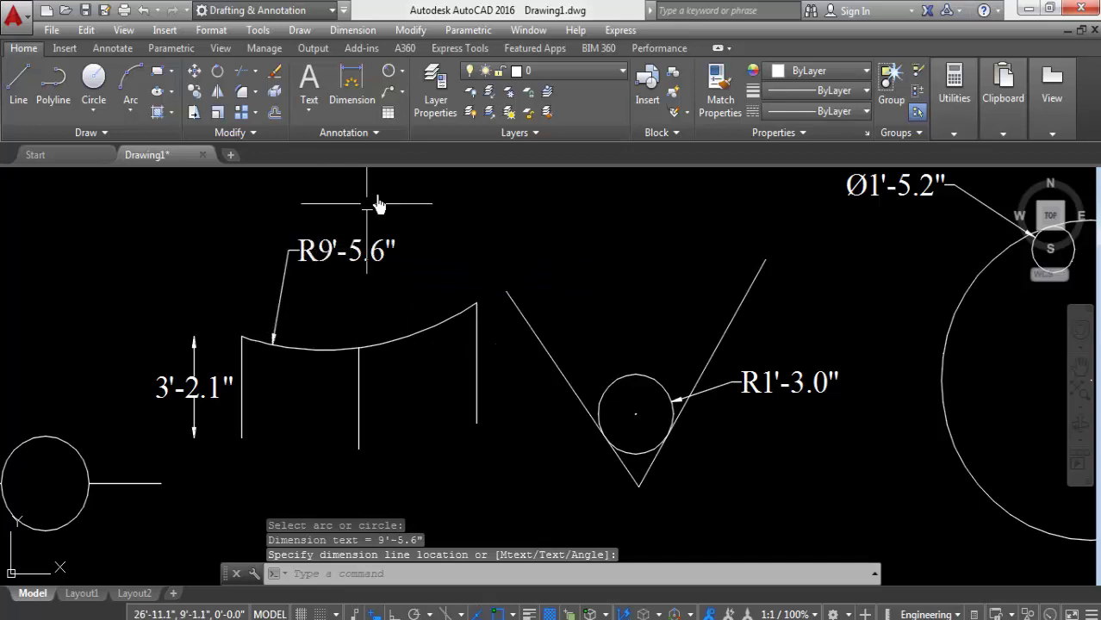
{"action": "left_click", "coordinate": [403, 74]}
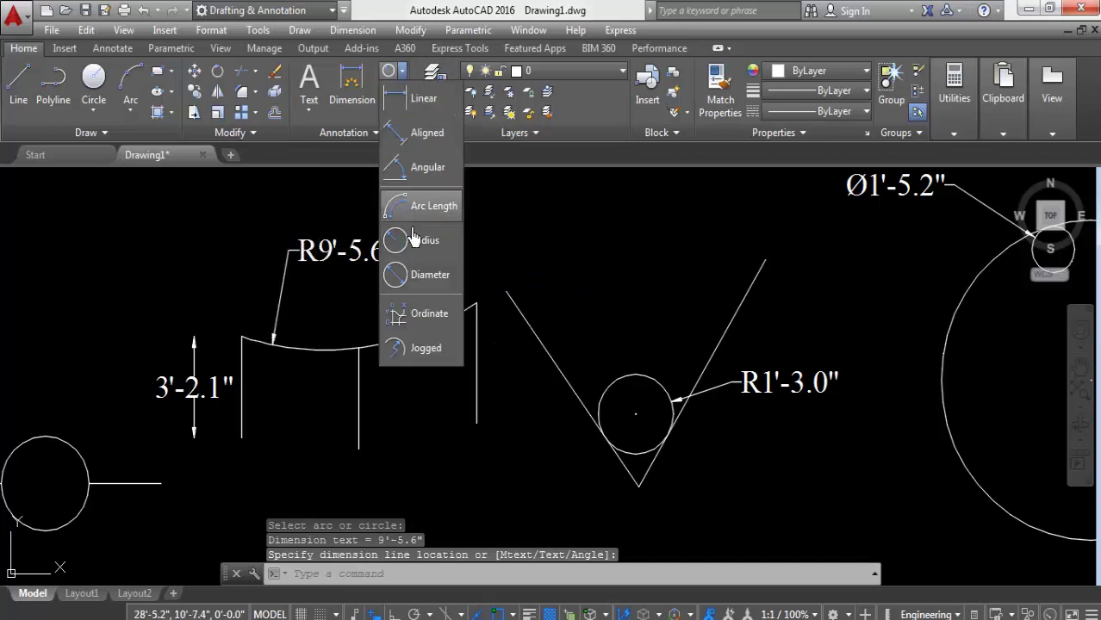
{"action": "left_click", "coordinate": [421, 282]}
{"action": "left_click", "coordinate": [415, 329]}
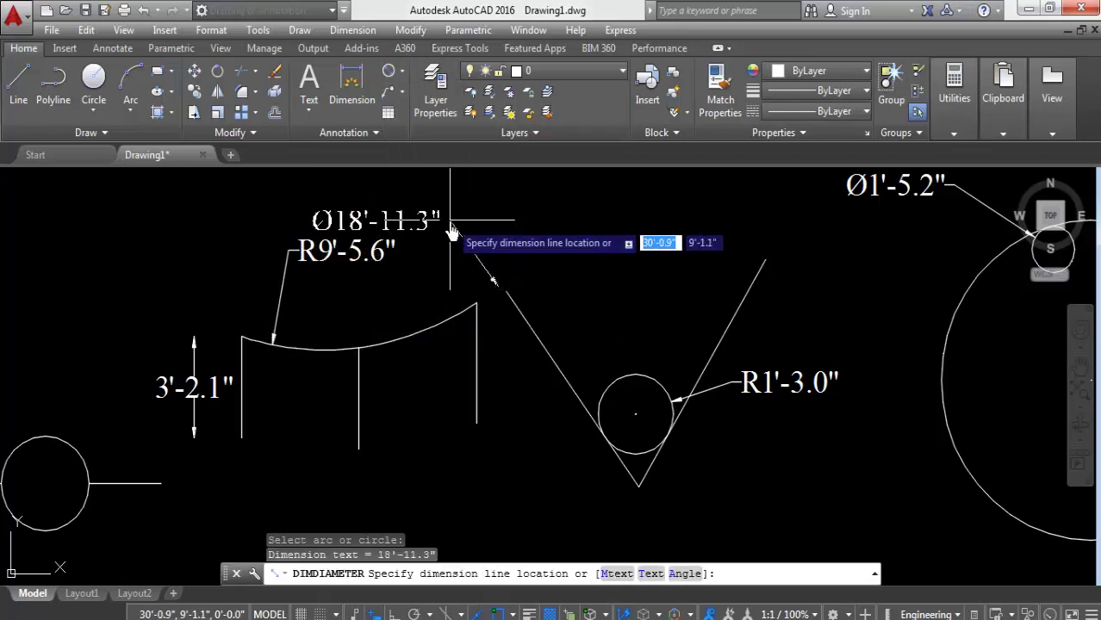
{"action": "key", "text": "Escape"}
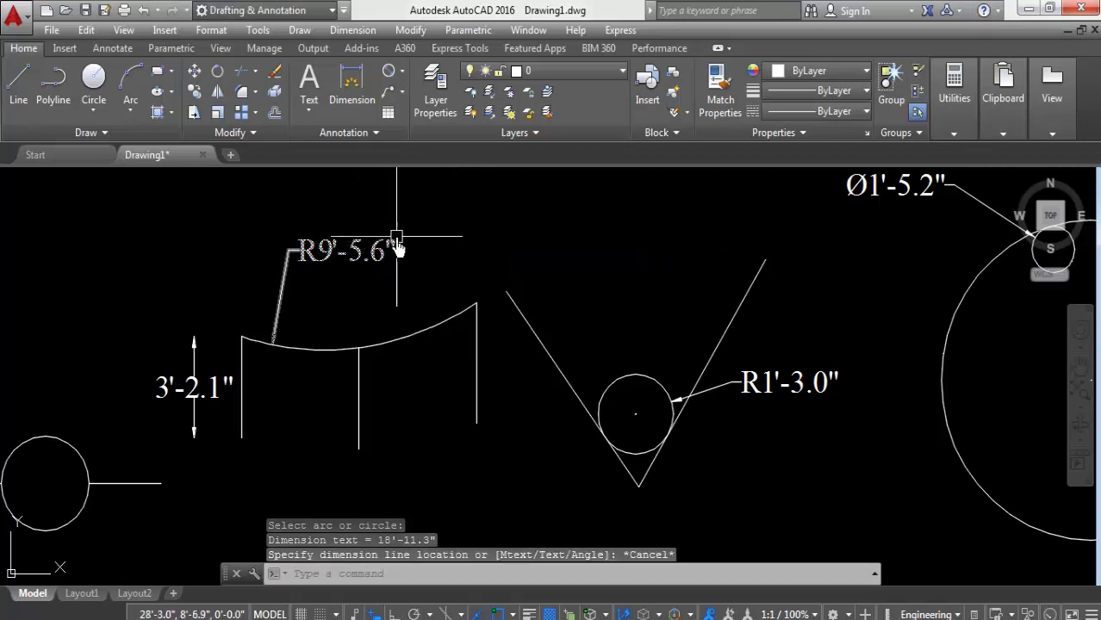
{"action": "left_click", "coordinate": [340, 252]}
{"action": "key", "text": "Delete"}
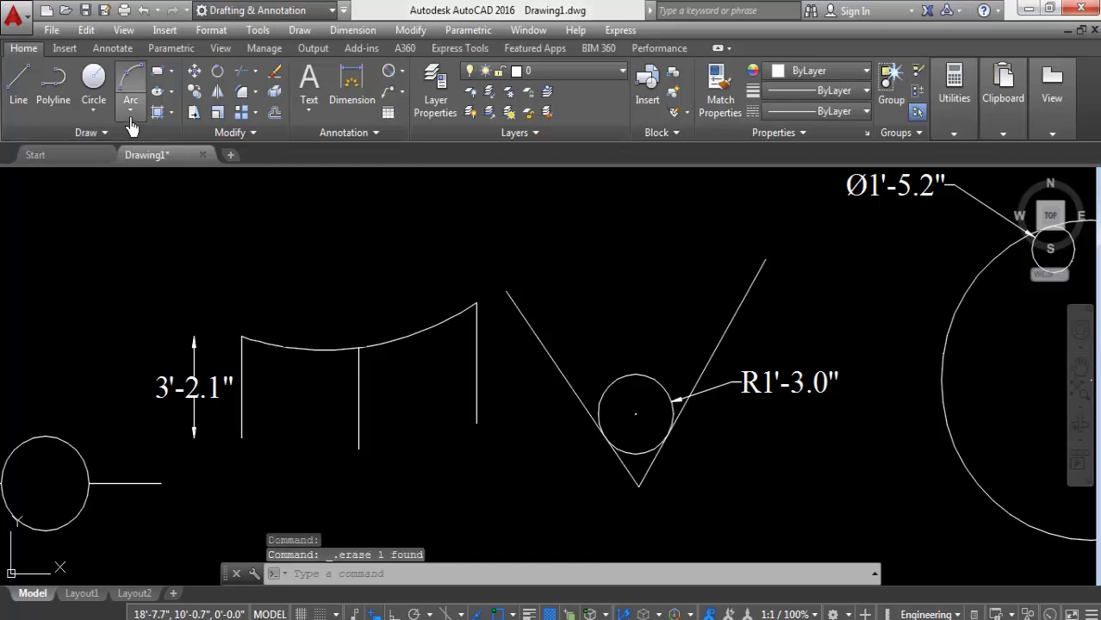
Draw a three-point arc curving up and to the right above the practice shapes
{"action": "left_click", "coordinate": [130, 130]}
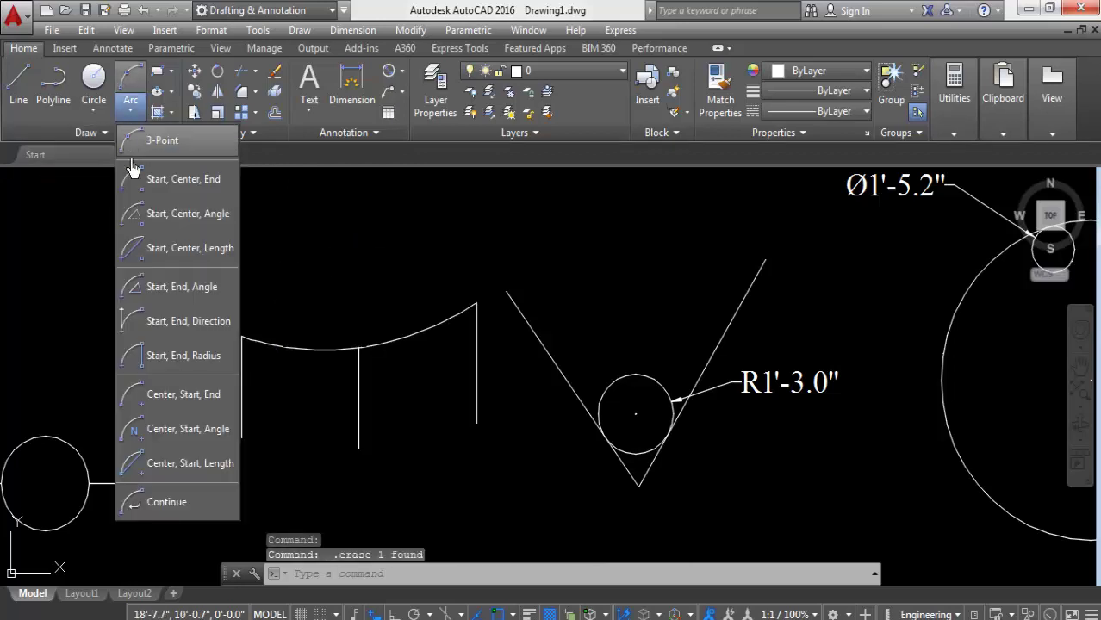
{"action": "left_click", "coordinate": [162, 140]}
{"action": "scroll", "coordinate": [325, 324], "scroll_direction": "down", "scroll_amount": 3}
{"action": "left_click", "coordinate": [222, 299]}
{"action": "left_click", "coordinate": [241, 255]}
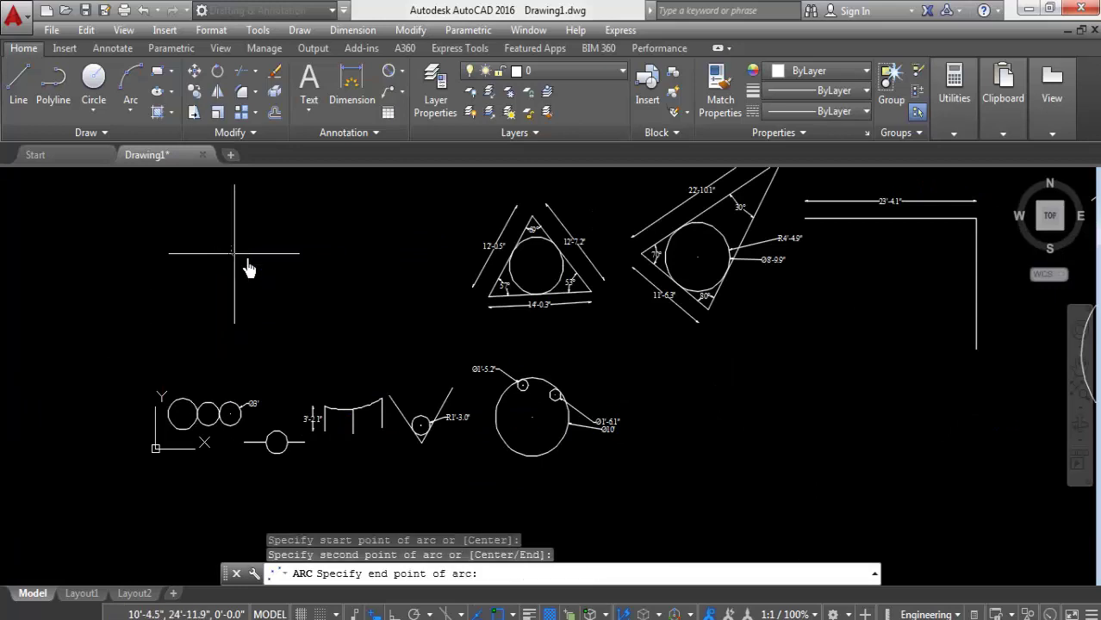
{"action": "left_click", "coordinate": [362, 216]}
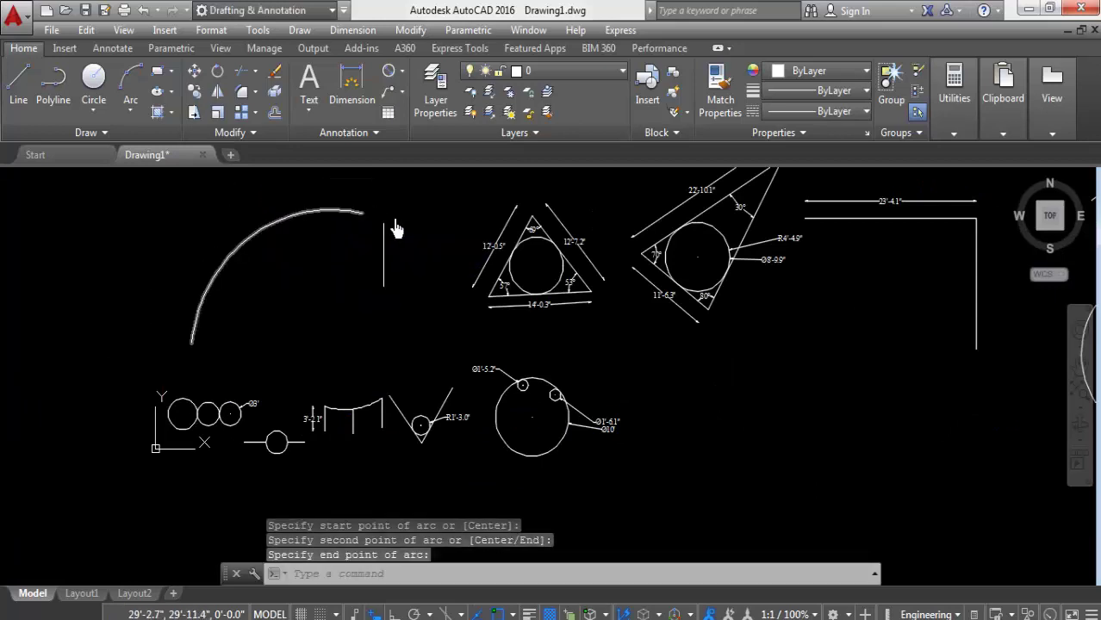
Look at the Arc methods list without picking one, then pan to open empty space
{"action": "left_click", "coordinate": [136, 112]}
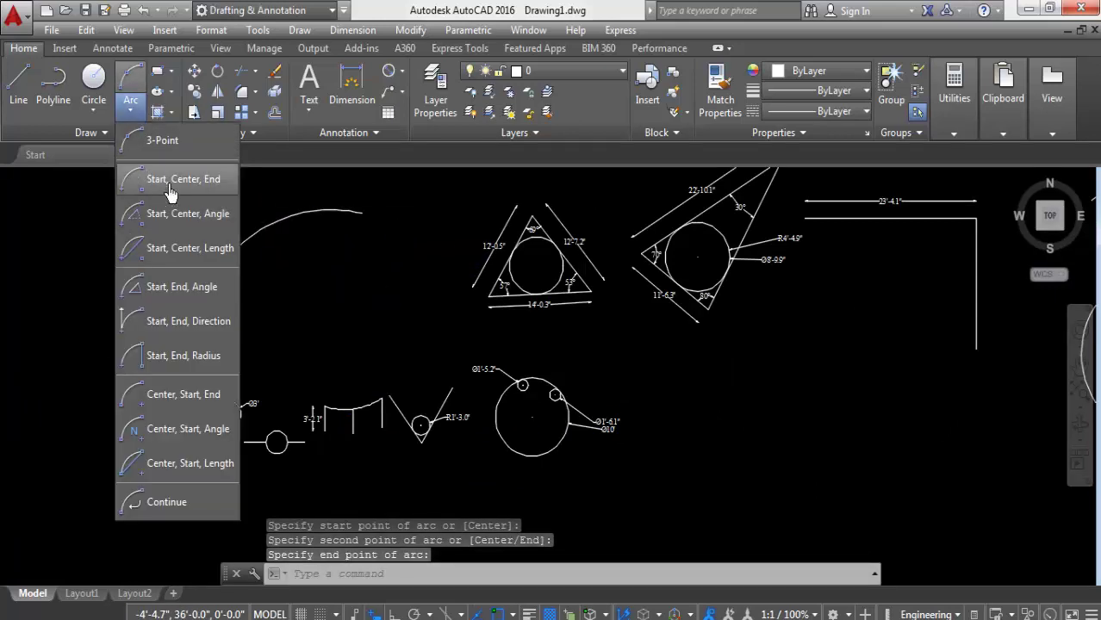
{"action": "left_click", "coordinate": [461, 422]}
{"action": "scroll", "coordinate": [336, 449], "scroll_direction": "down", "scroll_amount": 2}
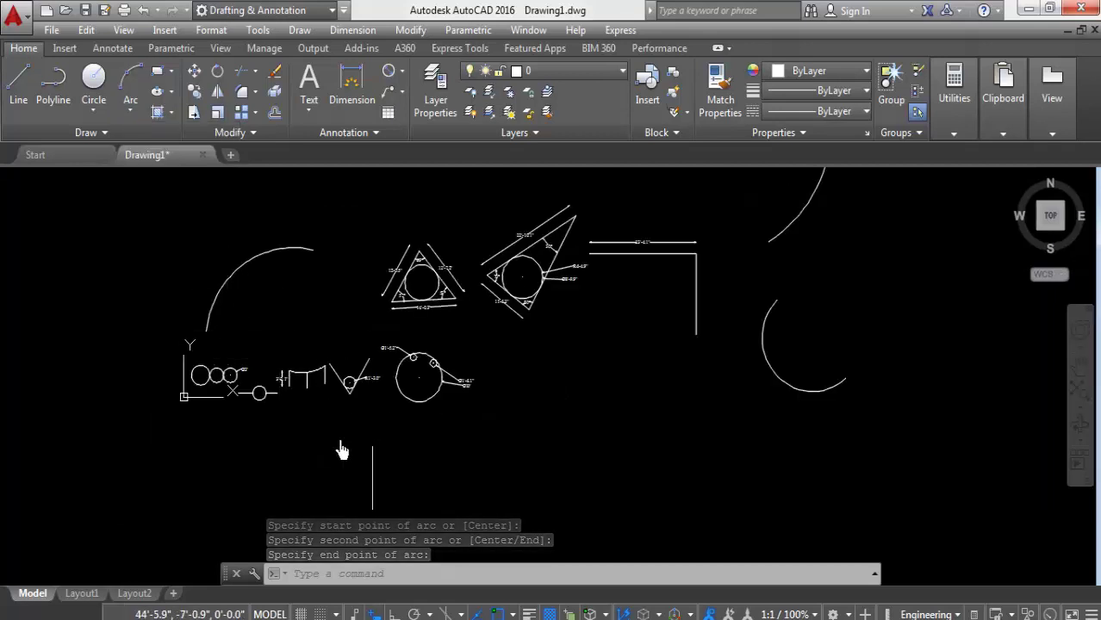
{"action": "scroll", "coordinate": [413, 332], "scroll_direction": "up", "scroll_amount": 3}
{"action": "middle_click_drag", "start_coordinate": [412, 331], "coordinate": [129, 422]}
{"action": "middle_click_drag", "start_coordinate": [175, 437], "coordinate": [265, 393]}
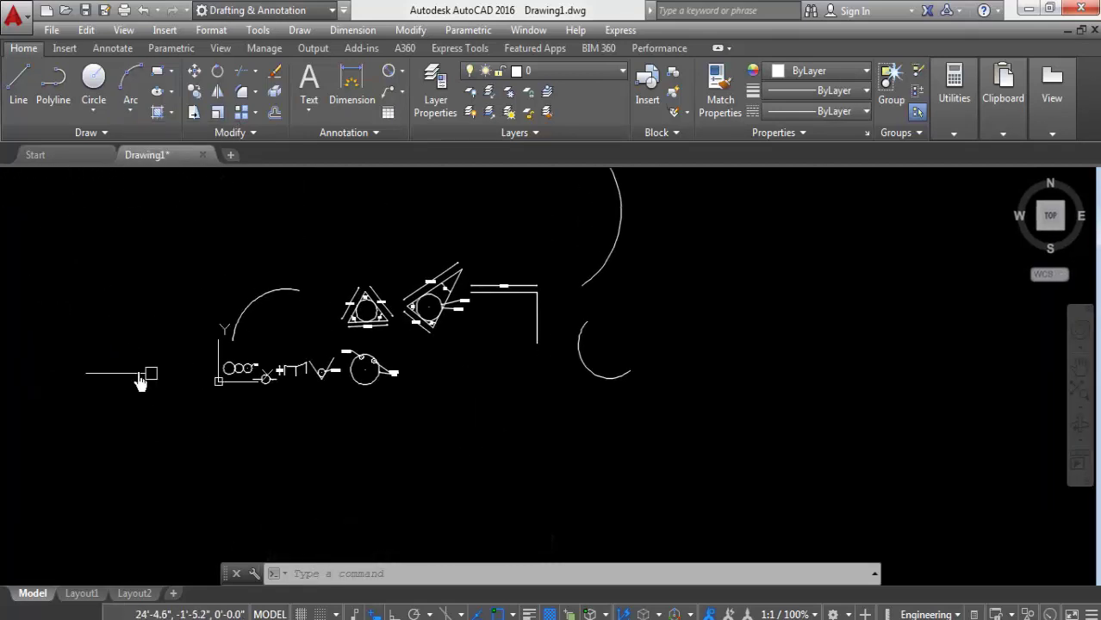
{"action": "scroll", "coordinate": [265, 394], "scroll_direction": "up", "scroll_amount": 2}
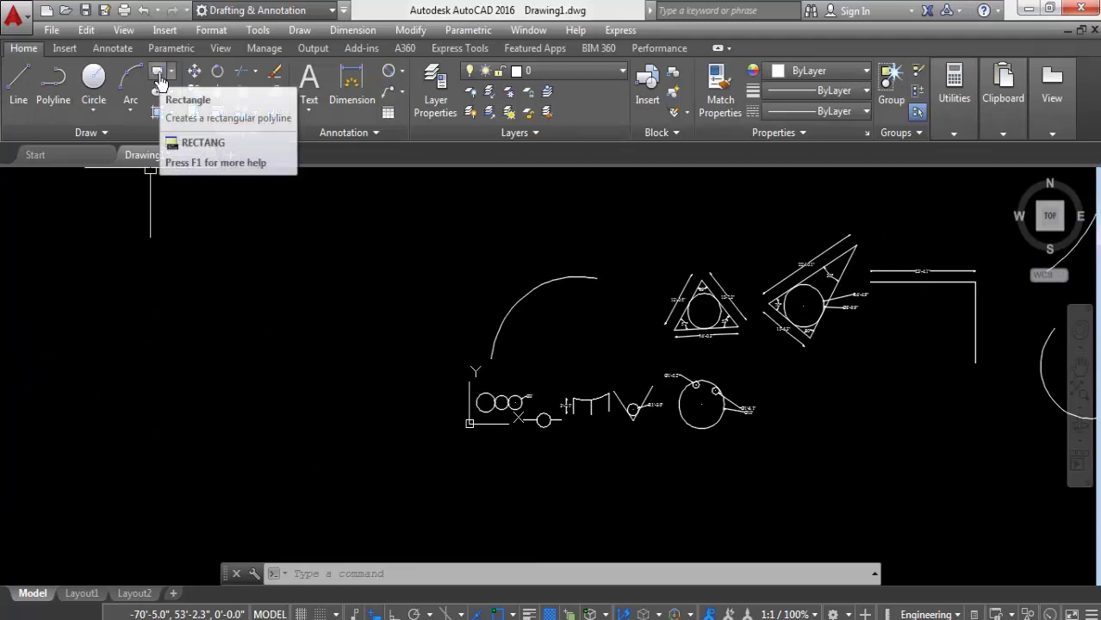
Draw a 12' by 10' rectangle in empty space using the Dimensions option
{"action": "left_click", "coordinate": [159, 78]}
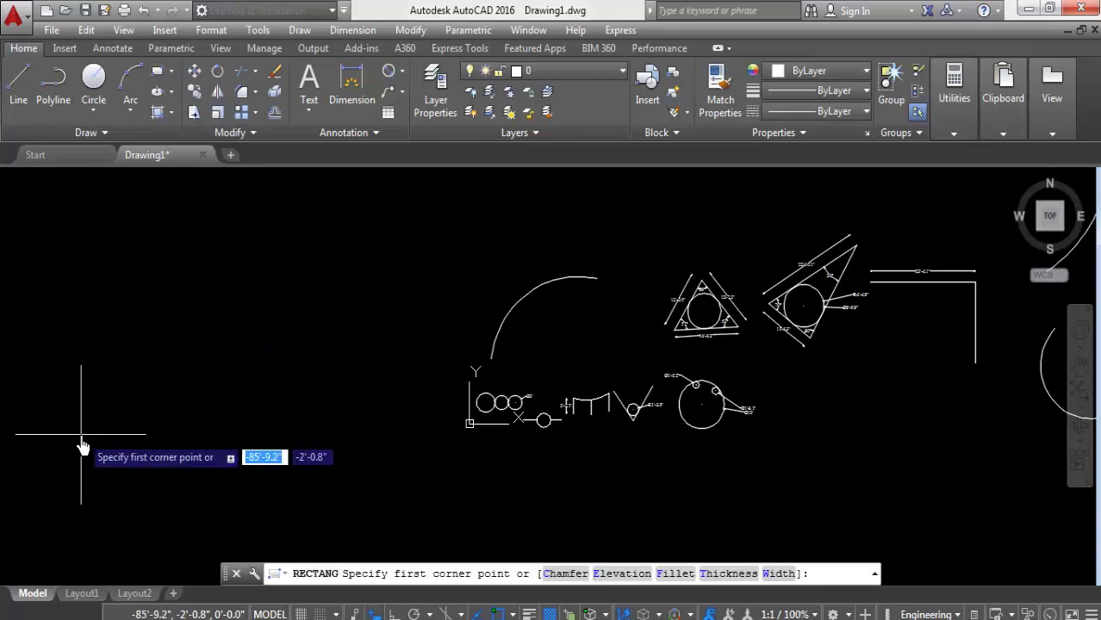
{"action": "left_click", "coordinate": [156, 79]}
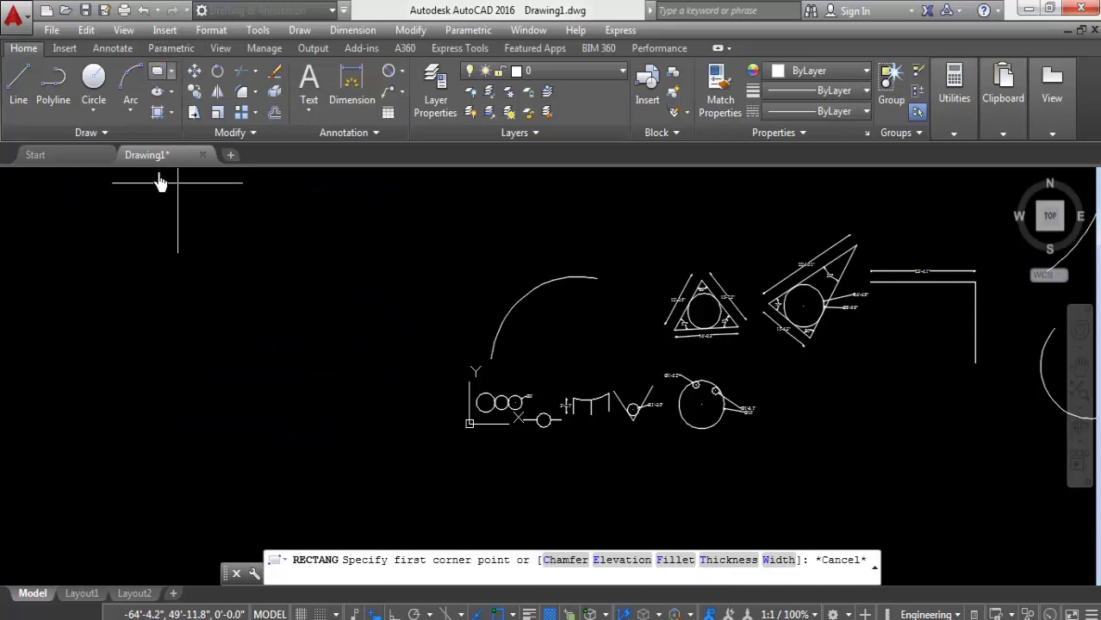
{"action": "left_click", "coordinate": [84, 433]}
{"action": "right_click", "coordinate": [306, 275]}
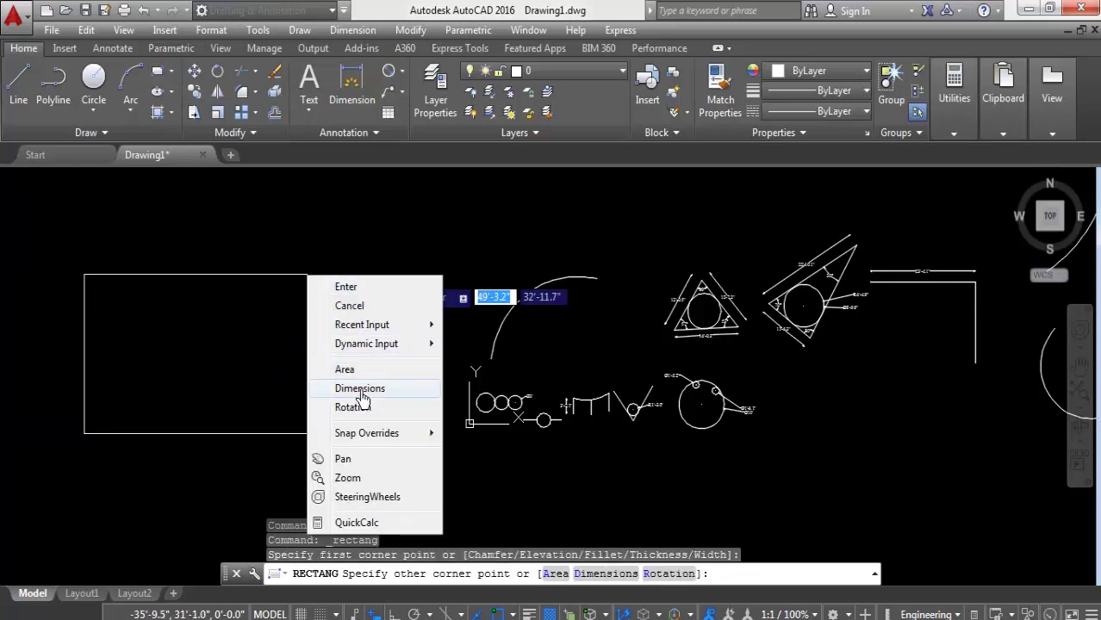
{"action": "left_click", "coordinate": [360, 388]}
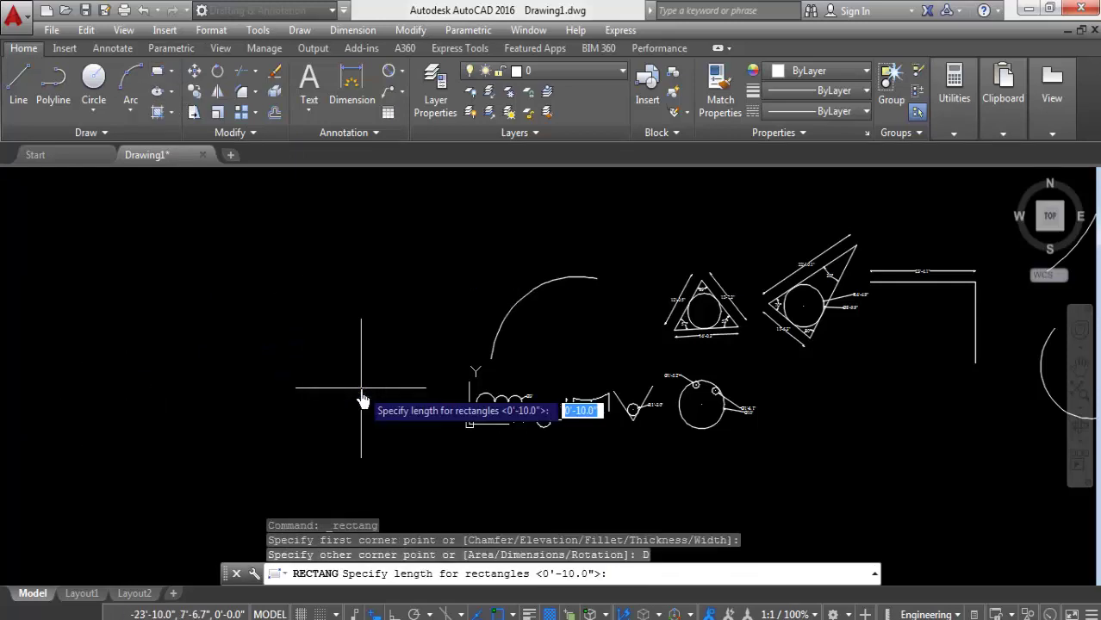
{"action": "key", "text": "Return"}
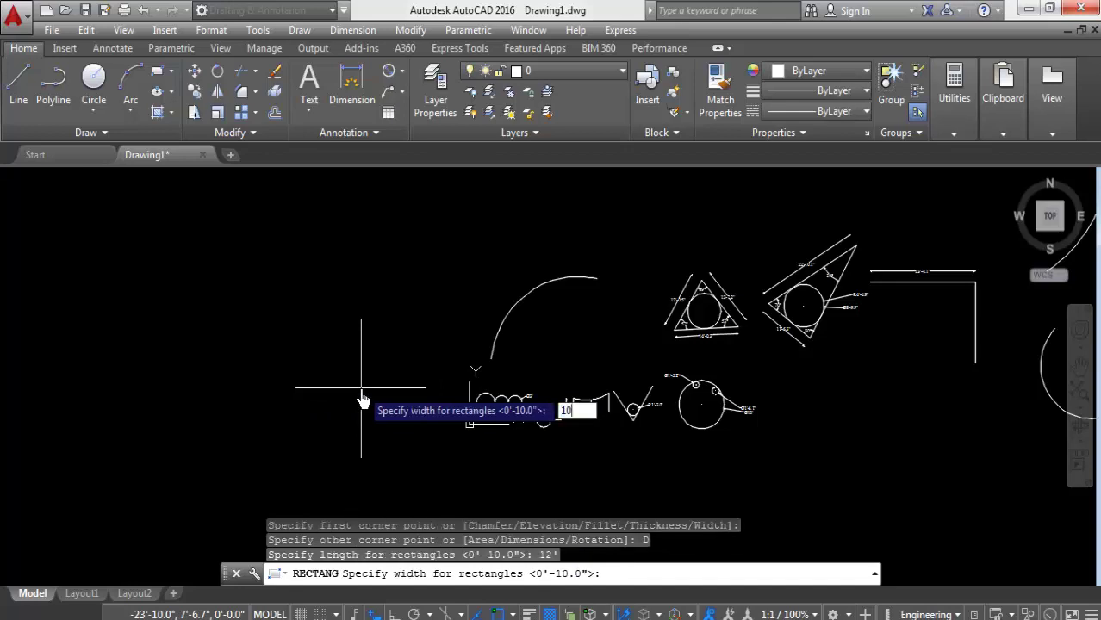
{"action": "type", "text": "'"}
{"action": "key", "text": "Return"}
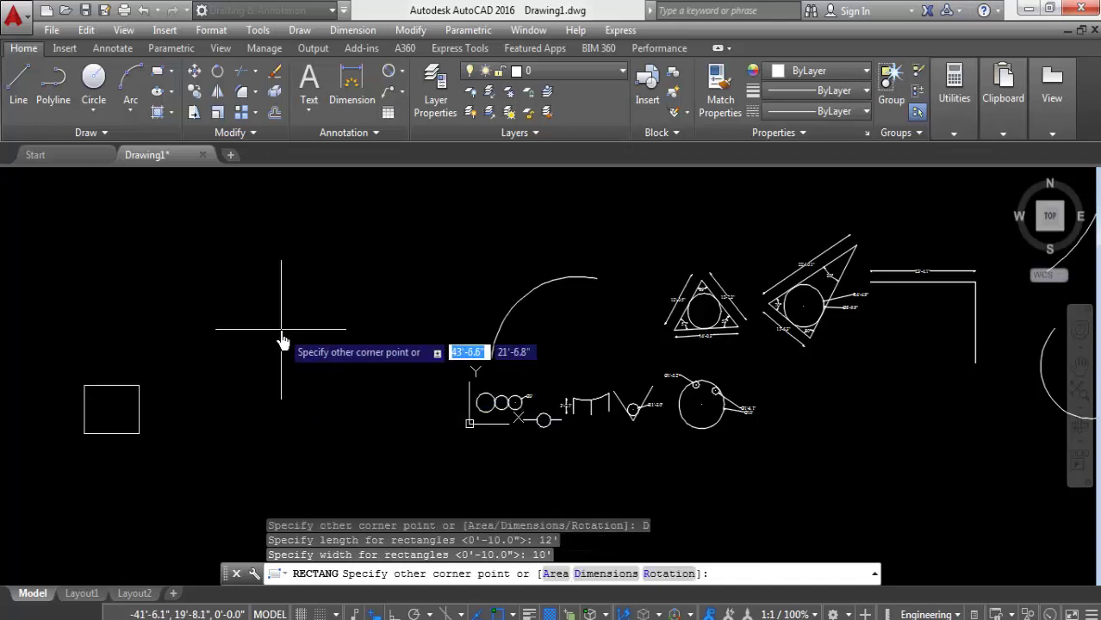
{"action": "left_click", "coordinate": [282, 336]}
Centre the view on the new 12' by 10' rectangle and select it
{"action": "scroll", "coordinate": [52, 465], "scroll_direction": "up", "scroll_amount": 2}
{"action": "scroll", "coordinate": [130, 414], "scroll_direction": "up", "scroll_amount": 4}
{"action": "middle_click_drag", "start_coordinate": [283, 317], "coordinate": [211, 451]}
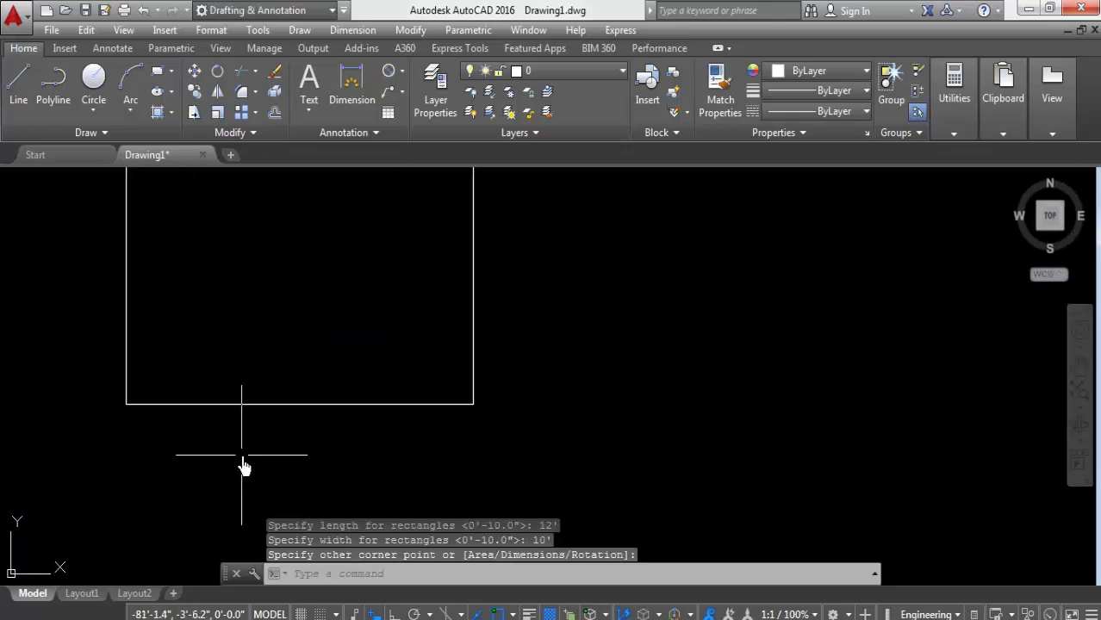
{"action": "scroll", "coordinate": [244, 467], "scroll_direction": "down", "scroll_amount": 2}
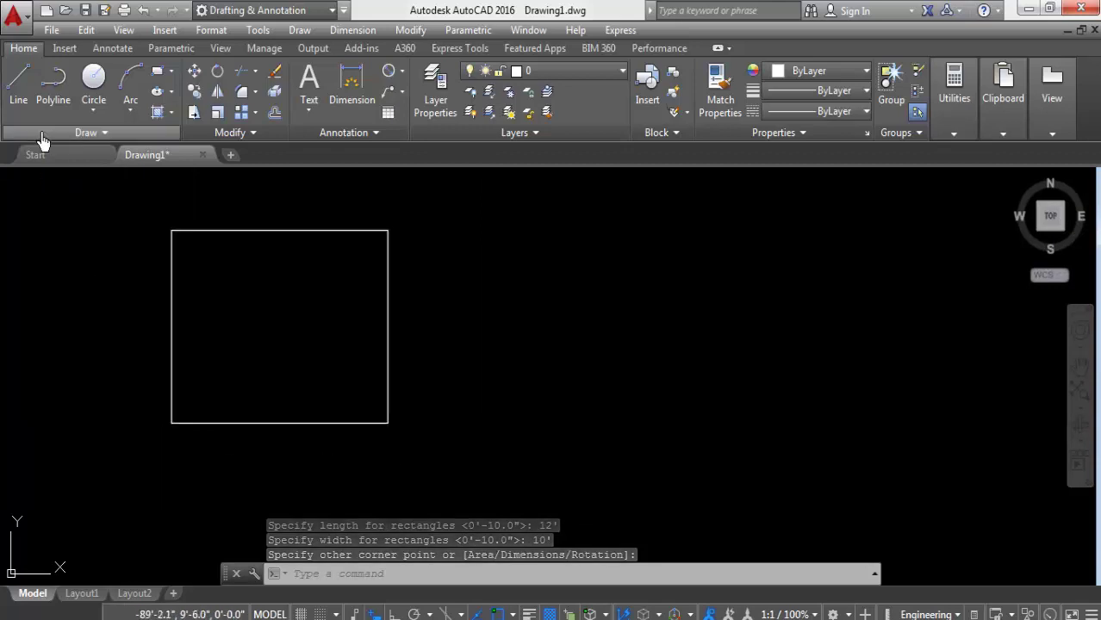
{"action": "left_click", "coordinate": [290, 362]}
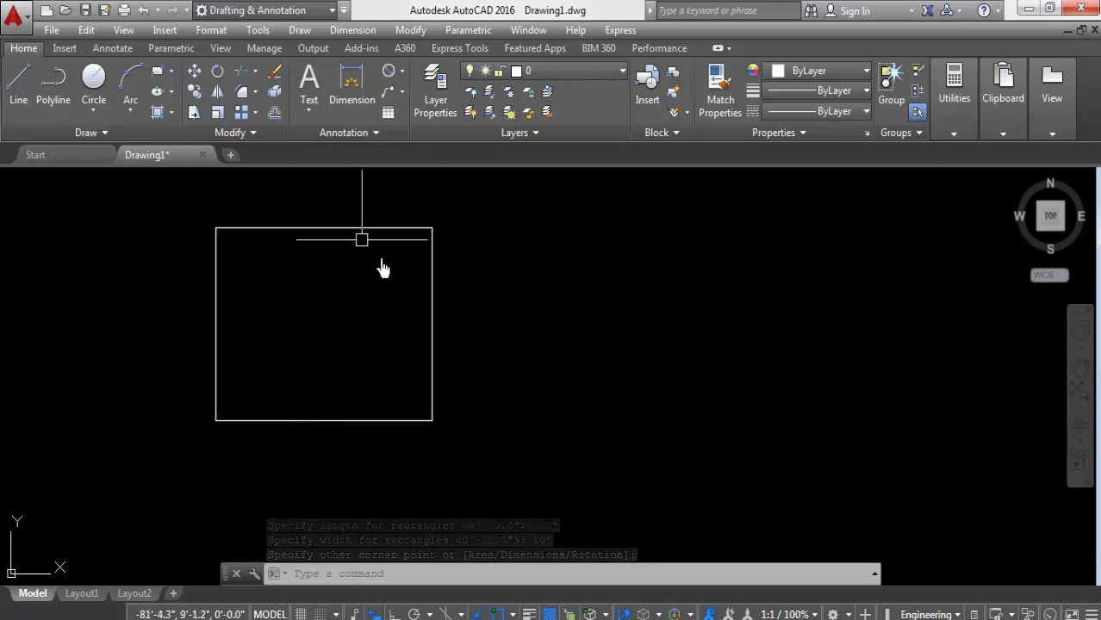
Make a test through-point offset of the rectangle, then erase the unwanted small inner copy
{"action": "left_click", "coordinate": [312, 228]}
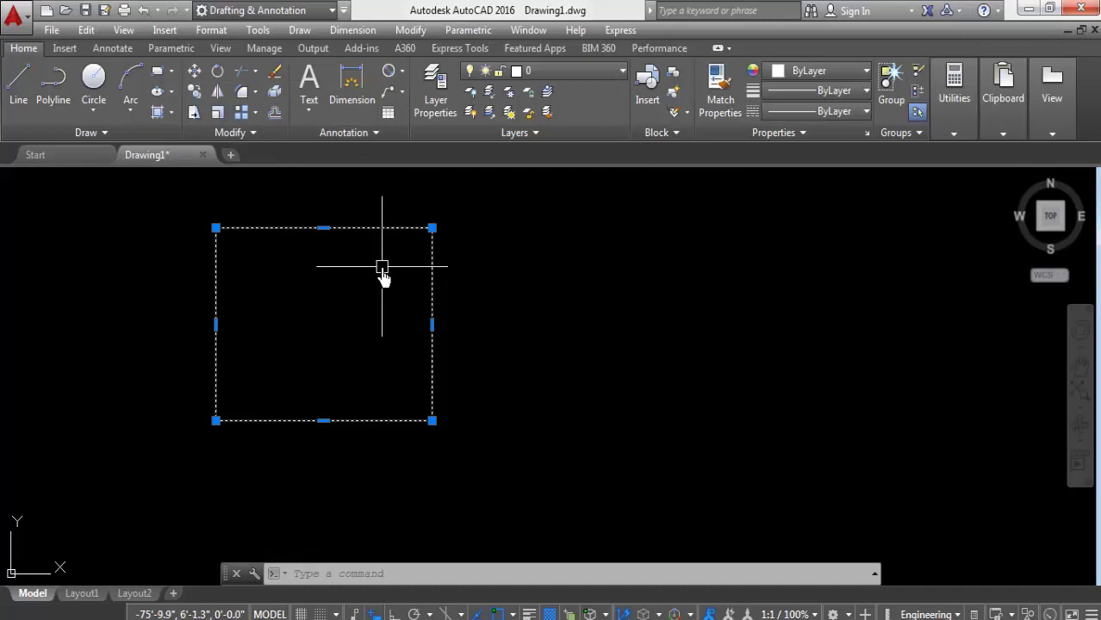
{"action": "key", "text": "Escape"}
{"action": "key", "text": "Return"}
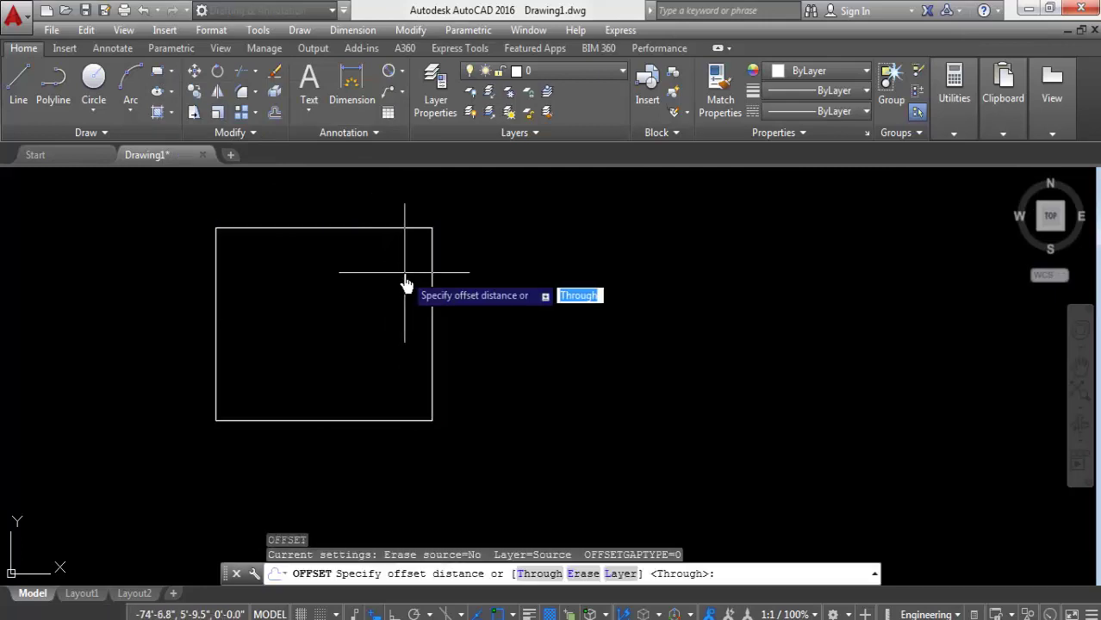
{"action": "key", "text": "Return"}
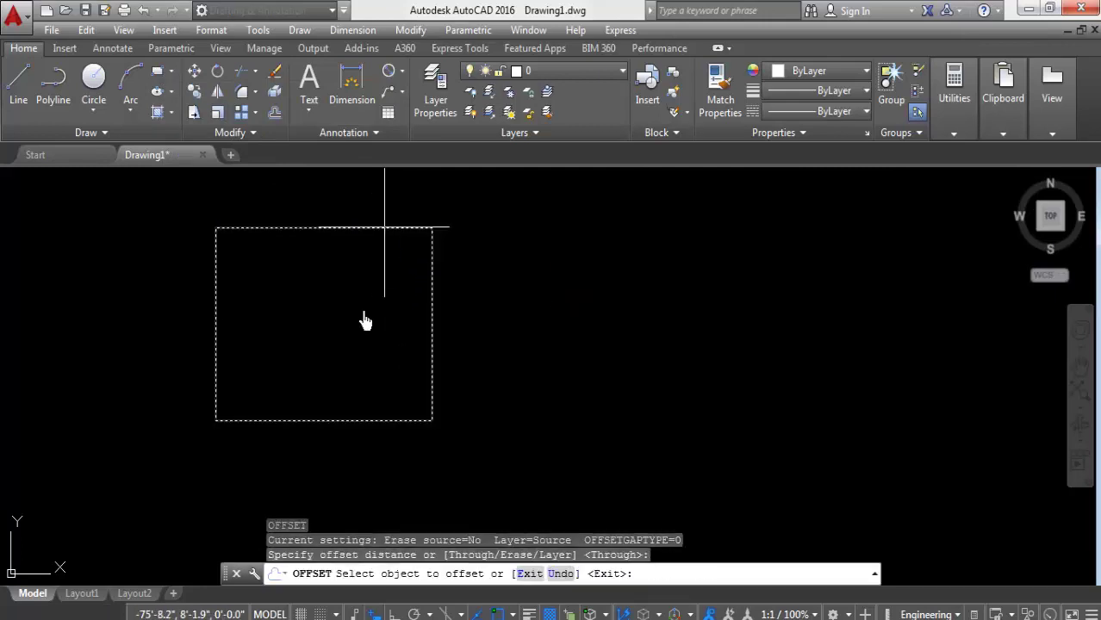
{"action": "left_click", "coordinate": [384, 228]}
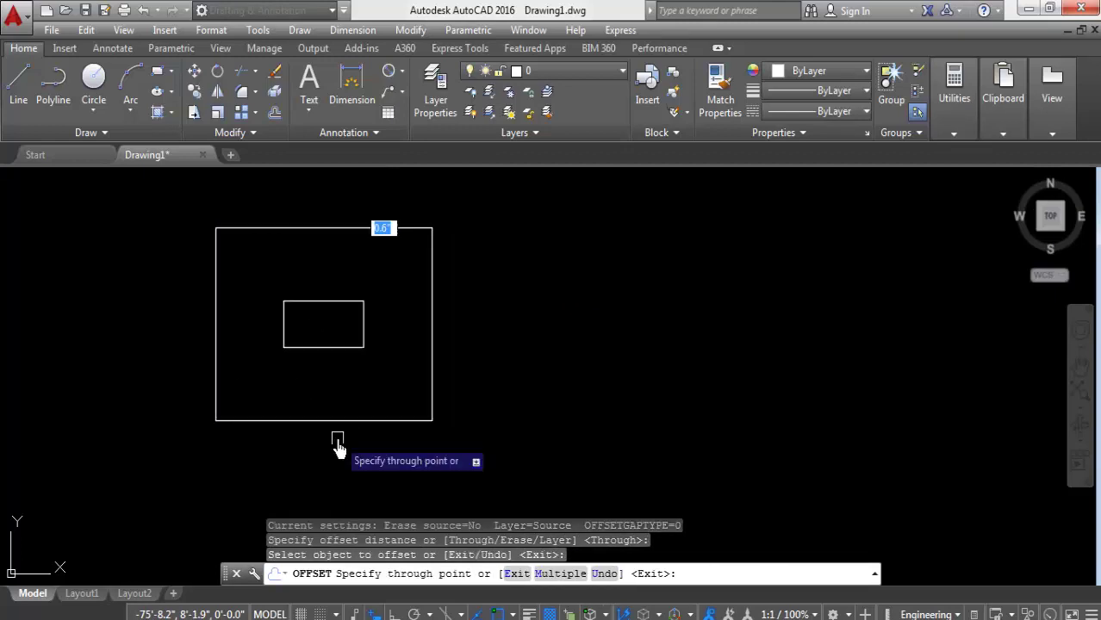
{"action": "left_click", "coordinate": [354, 301]}
{"action": "key", "text": "Escape"}
{"action": "left_click", "coordinate": [355, 302]}
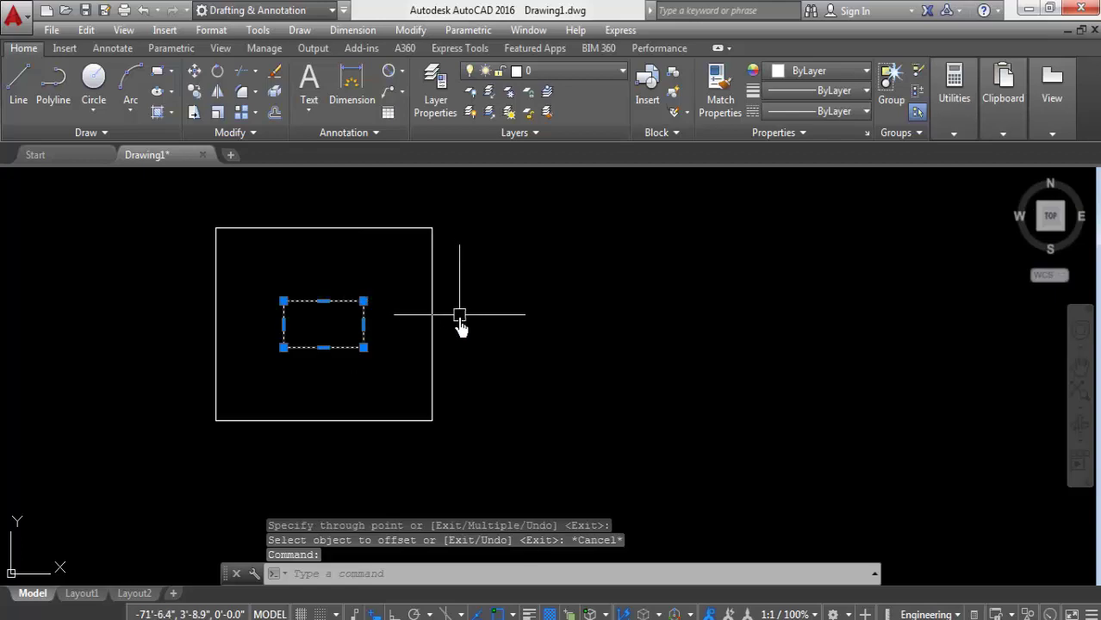
{"action": "key", "text": "Delete"}
Offset the rectangle 5 units to the inside to form the inner wall line
{"action": "key", "text": "Return"}
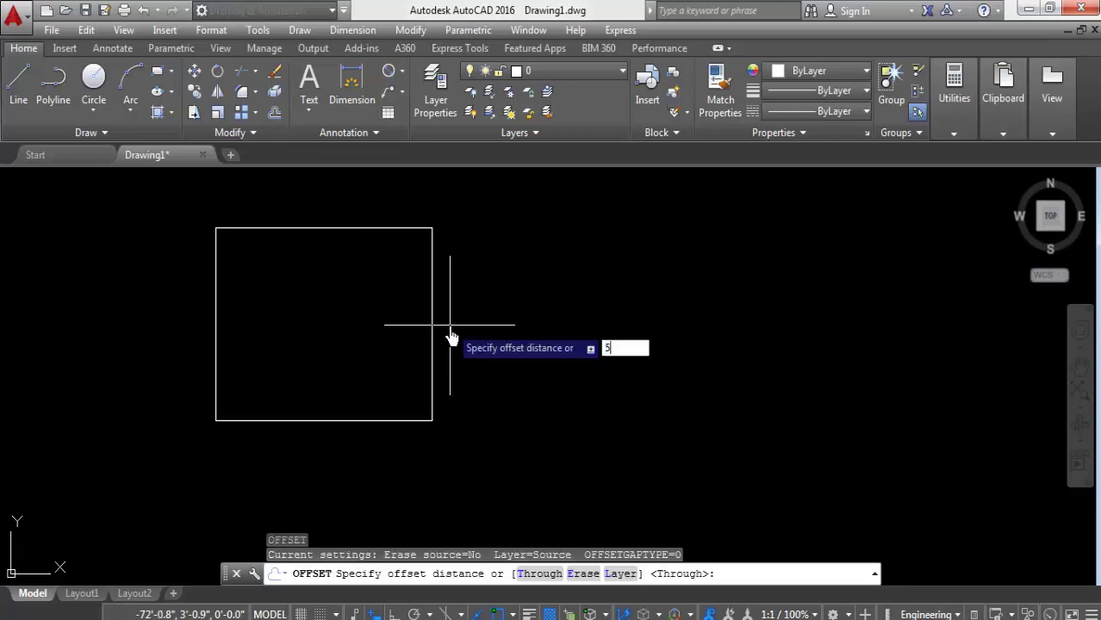
{"action": "type", "text": "5"}
{"action": "key", "text": "Return"}
{"action": "left_click", "coordinate": [381, 229]}
{"action": "left_click", "coordinate": [377, 296]}
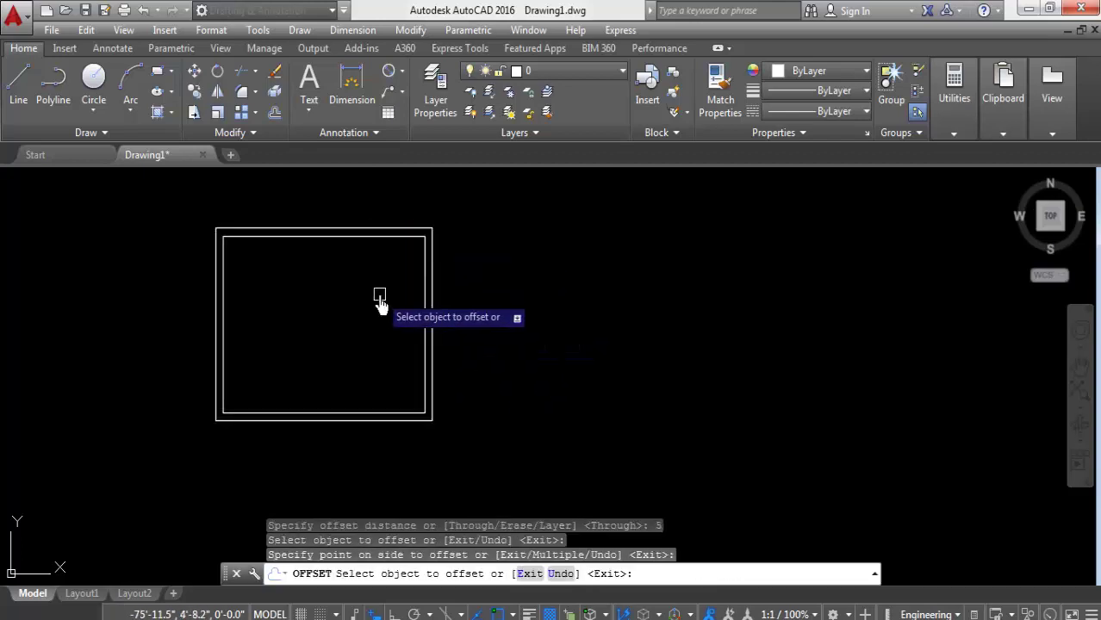
{"action": "key", "text": "Escape"}
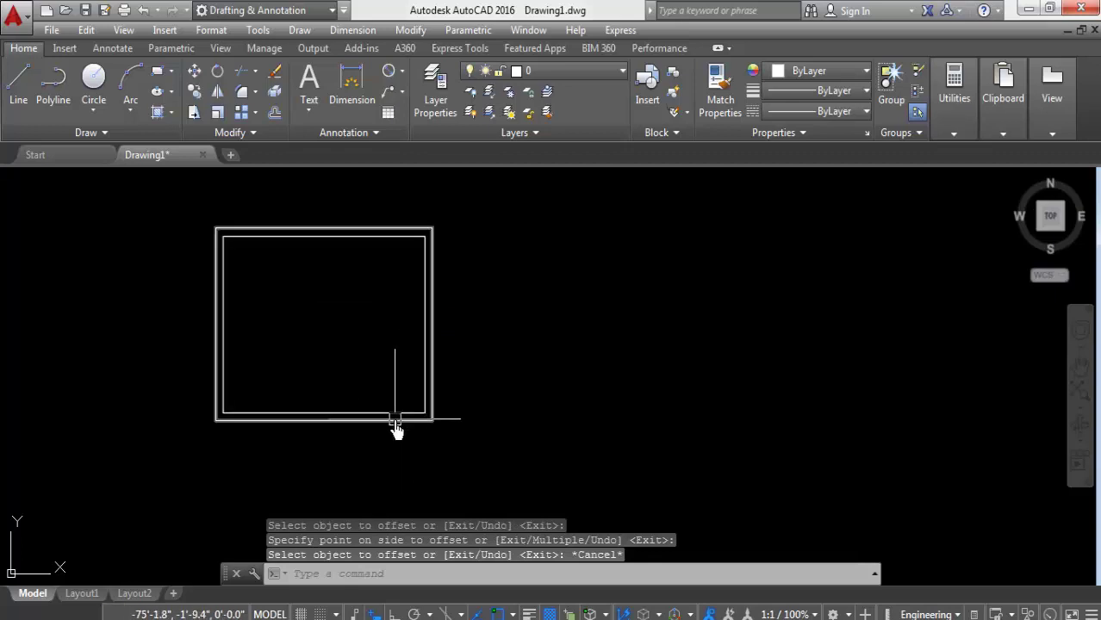
Window- and crossing-select both rectangles to check them, then clear the selection
{"action": "left_click", "coordinate": [469, 265]}
{"action": "left_click", "coordinate": [381, 315]}
{"action": "key", "text": "Escape"}
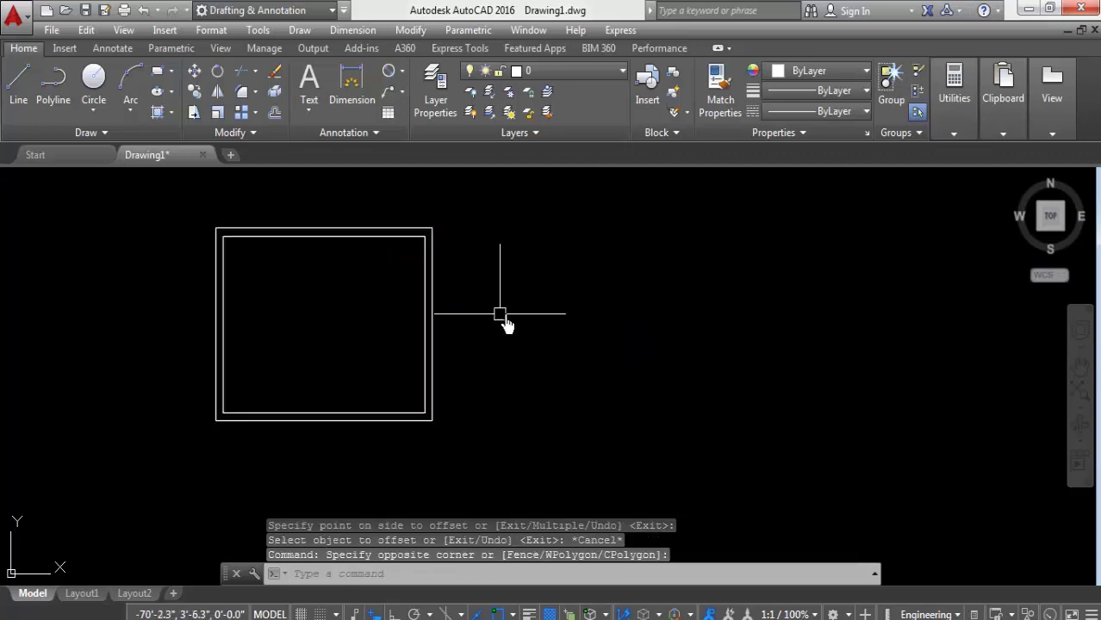
{"action": "left_click", "coordinate": [499, 314]}
{"action": "left_click", "coordinate": [134, 331]}
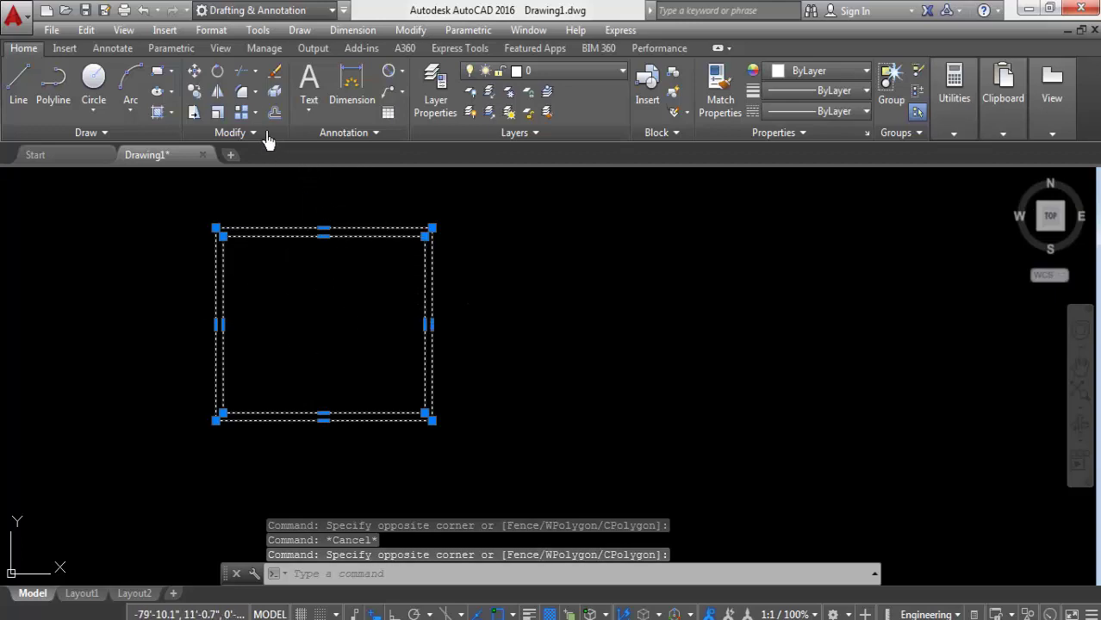
{"action": "key", "text": "Escape"}
{"action": "key", "text": "Escape"}
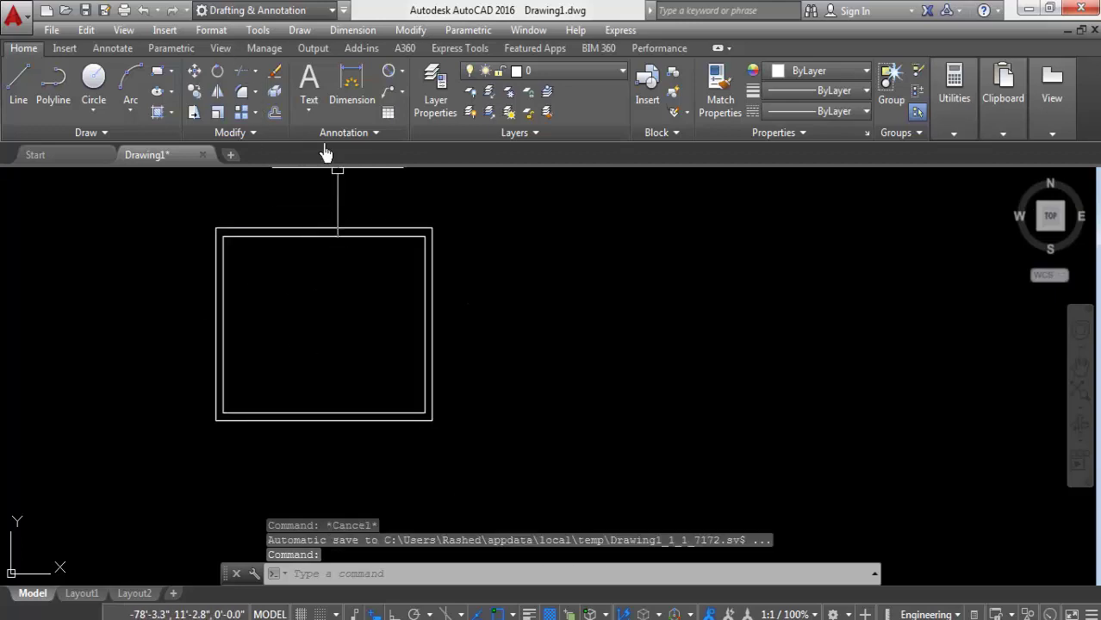
Explode both wall rectangles into separate lines
{"action": "left_click", "coordinate": [277, 95]}
{"action": "left_click_drag", "start_coordinate": [493, 293], "coordinate": [303, 340]}
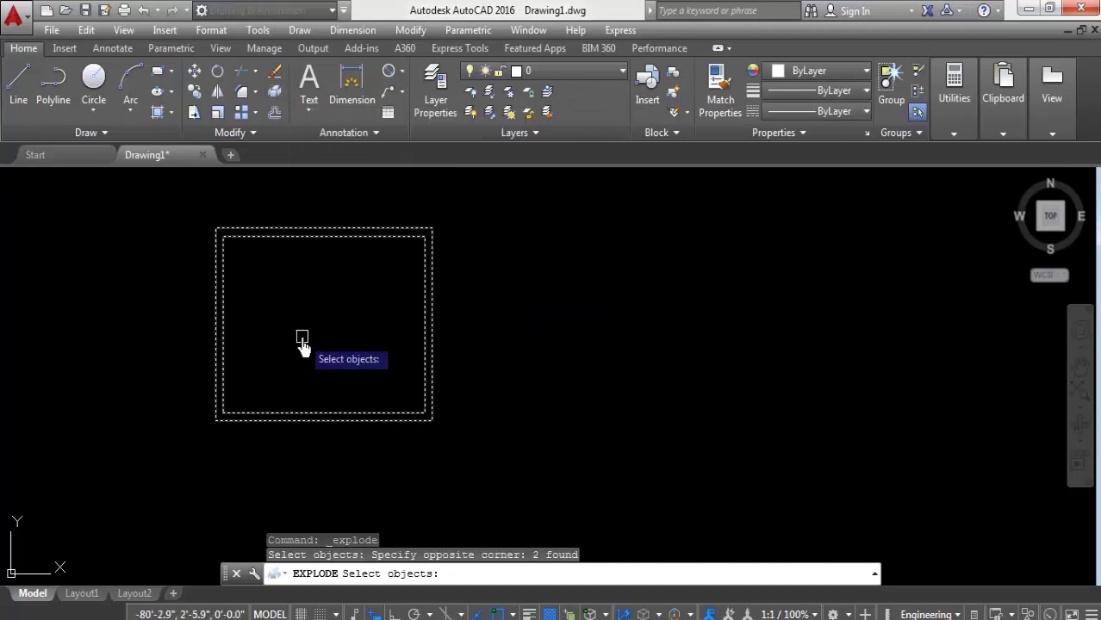
{"action": "key", "text": "Return"}
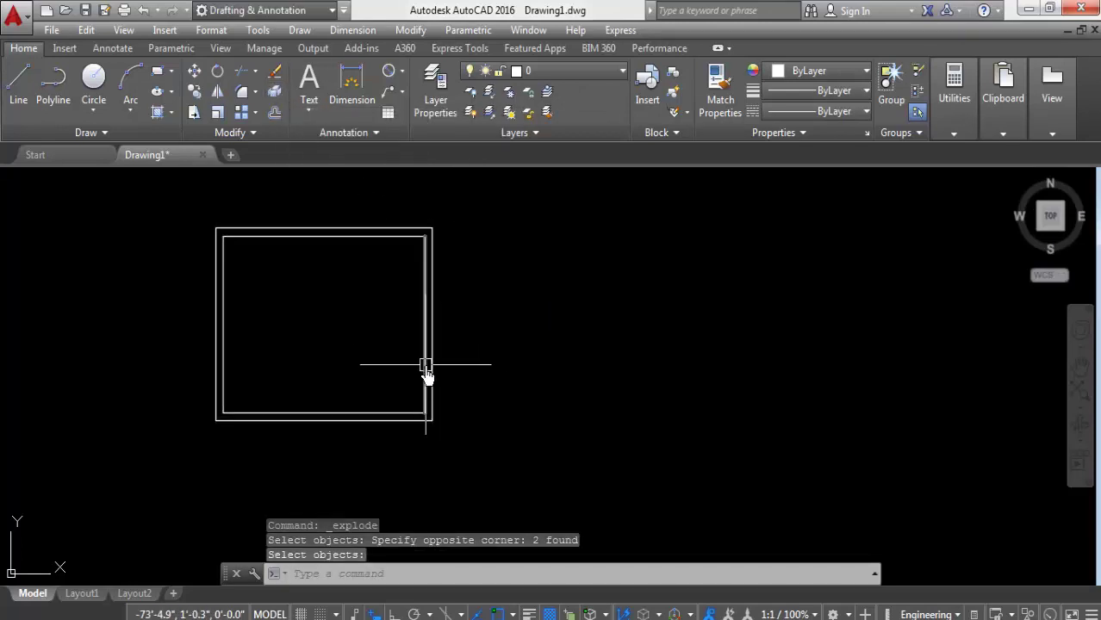
{"action": "left_click", "coordinate": [424, 364]}
{"action": "key", "text": "Escape"}
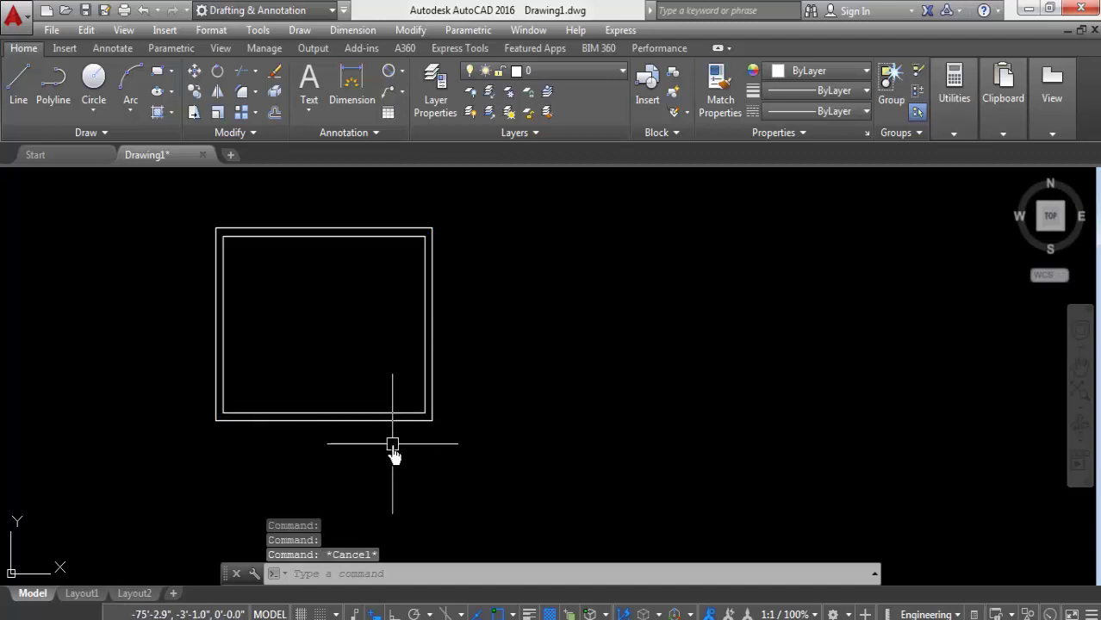
Try extending the inner right line to a boundary, then cancel the attempt
{"action": "scroll", "coordinate": [392, 448], "scroll_direction": "up", "scroll_amount": 1}
{"action": "scroll", "coordinate": [390, 435], "scroll_direction": "up", "scroll_amount": 2}
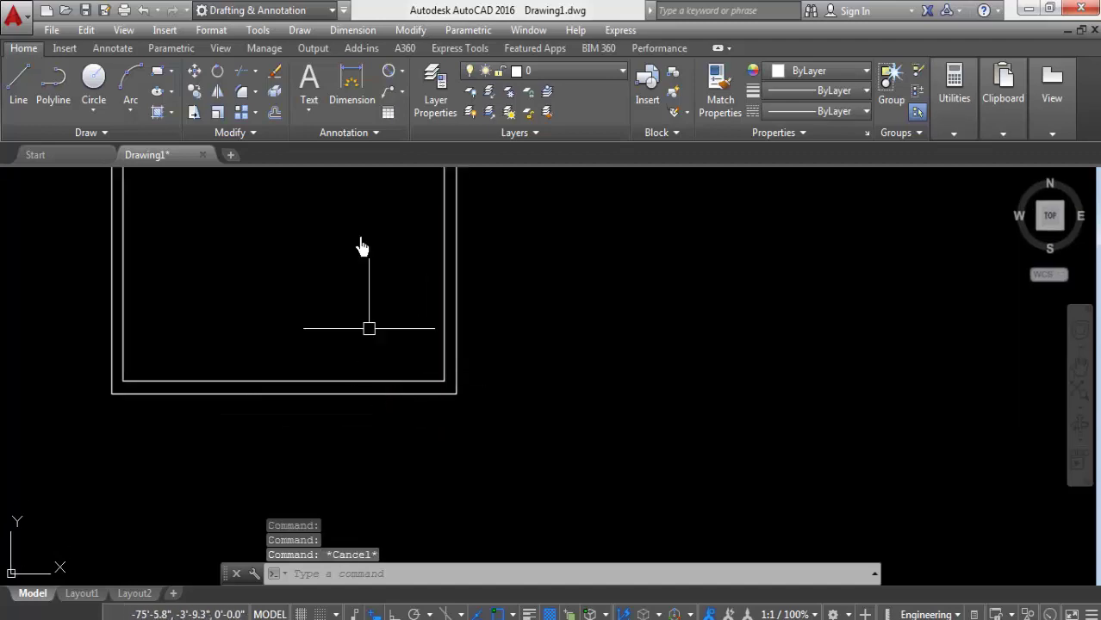
{"action": "left_click", "coordinate": [256, 73]}
{"action": "left_click", "coordinate": [269, 136]}
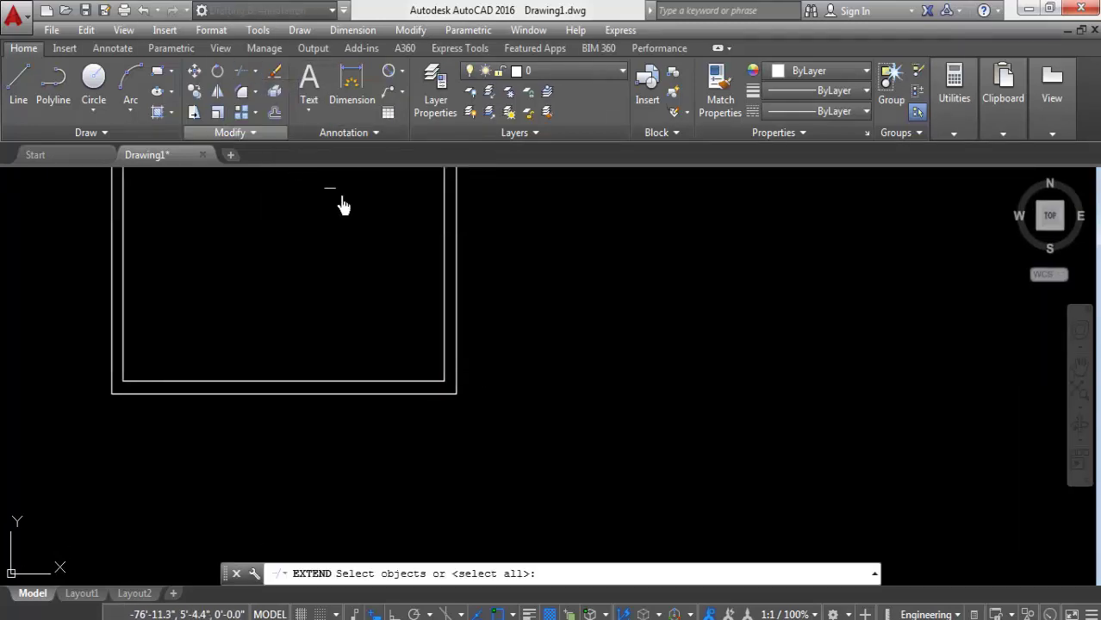
{"action": "left_click", "coordinate": [445, 356]}
{"action": "left_click", "coordinate": [445, 356]}
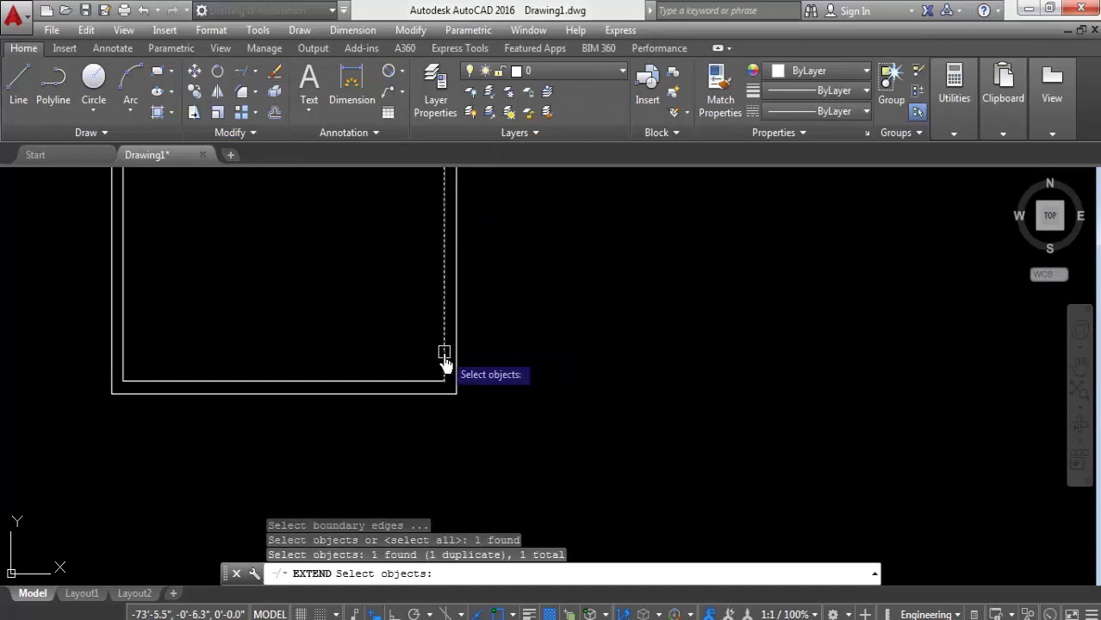
{"action": "left_click", "coordinate": [250, 76]}
{"action": "key", "text": "Return"}
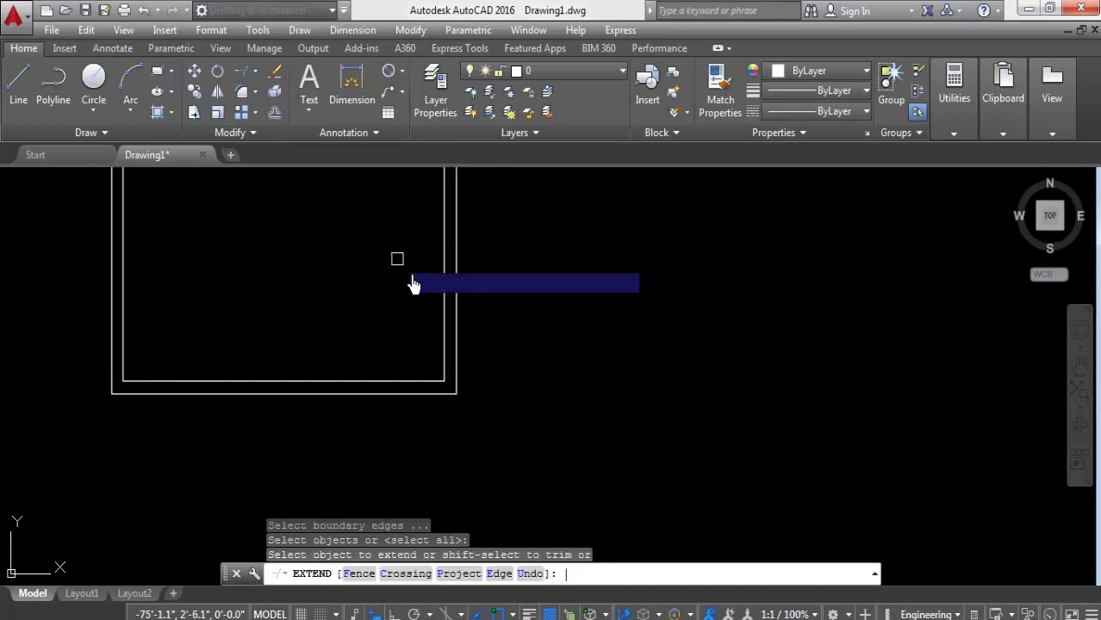
{"action": "left_click", "coordinate": [438, 371]}
{"action": "scroll", "coordinate": [427, 419], "scroll_direction": "down", "scroll_amount": 2}
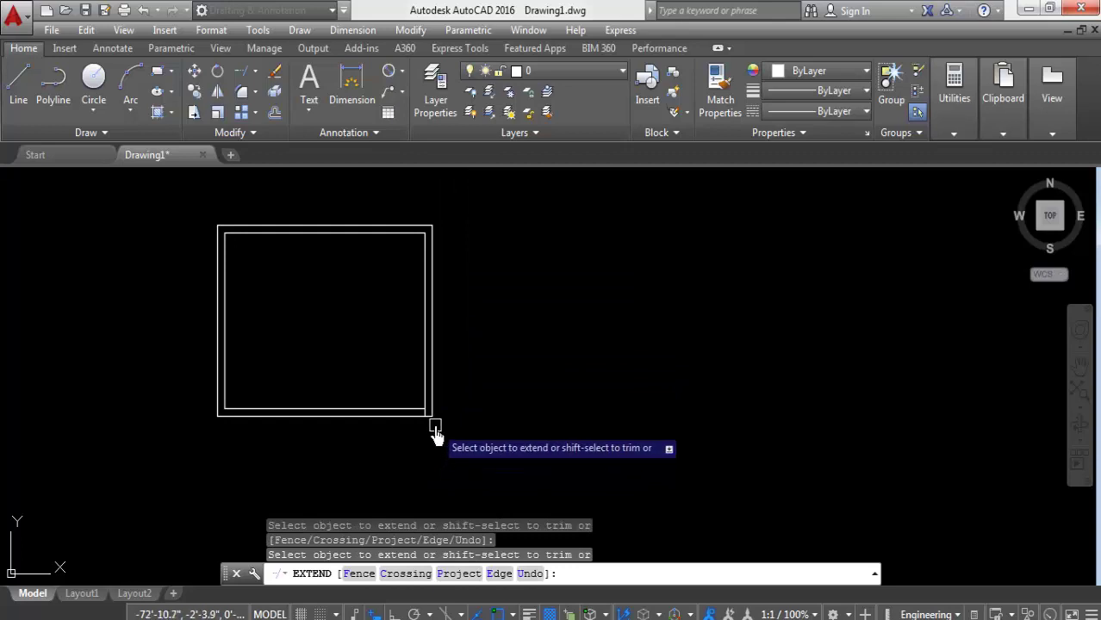
{"action": "key", "text": "Escape"}
Offset the inner right wall line 3' into the room to mark the door edge
{"action": "key", "text": "Return"}
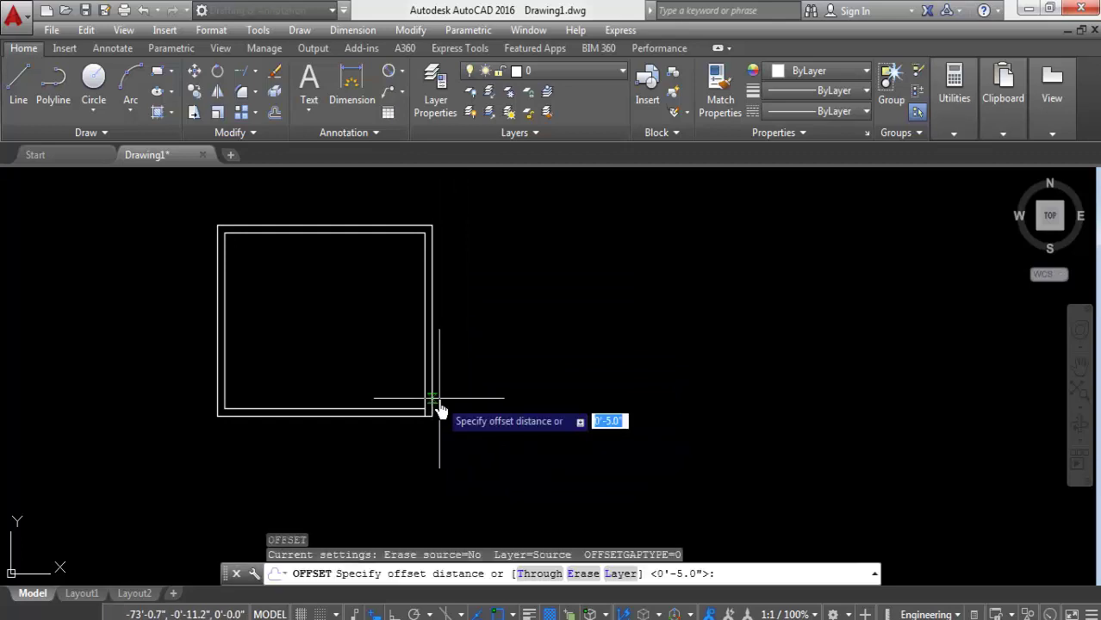
{"action": "key", "text": "Return"}
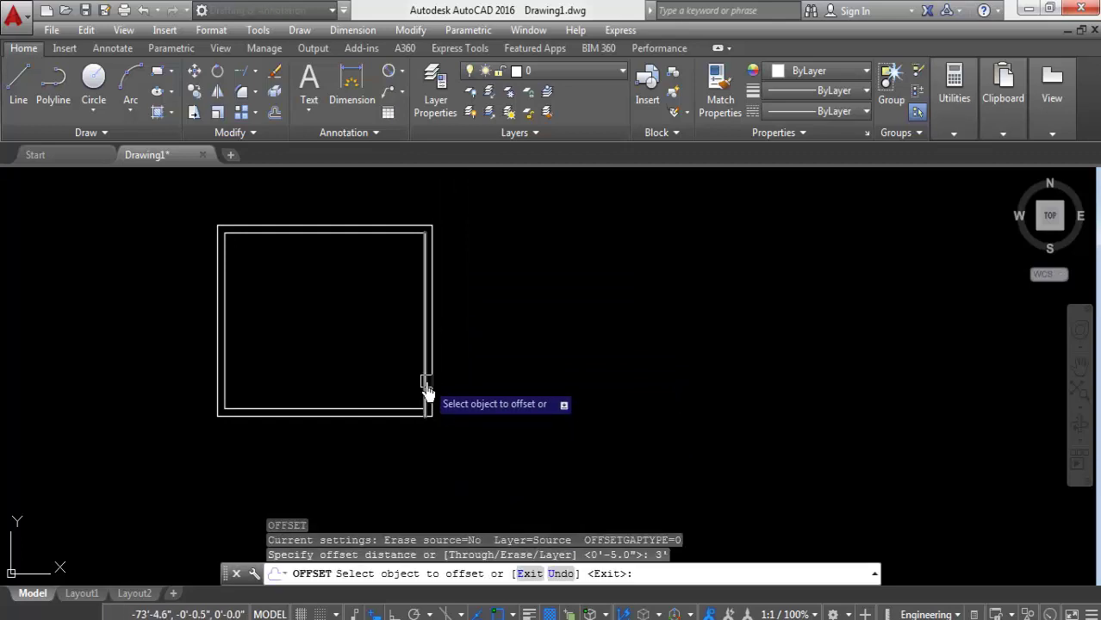
{"action": "left_click", "coordinate": [424, 387]}
{"action": "left_click", "coordinate": [334, 380]}
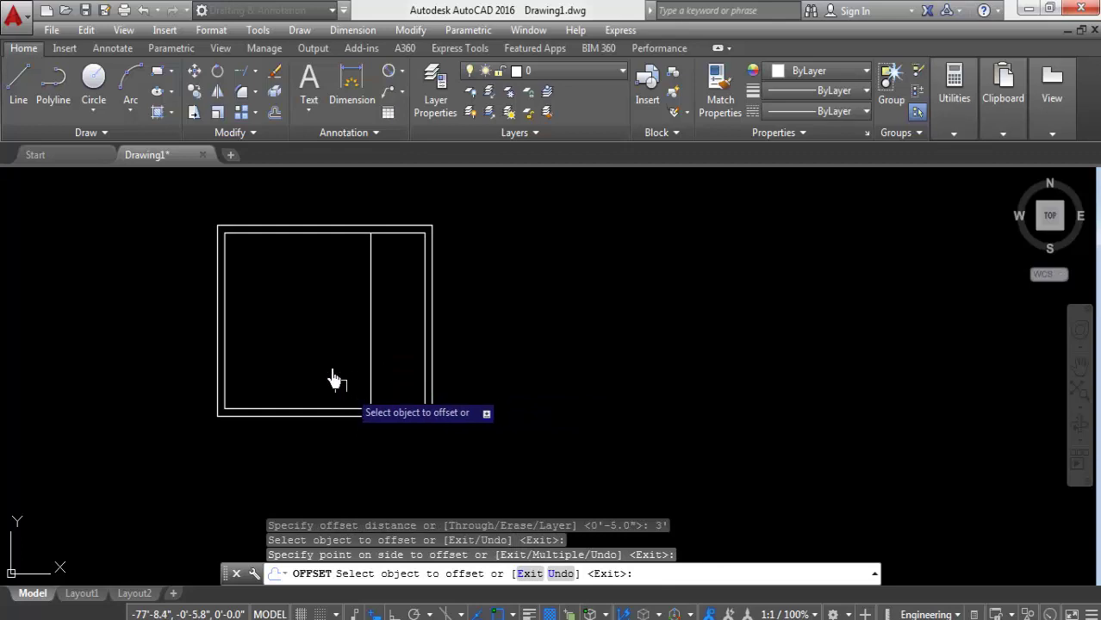
Trim the bottom wall segments between the lines to open the 3' doorway
{"action": "left_click", "coordinate": [261, 75]}
{"action": "key", "text": "Return"}
{"action": "scroll", "coordinate": [381, 394], "scroll_direction": "up", "scroll_amount": 4}
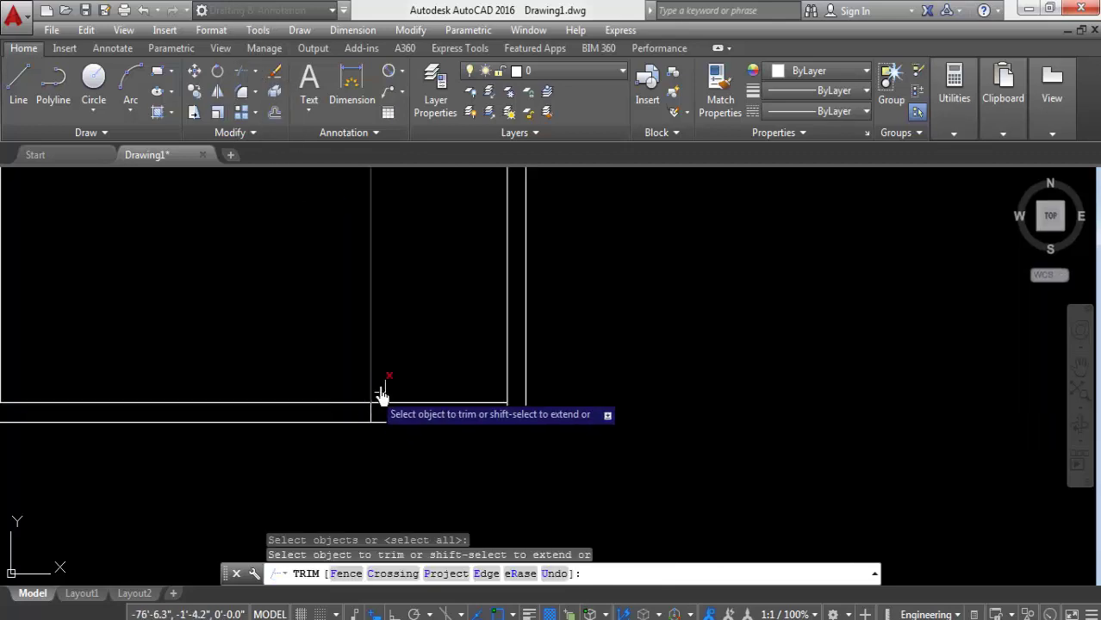
{"action": "left_click", "coordinate": [382, 395]}
{"action": "left_click", "coordinate": [389, 445]}
{"action": "scroll", "coordinate": [408, 329], "scroll_direction": "down", "scroll_amount": 2}
{"action": "scroll", "coordinate": [300, 363], "scroll_direction": "down", "scroll_amount": 2}
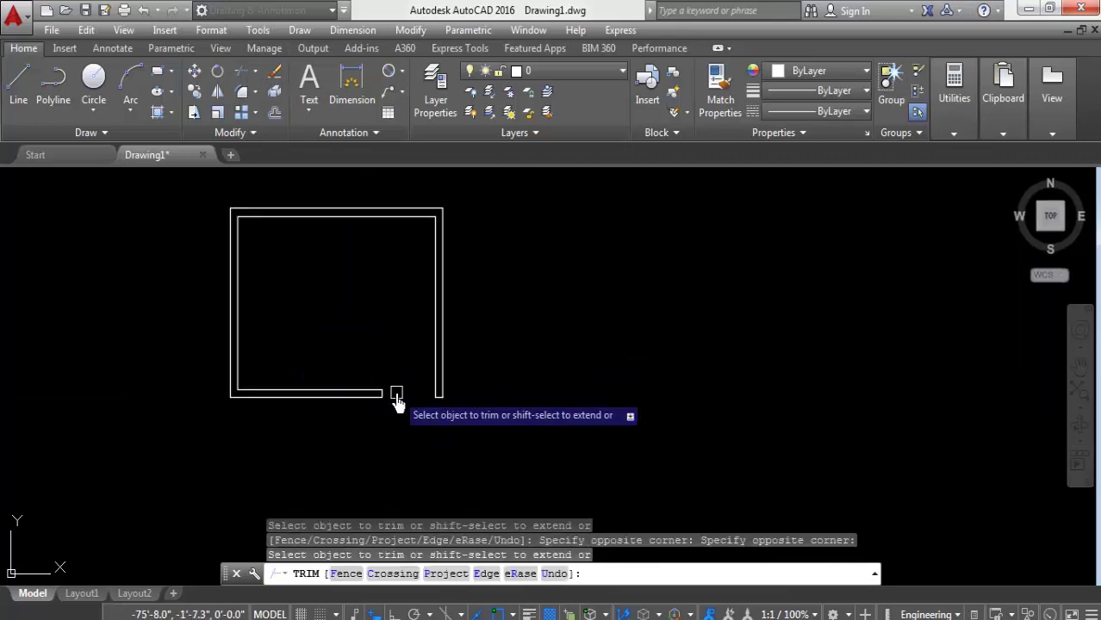
{"action": "key", "text": "Escape"}
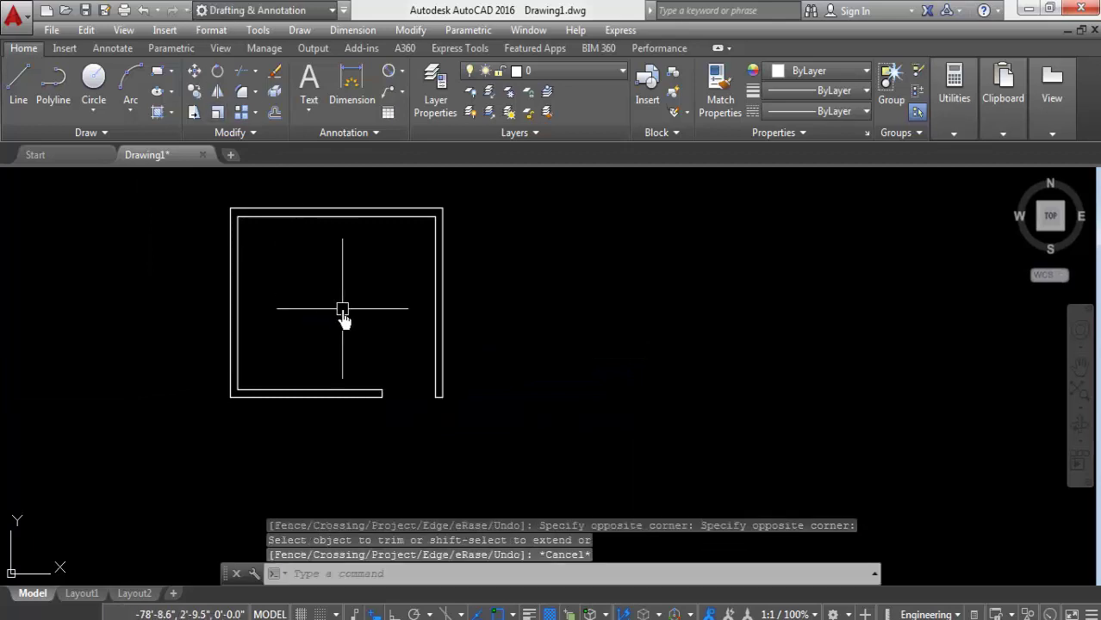
{"action": "middle_click_drag", "start_coordinate": [407, 424], "coordinate": [368, 429]}
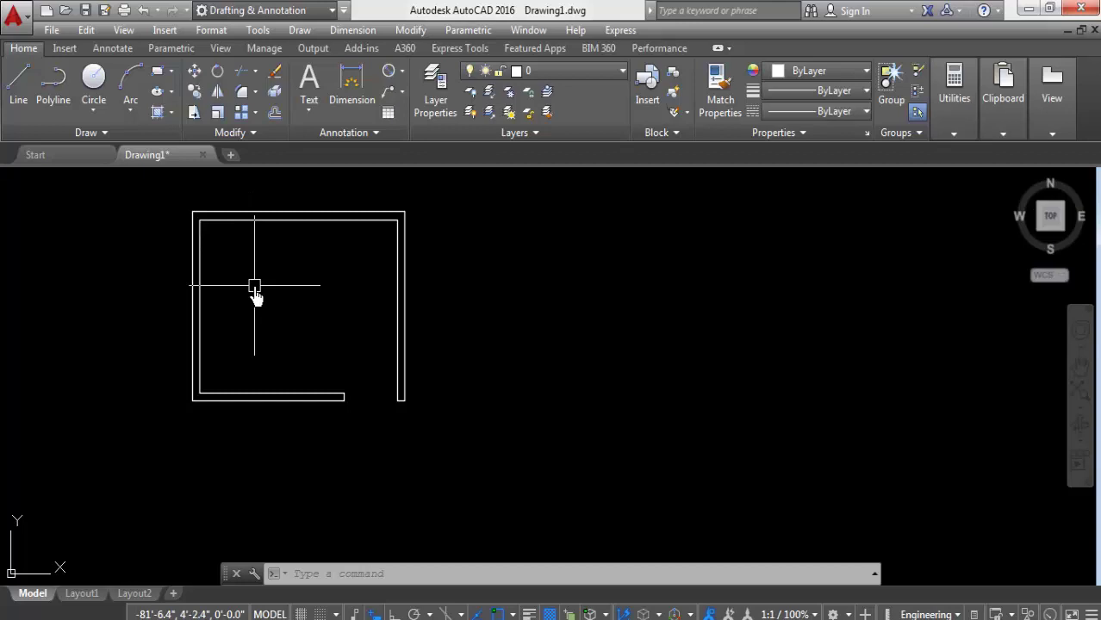
{"action": "left_click", "coordinate": [93, 113]}
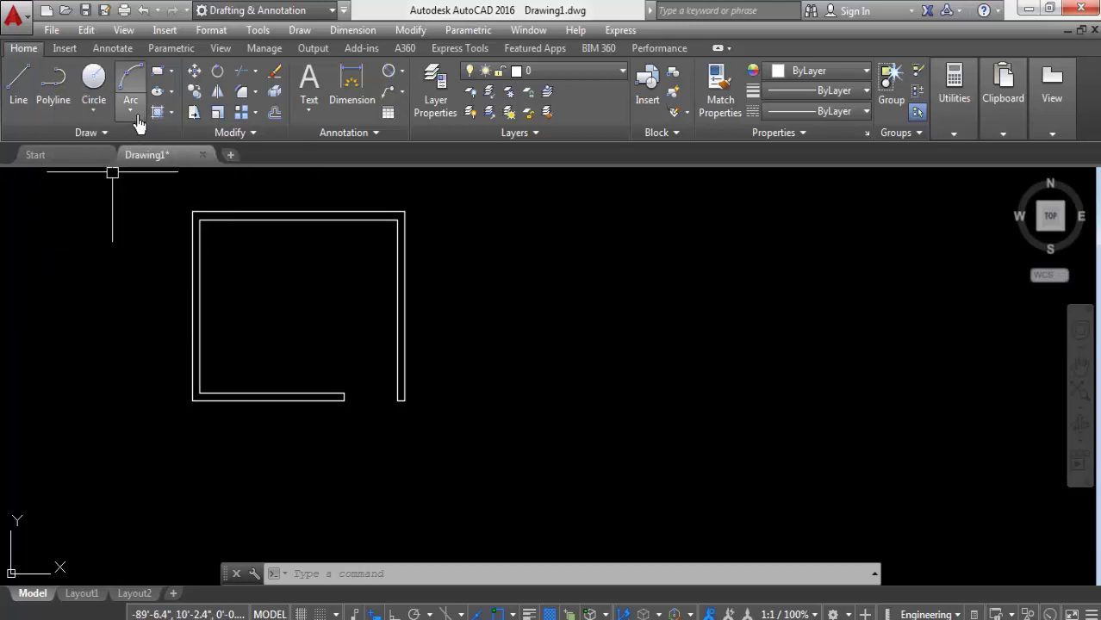
{"action": "left_click", "coordinate": [130, 110]}
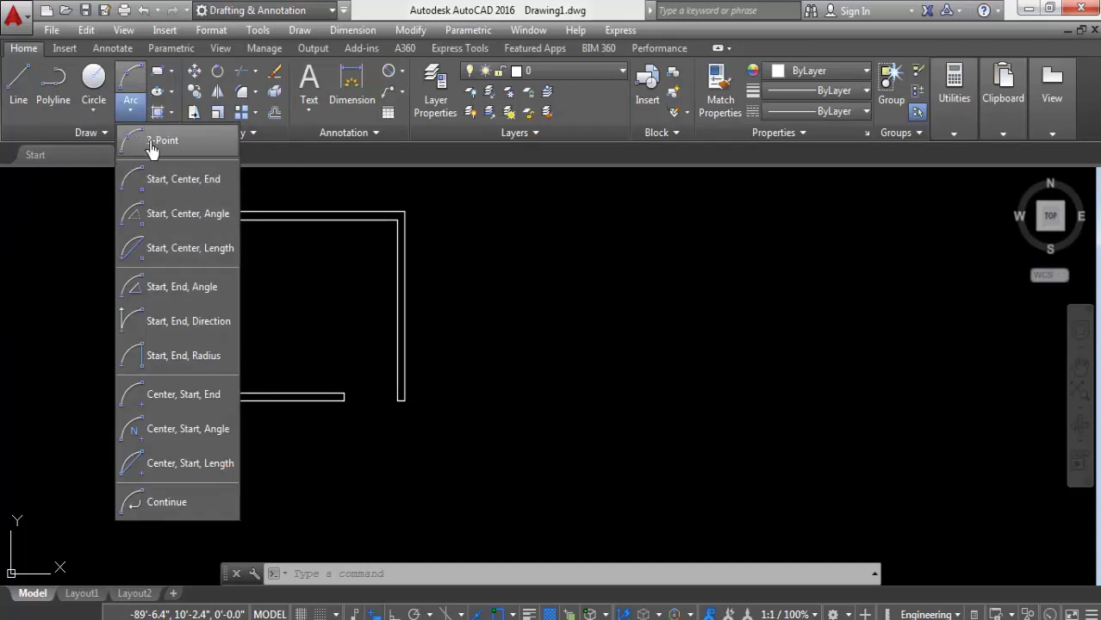
{"action": "left_click", "coordinate": [156, 140]}
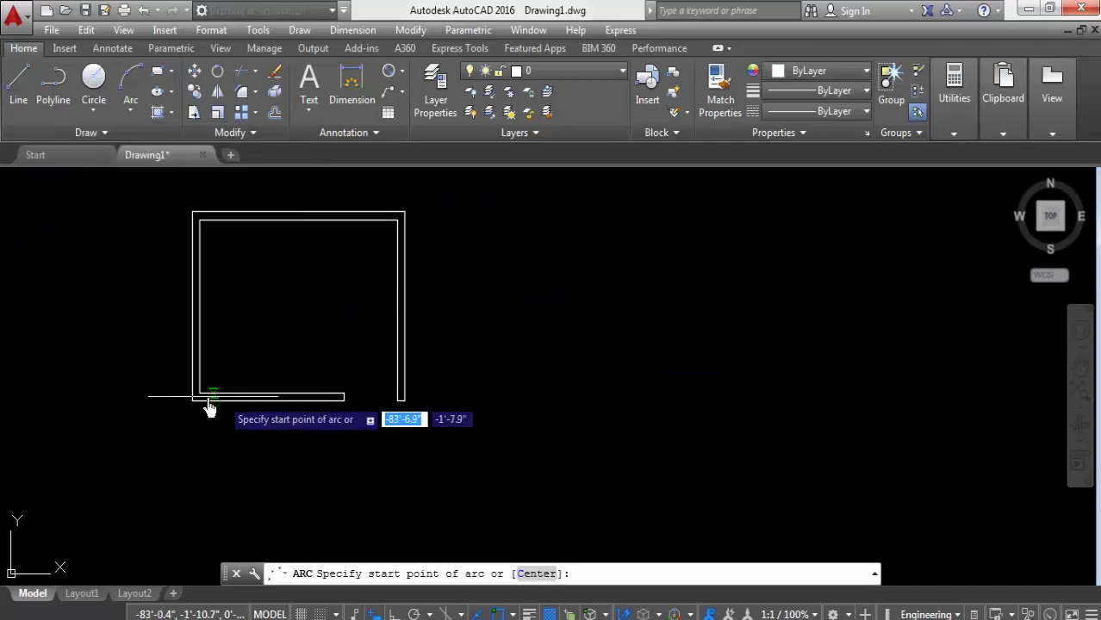
{"action": "left_click", "coordinate": [265, 302]}
{"action": "left_click", "coordinate": [358, 309]}
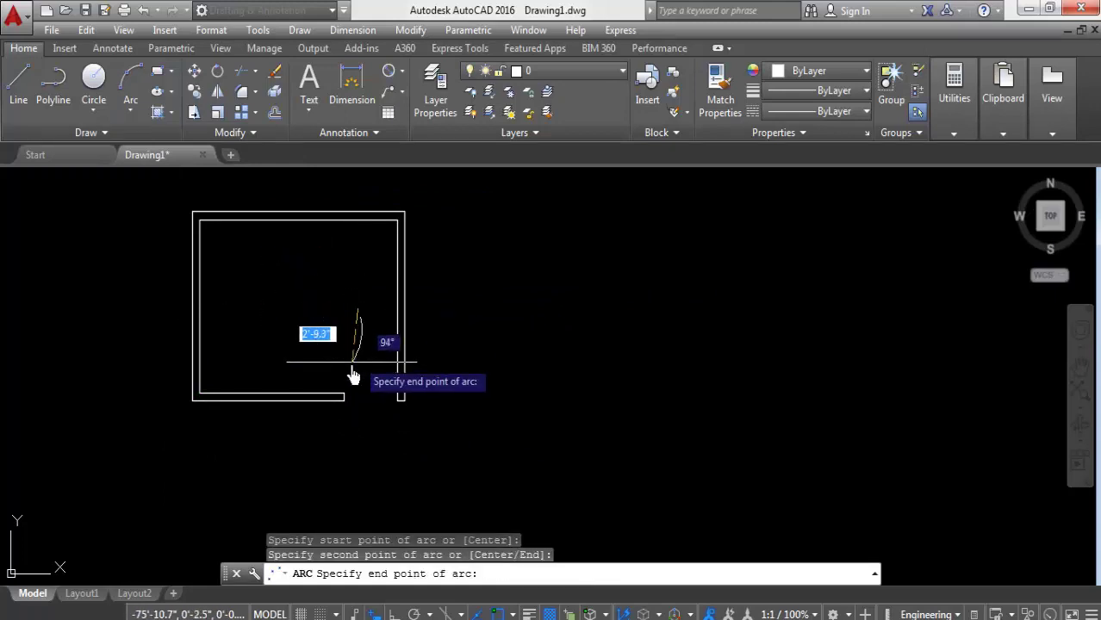
{"action": "left_click", "coordinate": [397, 254]}
{"action": "left_click", "coordinate": [326, 320]}
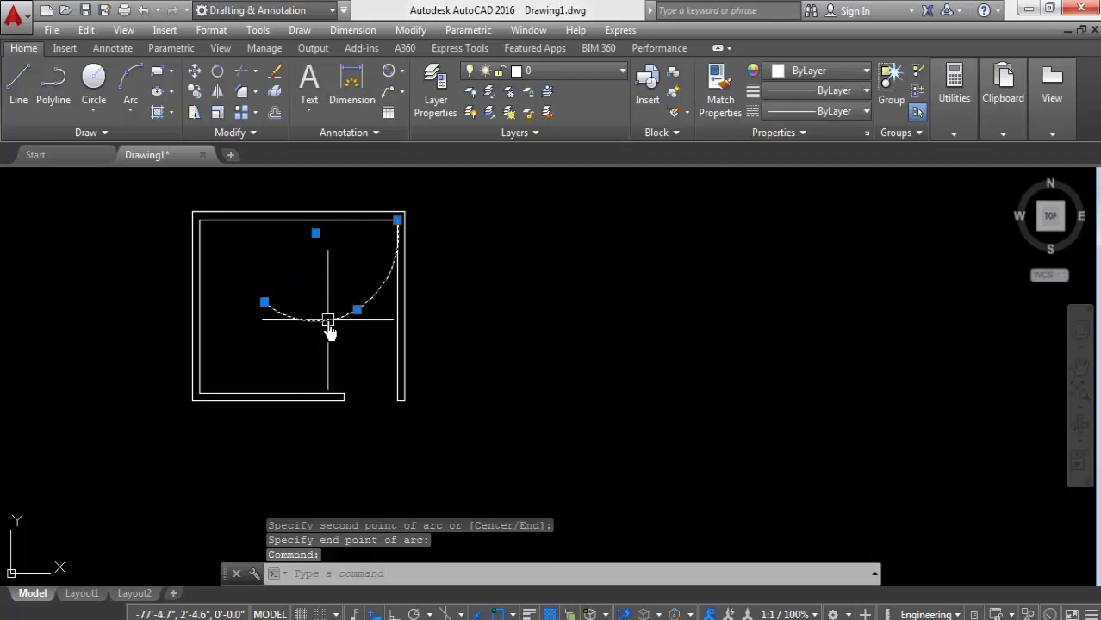
{"action": "key", "text": "Delete"}
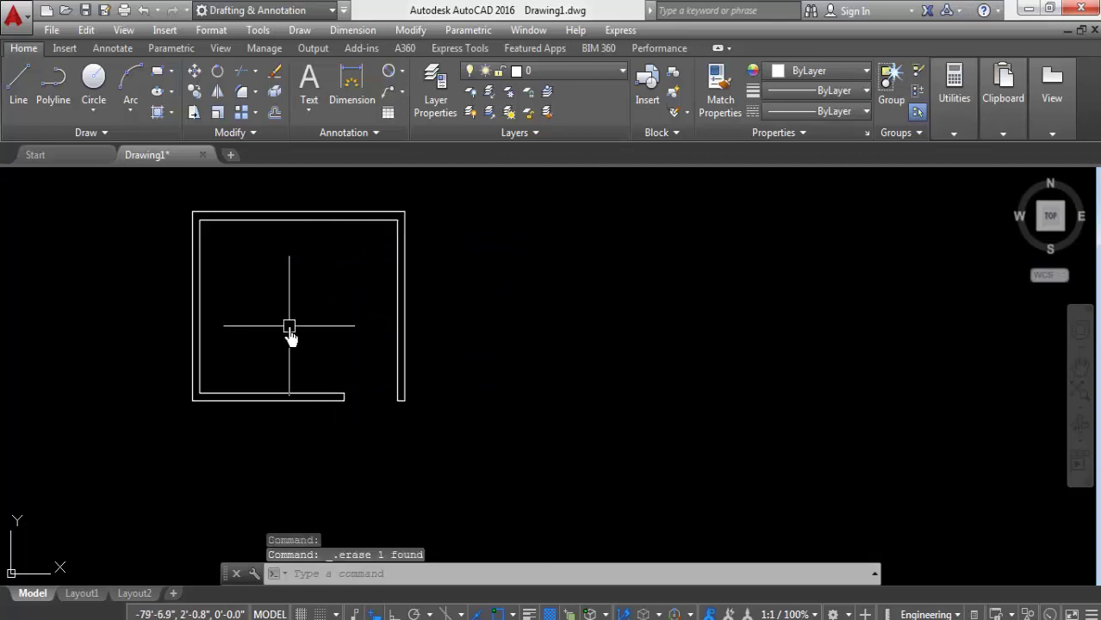
{"action": "left_click", "coordinate": [129, 110]}
{"action": "left_click", "coordinate": [125, 112]}
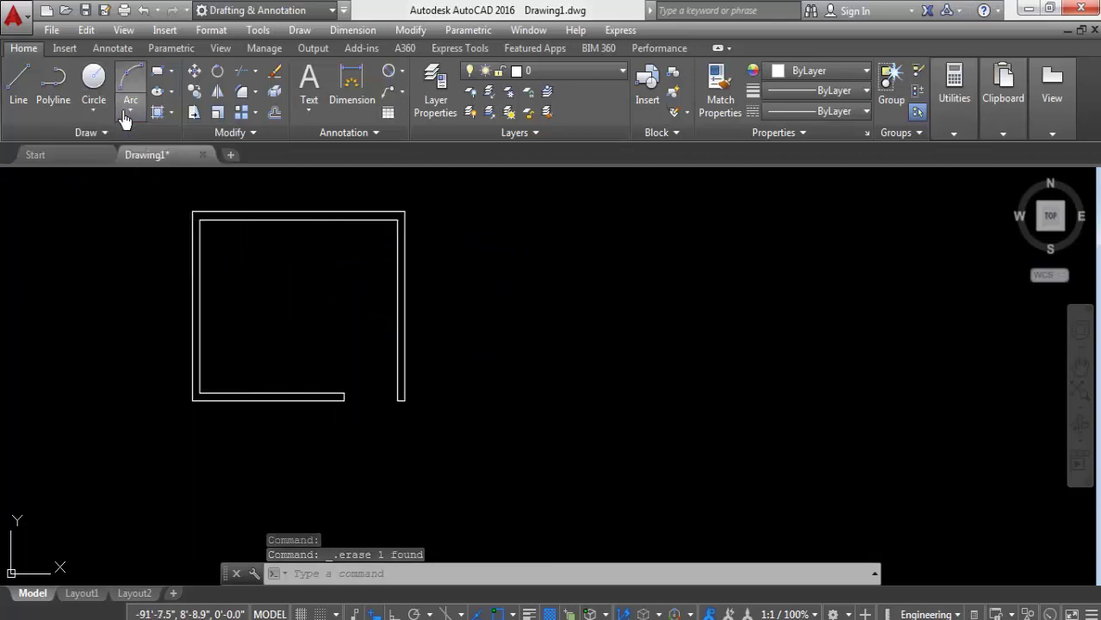
{"action": "left_click", "coordinate": [162, 74]}
{"action": "left_click", "coordinate": [167, 76]}
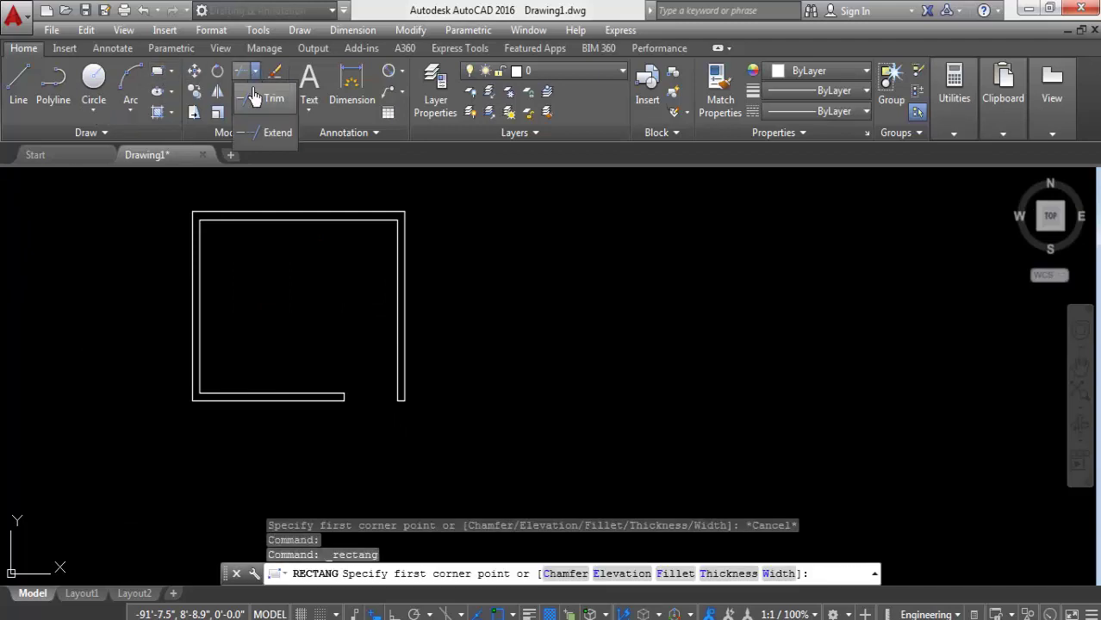
{"action": "left_click", "coordinate": [404, 74]}
{"action": "left_click", "coordinate": [502, 277]}
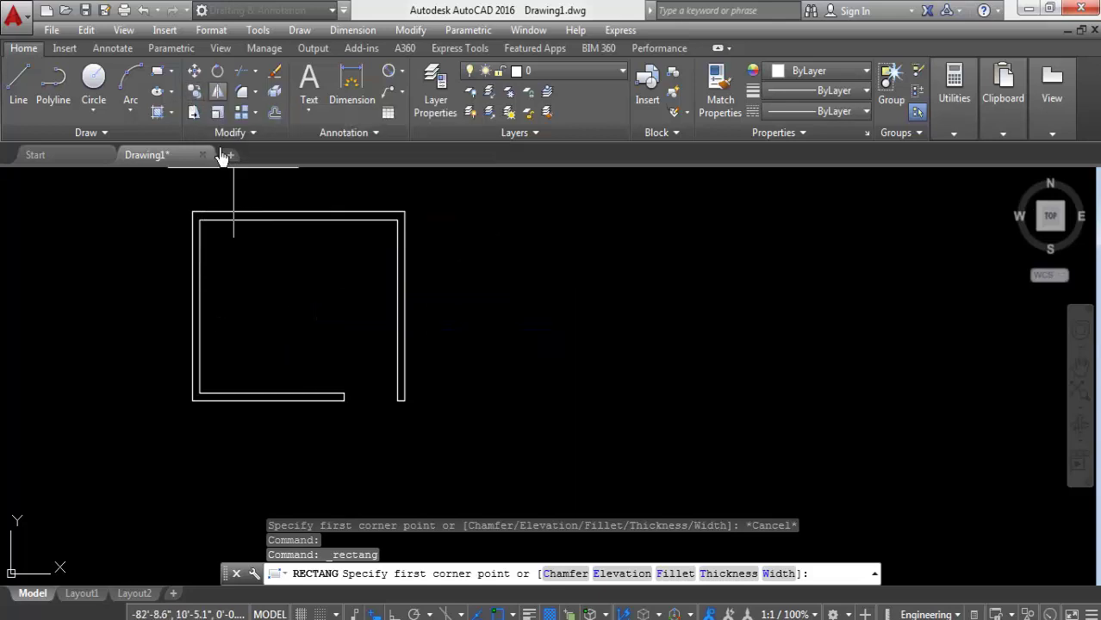
Start a polyline near the opening with Ortho on and draw a 5-unit vertical segment
{"action": "left_click", "coordinate": [53, 81]}
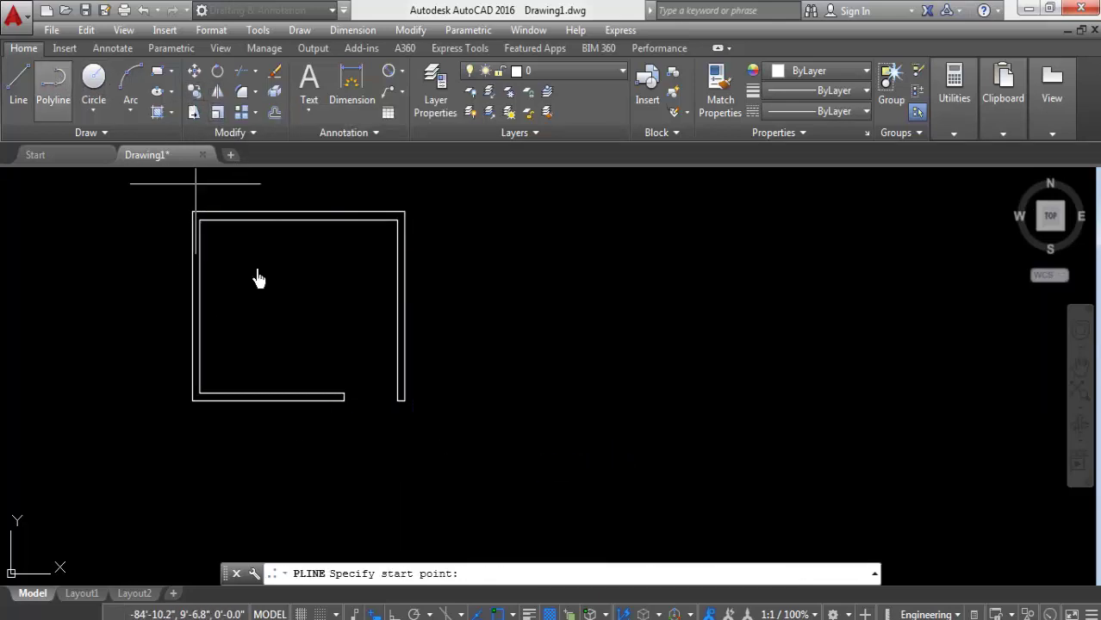
{"action": "scroll", "coordinate": [397, 457], "scroll_direction": "up", "scroll_amount": 3}
{"action": "scroll", "coordinate": [362, 379], "scroll_direction": "up", "scroll_amount": 3}
{"action": "left_click", "coordinate": [391, 307]}
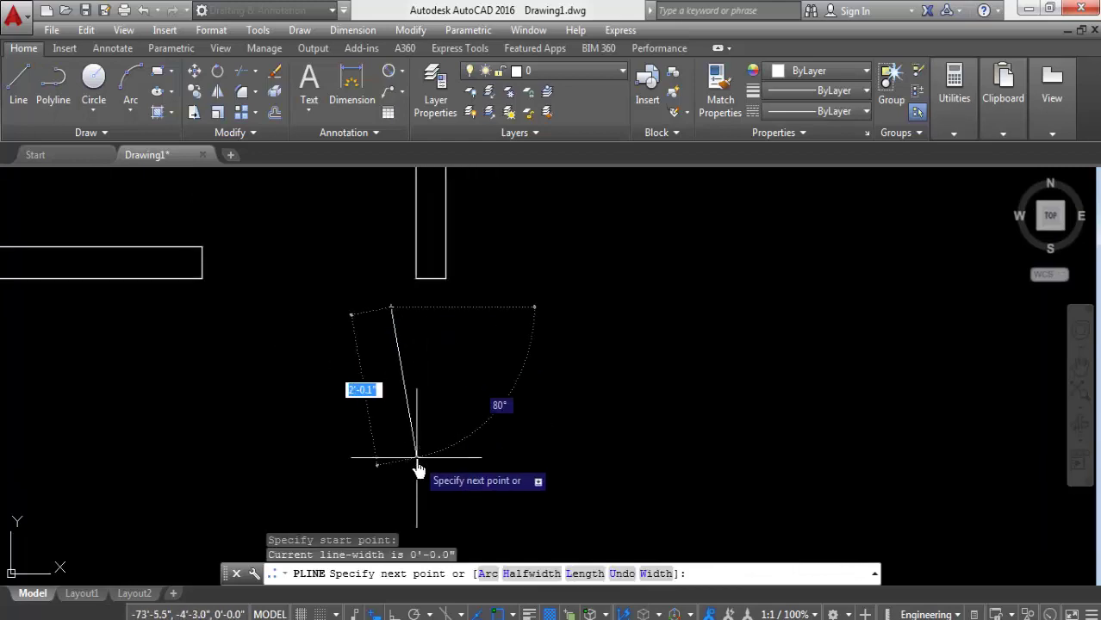
{"action": "key", "text": "F8"}
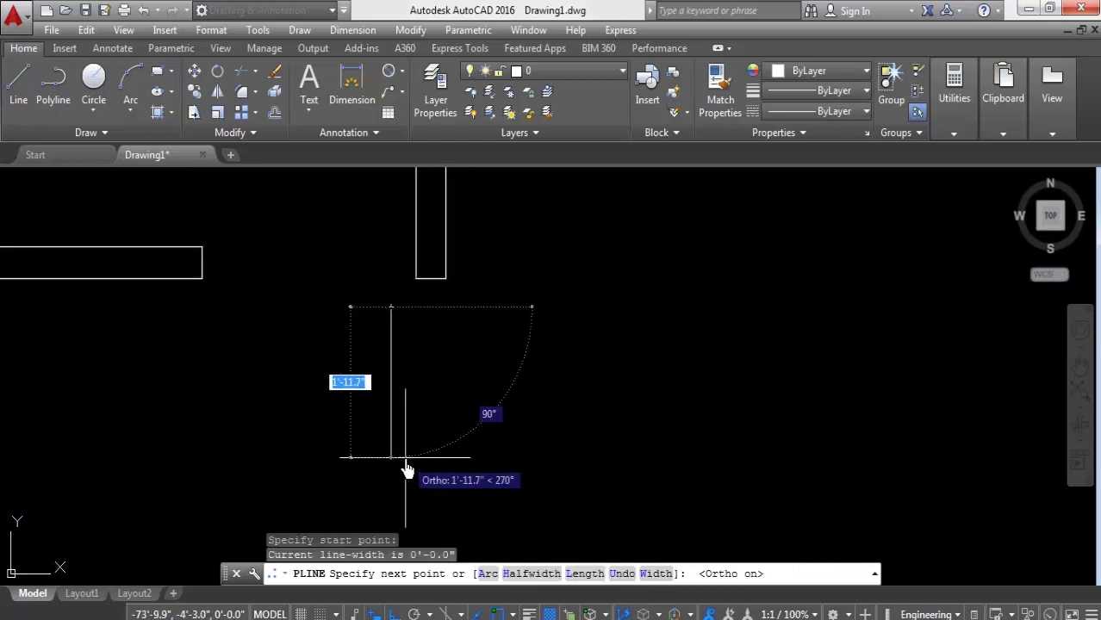
{"action": "type", "text": "5"}
{"action": "key", "text": "Return"}
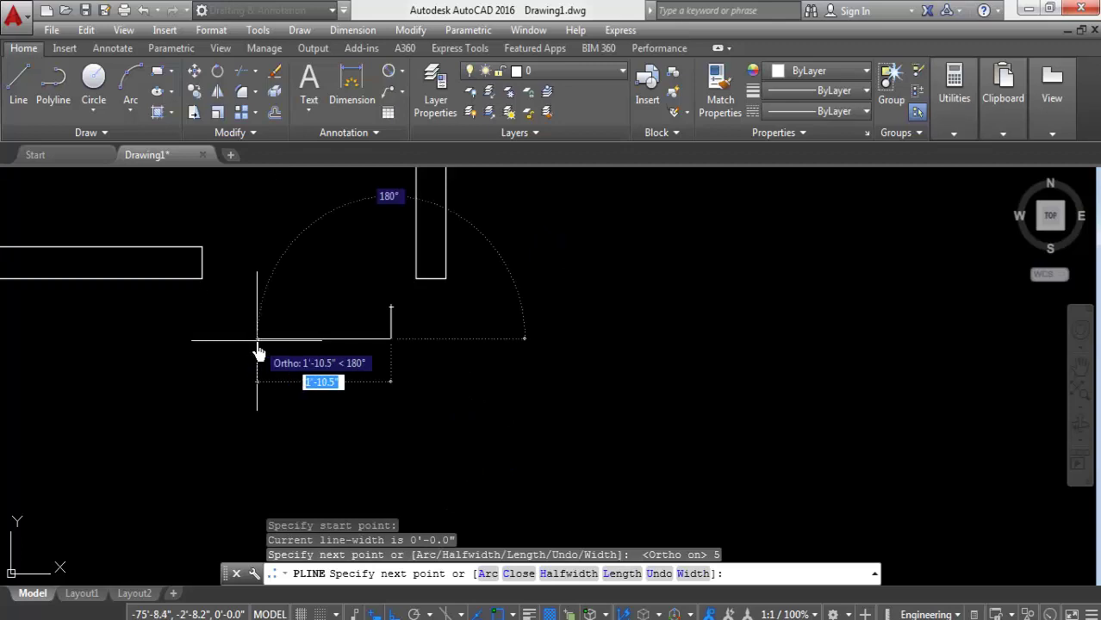
Continue the jamb polyline with 2, 3.5, .5, 1.5 and 1.5 segments and finish
{"action": "type", "text": "2"}
{"action": "key", "text": "Return"}
{"action": "type", "text": "3.5"}
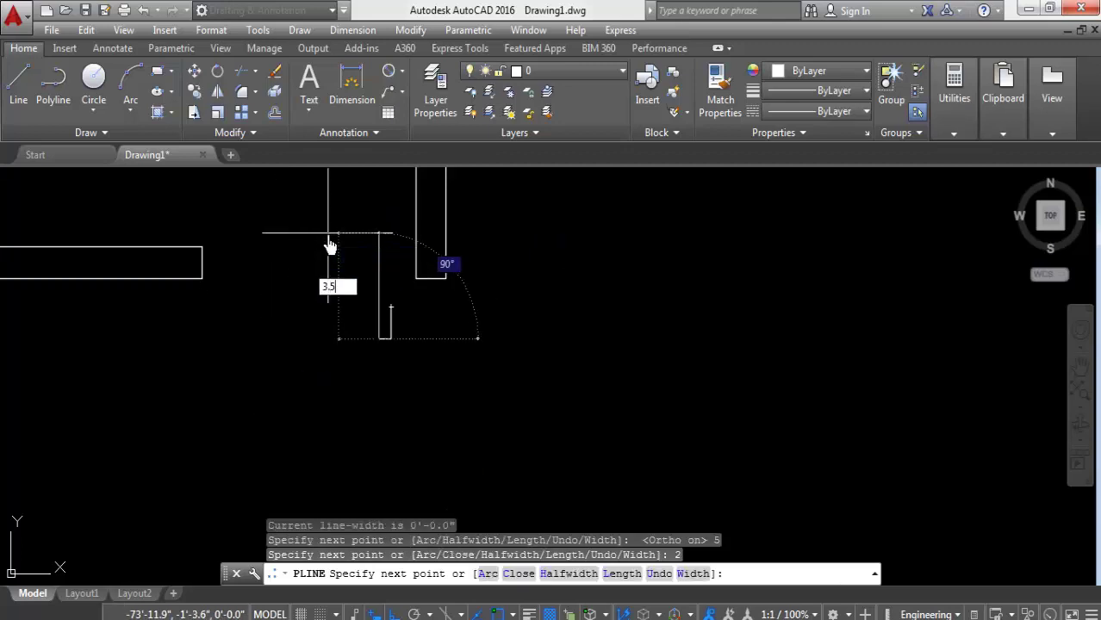
{"action": "key", "text": "Return"}
{"action": "scroll", "coordinate": [448, 300], "scroll_direction": "up", "scroll_amount": 2}
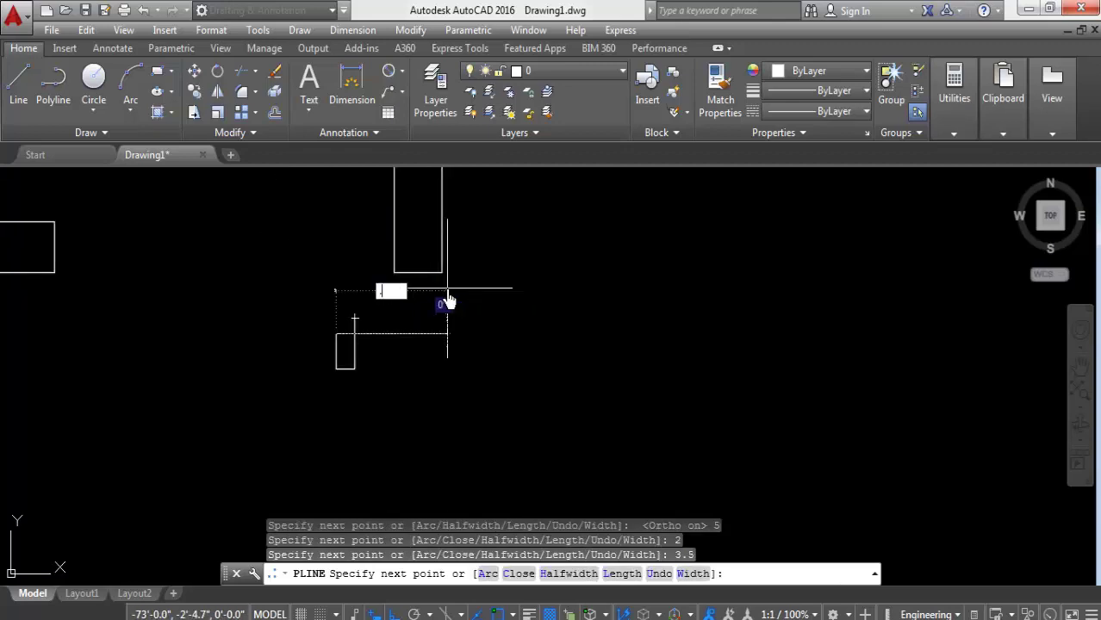
{"action": "type", "text": ".5"}
{"action": "key", "text": "Return"}
{"action": "type", "text": "1.5"}
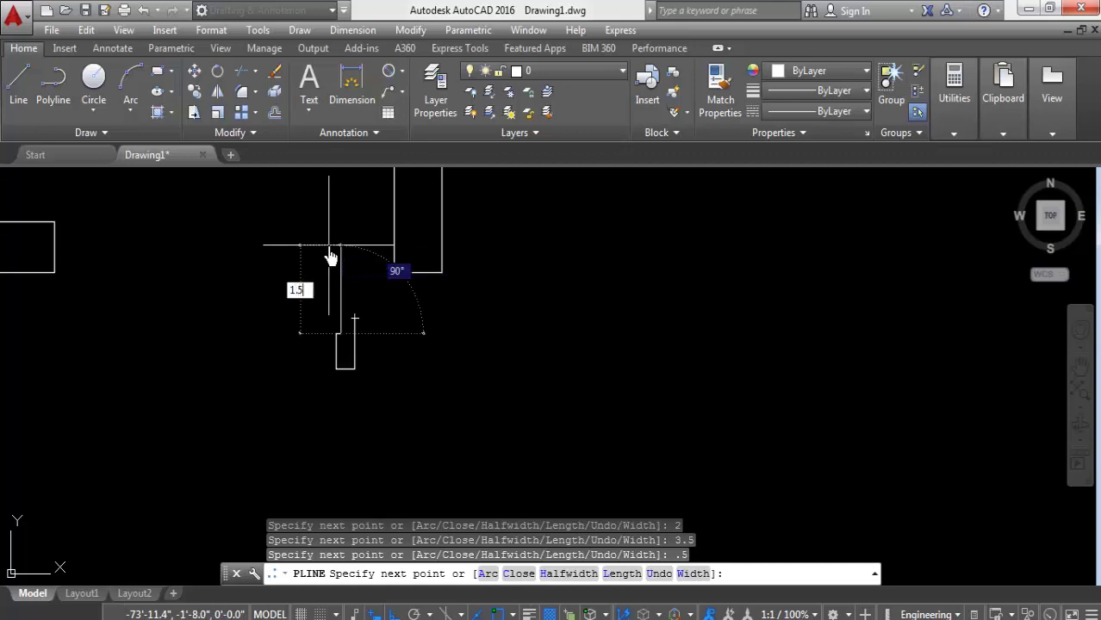
{"action": "key", "text": "Return"}
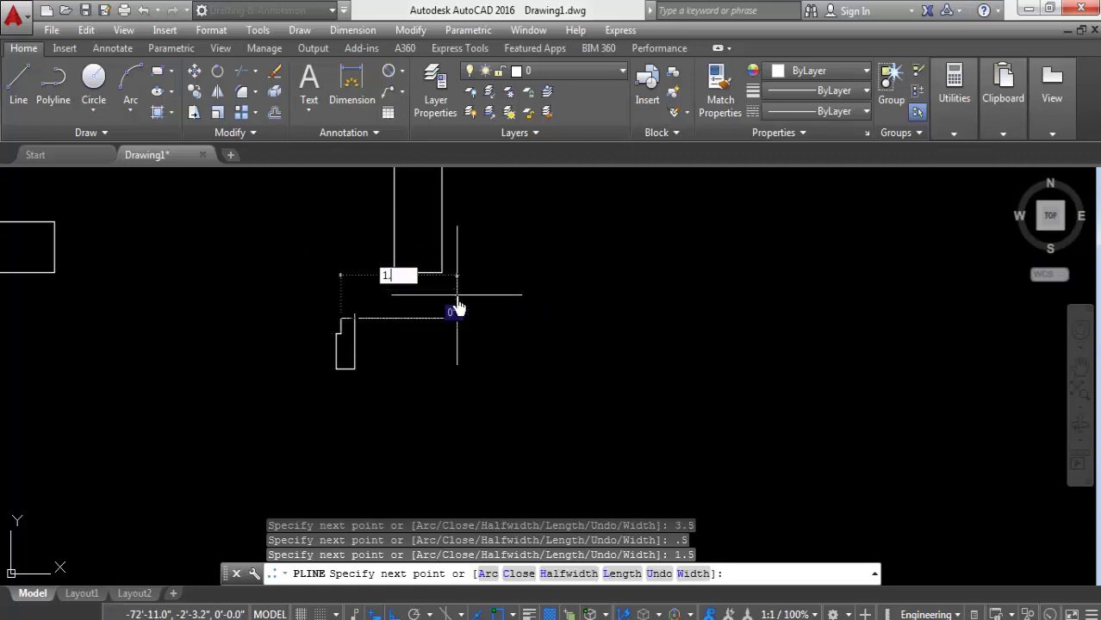
{"action": "key", "text": "Return"}
{"action": "key", "text": "Return"}
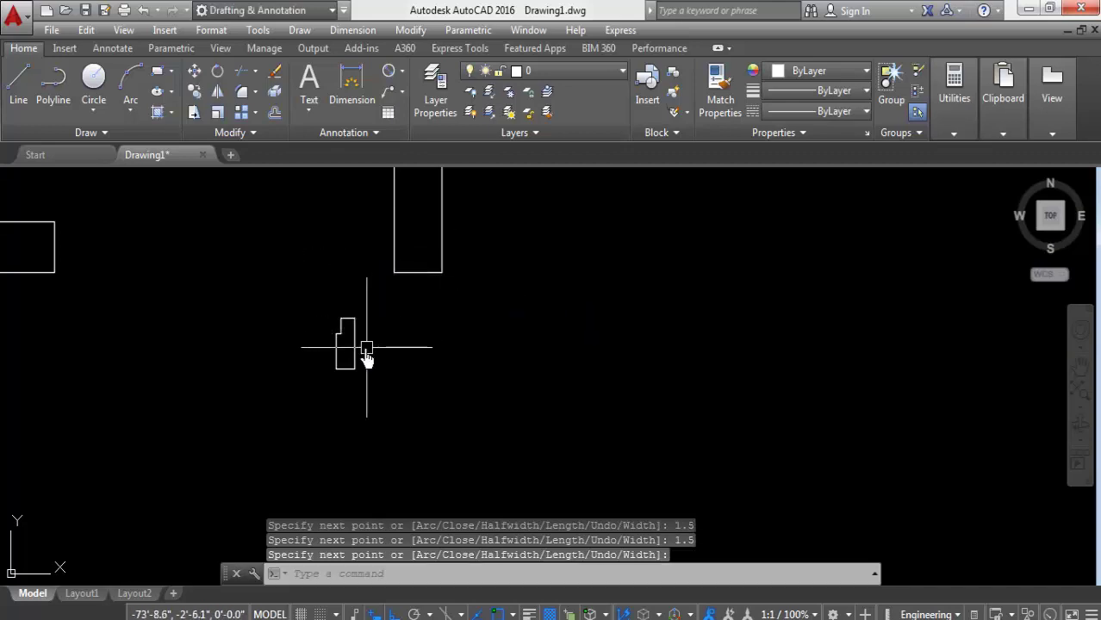
Move the jamb outline onto the wall end's lower-left corner
{"action": "left_click", "coordinate": [196, 77]}
{"action": "left_click", "coordinate": [386, 317]}
{"action": "left_click", "coordinate": [308, 389]}
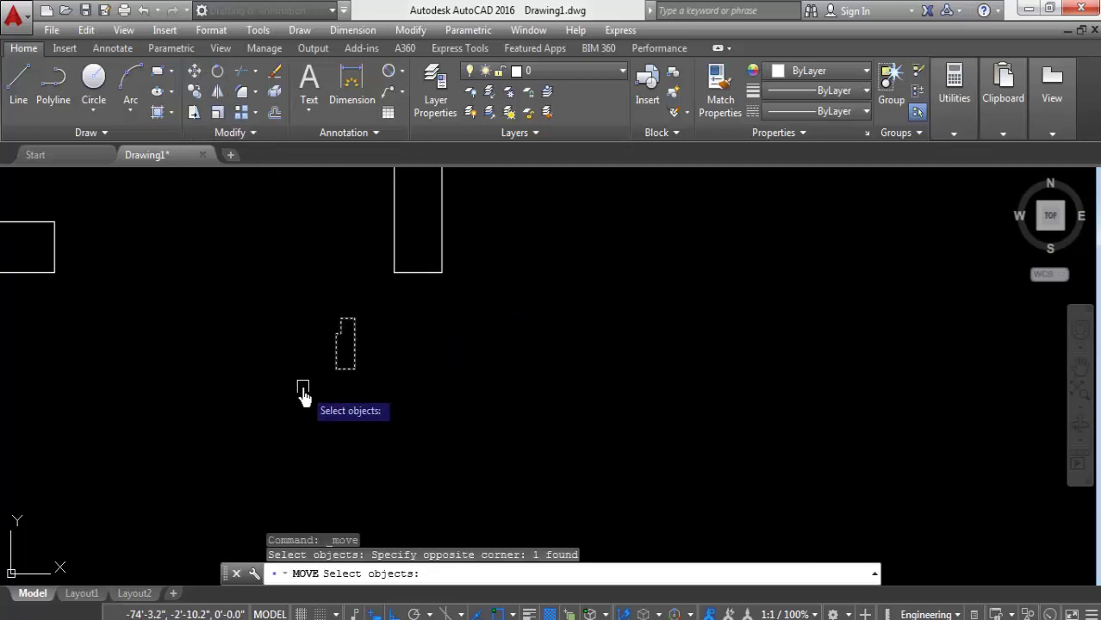
{"action": "key", "text": "Return"}
{"action": "left_click", "coordinate": [360, 378]}
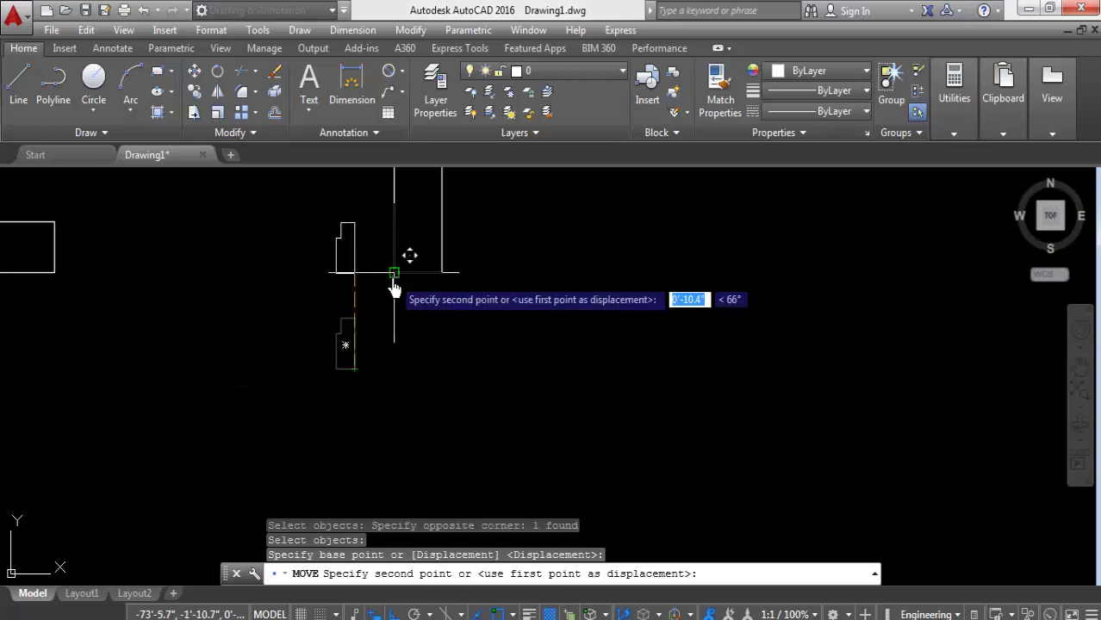
{"action": "left_click", "coordinate": [394, 272]}
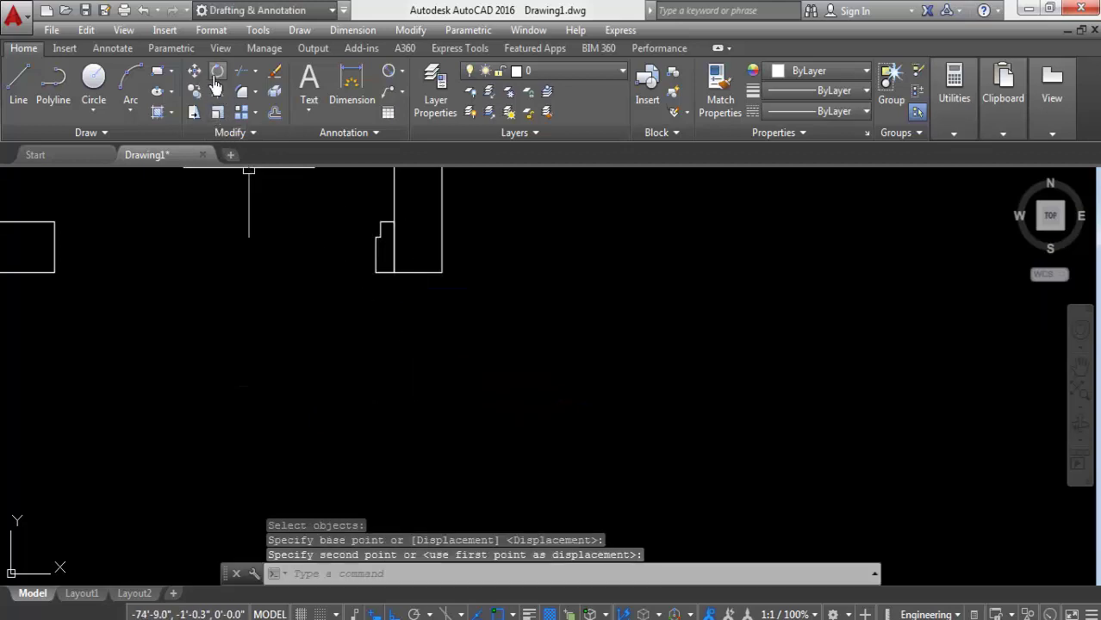
Abandon a mirror attempt and copy the jamb outline to the left wall end
{"action": "left_click", "coordinate": [220, 94]}
{"action": "left_click", "coordinate": [376, 276]}
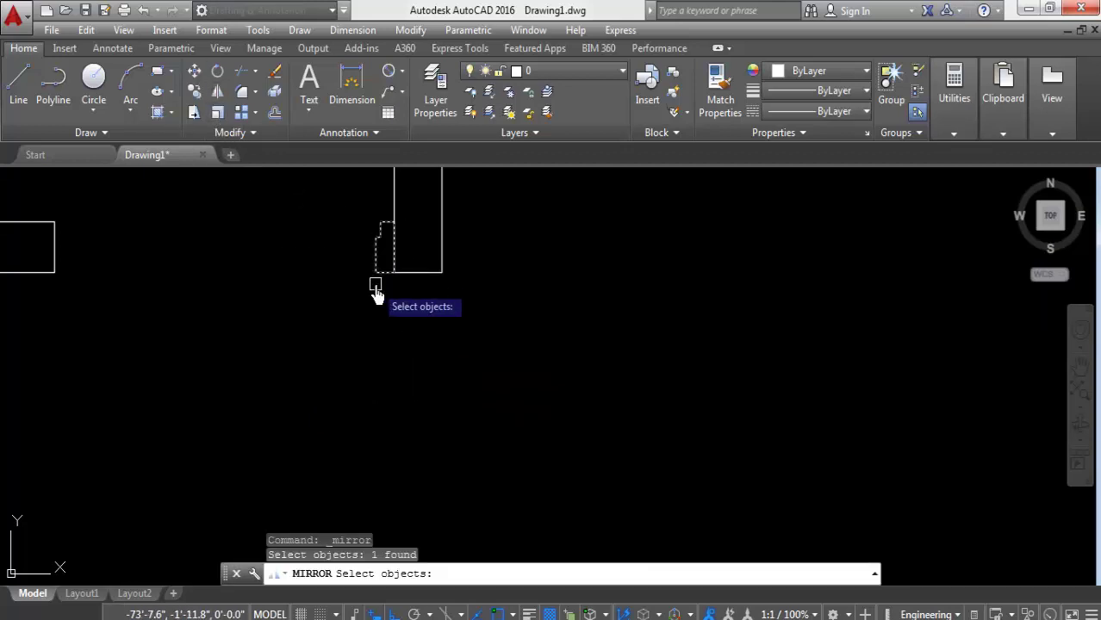
{"action": "key", "text": "Escape"}
{"action": "left_click", "coordinate": [196, 93]}
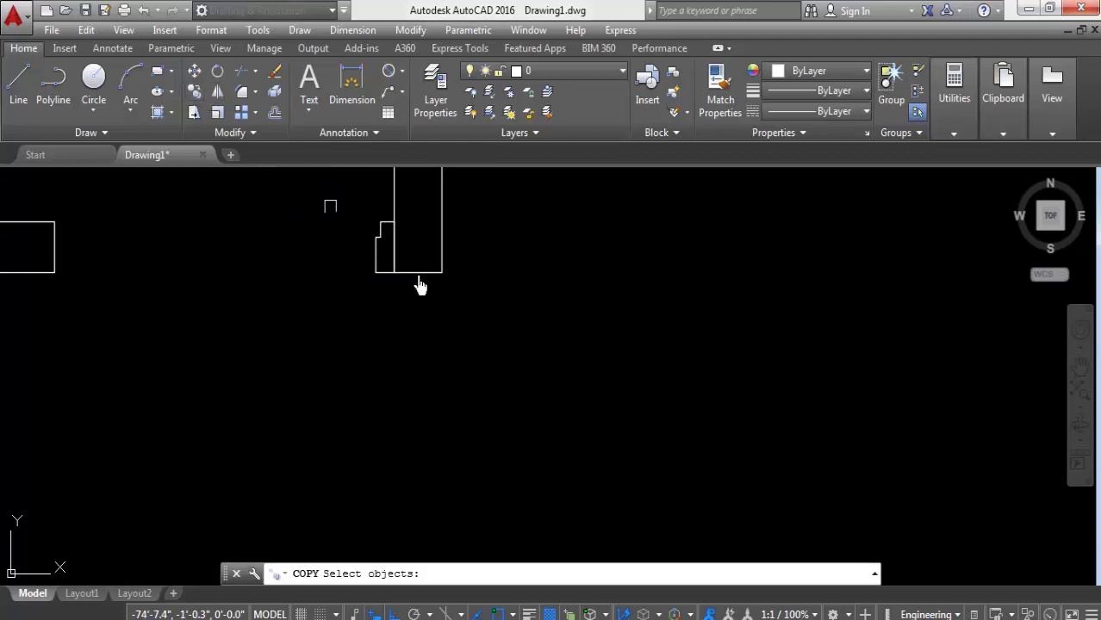
{"action": "left_click", "coordinate": [384, 273]}
{"action": "key", "text": "Return"}
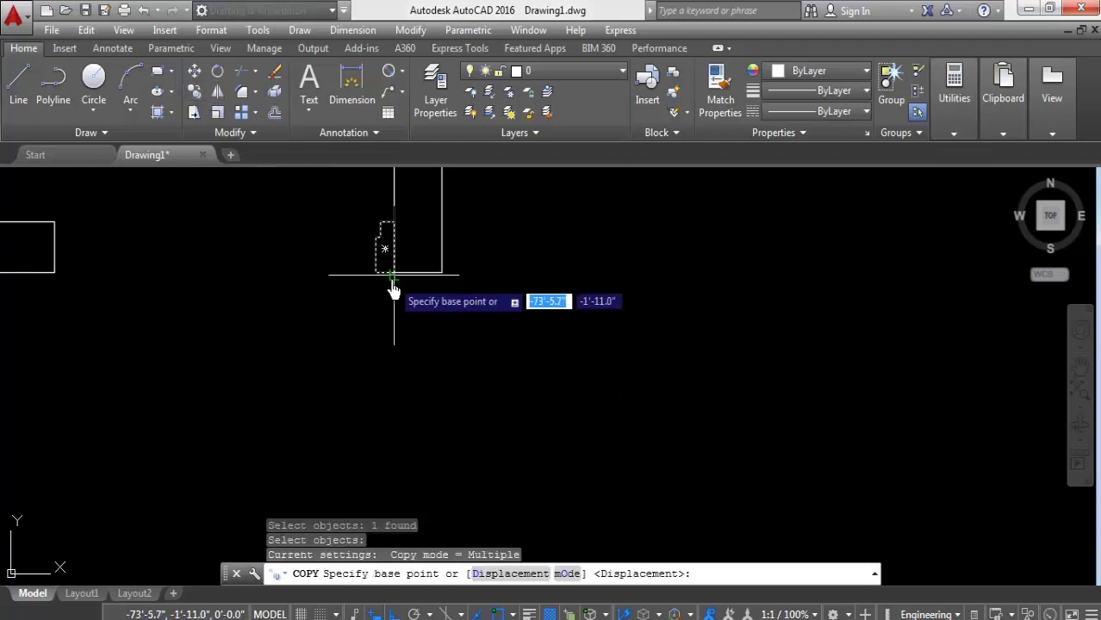
{"action": "left_click", "coordinate": [394, 273]}
{"action": "left_click", "coordinate": [91, 317]}
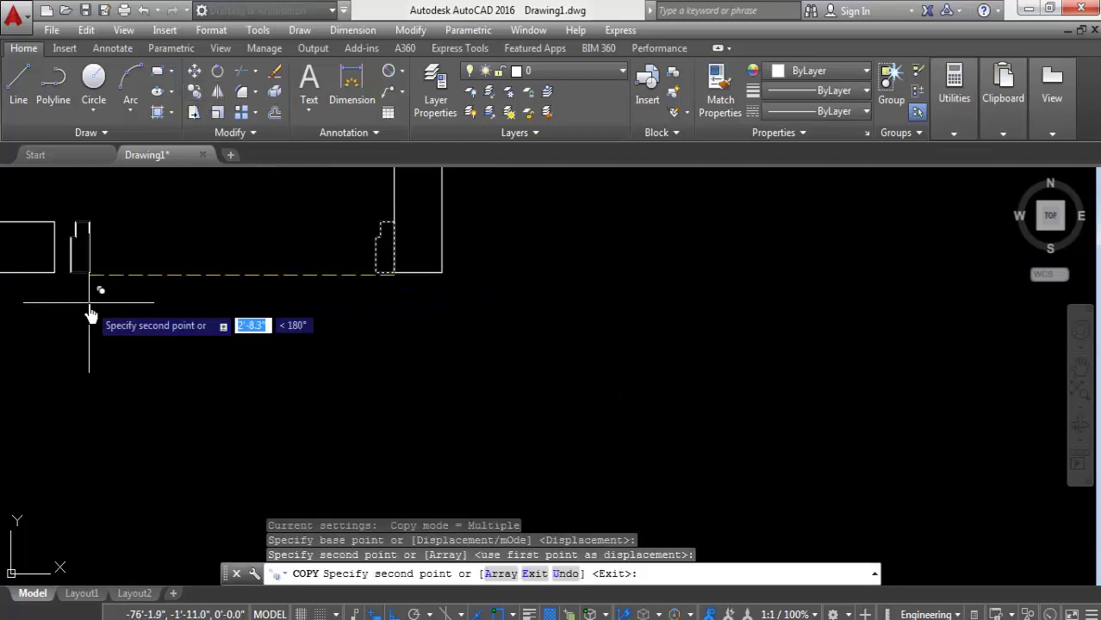
{"action": "key", "text": "Escape"}
Delete the misplaced small rectangle near the left wall end
{"action": "middle_click_drag", "start_coordinate": [1, 287], "coordinate": [120, 309]}
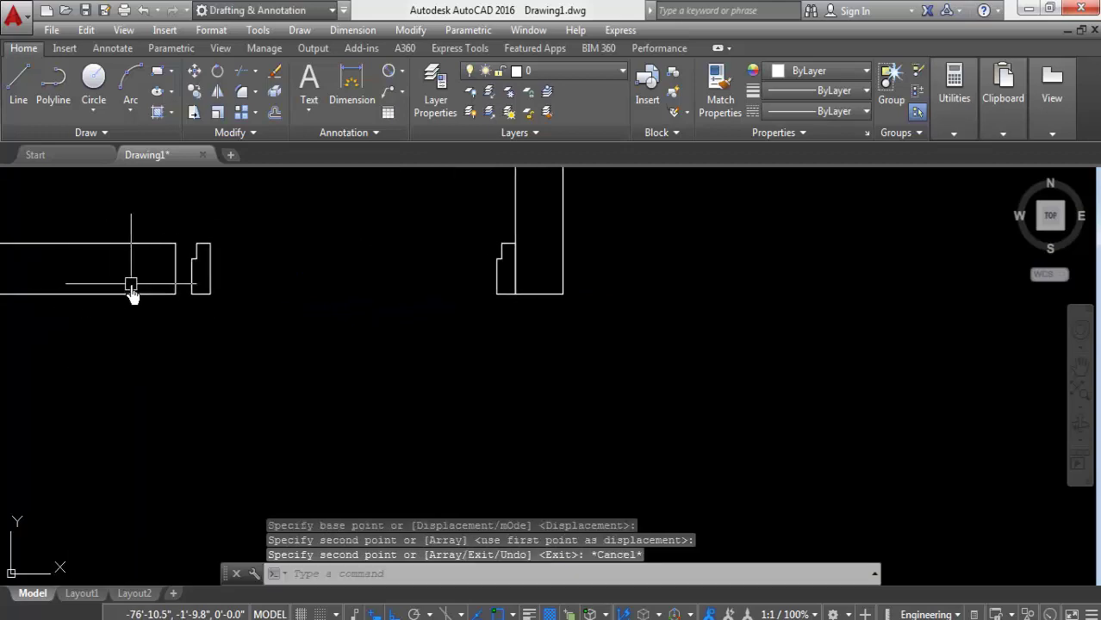
{"action": "scroll", "coordinate": [142, 287], "scroll_direction": "up", "scroll_amount": 2}
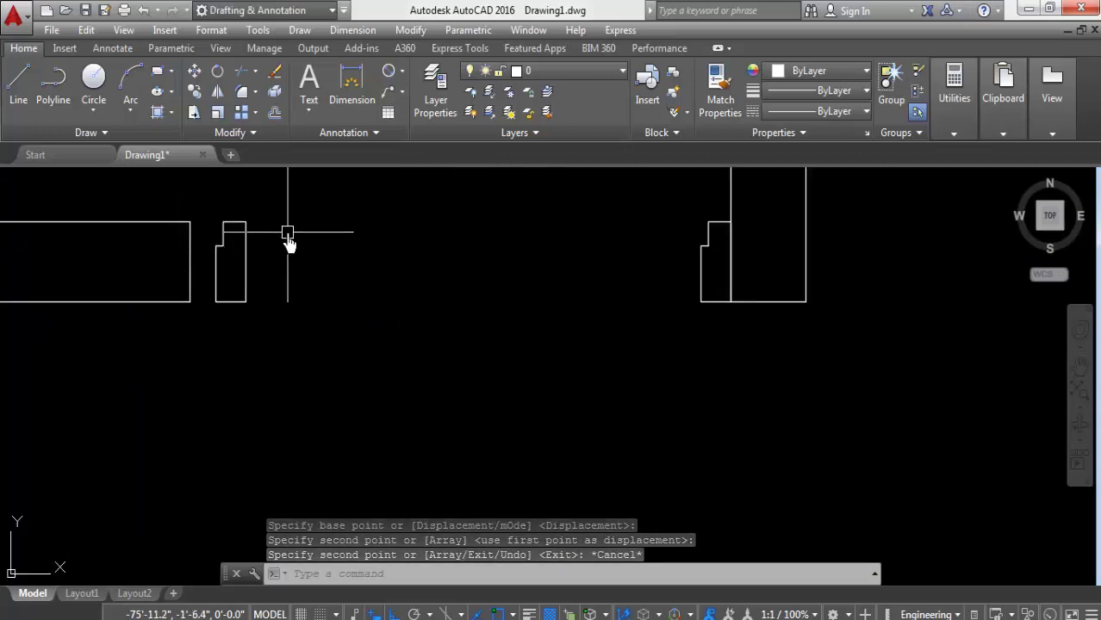
{"action": "left_click", "coordinate": [229, 304]}
{"action": "key", "text": "Delete"}
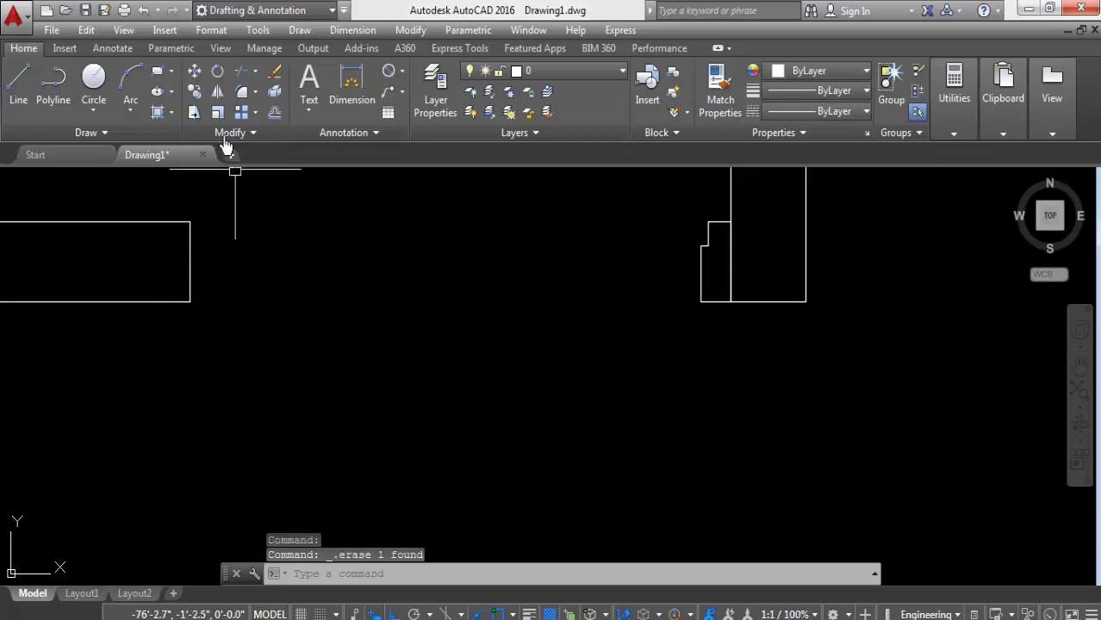
Mirror the right jamb across a vertical line, keeping the original
{"action": "left_click", "coordinate": [216, 93]}
{"action": "left_click", "coordinate": [695, 304]}
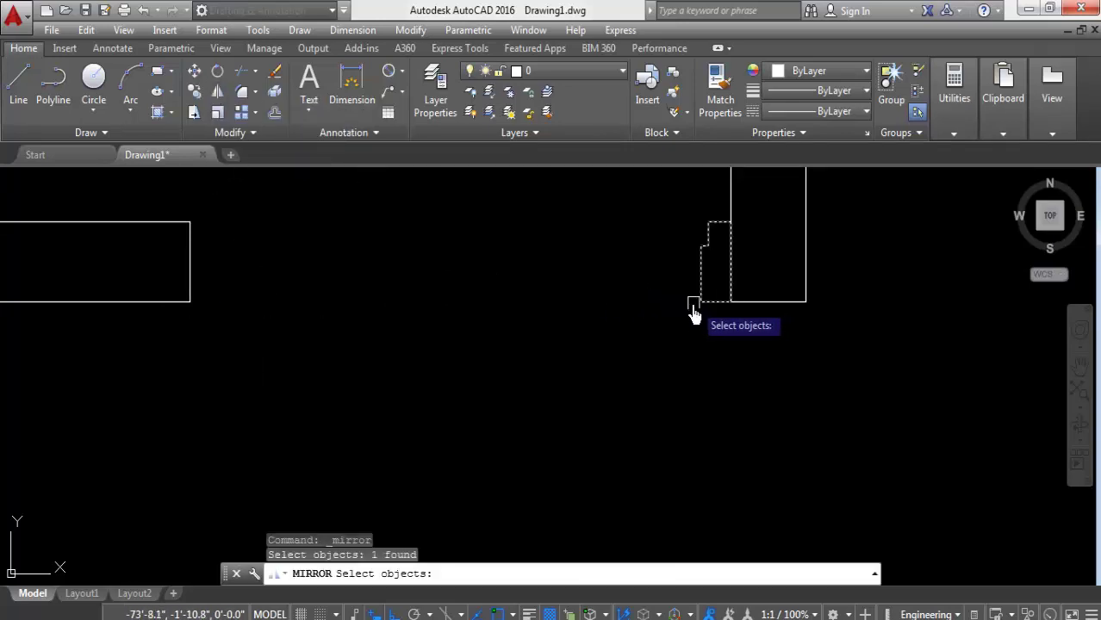
{"action": "key", "text": "Return"}
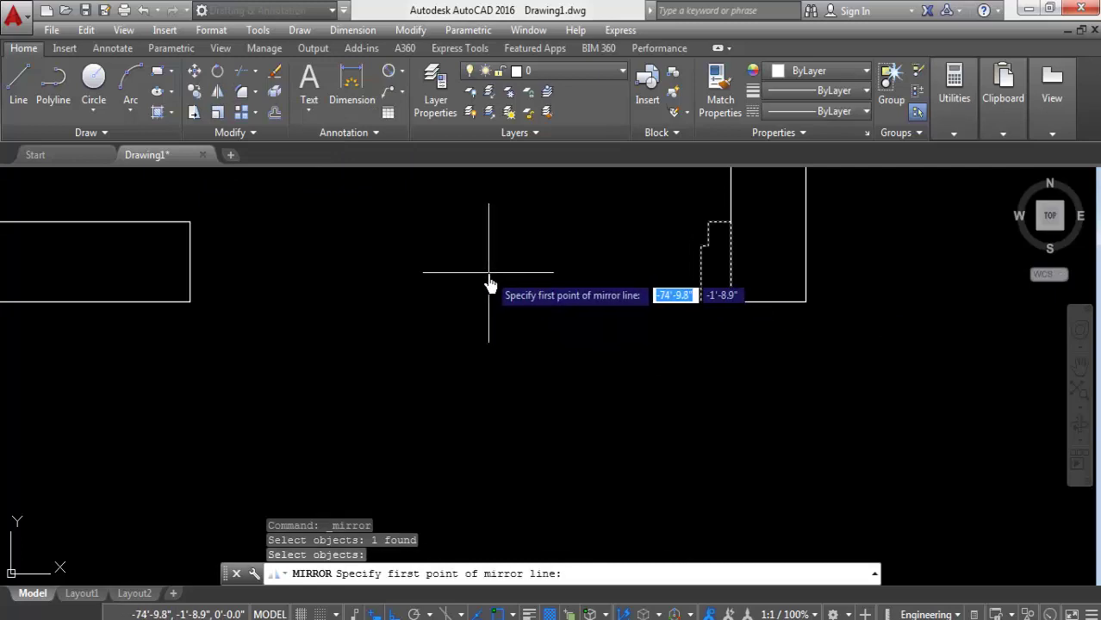
{"action": "left_click", "coordinate": [488, 276]}
{"action": "left_click", "coordinate": [499, 416]}
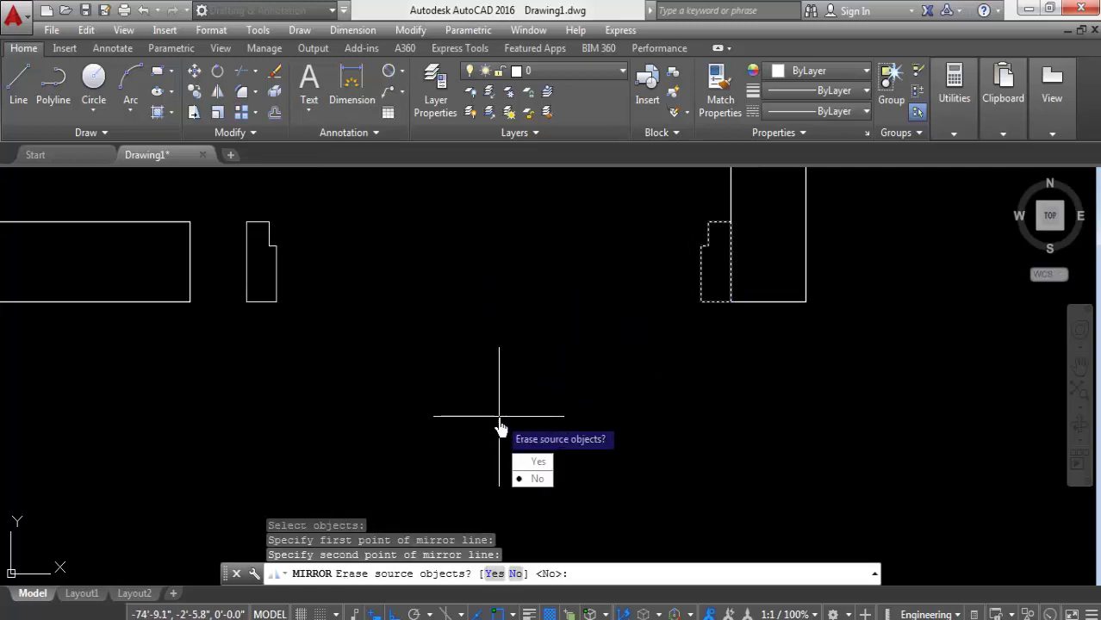
{"action": "left_click", "coordinate": [534, 481]}
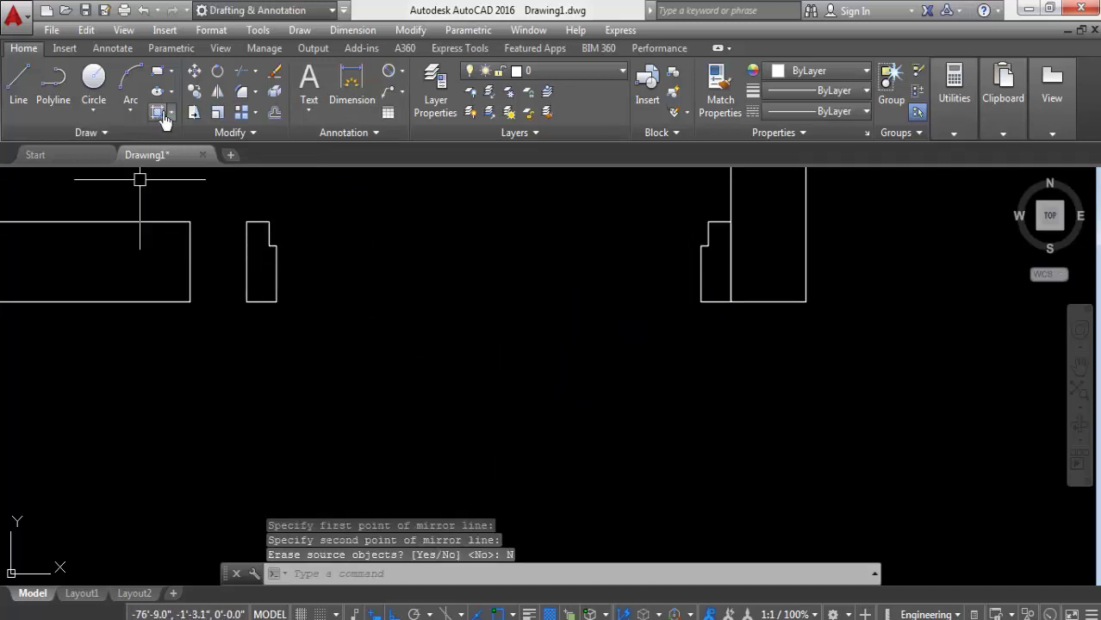
Move the mirrored jamb onto the left wall's end by its lower-left corner
{"action": "left_click", "coordinate": [194, 76]}
{"action": "left_click", "coordinate": [338, 220]}
{"action": "left_click", "coordinate": [255, 336]}
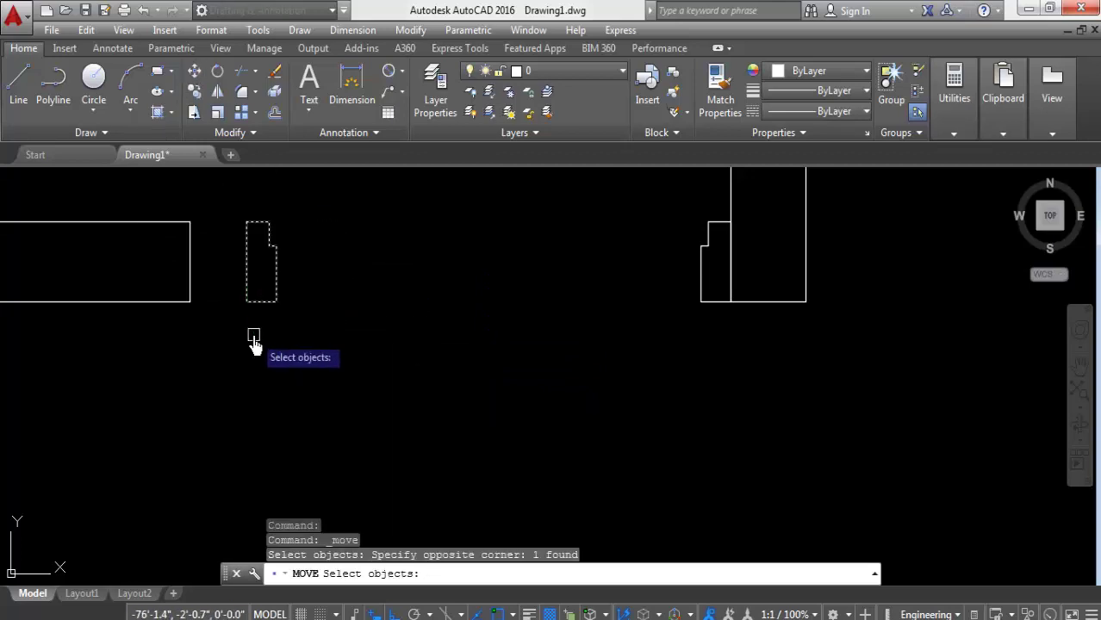
{"action": "key", "text": "Return"}
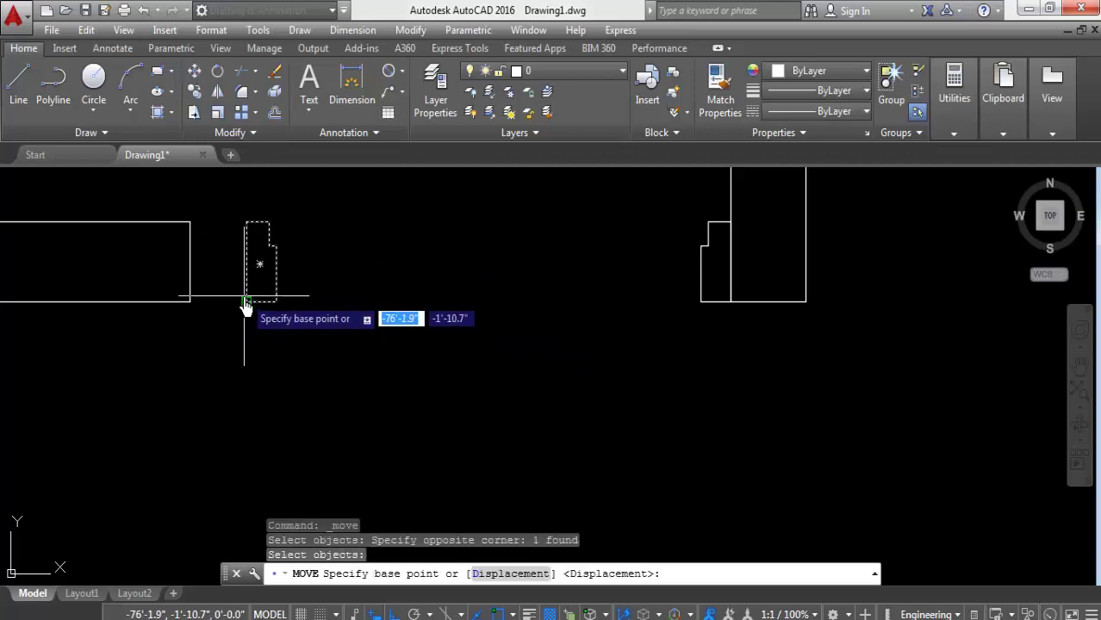
{"action": "left_click", "coordinate": [246, 302]}
{"action": "left_click", "coordinate": [192, 312]}
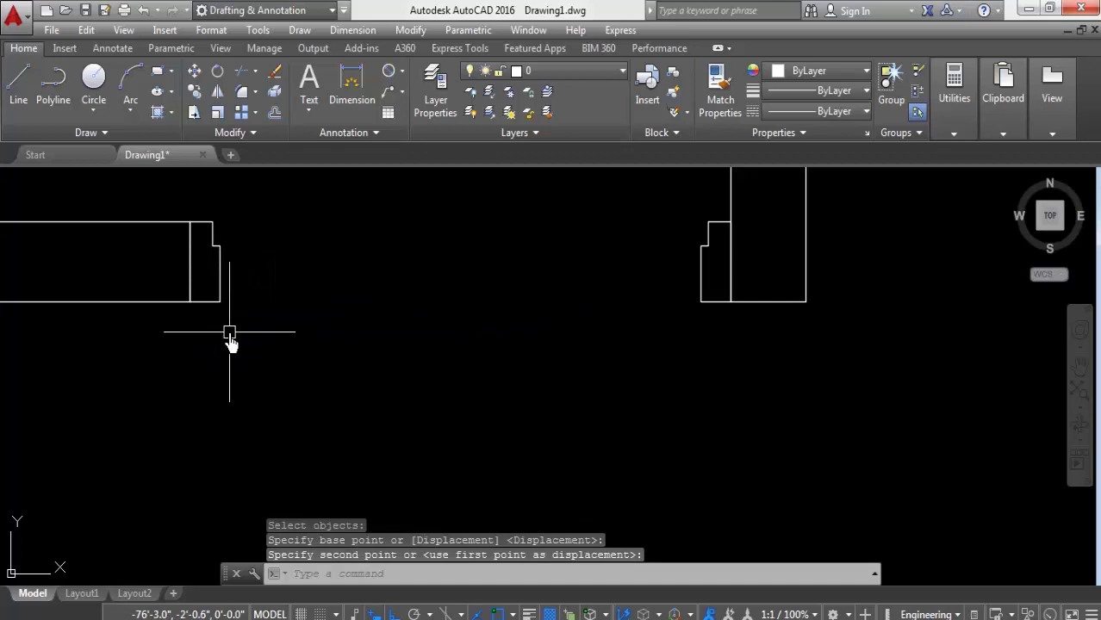
{"action": "scroll", "coordinate": [203, 384], "scroll_direction": "down", "scroll_amount": 4}
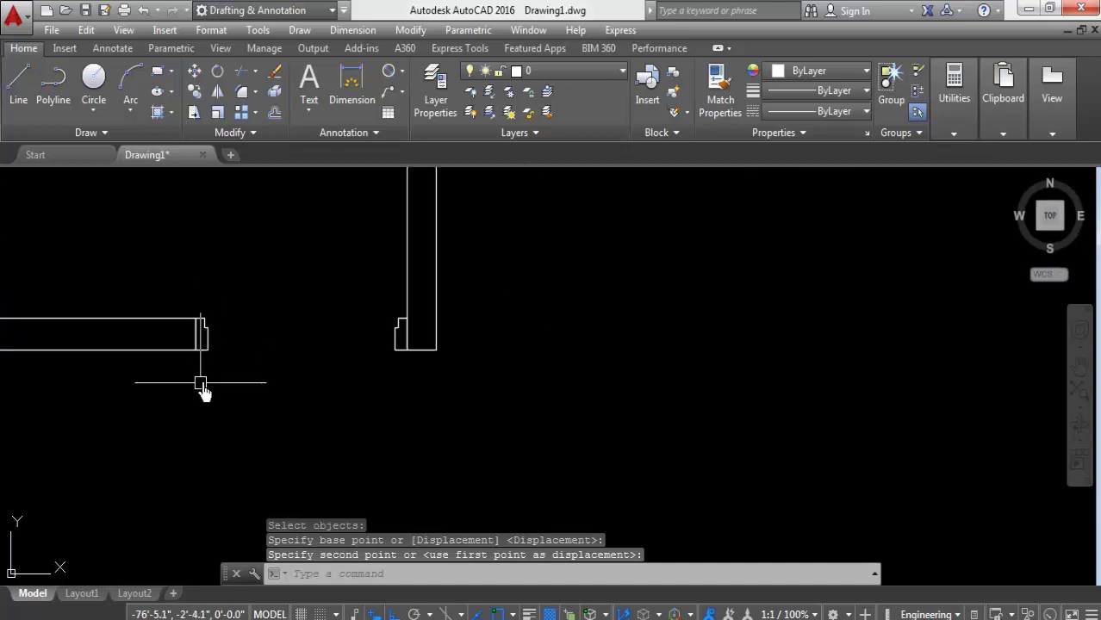
Draw a thin door-leaf rectangle spanning across the door opening
{"action": "left_click", "coordinate": [159, 76]}
{"action": "scroll", "coordinate": [222, 349], "scroll_direction": "up", "scroll_amount": 2}
{"action": "left_click", "coordinate": [194, 305]}
{"action": "middle_click_drag", "start_coordinate": [194, 309], "coordinate": [544, 351]}
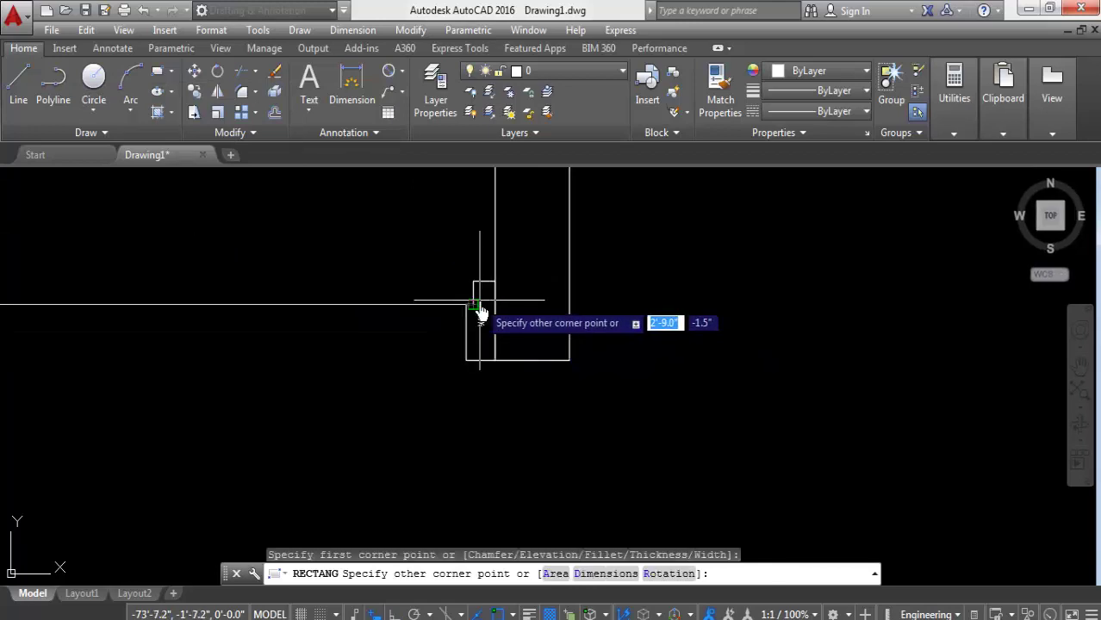
{"action": "left_click", "coordinate": [478, 311]}
{"action": "scroll", "coordinate": [567, 393], "scroll_direction": "down", "scroll_amount": 1}
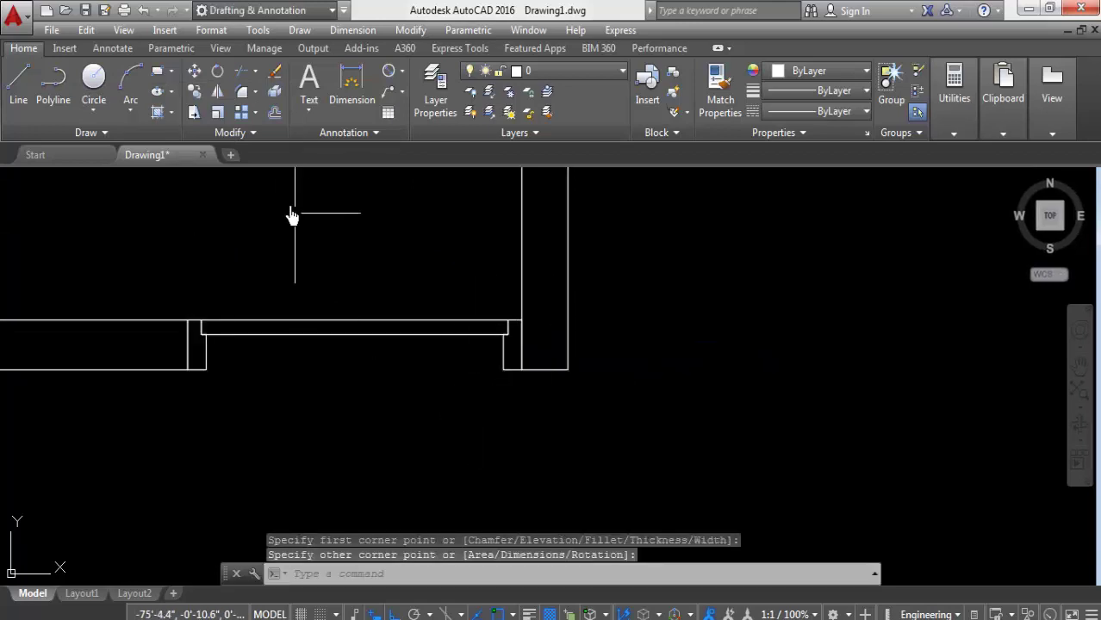
Start rotating the door leaf, then cancel after picking a wrong mid-leaf pivot
{"action": "left_click", "coordinate": [217, 74]}
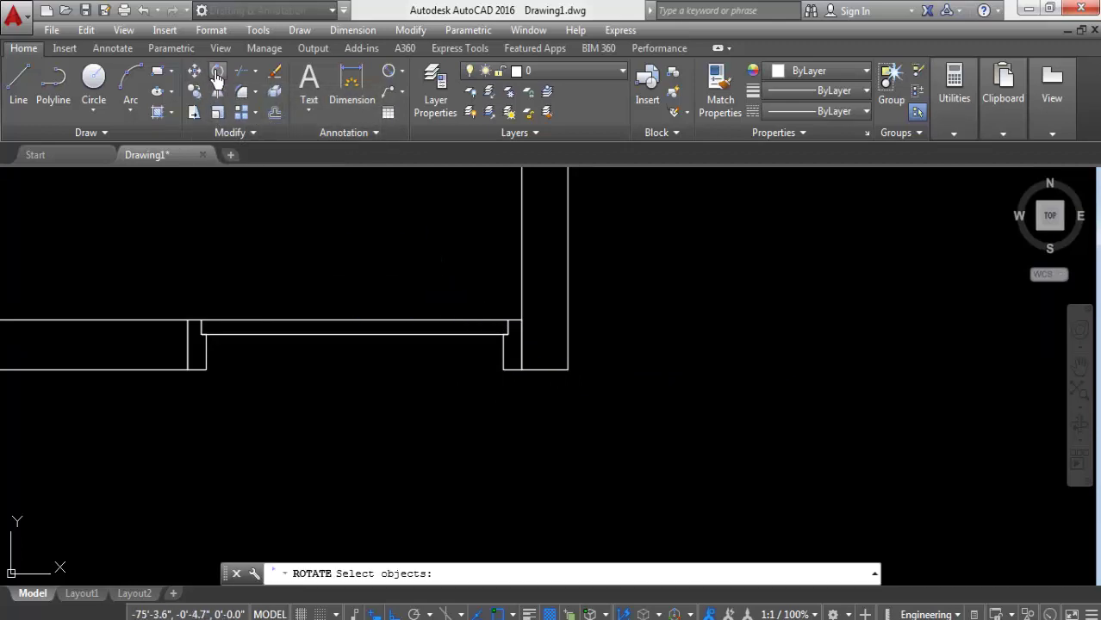
{"action": "left_click", "coordinate": [404, 265]}
{"action": "left_click", "coordinate": [348, 395]}
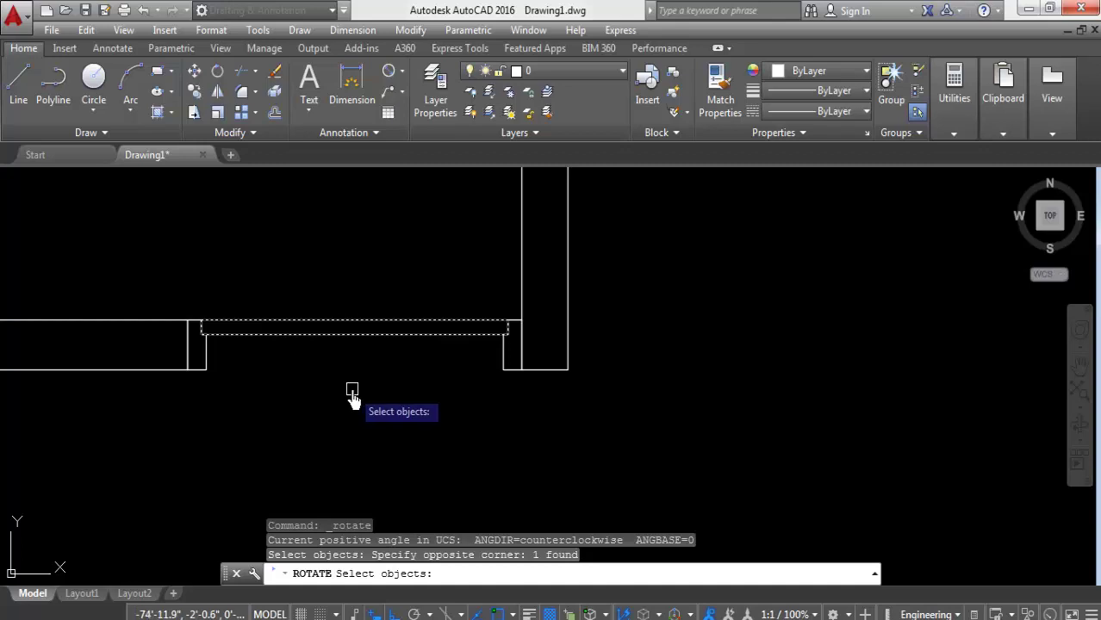
{"action": "key", "text": "Return"}
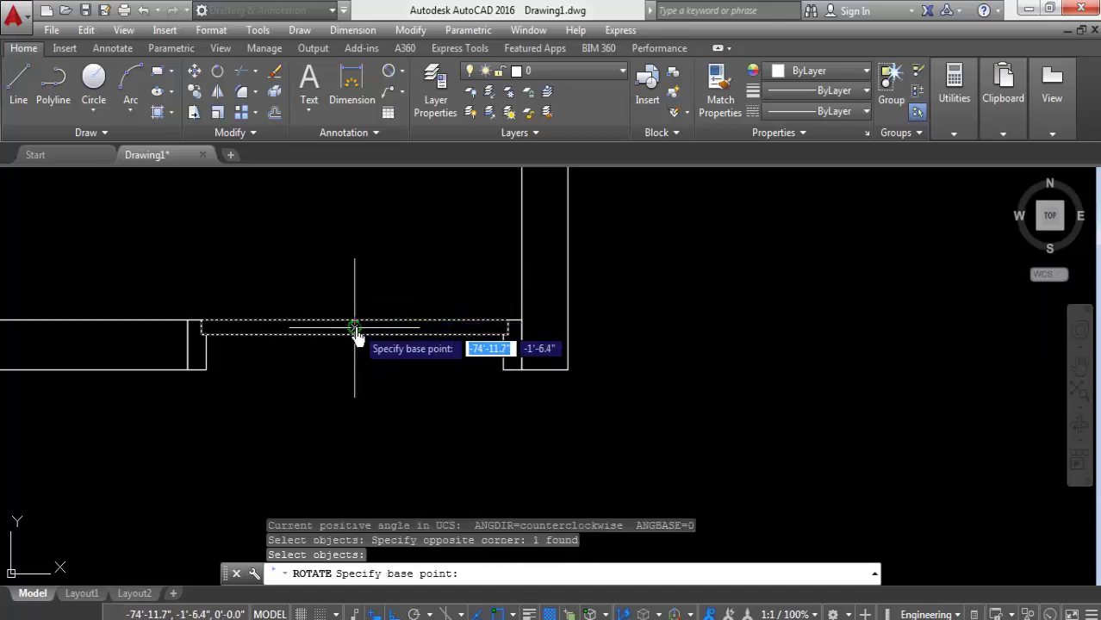
{"action": "left_click", "coordinate": [355, 329]}
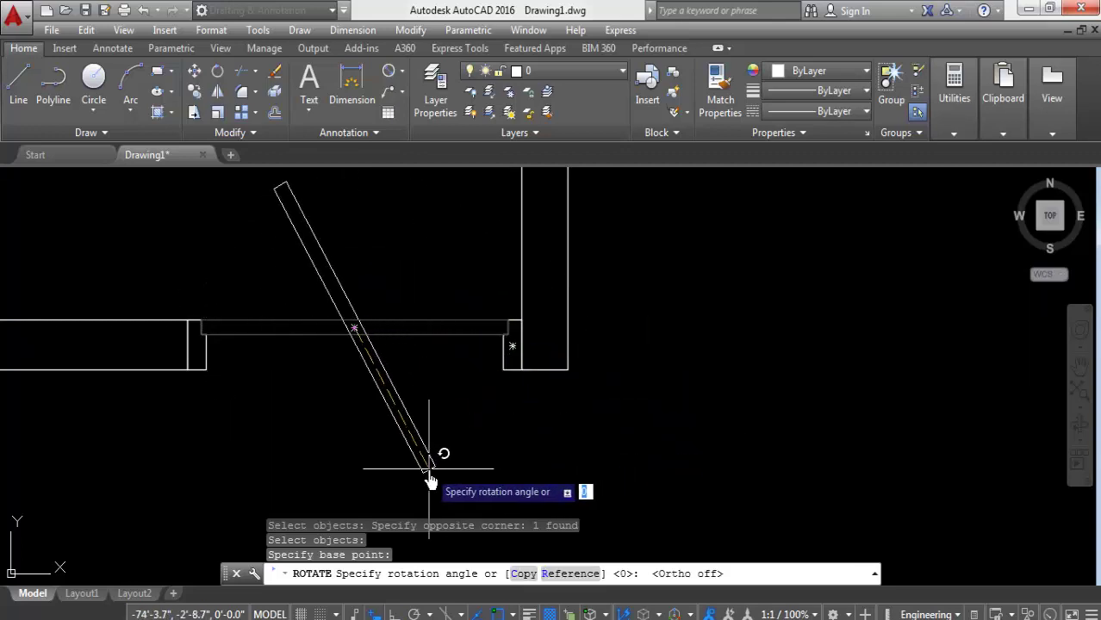
{"action": "key", "text": "Escape"}
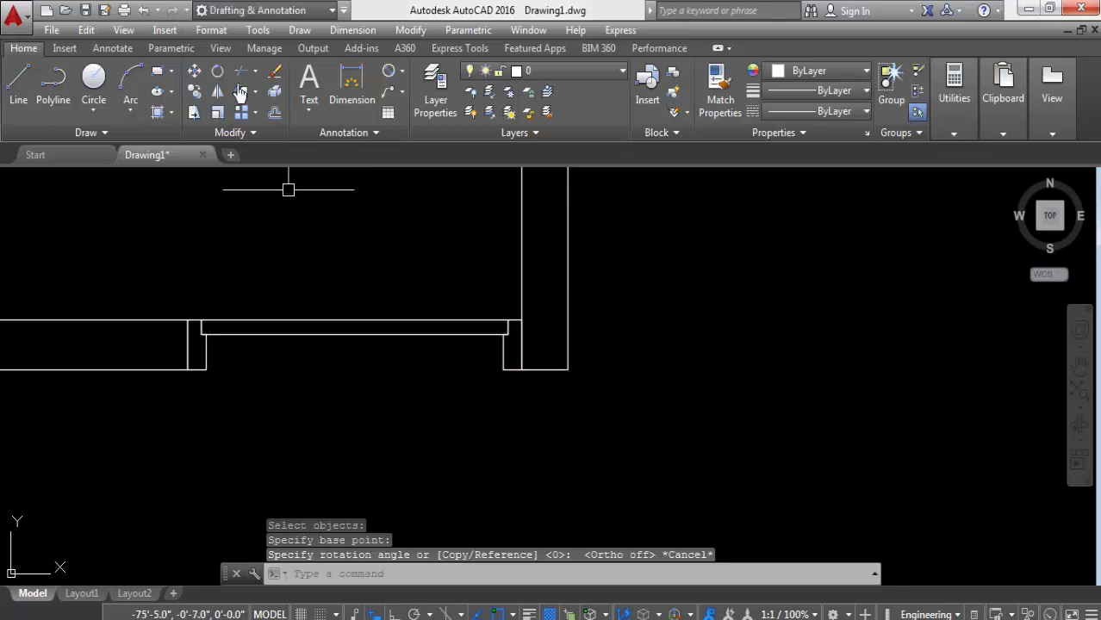
Rotate the door leaf 90° about its jamb end with Ortho on so it stands upright
{"action": "left_click", "coordinate": [221, 80]}
{"action": "left_click", "coordinate": [349, 270]}
{"action": "left_click", "coordinate": [246, 433]}
{"action": "key", "text": "Return"}
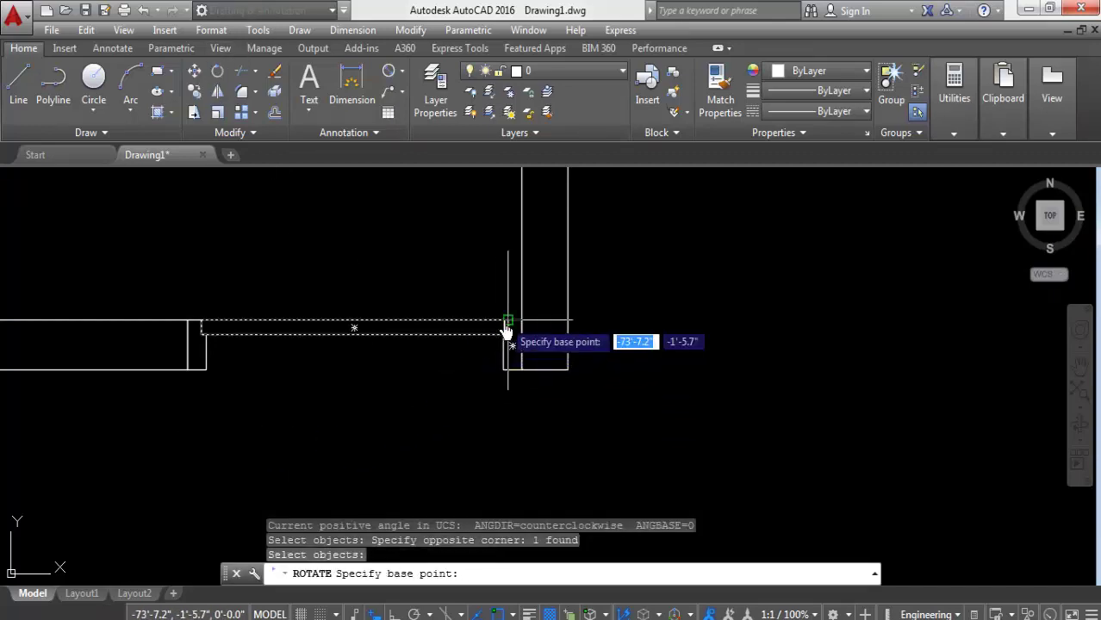
{"action": "scroll", "coordinate": [506, 336], "scroll_direction": "up", "scroll_amount": 4}
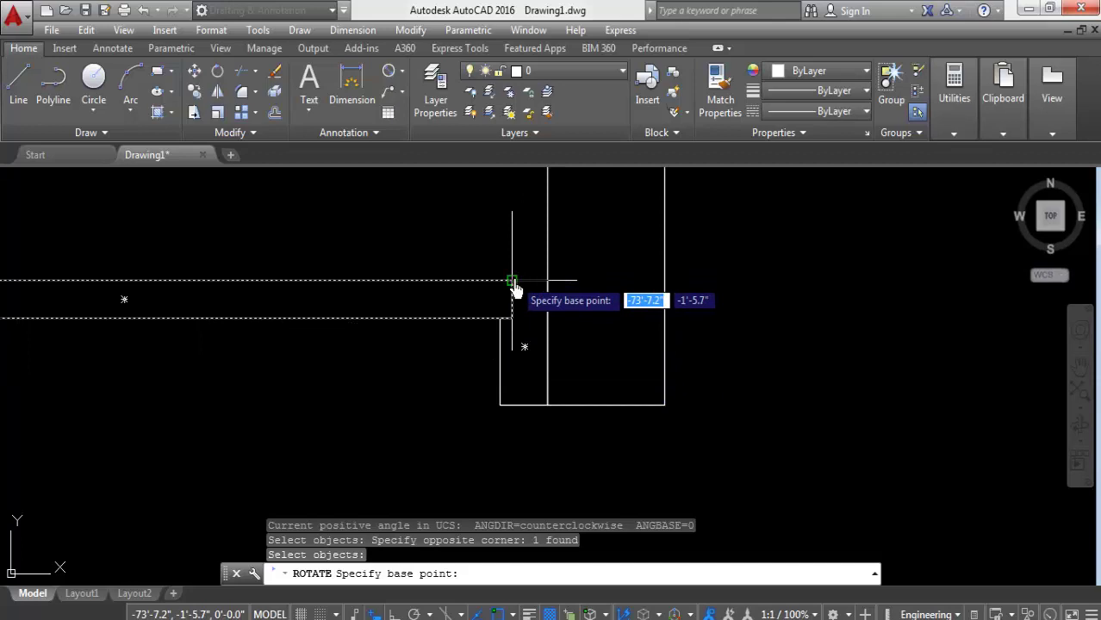
{"action": "left_click", "coordinate": [511, 282]}
{"action": "scroll", "coordinate": [513, 344], "scroll_direction": "down", "scroll_amount": 2}
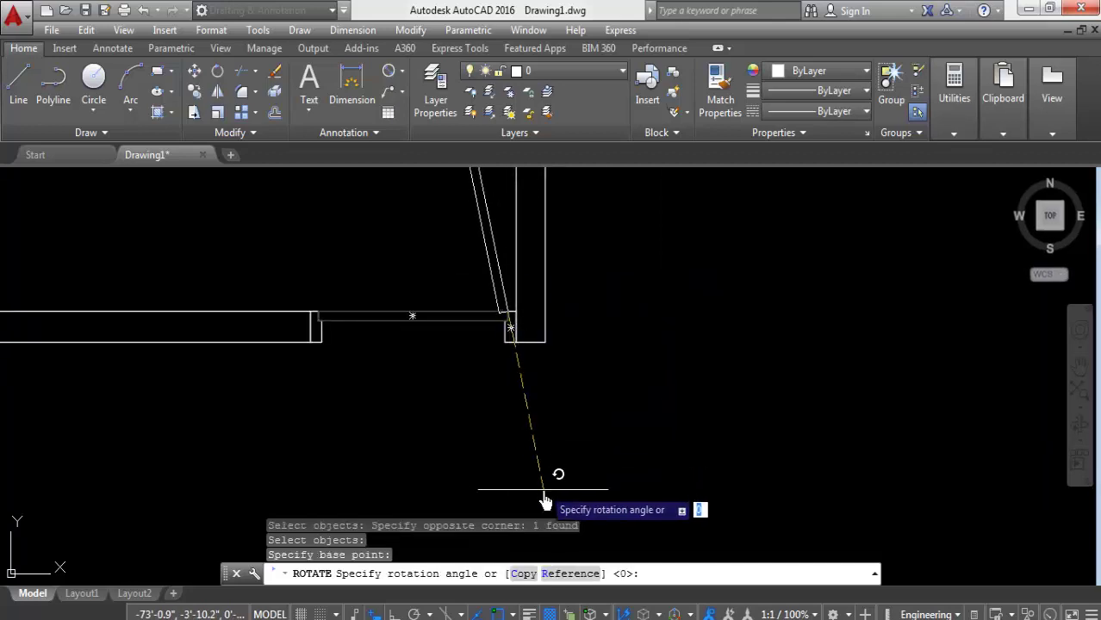
{"action": "key", "text": "F8"}
{"action": "scroll", "coordinate": [545, 450], "scroll_direction": "down", "scroll_amount": 2}
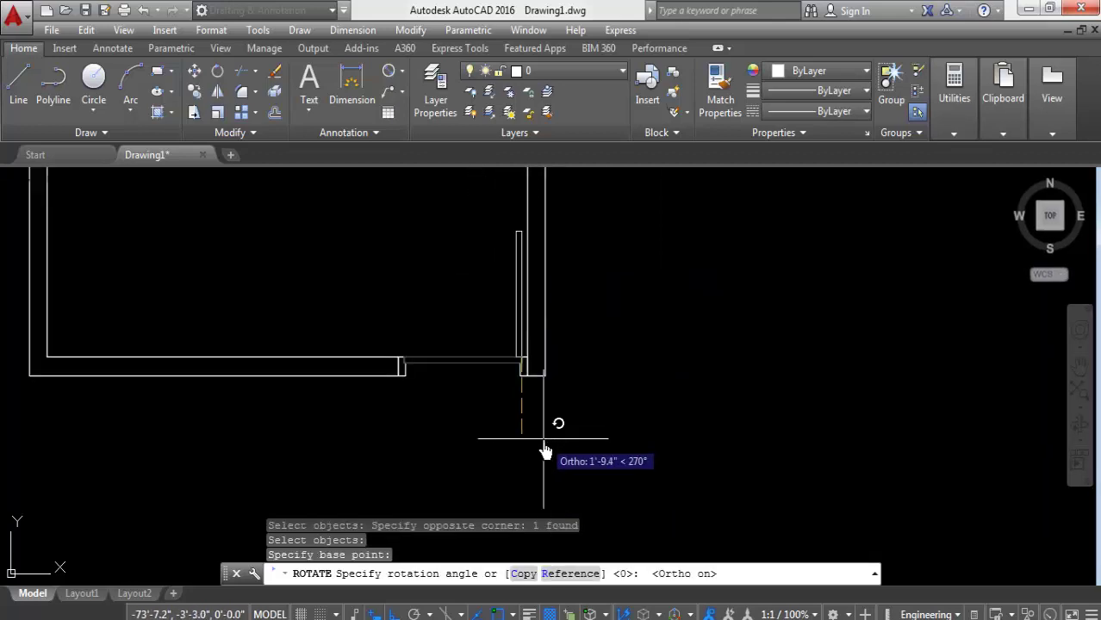
{"action": "left_click", "coordinate": [544, 451]}
{"action": "scroll", "coordinate": [570, 252], "scroll_direction": "up", "scroll_amount": 2}
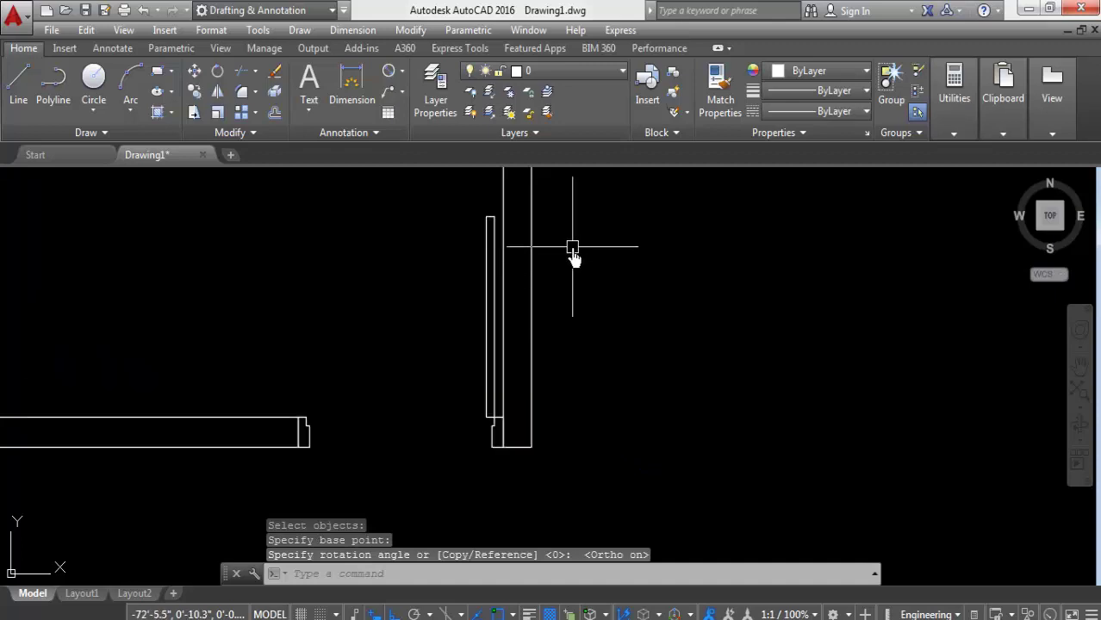
{"action": "left_click", "coordinate": [94, 110]}
{"action": "left_click", "coordinate": [134, 121]}
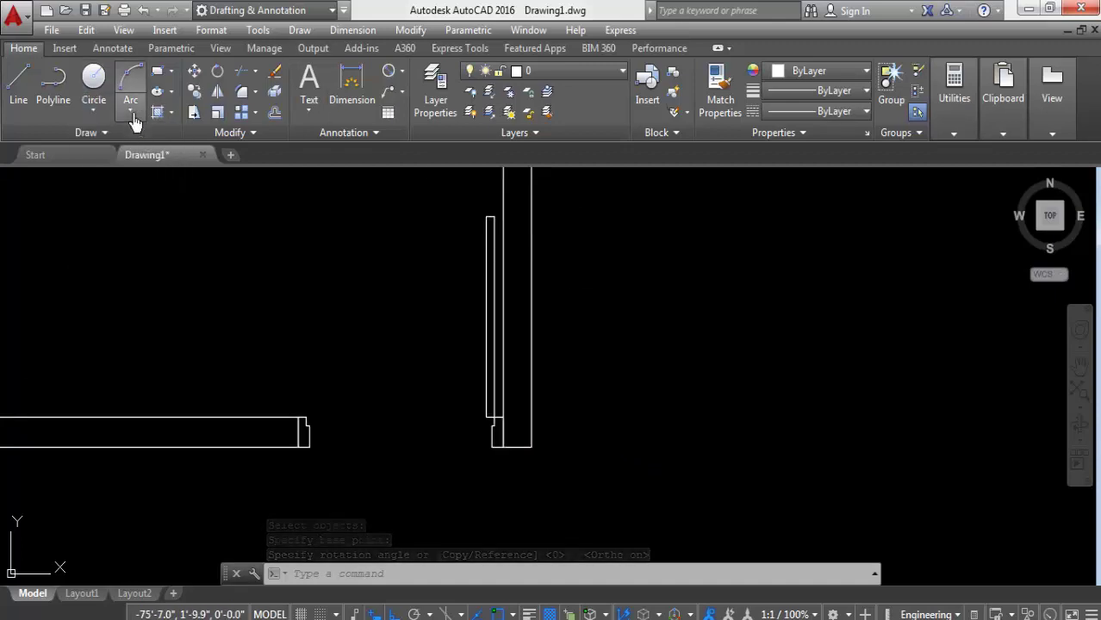
{"action": "left_click", "coordinate": [130, 112]}
{"action": "left_click", "coordinate": [140, 142]}
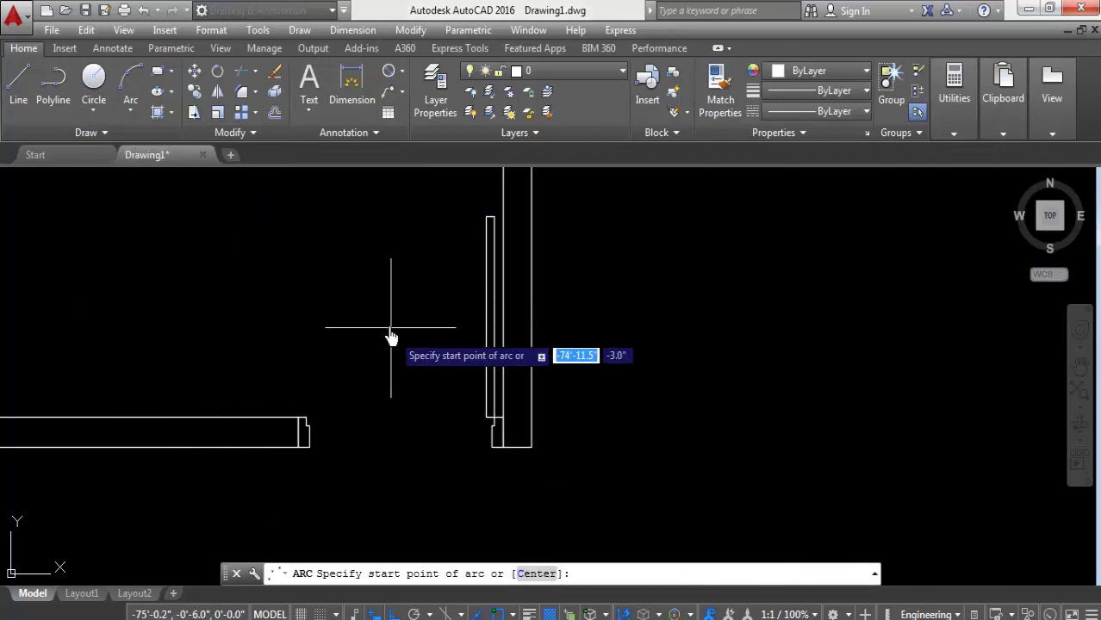
{"action": "right_click", "coordinate": [382, 300]}
{"action": "left_click", "coordinate": [423, 393]}
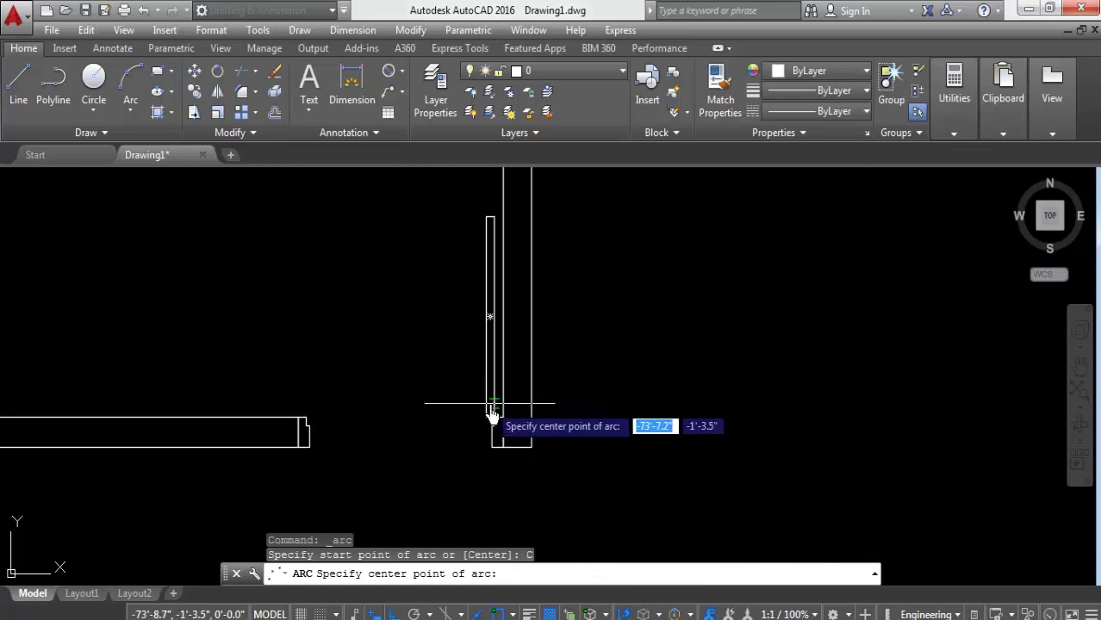
{"action": "scroll", "coordinate": [494, 430], "scroll_direction": "up", "scroll_amount": 2}
{"action": "scroll", "coordinate": [472, 434], "scroll_direction": "up", "scroll_amount": 2}
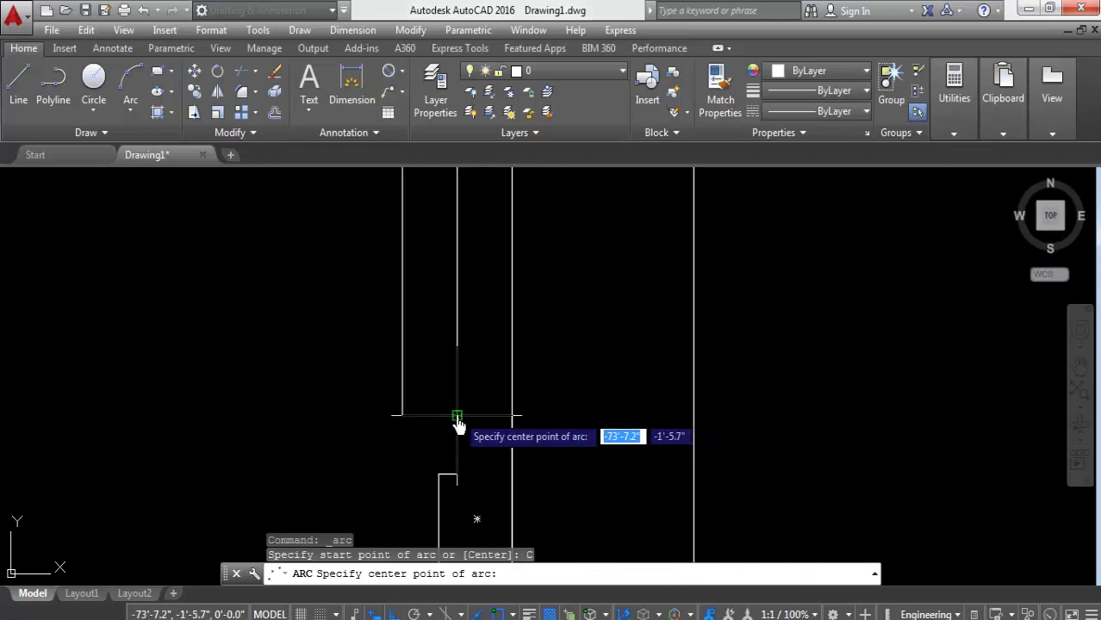
{"action": "left_click", "coordinate": [457, 417]}
{"action": "scroll", "coordinate": [412, 484], "scroll_direction": "down", "scroll_amount": 2}
{"action": "scroll", "coordinate": [418, 439], "scroll_direction": "down", "scroll_amount": 2}
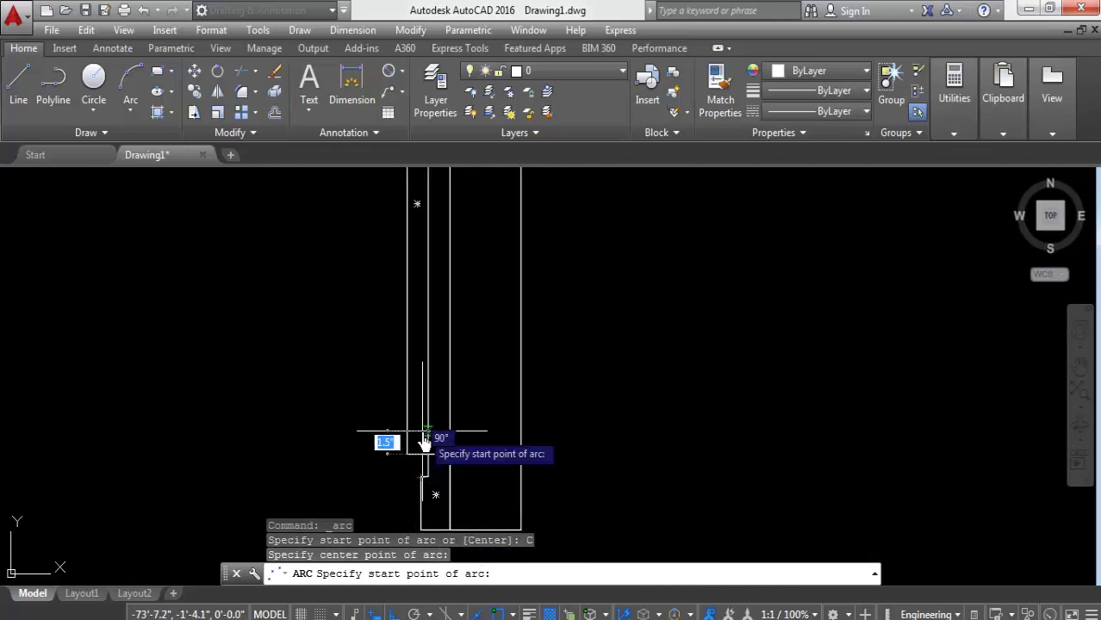
{"action": "scroll", "coordinate": [422, 443], "scroll_direction": "down", "scroll_amount": 4}
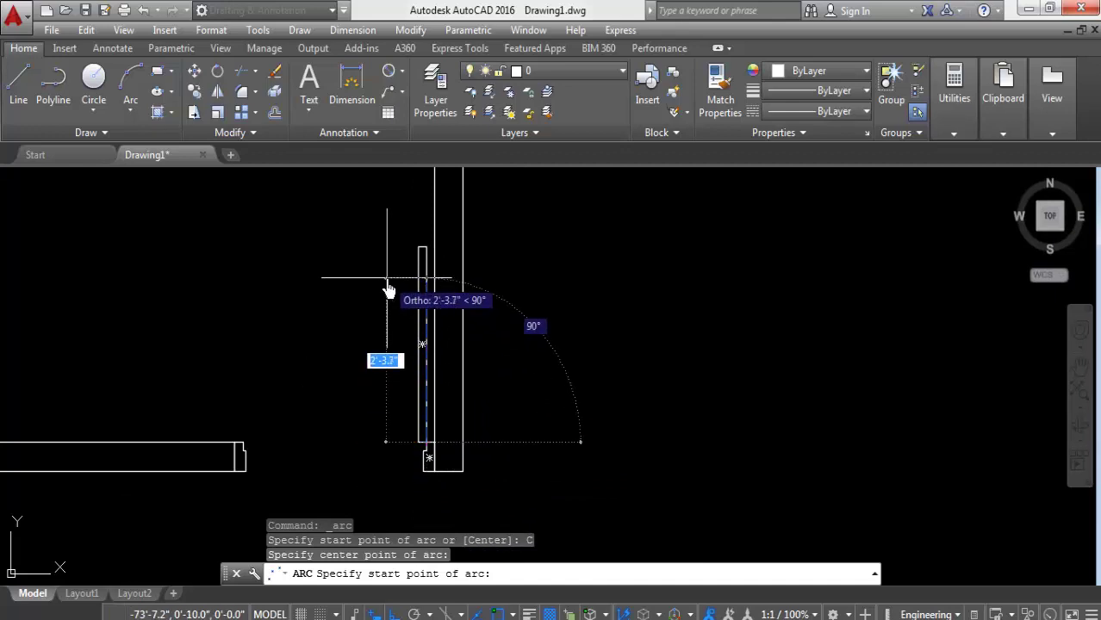
{"action": "key", "text": "Return"}
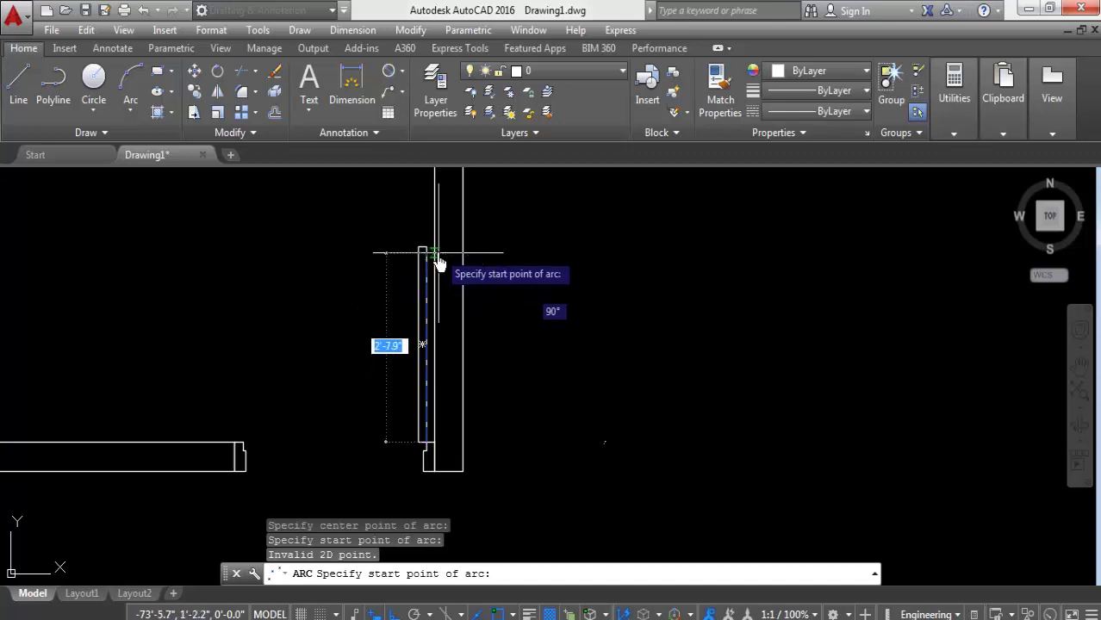
{"action": "left_click", "coordinate": [427, 247]}
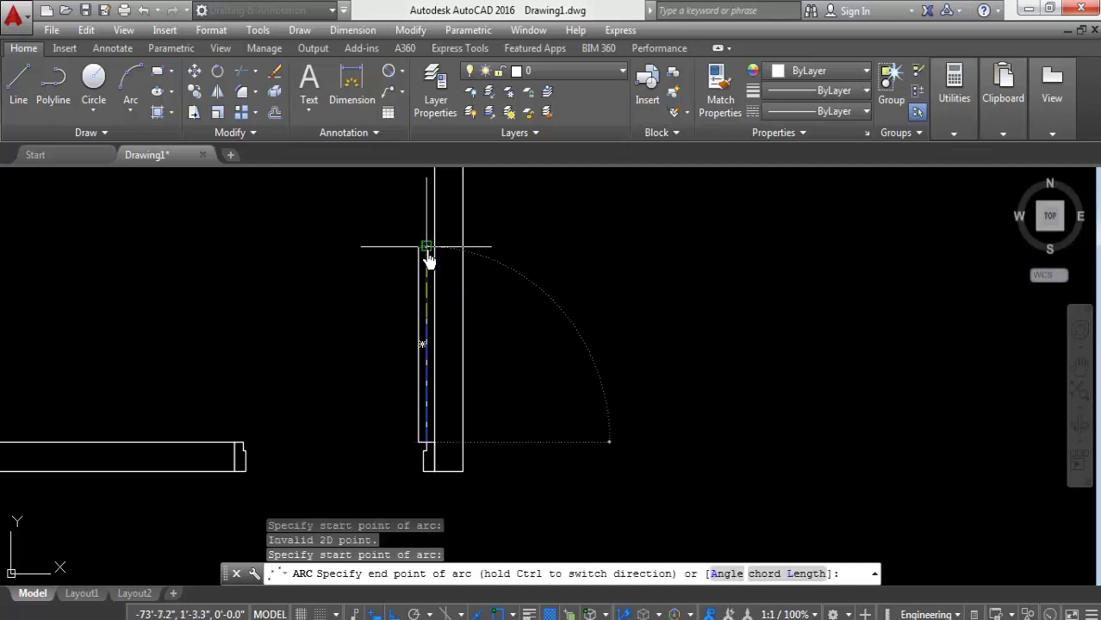
{"action": "left_click", "coordinate": [243, 444]}
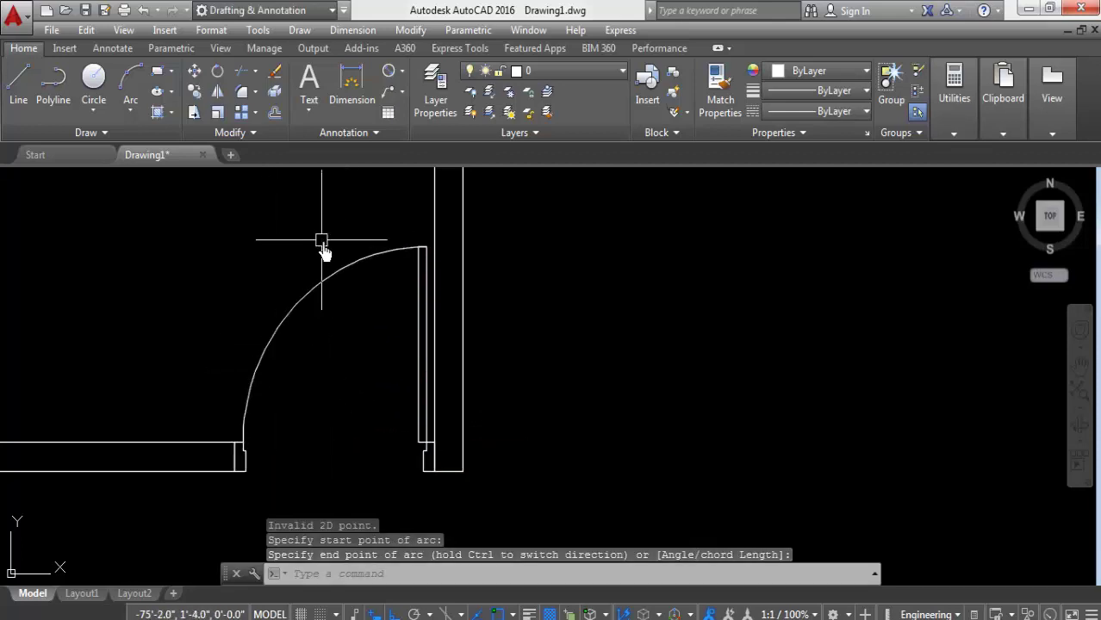
{"action": "left_click", "coordinate": [293, 312]}
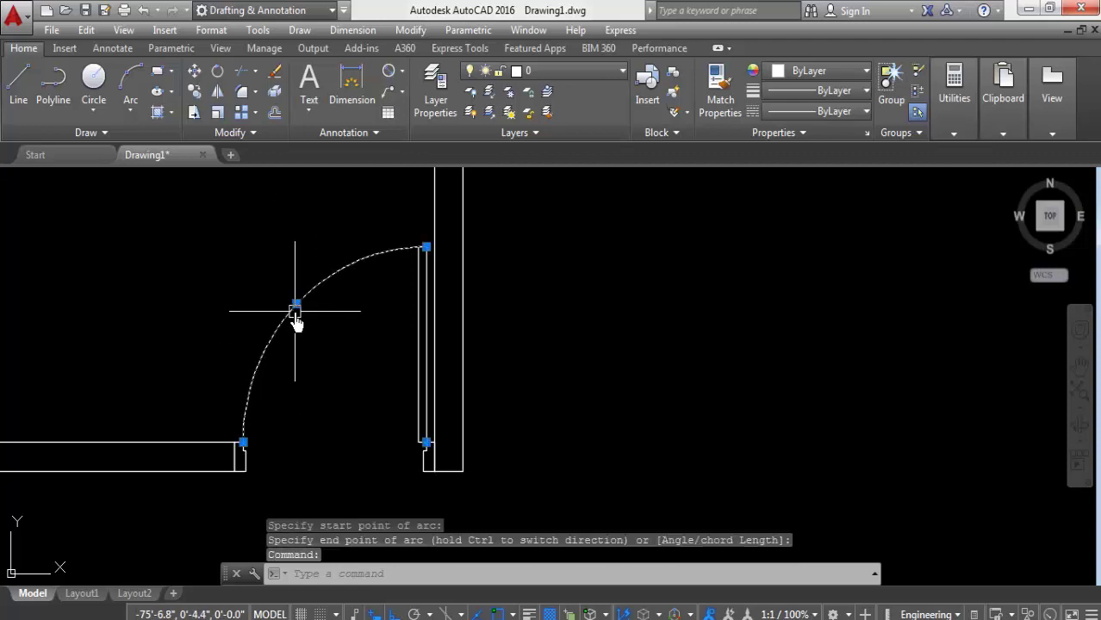
{"action": "key", "text": "Delete"}
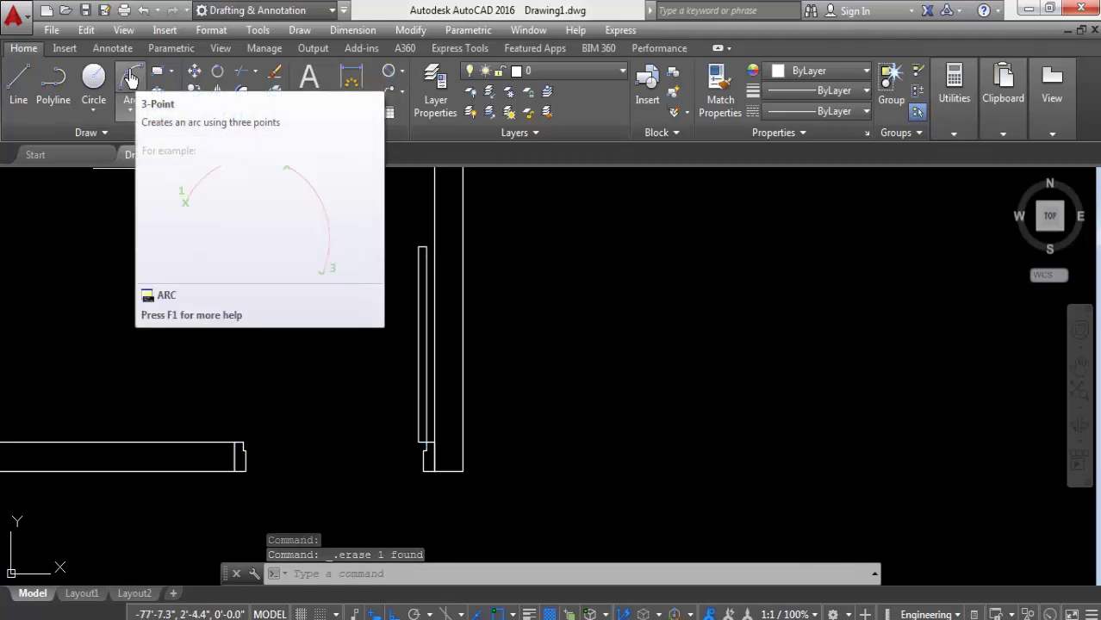
Draw a Center-option arc from the door leaf's top to the opposite wall end
{"action": "left_click", "coordinate": [131, 79]}
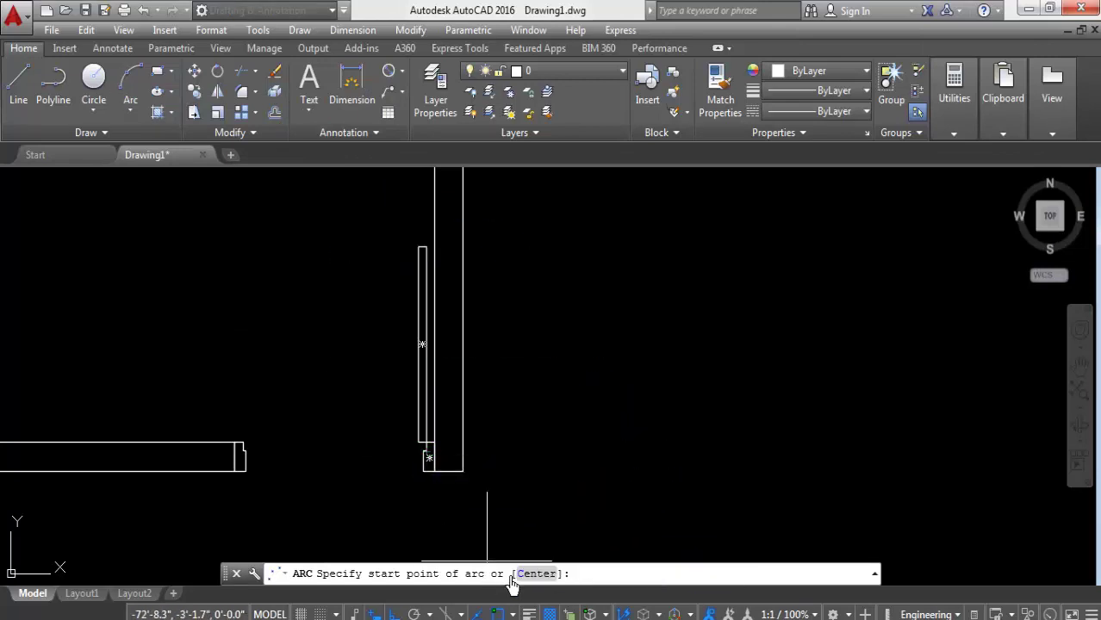
{"action": "right_click", "coordinate": [203, 264]}
{"action": "left_click", "coordinate": [247, 366]}
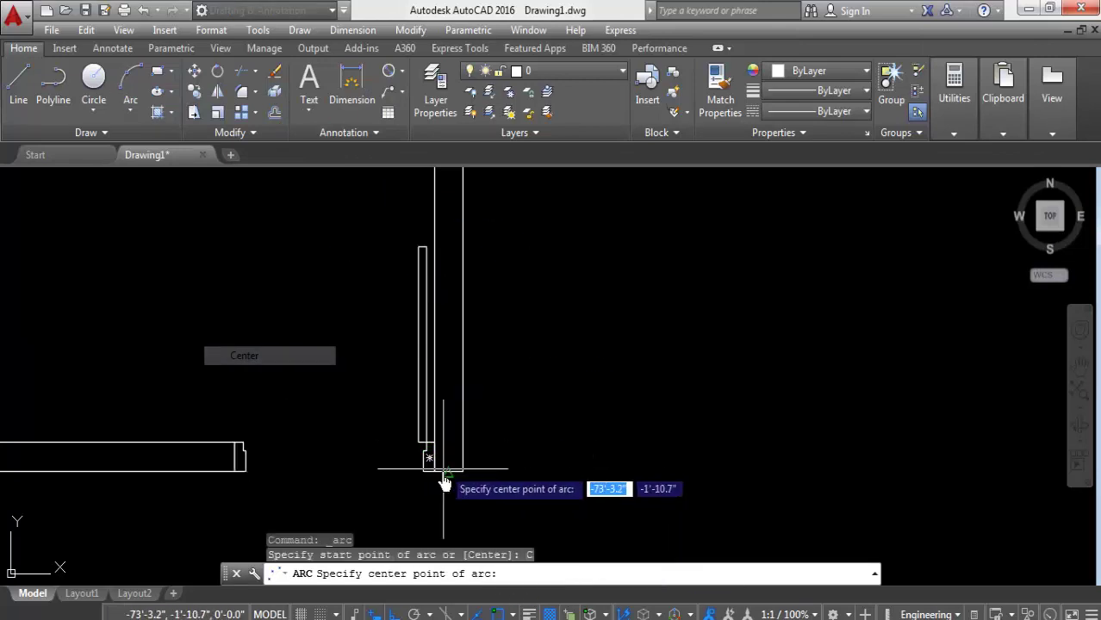
{"action": "scroll", "coordinate": [448, 470], "scroll_direction": "up", "scroll_amount": 4}
{"action": "scroll", "coordinate": [401, 446], "scroll_direction": "down", "scroll_amount": 4}
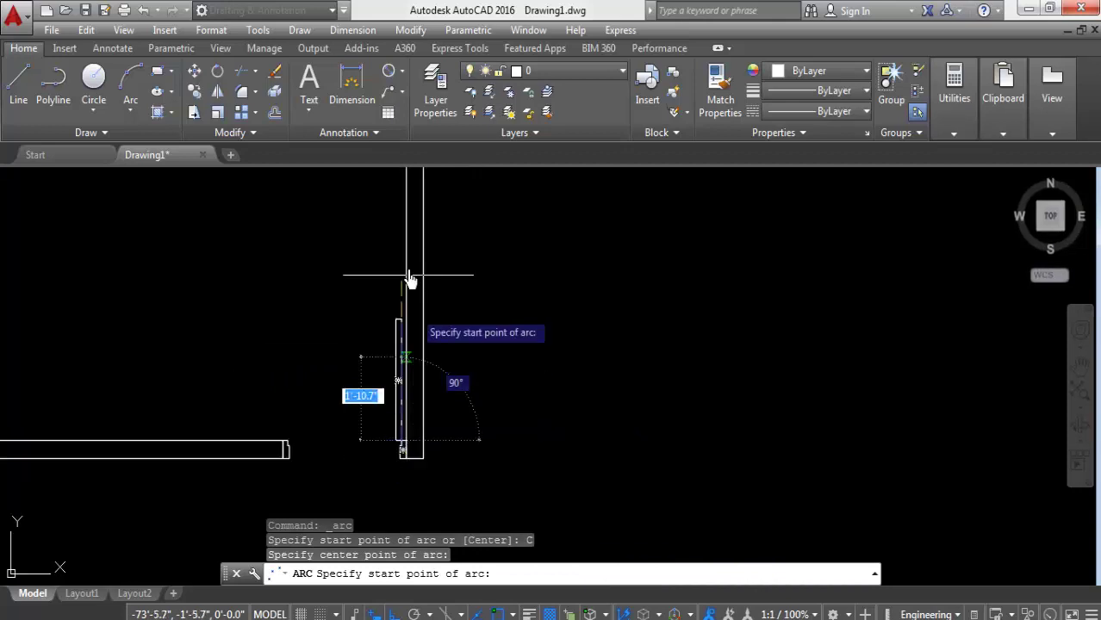
{"action": "scroll", "coordinate": [362, 345], "scroll_direction": "up", "scroll_amount": 4}
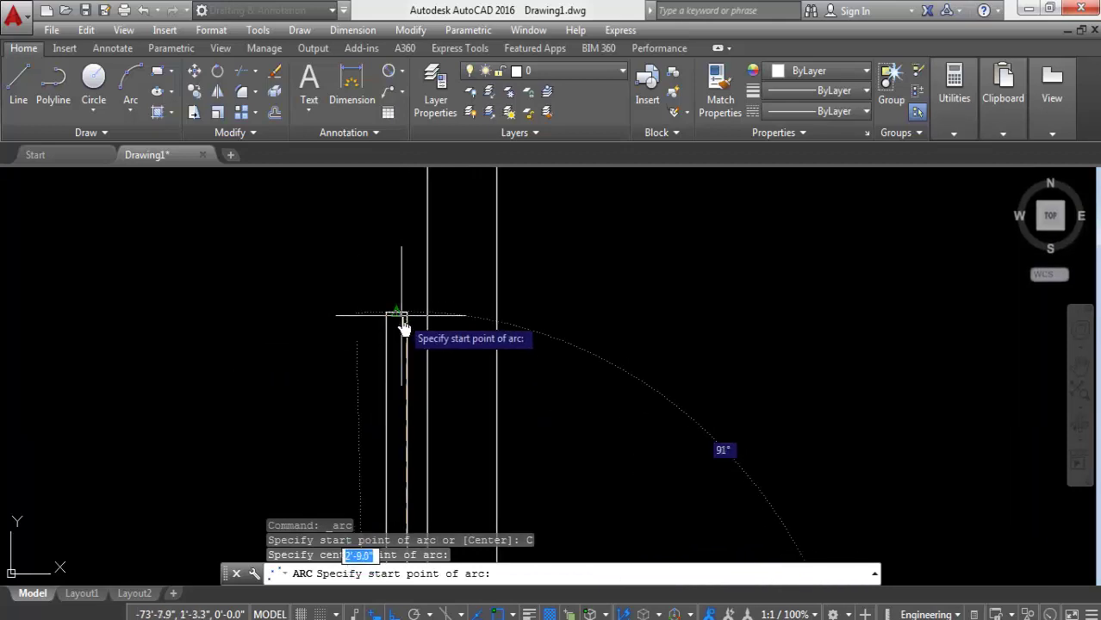
{"action": "left_click", "coordinate": [405, 321]}
{"action": "scroll", "coordinate": [361, 336], "scroll_direction": "down", "scroll_amount": 1}
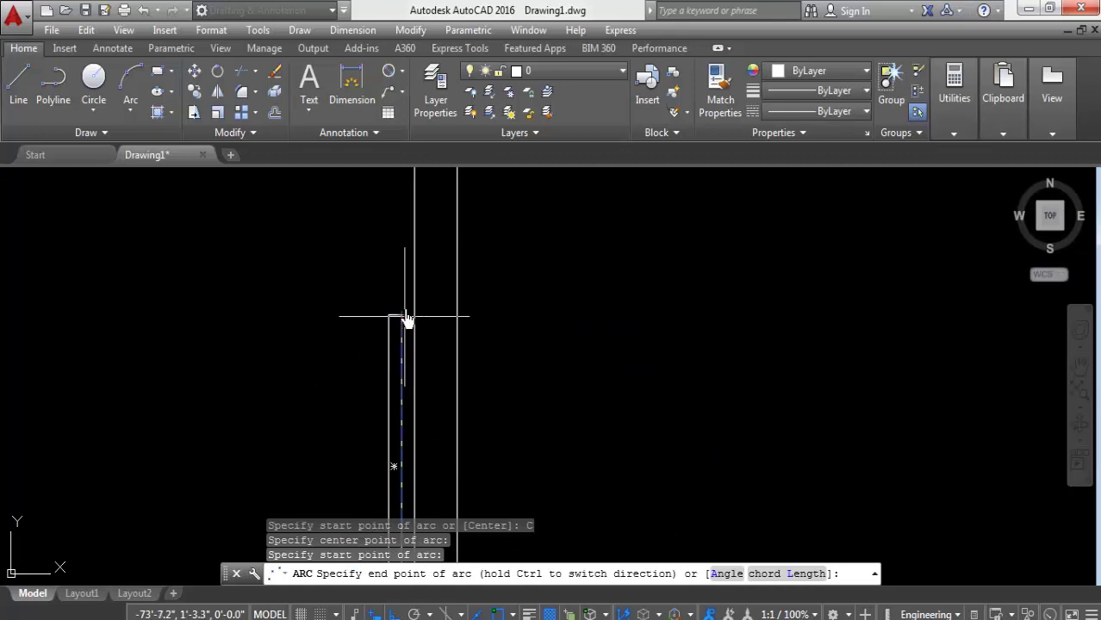
{"action": "scroll", "coordinate": [406, 321], "scroll_direction": "down", "scroll_amount": 2}
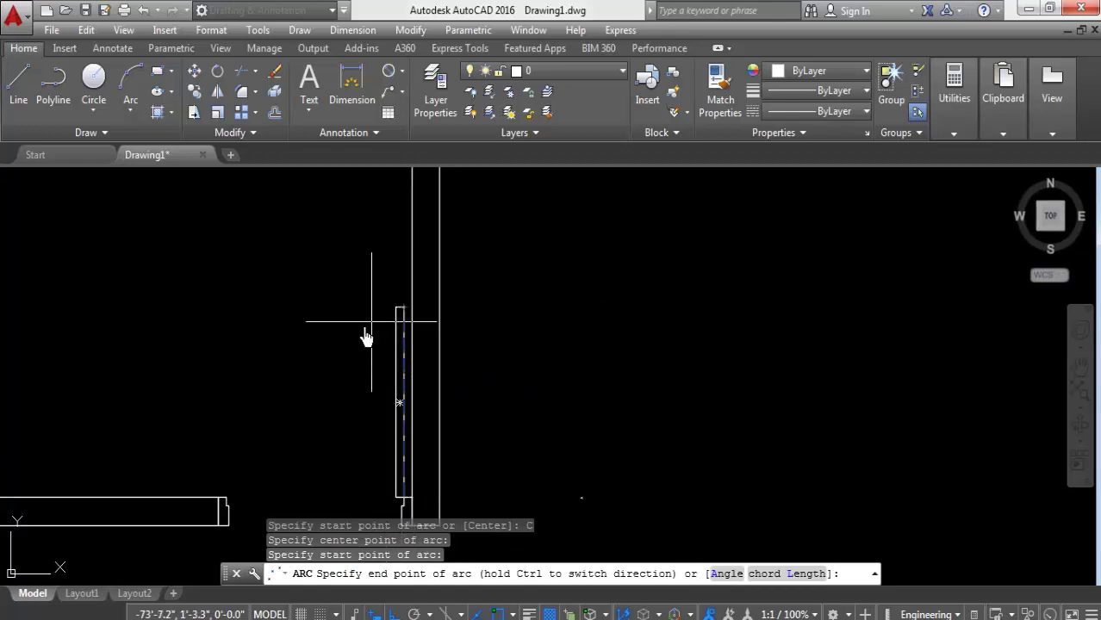
{"action": "middle_click_drag", "start_coordinate": [280, 461], "coordinate": [283, 381]}
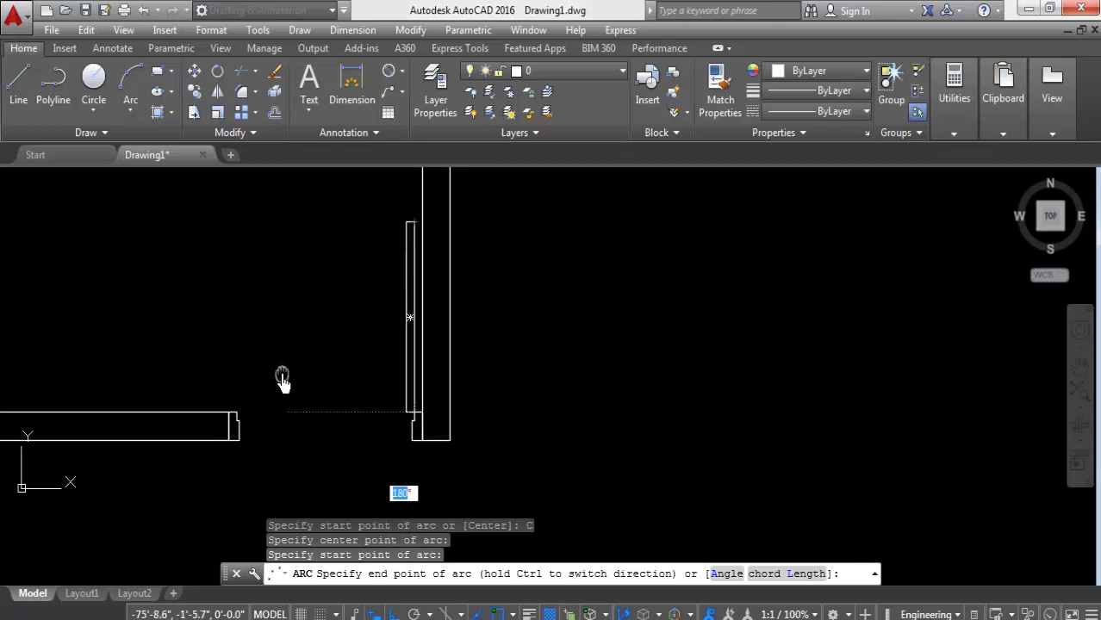
{"action": "left_click", "coordinate": [239, 423]}
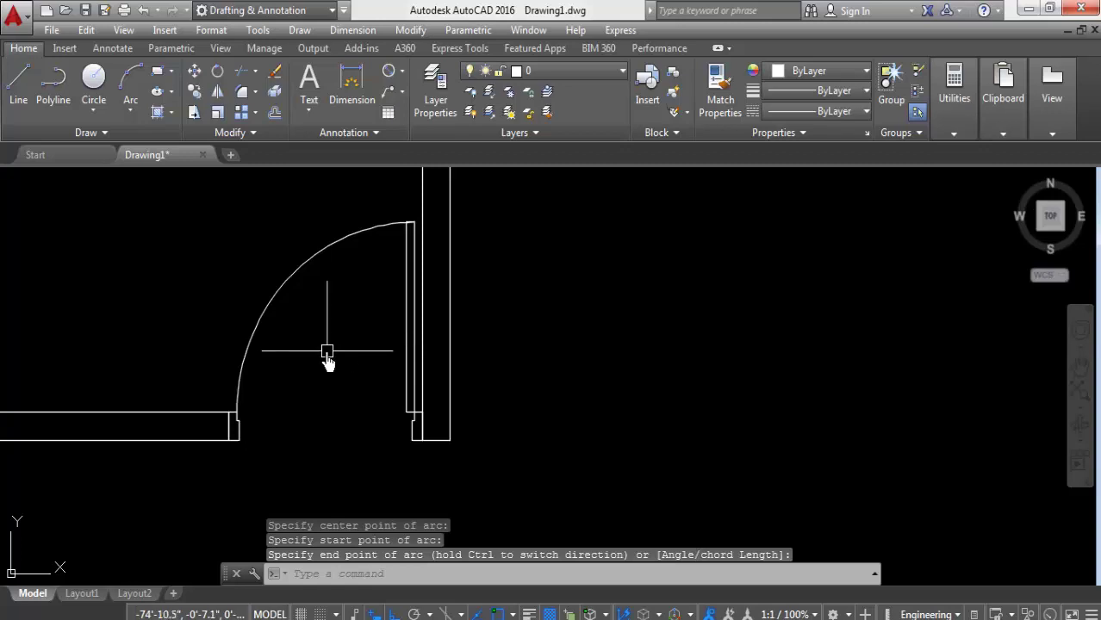
Window-select the unsatisfactory arc and delete it
{"action": "left_click", "coordinate": [291, 294]}
{"action": "left_click", "coordinate": [216, 269]}
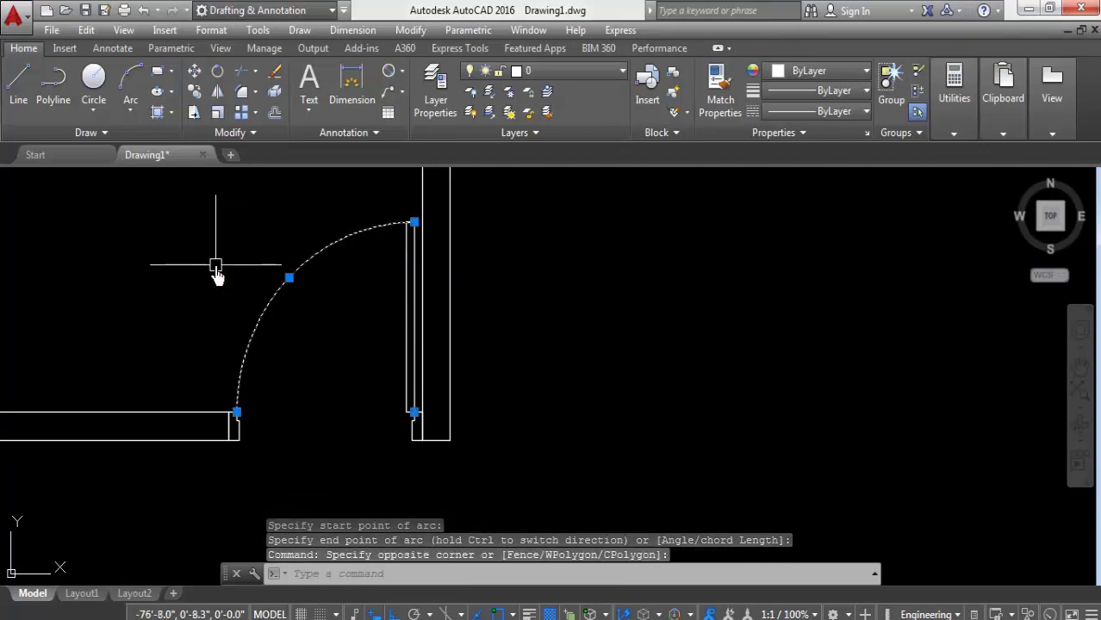
{"action": "key", "text": "Delete"}
Draw a Center, Radius circle at the jamb corner reaching the opposite wall end
{"action": "left_click", "coordinate": [94, 111]}
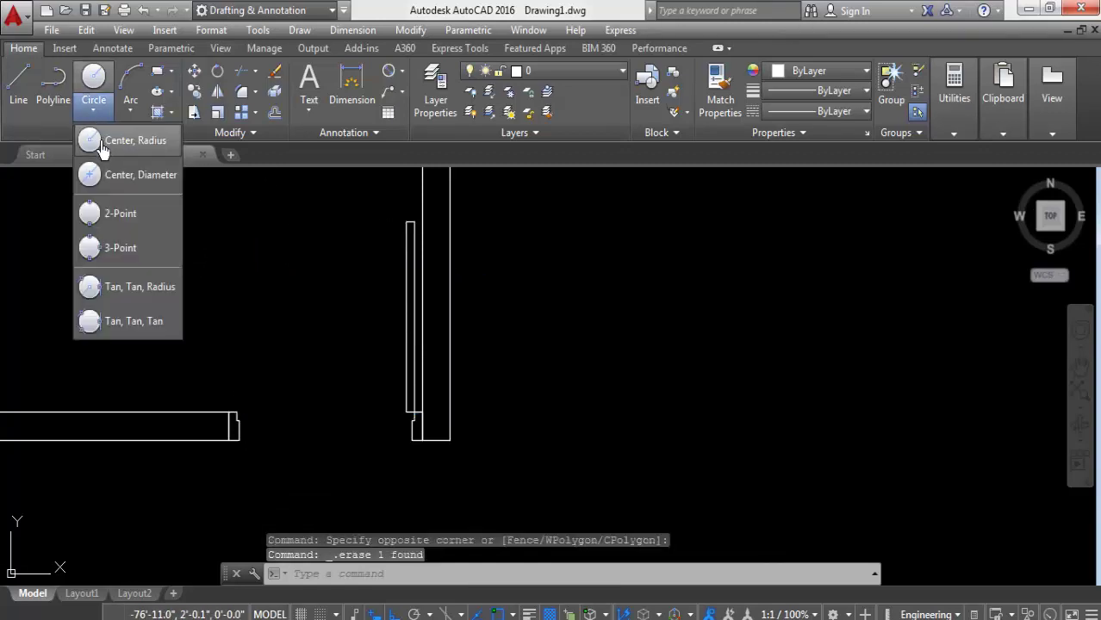
{"action": "left_click", "coordinate": [108, 143]}
{"action": "scroll", "coordinate": [407, 405], "scroll_direction": "up", "scroll_amount": 2}
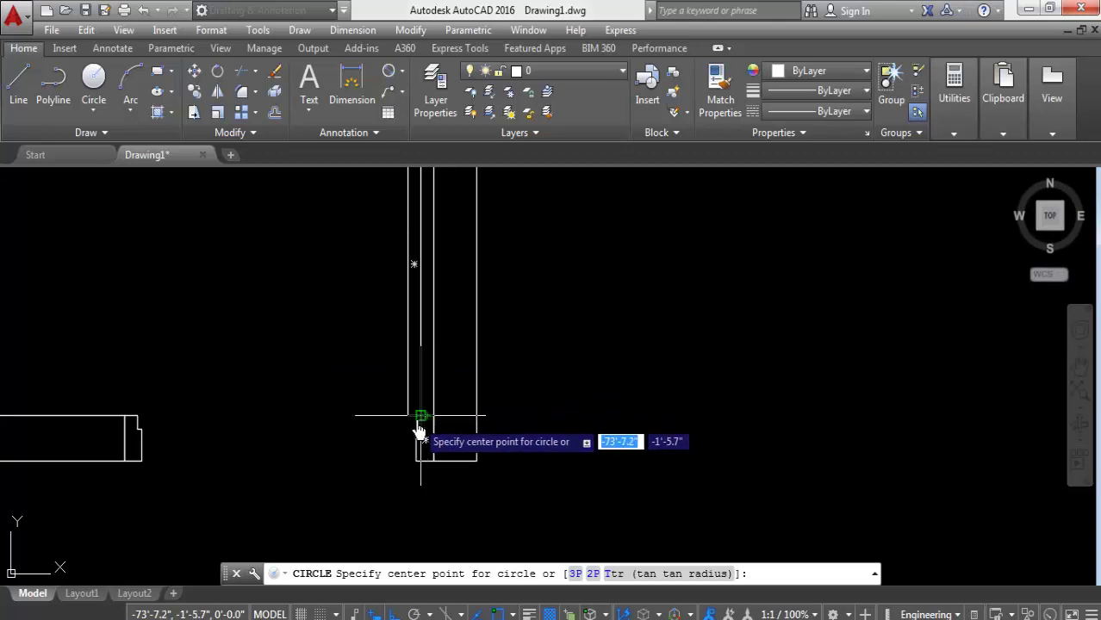
{"action": "left_click", "coordinate": [416, 416]}
{"action": "left_click", "coordinate": [139, 423]}
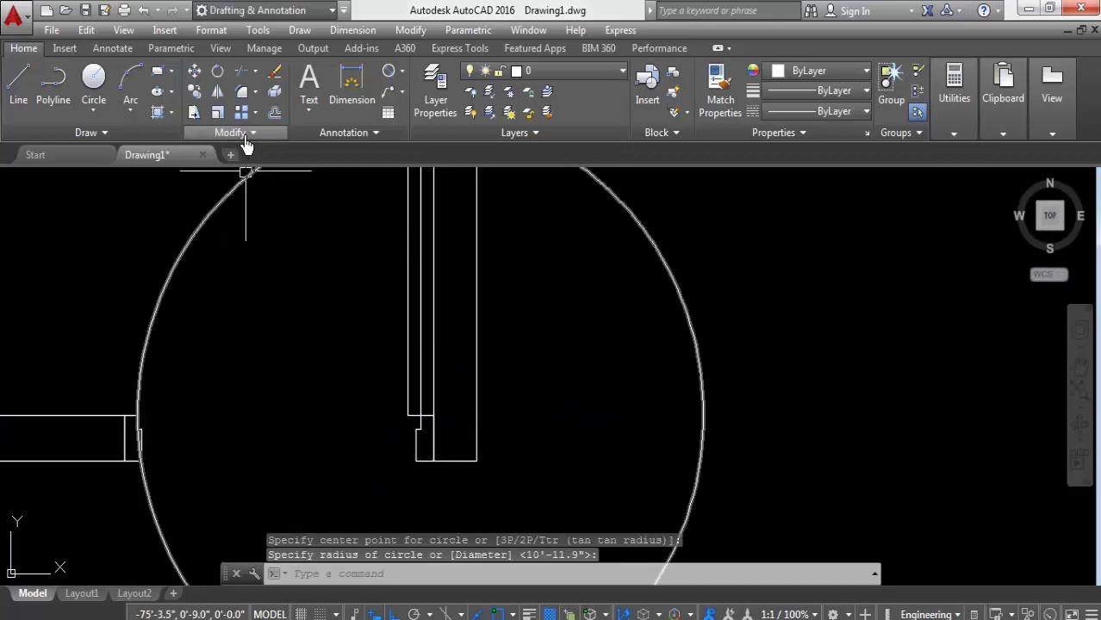
Trim the circle against the wall lines, cutting away the pieces between and near the walls
{"action": "left_click", "coordinate": [240, 76]}
{"action": "key", "text": "Return"}
{"action": "scroll", "coordinate": [381, 215], "scroll_direction": "up", "scroll_amount": 3}
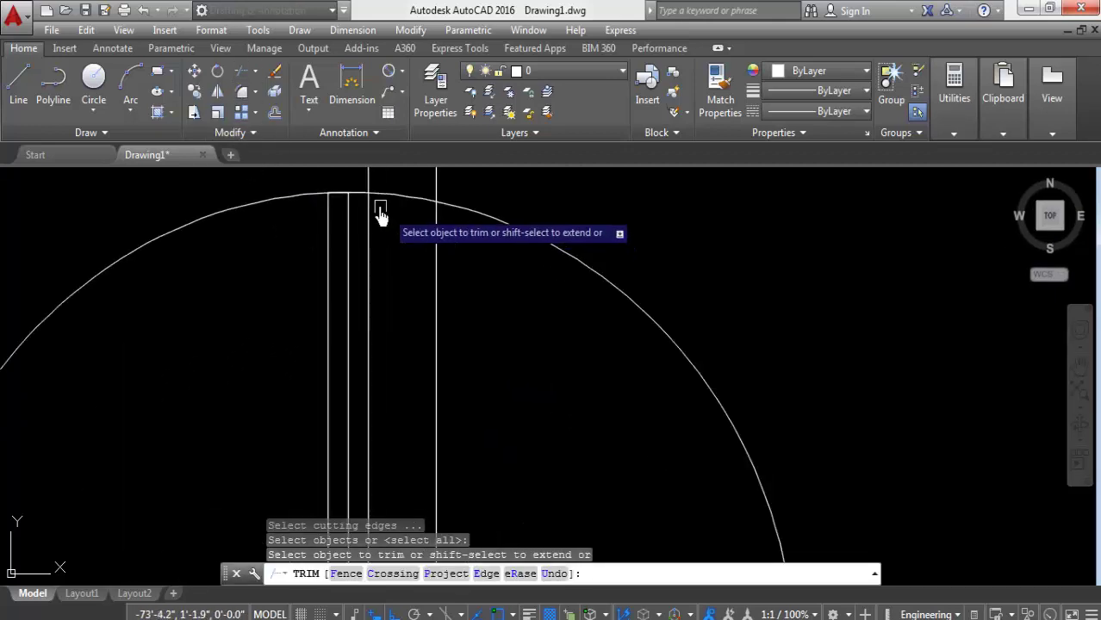
{"action": "scroll", "coordinate": [362, 203], "scroll_direction": "down", "scroll_amount": 3}
{"action": "scroll", "coordinate": [375, 181], "scroll_direction": "up", "scroll_amount": 3}
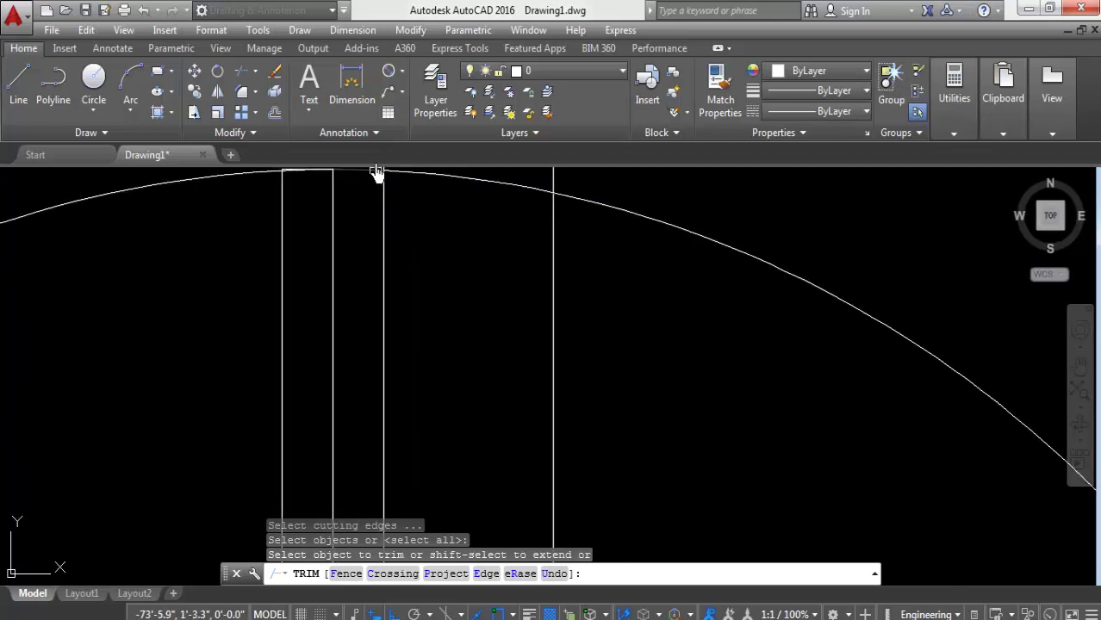
{"action": "scroll", "coordinate": [366, 258], "scroll_direction": "up", "scroll_amount": 1}
{"action": "left_click", "coordinate": [351, 243]}
{"action": "scroll", "coordinate": [445, 228], "scroll_direction": "down", "scroll_amount": 3}
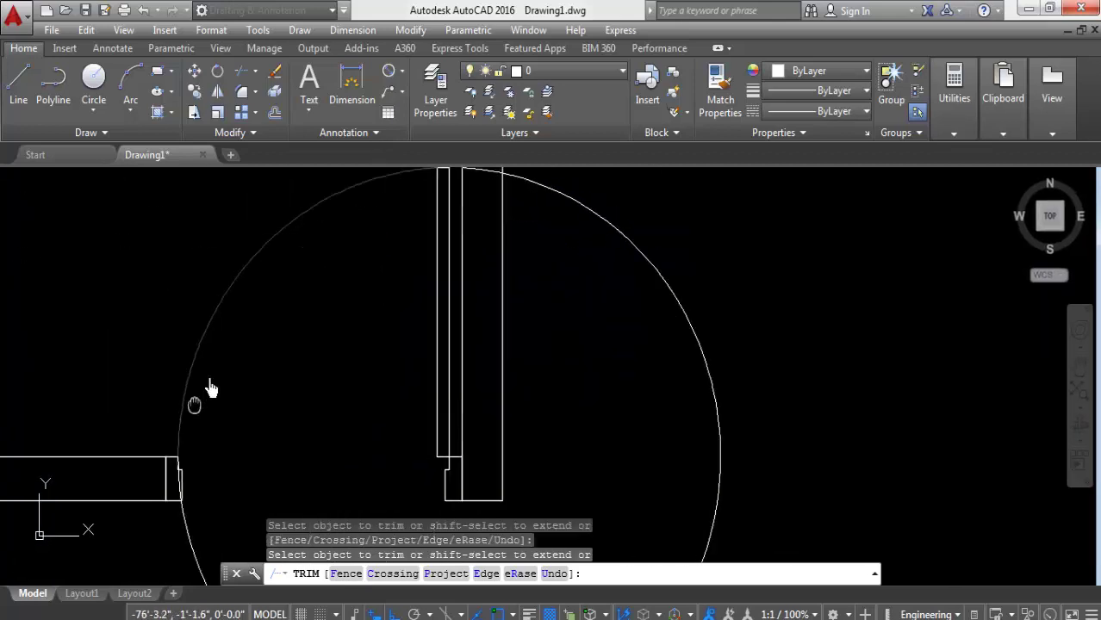
{"action": "scroll", "coordinate": [210, 405], "scroll_direction": "up", "scroll_amount": 4}
{"action": "left_click", "coordinate": [230, 409]}
{"action": "scroll", "coordinate": [233, 396], "scroll_direction": "down", "scroll_amount": 5}
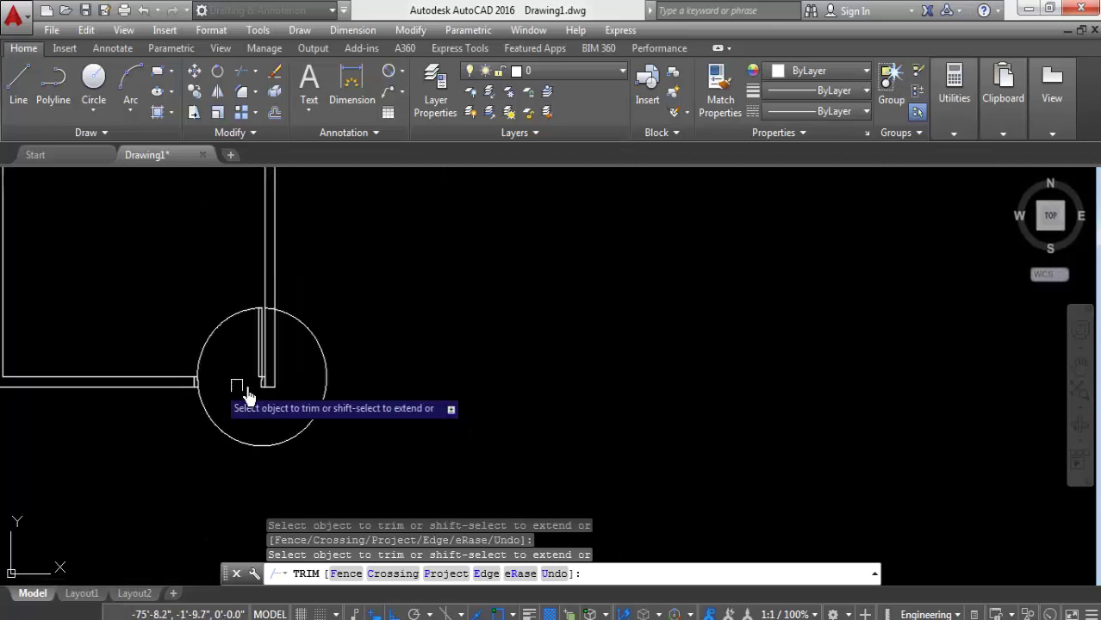
{"action": "key", "text": "Return"}
Delete the leftover circle piece and recenter the door opening in view
{"action": "left_click", "coordinate": [317, 385]}
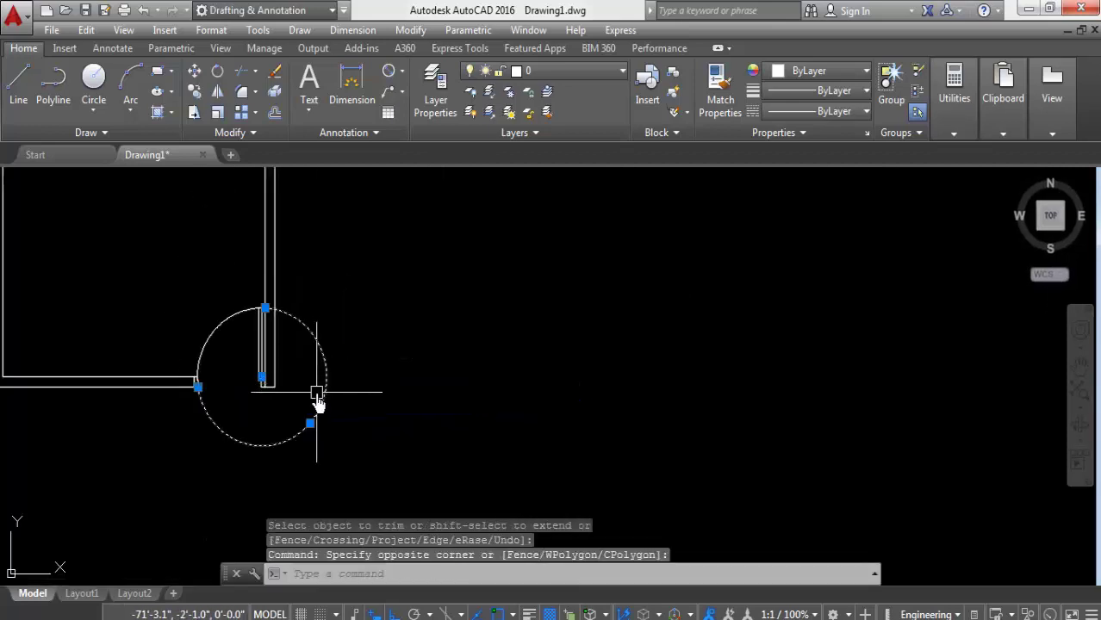
{"action": "key", "text": "Delete"}
{"action": "scroll", "coordinate": [409, 438], "scroll_direction": "down", "scroll_amount": 4}
{"action": "scroll", "coordinate": [405, 437], "scroll_direction": "up", "scroll_amount": 5}
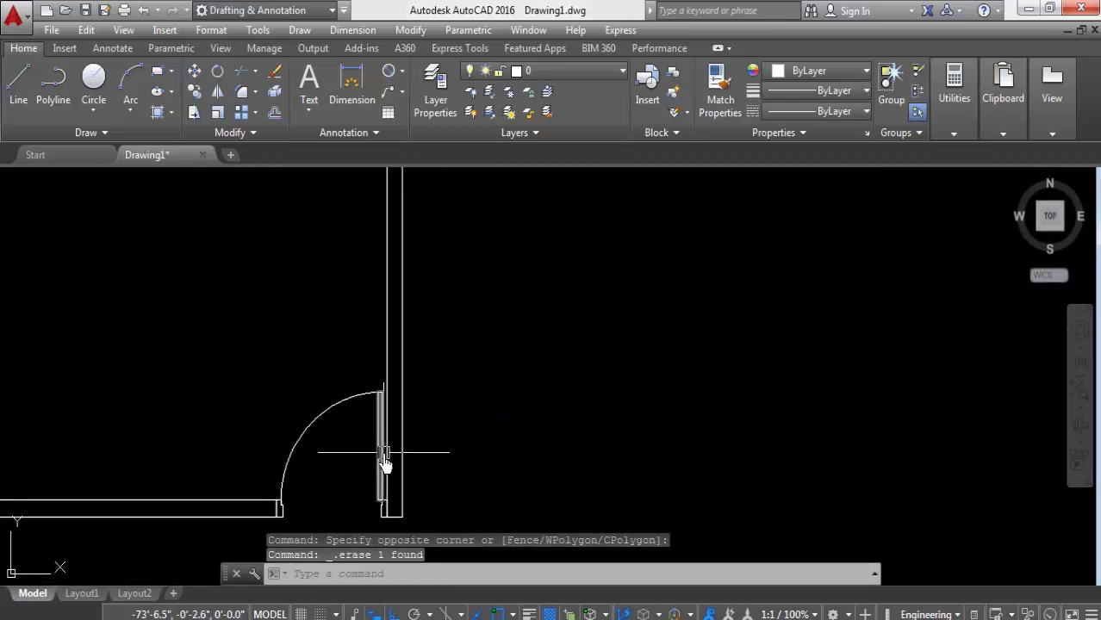
{"action": "middle_click_drag", "start_coordinate": [385, 465], "coordinate": [424, 431]}
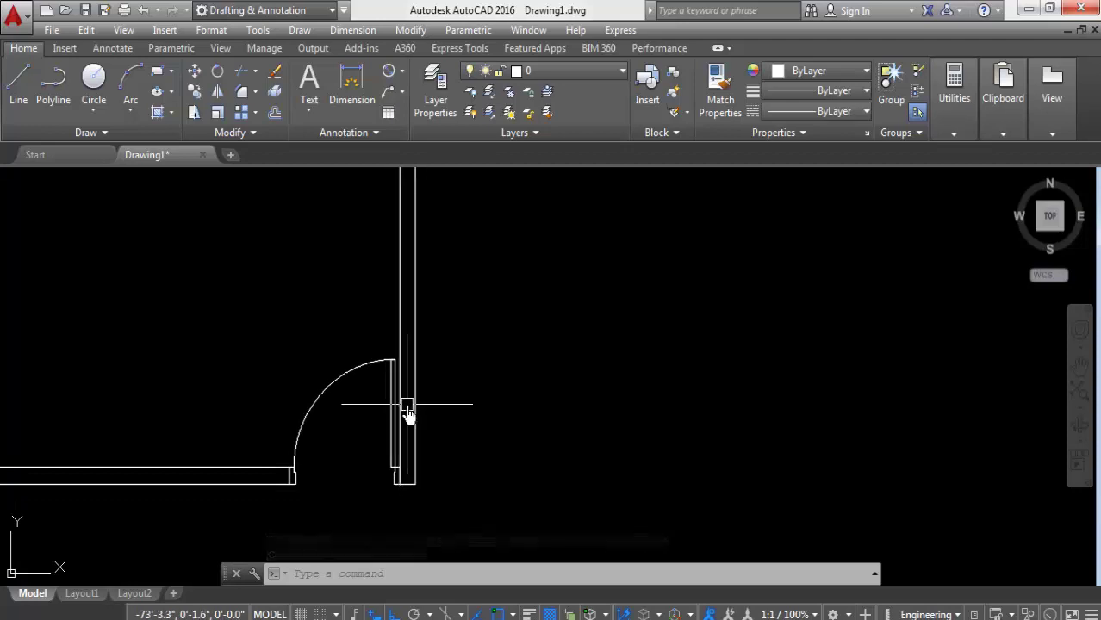
{"action": "scroll", "coordinate": [407, 414], "scroll_direction": "down", "scroll_amount": 2}
{"action": "scroll", "coordinate": [152, 364], "scroll_direction": "down", "scroll_amount": 1}
{"action": "scroll", "coordinate": [176, 362], "scroll_direction": "down", "scroll_amount": 3}
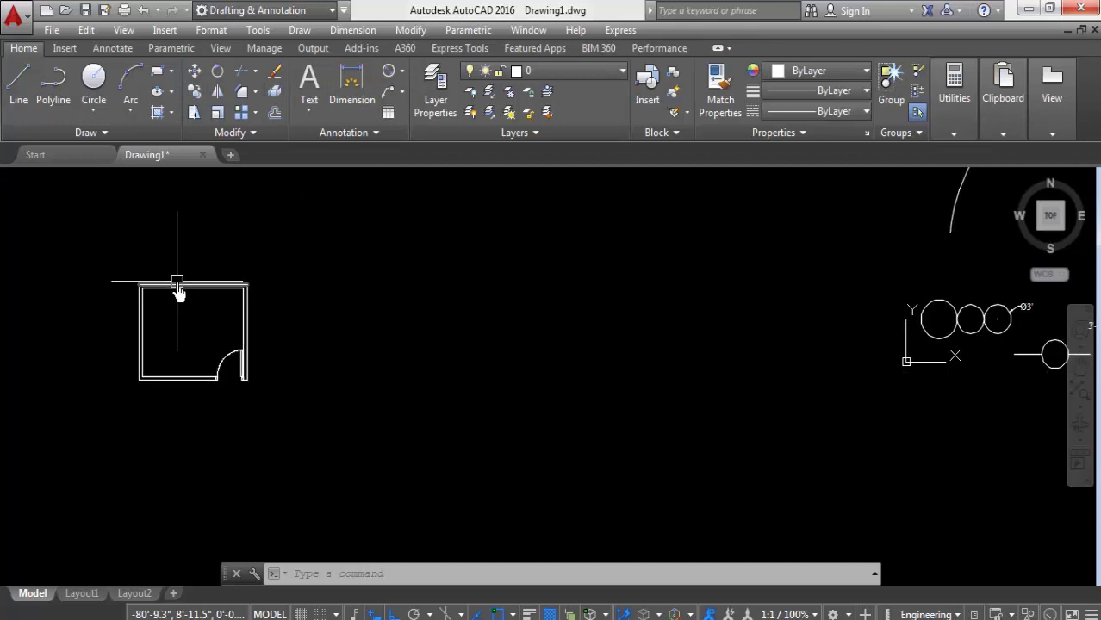
{"action": "scroll", "coordinate": [177, 288], "scroll_direction": "down", "scroll_amount": 1}
{"action": "scroll", "coordinate": [364, 320], "scroll_direction": "down", "scroll_amount": 1}
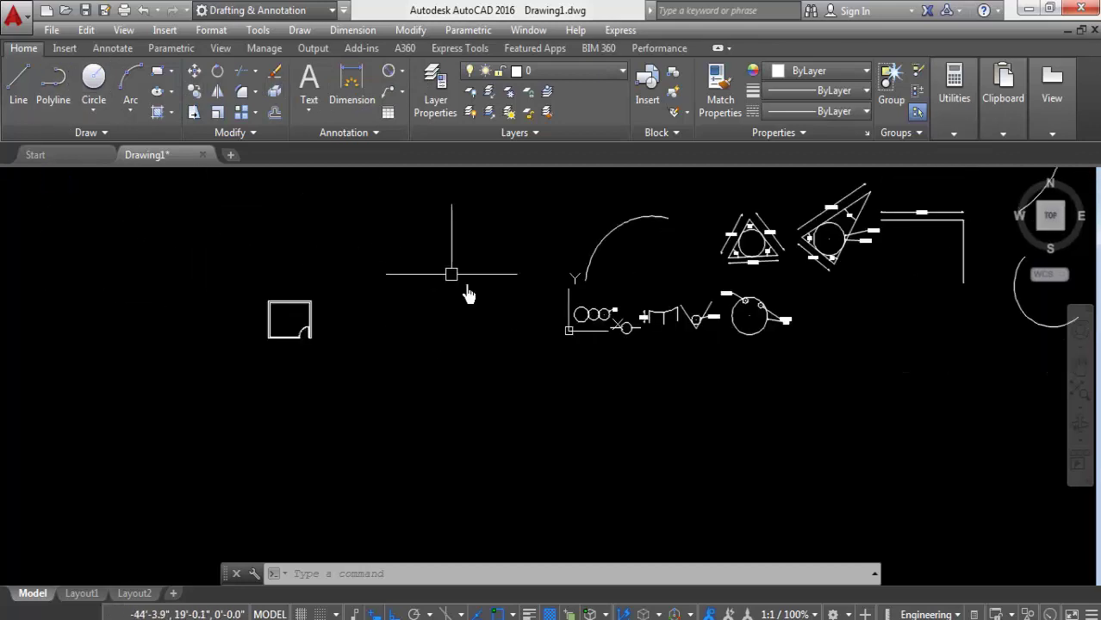
{"action": "mouse_move", "coordinate": [462, 297]}
{"action": "middle_mouse_down"}
{"action": "mouse_move", "coordinate": [190, 377]}
{"action": "mouse_move", "coordinate": [447, 329]}
{"action": "middle_mouse_up"}
{"action": "scroll", "coordinate": [198, 362], "scroll_direction": "up", "scroll_amount": 3}
{"action": "scroll", "coordinate": [258, 327], "scroll_direction": "down", "scroll_amount": 3}
{"action": "scroll", "coordinate": [172, 345], "scroll_direction": "up", "scroll_amount": 3}
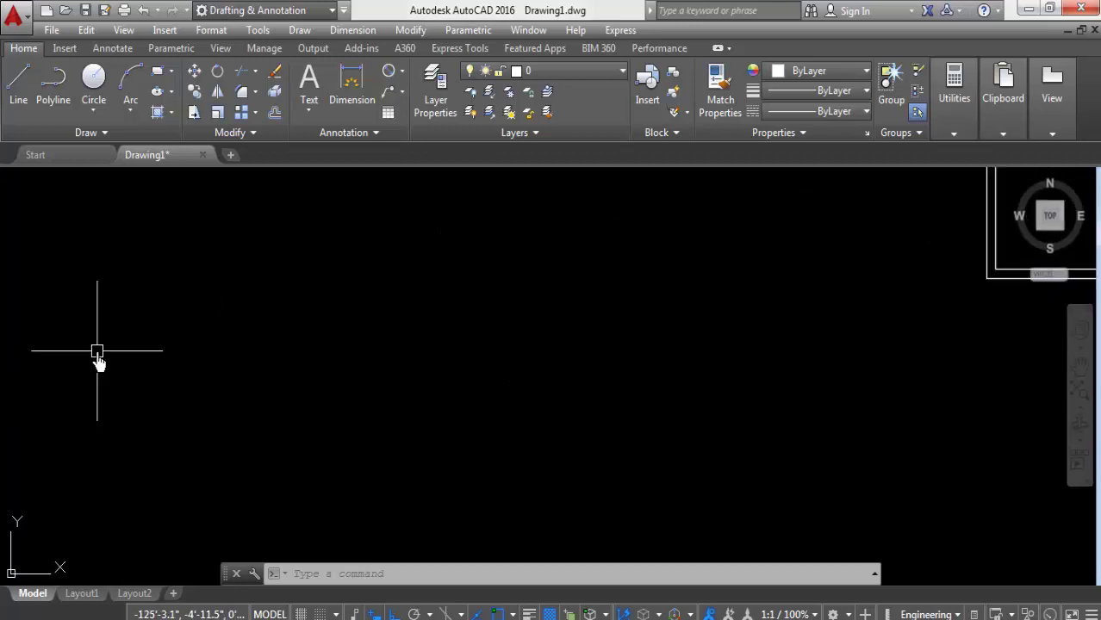
{"action": "type", "text": "z"}
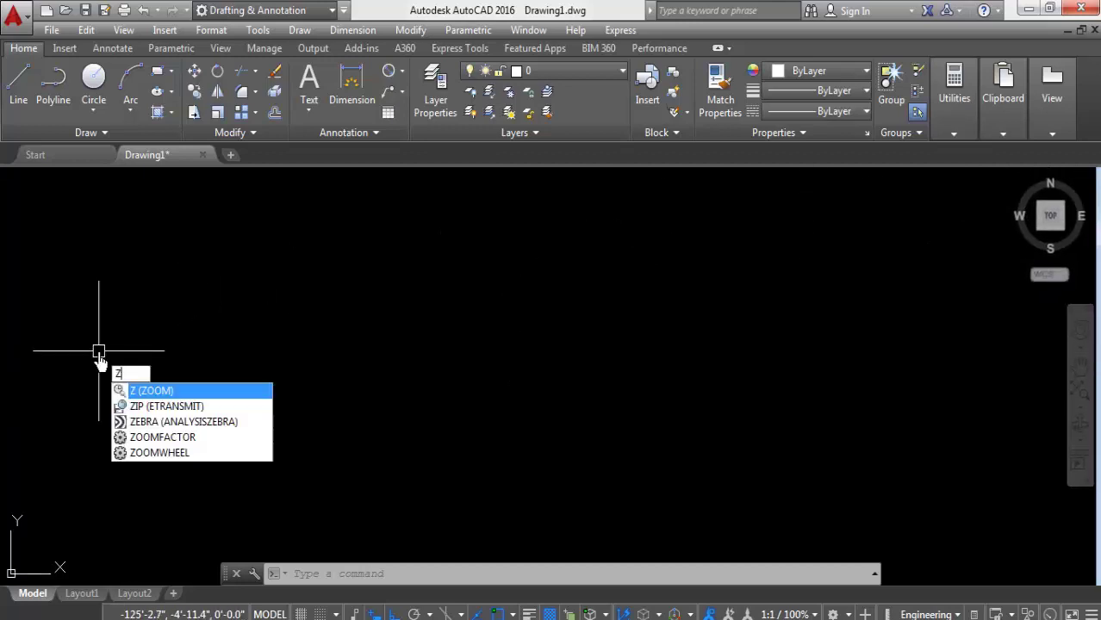
{"action": "key", "text": "Return"}
{"action": "key", "text": "Return"}
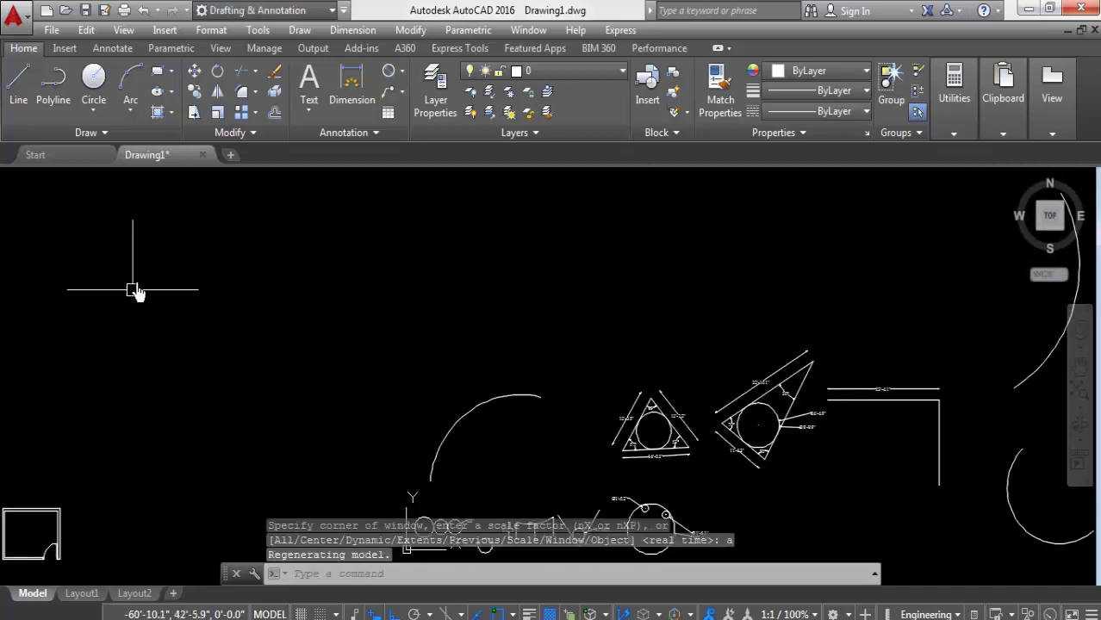
{"action": "middle_click_drag", "start_coordinate": [247, 326], "coordinate": [228, 336]}
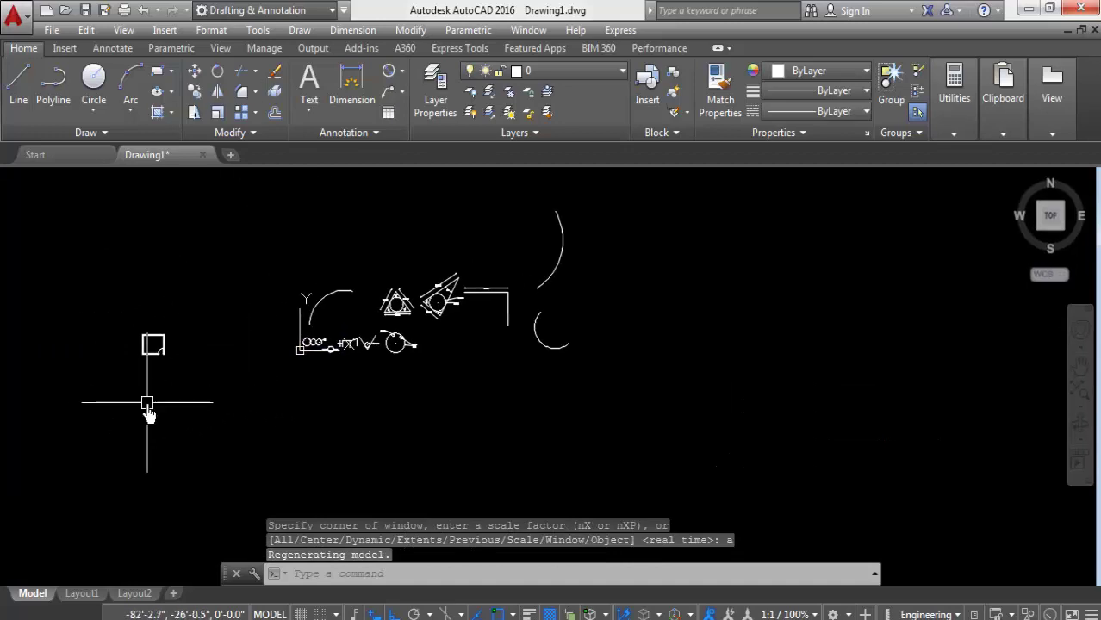